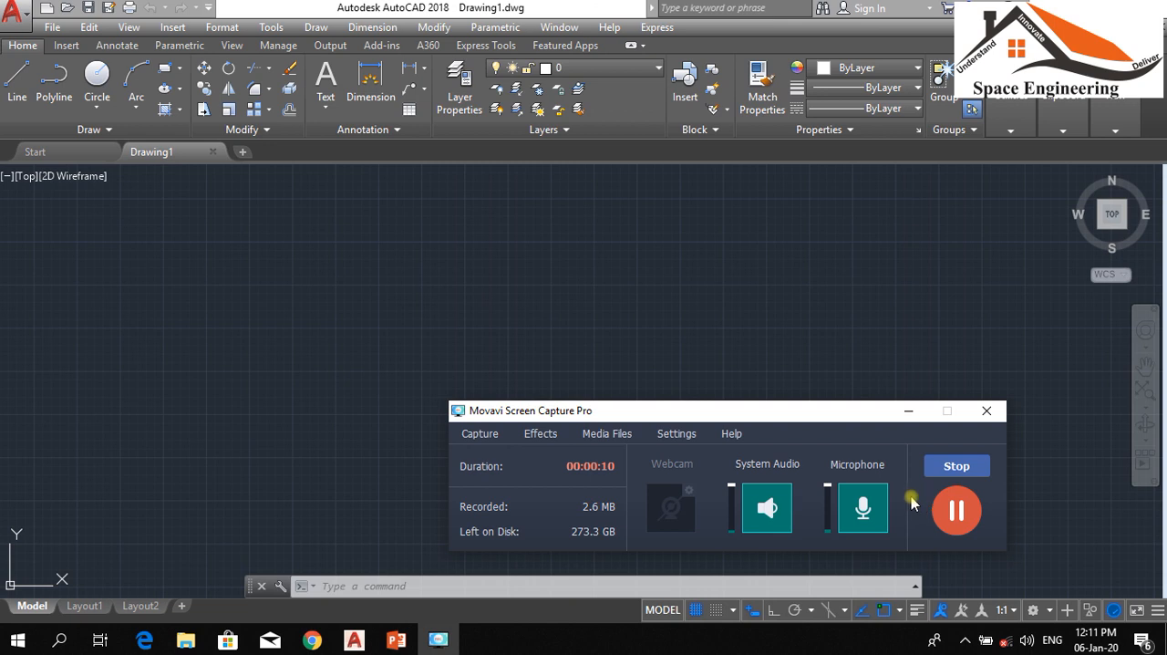
# Draw a six-sided polygon circumscribed about a circle with a radius of about 285, using the Polygon command
pyautogui.click(908, 411)
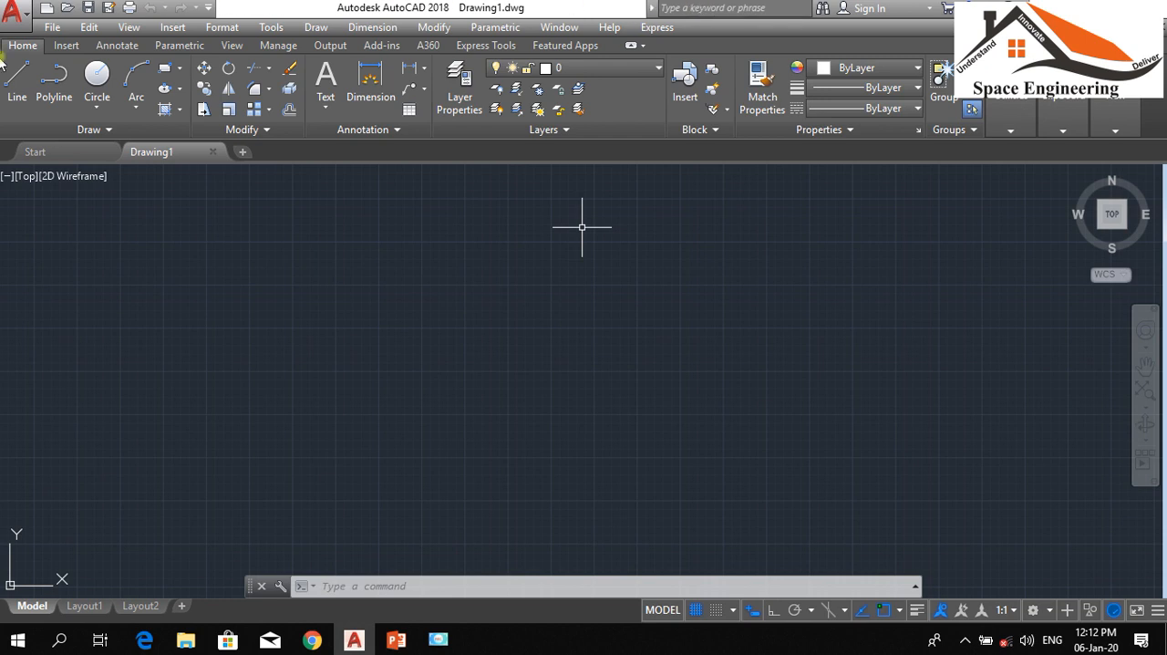
pyautogui.click(181, 70)
pyautogui.write('pol')
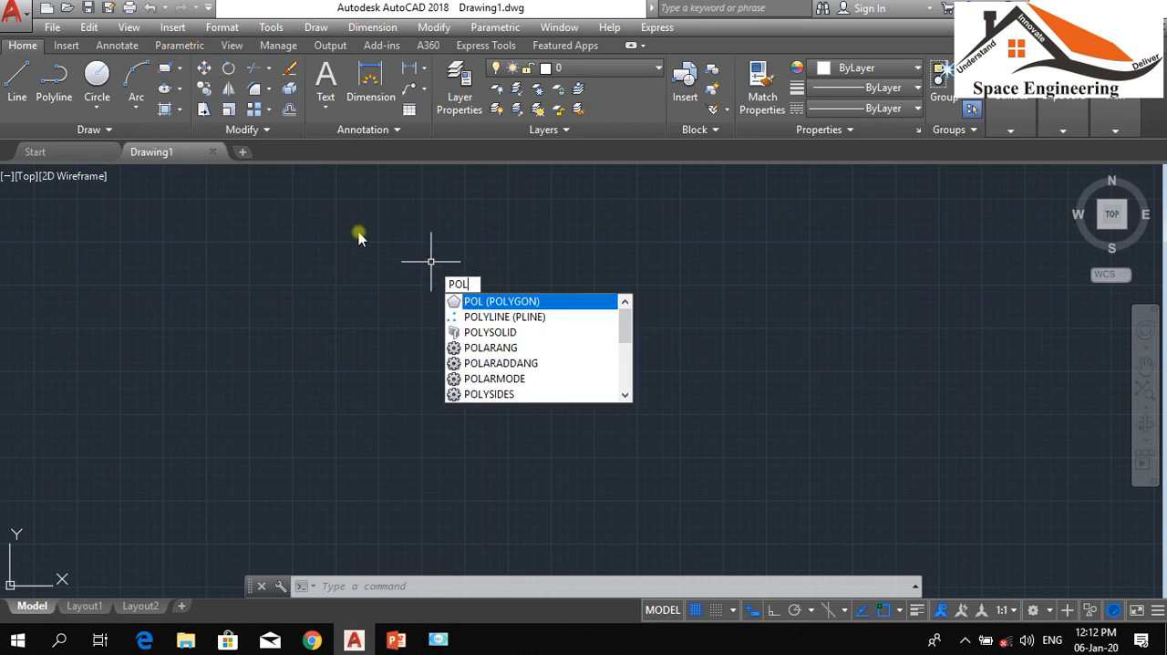
pyautogui.press('Escape')
pyautogui.press('Return')
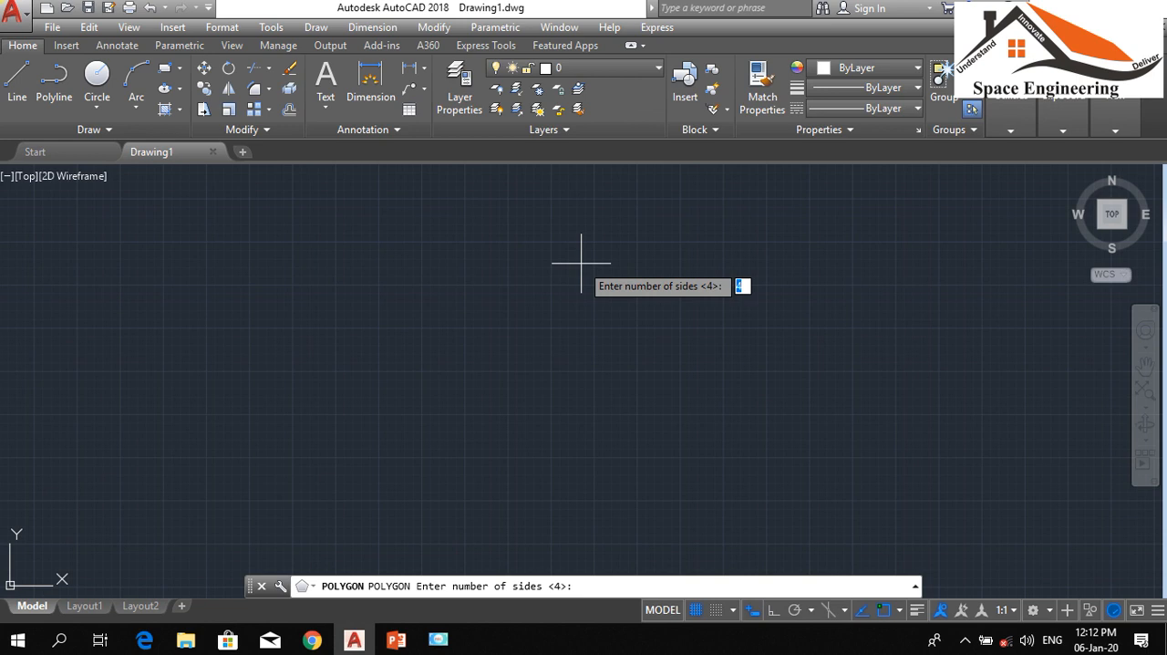
pyautogui.write('6')
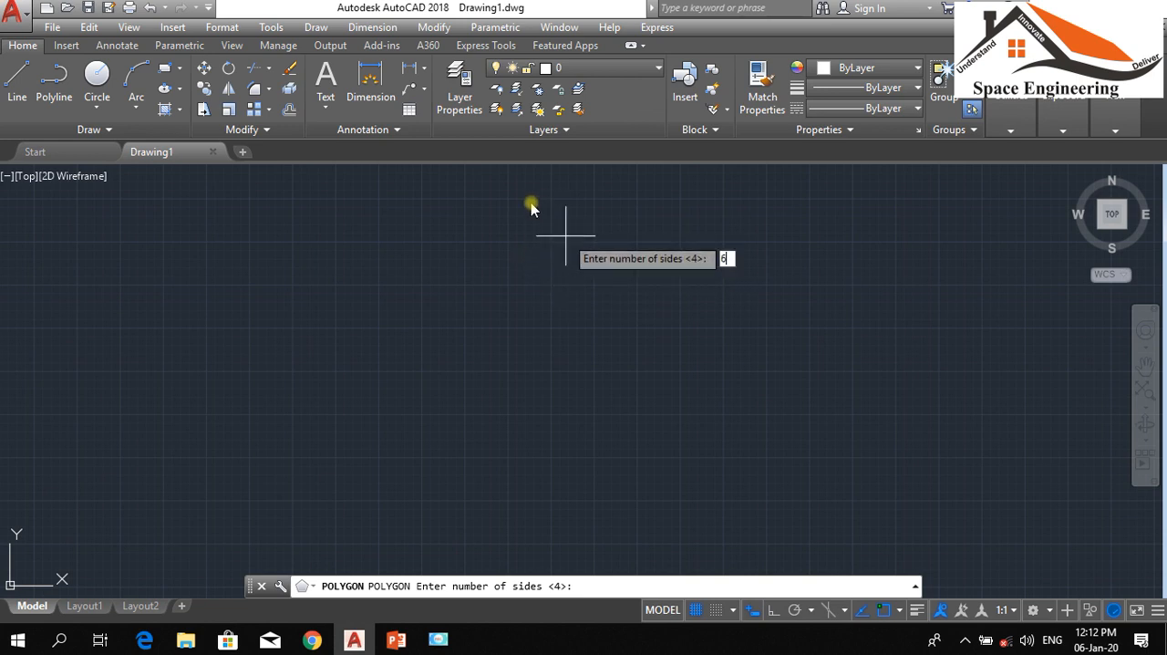
pyautogui.press('Return')
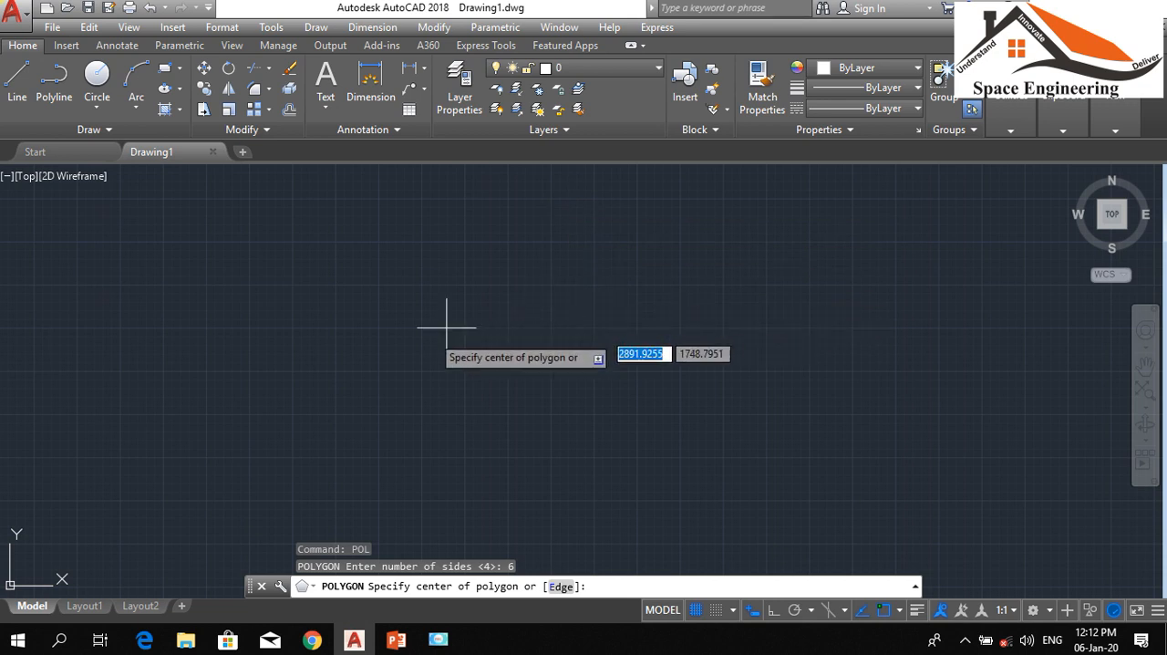
pyautogui.click(386, 343)
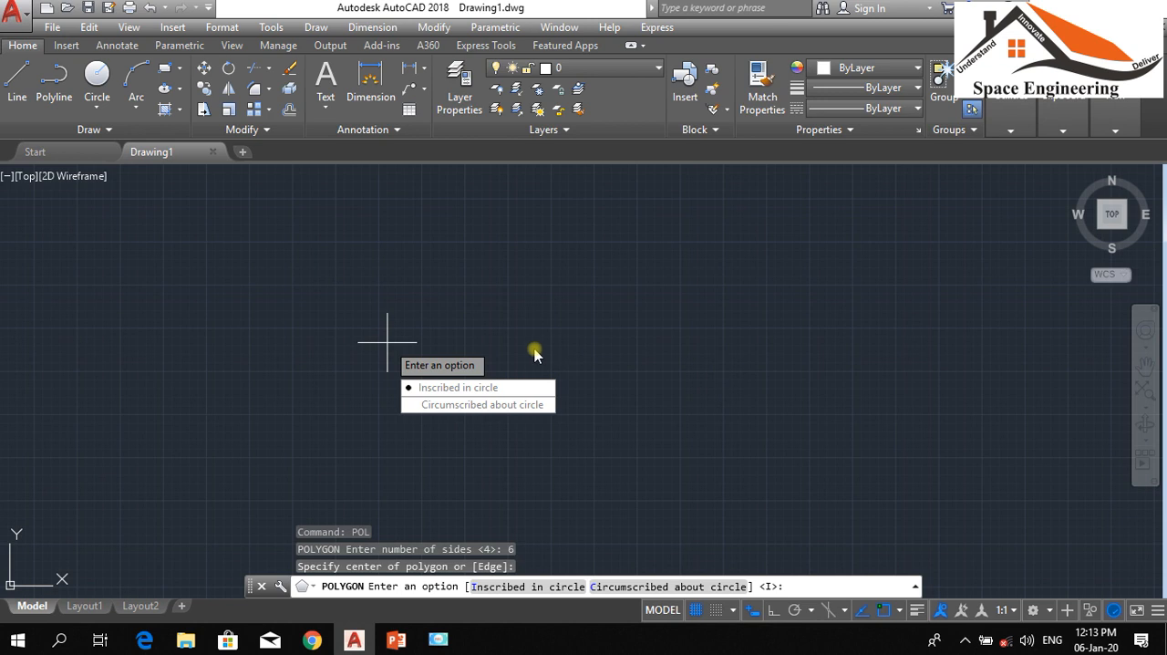
pyautogui.click(492, 404)
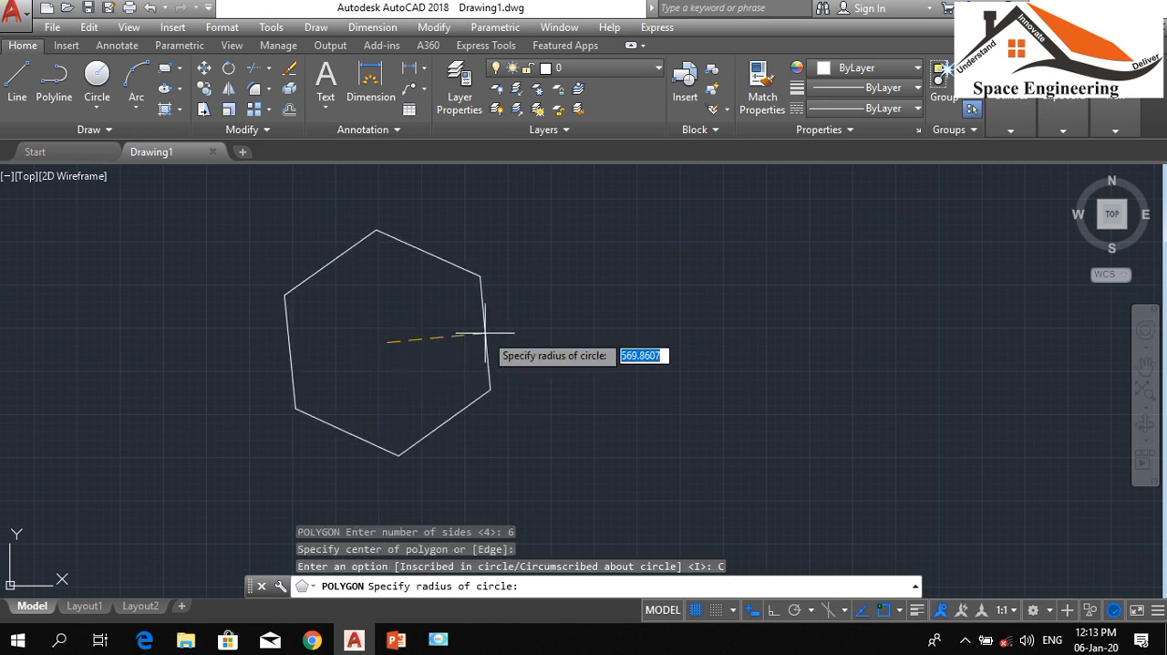
pyautogui.click(411, 302)
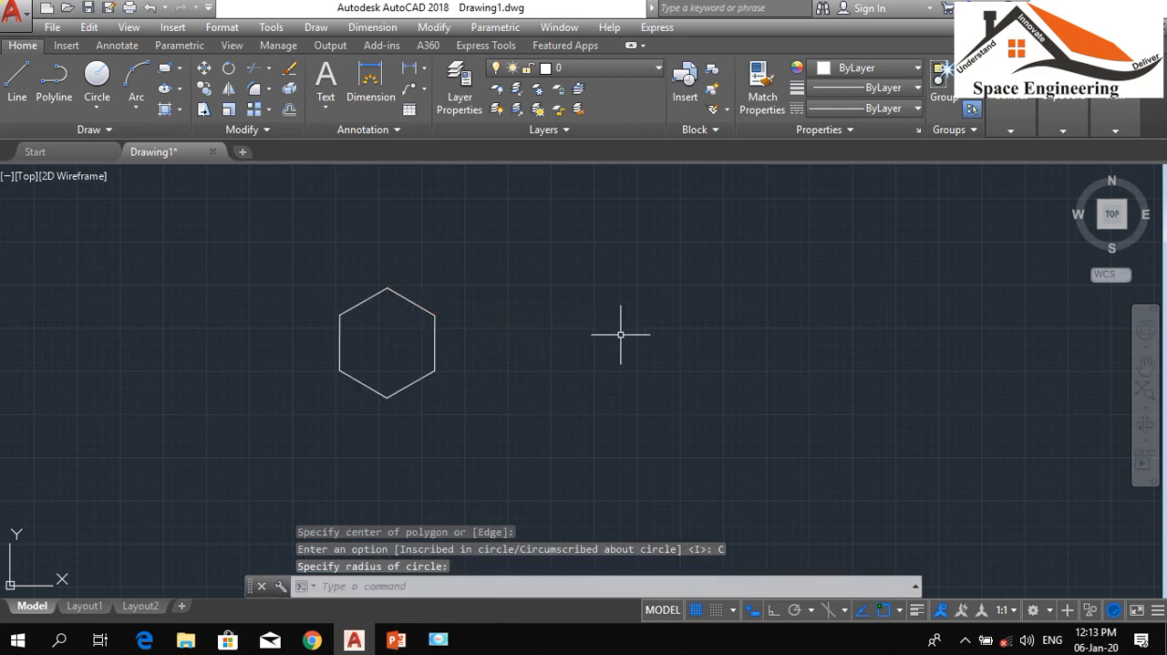
# Draw a second six-sided circumscribed polygon beside the first with Ortho on, using a vertical radius of about 298
pyautogui.write('pol')
pyautogui.press('Return')
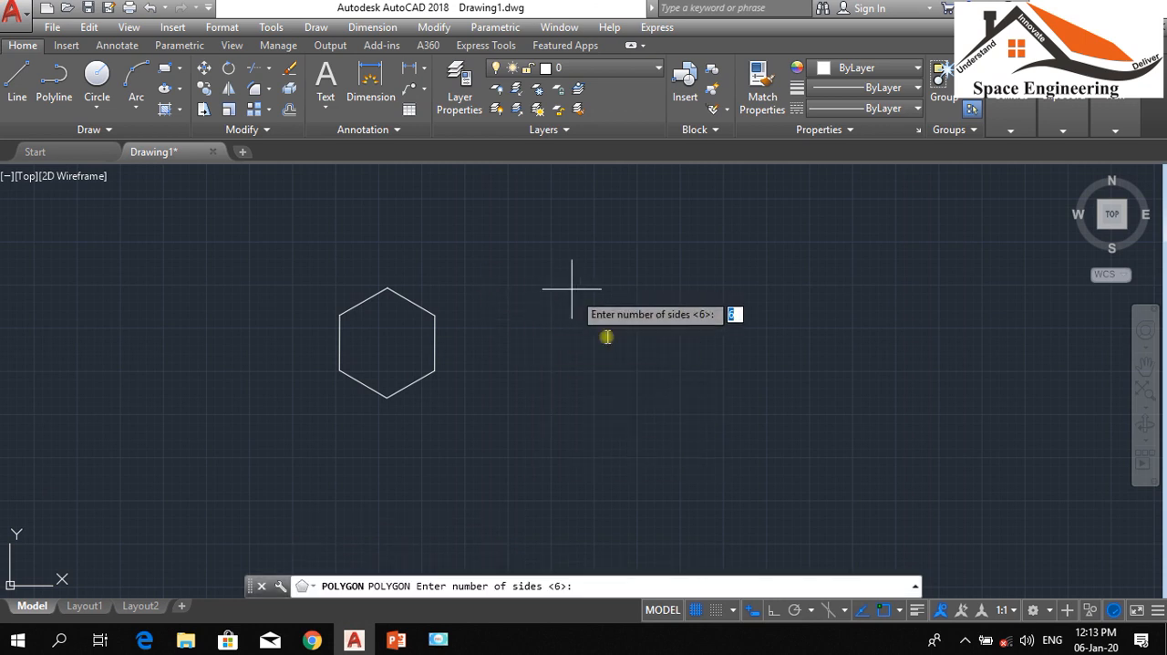
pyautogui.press('Return')
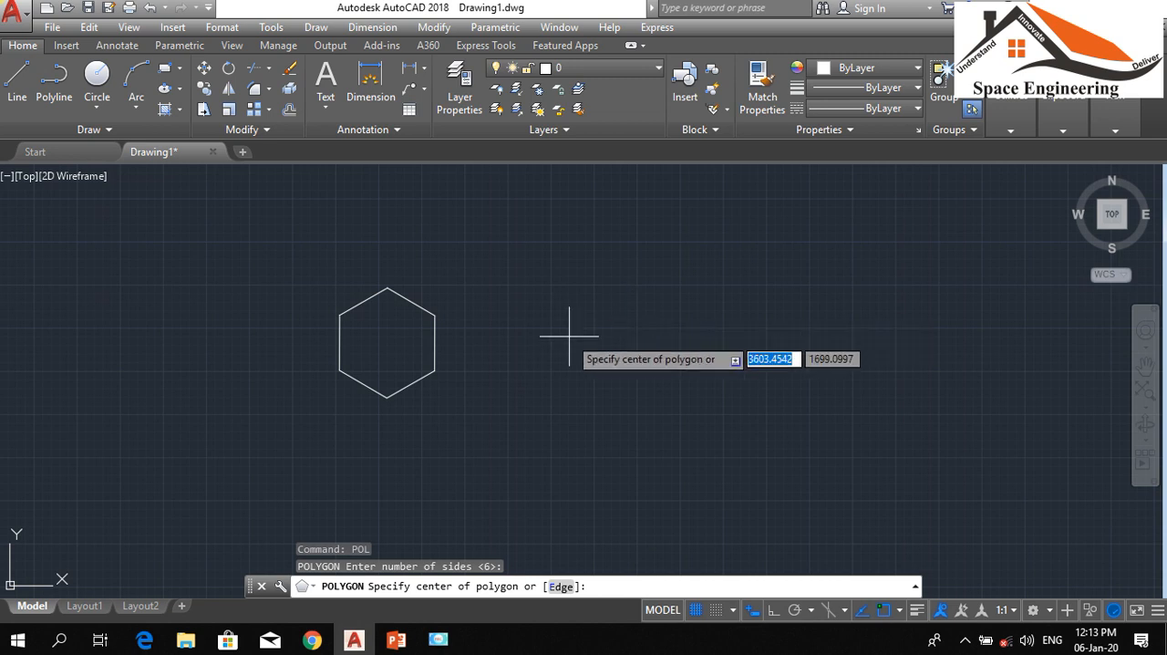
pyautogui.click(535, 345)
pyautogui.press('Down')
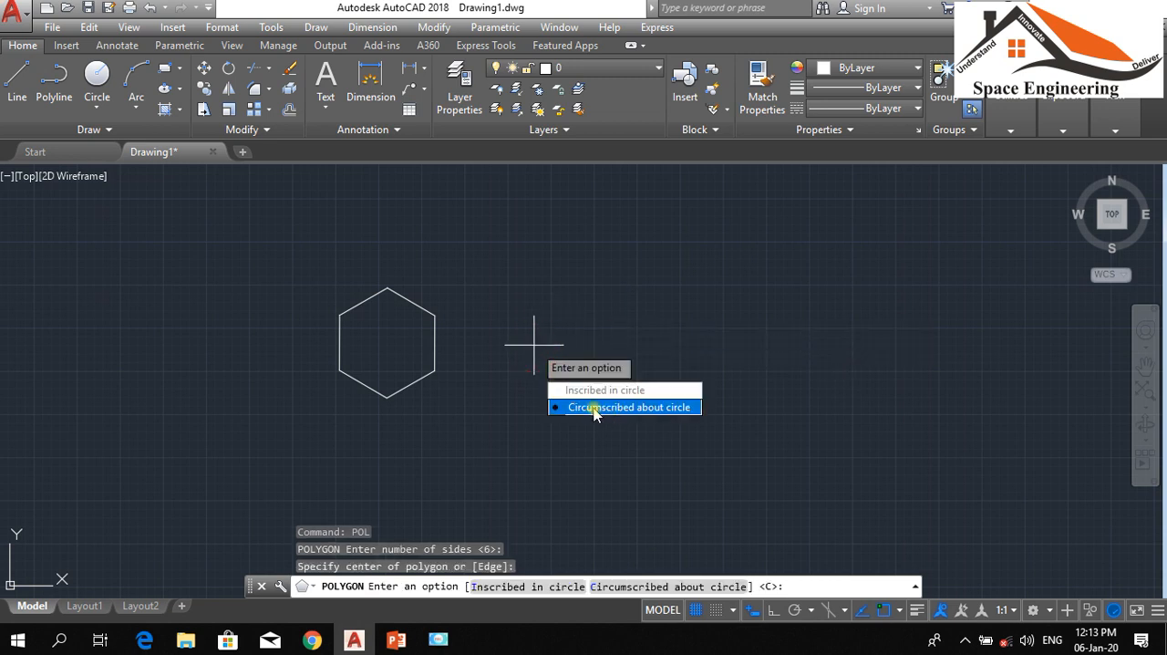
pyautogui.press('Return')
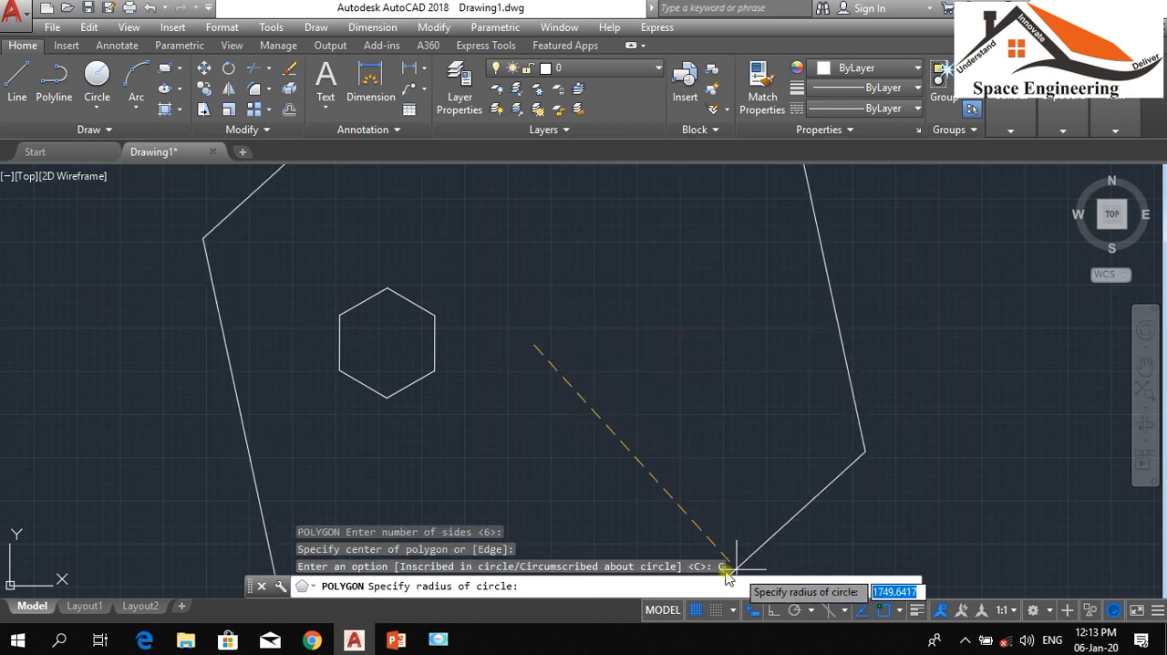
pyautogui.click(769, 610)
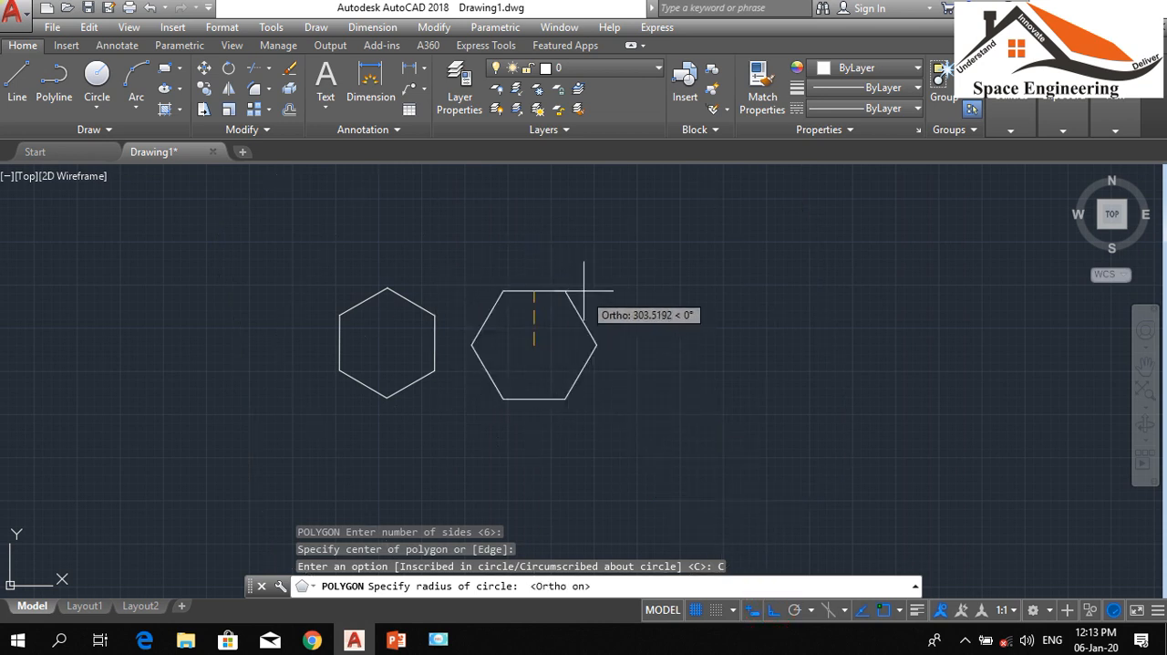
pyautogui.click(538, 297)
# Draw a circle around the first hexagon, centred on the hexagon's centre and passing through its lowest vertex
pyautogui.scroll(2, 328, 321)
pyautogui.write('c')
pyautogui.press('Return')
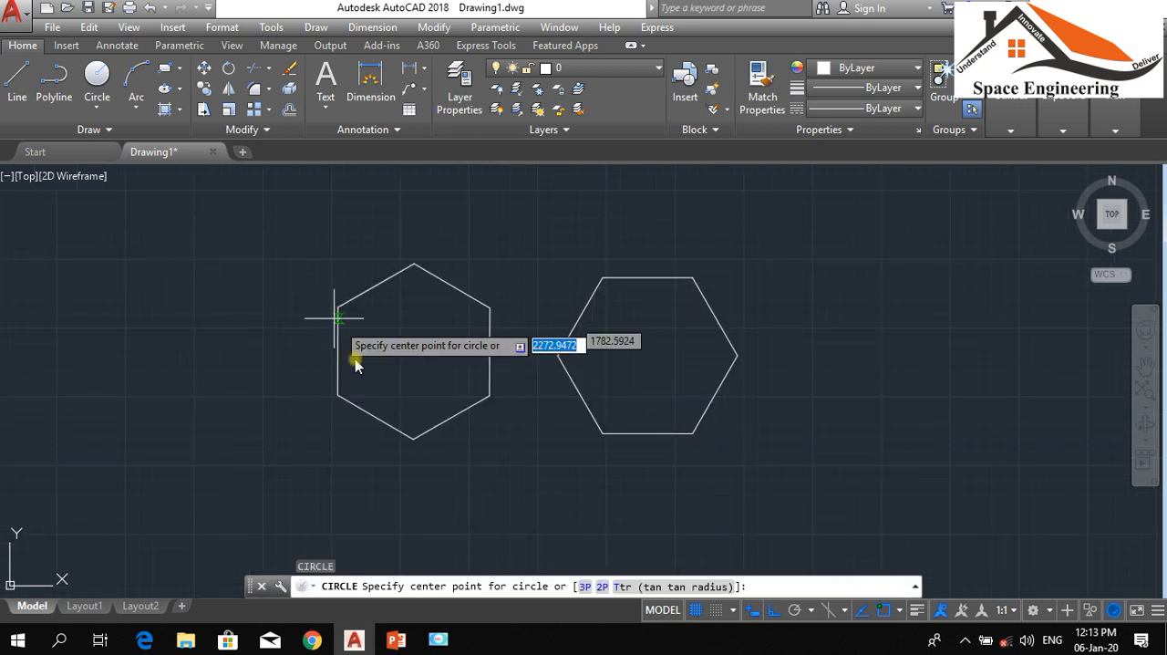
pyautogui.click(414, 351)
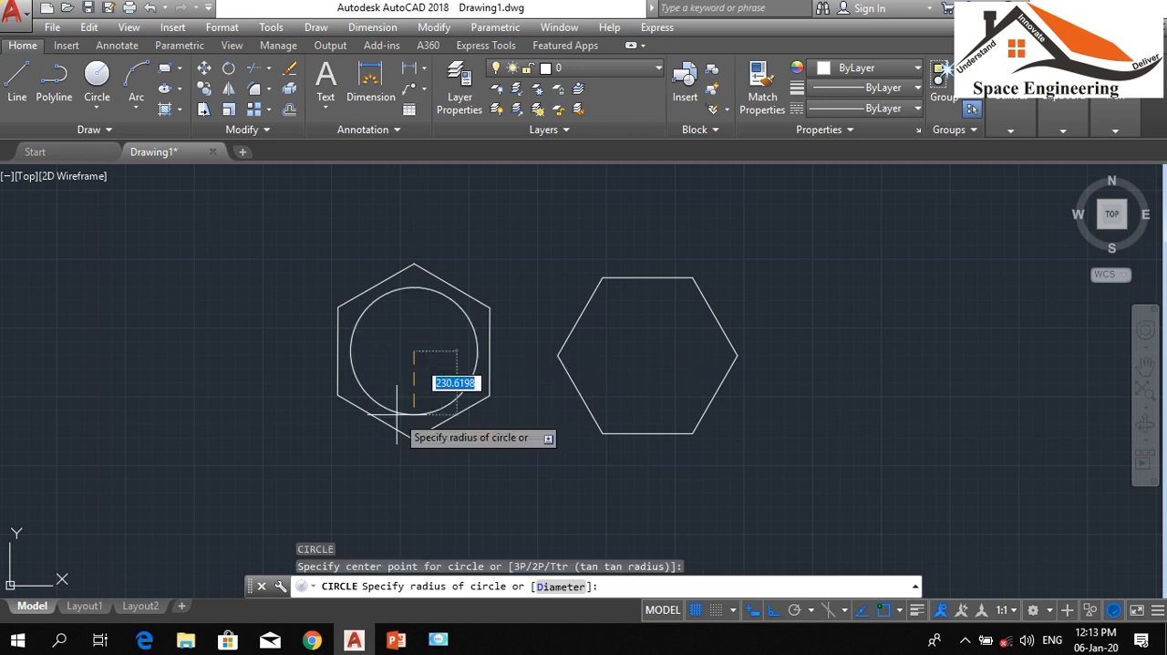
pyautogui.click(414, 439)
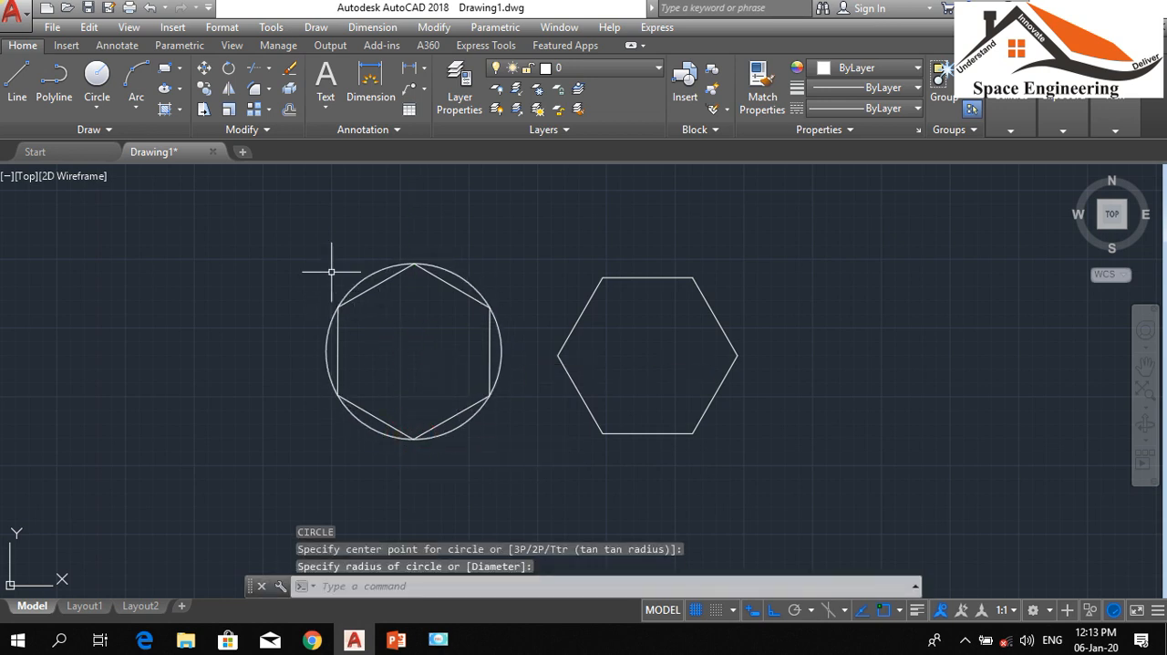
# Draw a two-point circle inside the second hexagon, from the midpoint of its upper edge to the midpoint of its lower edge
pyautogui.press('Return')
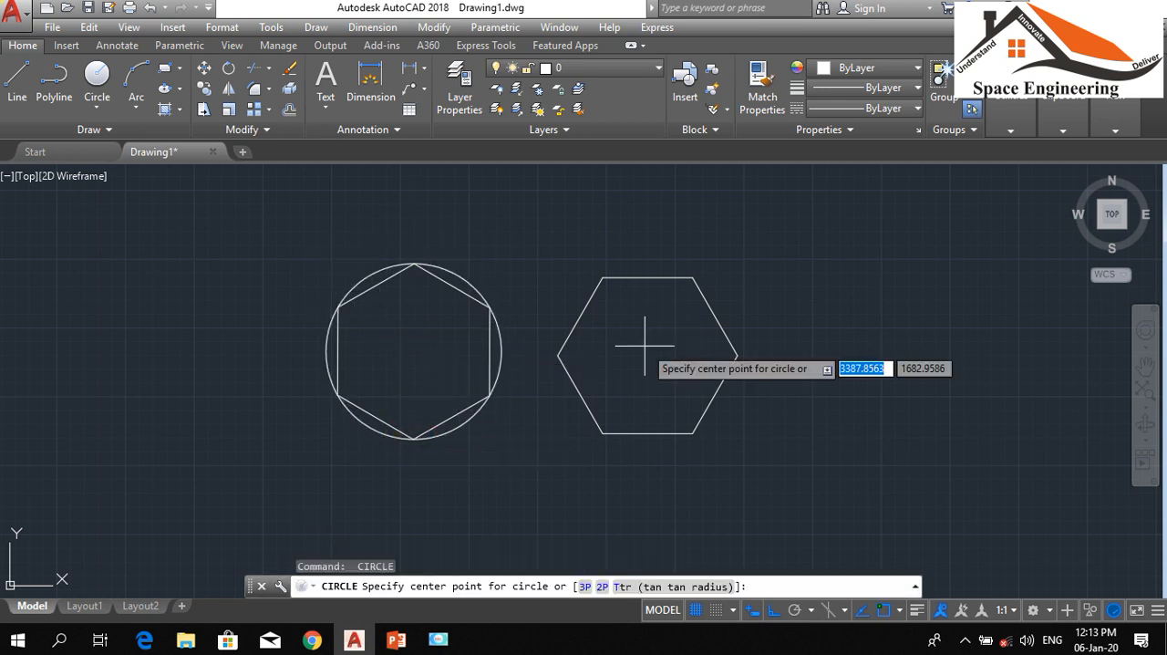
pyautogui.press('Escape')
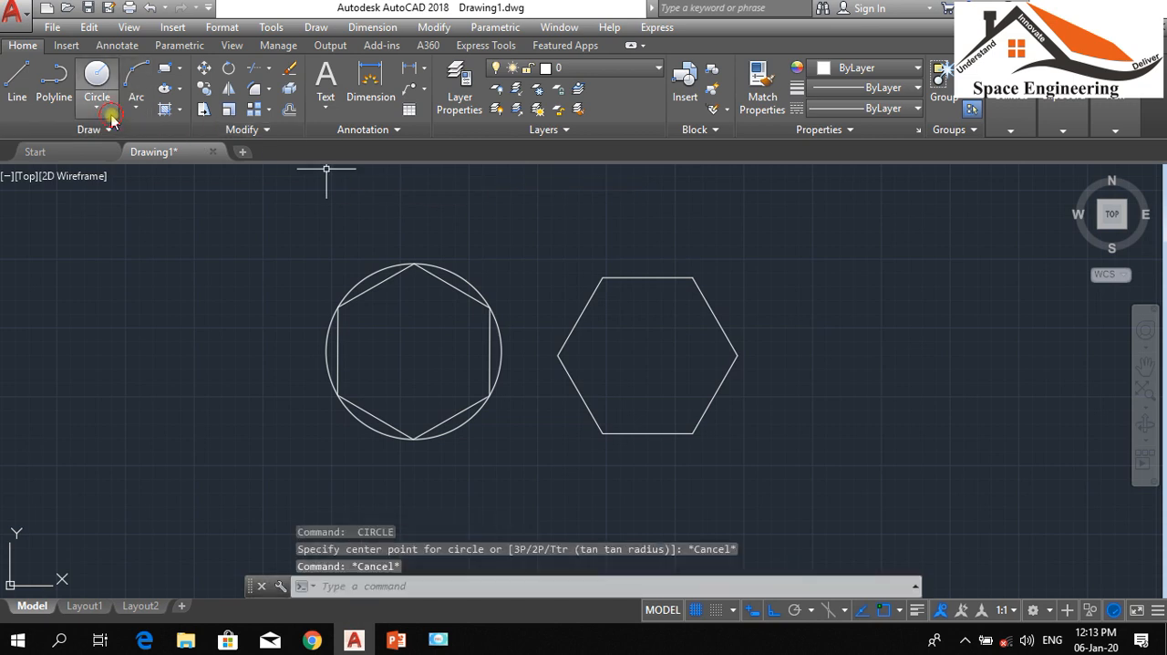
pyautogui.click(96, 108)
pyautogui.click(137, 216)
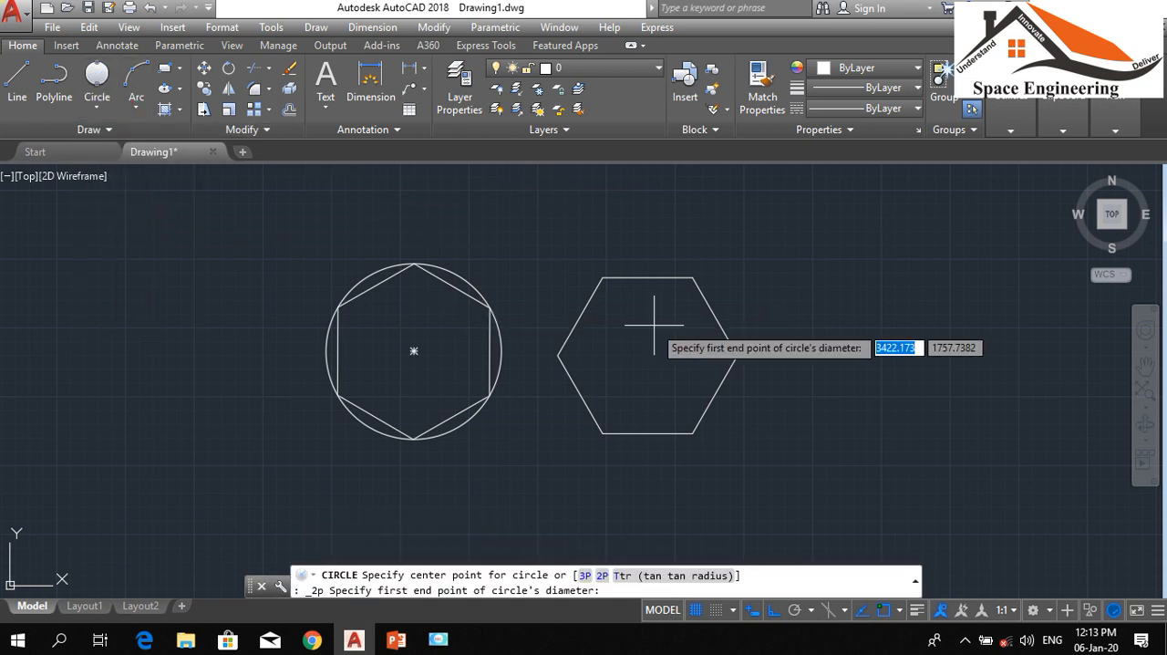
pyautogui.click(648, 277)
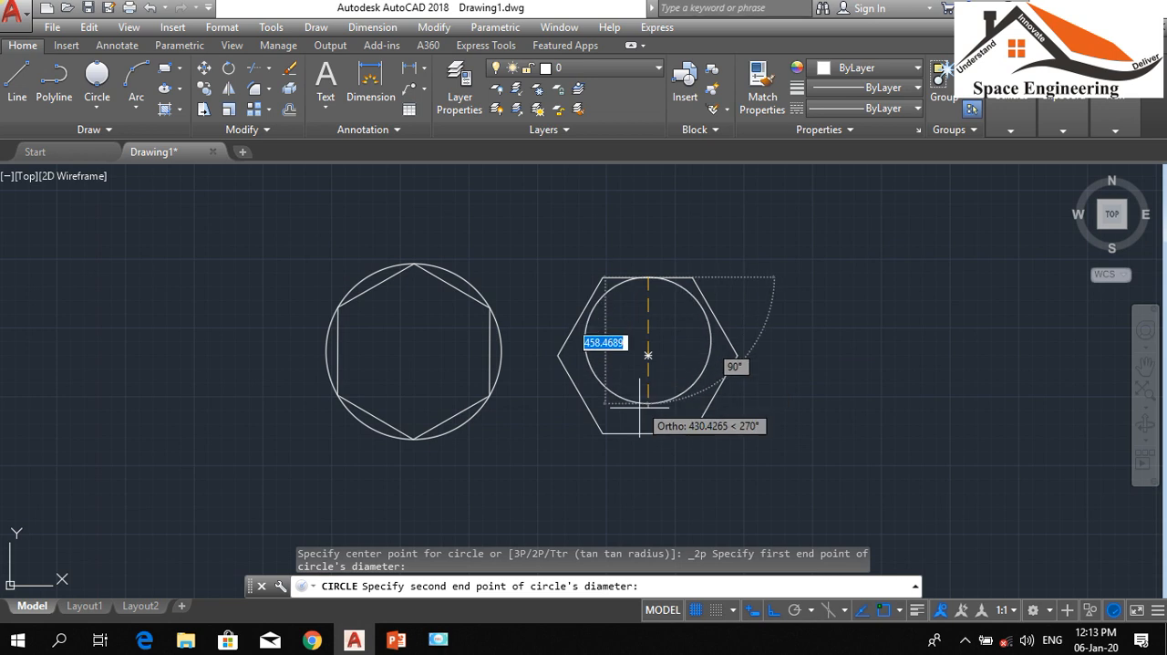
pyautogui.click(648, 434)
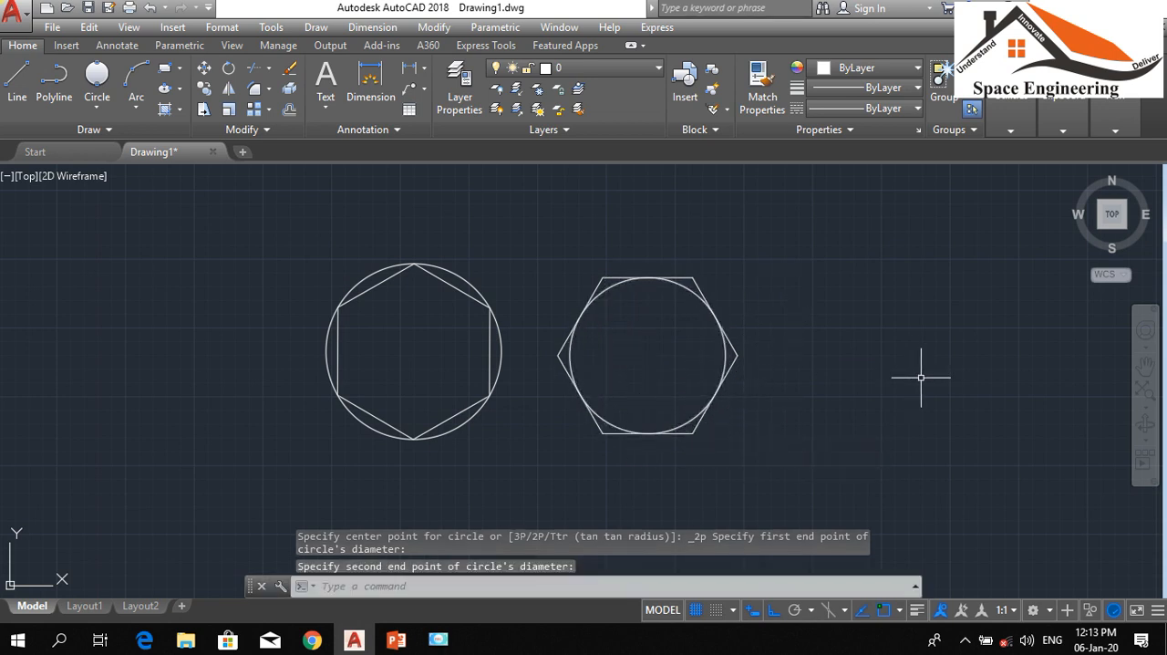
# Erase both hexagons together with their circles
pyautogui.scroll(-1, 456, 331)
pyautogui.scroll(-1, 456, 331)
pyautogui.click(624, 408)
pyautogui.click(250, 216)
pyautogui.write('e')
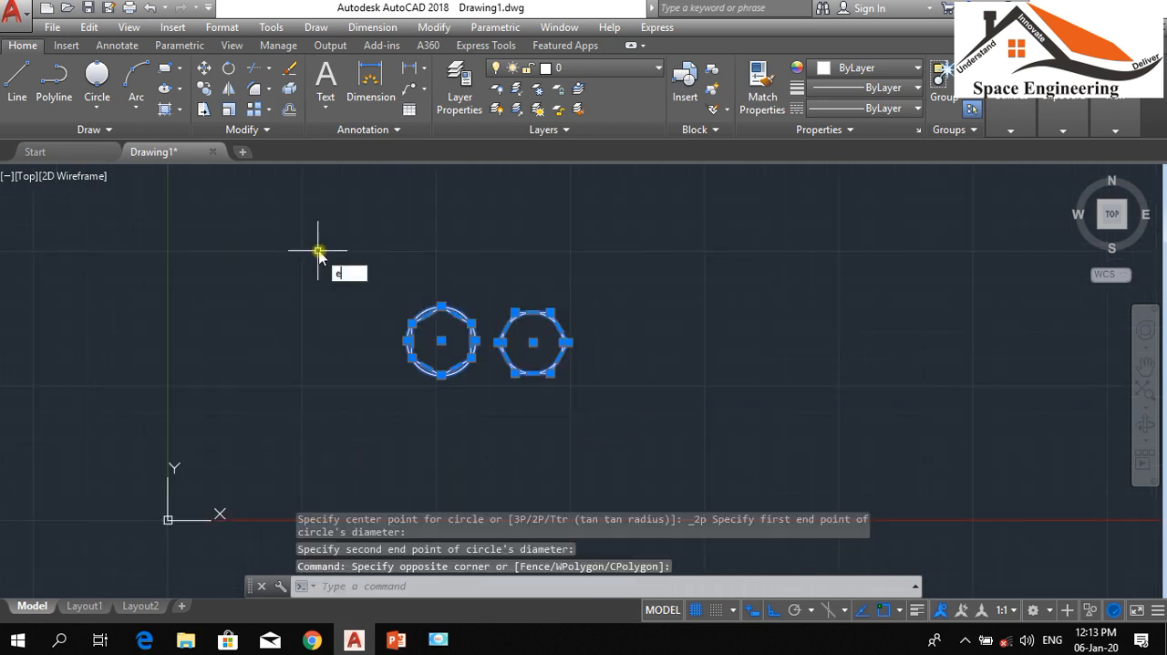
pyautogui.press('Return')
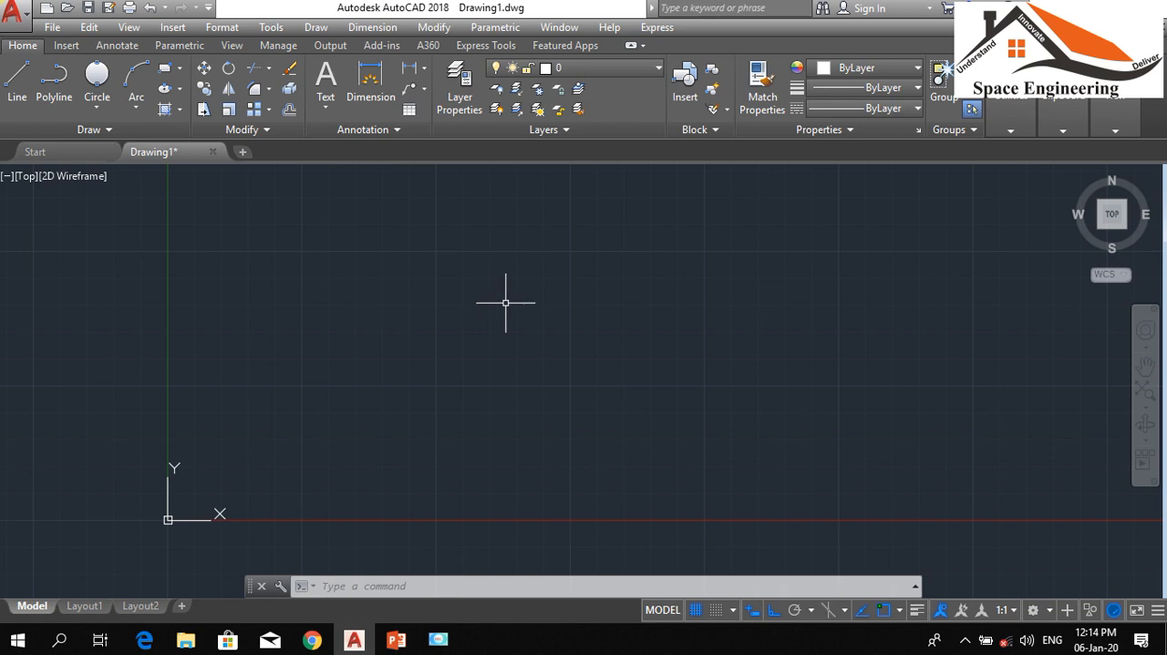
# Set the drawing's insertion scale units to Meters
pyautogui.write('un')
pyautogui.press('Return')
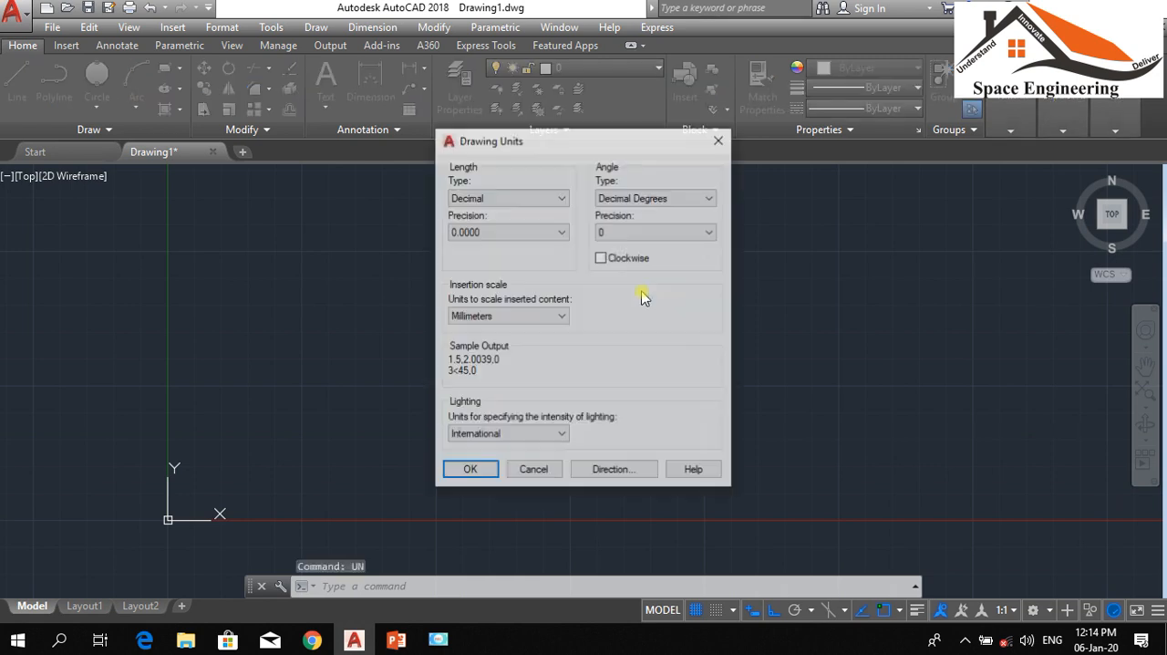
pyautogui.click(538, 319)
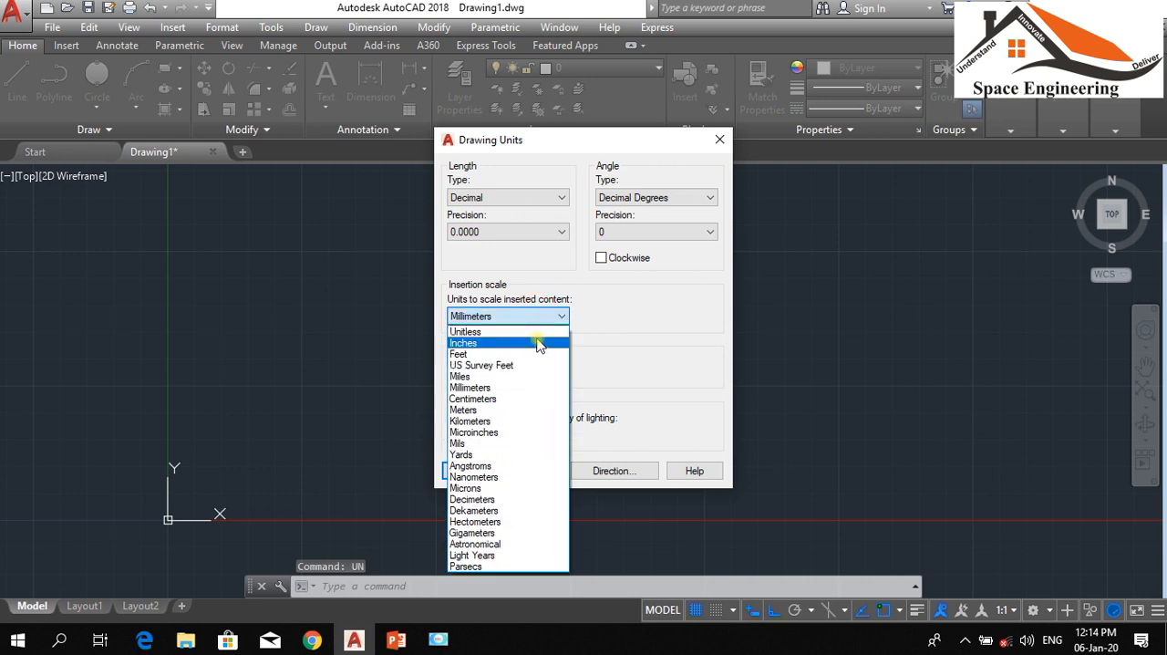
pyautogui.click(488, 411)
pyautogui.click(468, 471)
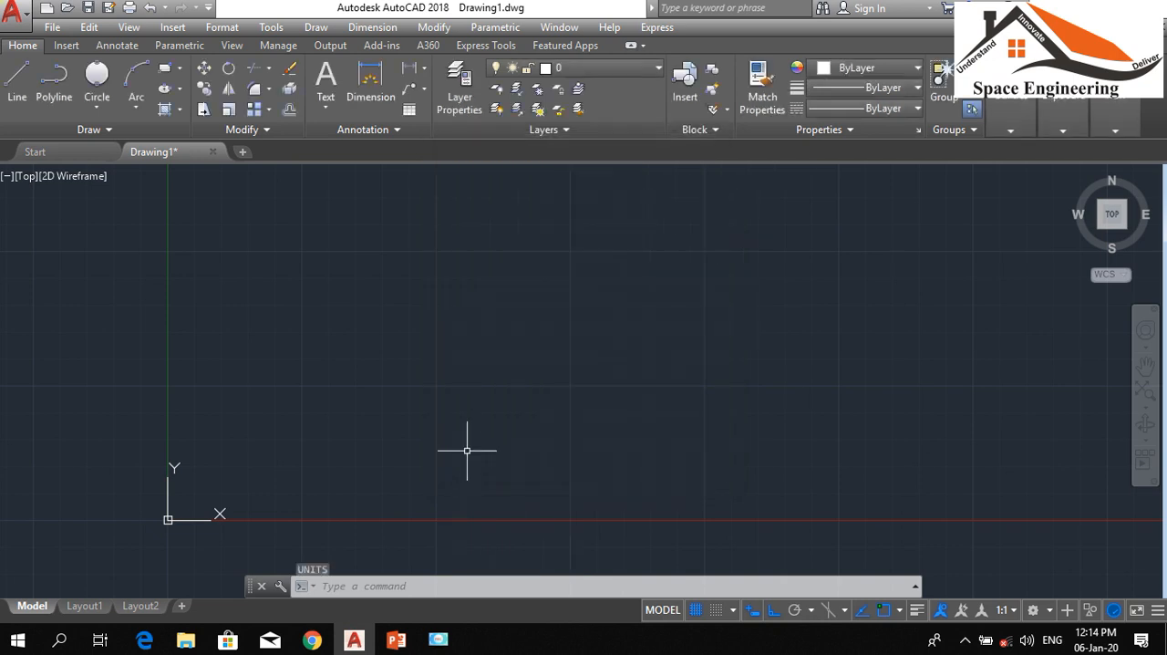
# Draw a five-sided polygon by the Edge option, with a horizontal base edge 500 units long
pyautogui.write('POL')
pyautogui.press('Return')
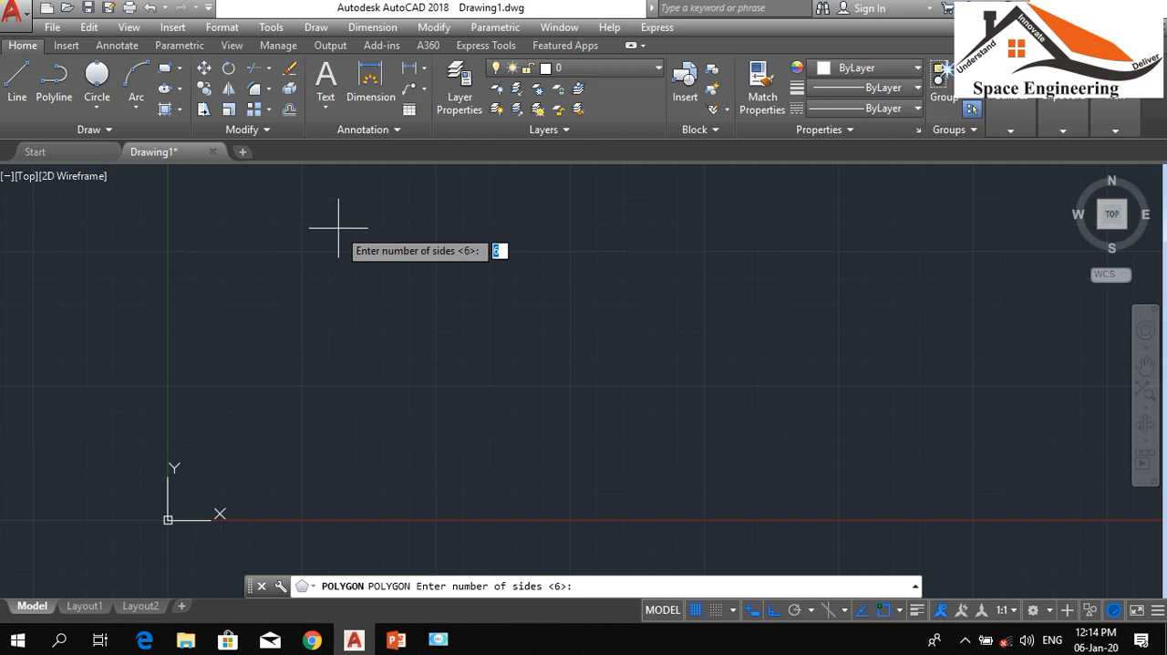
pyautogui.write('5')
pyautogui.press('Return')
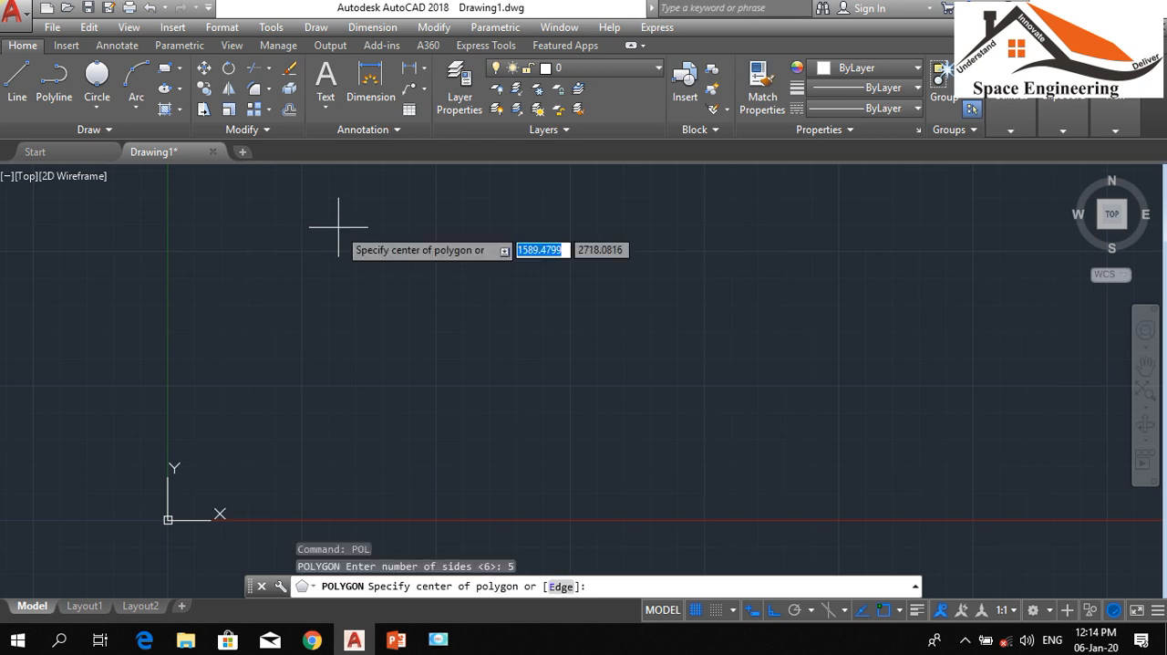
pyautogui.click(562, 587)
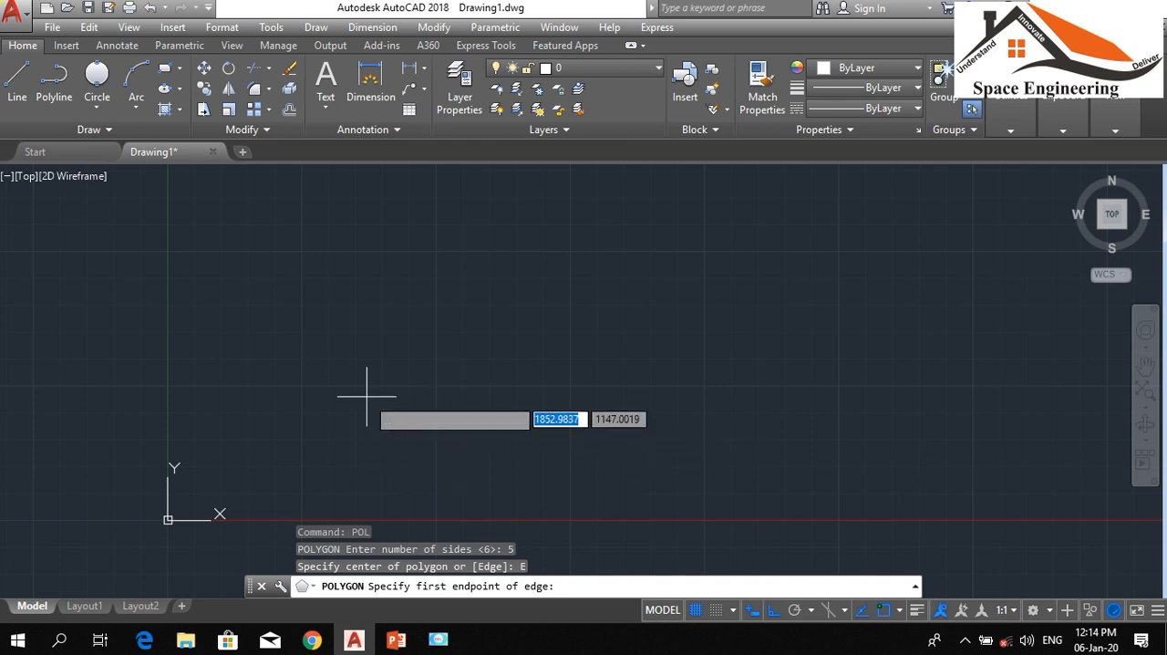
pyautogui.click(446, 408)
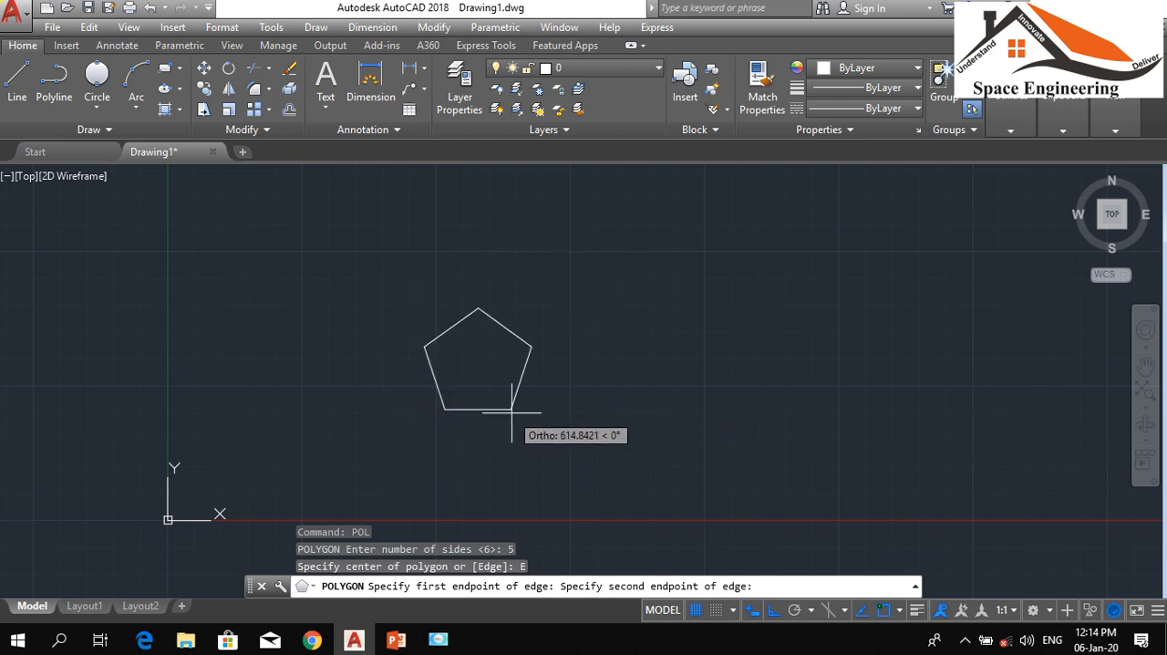
pyautogui.write('5')
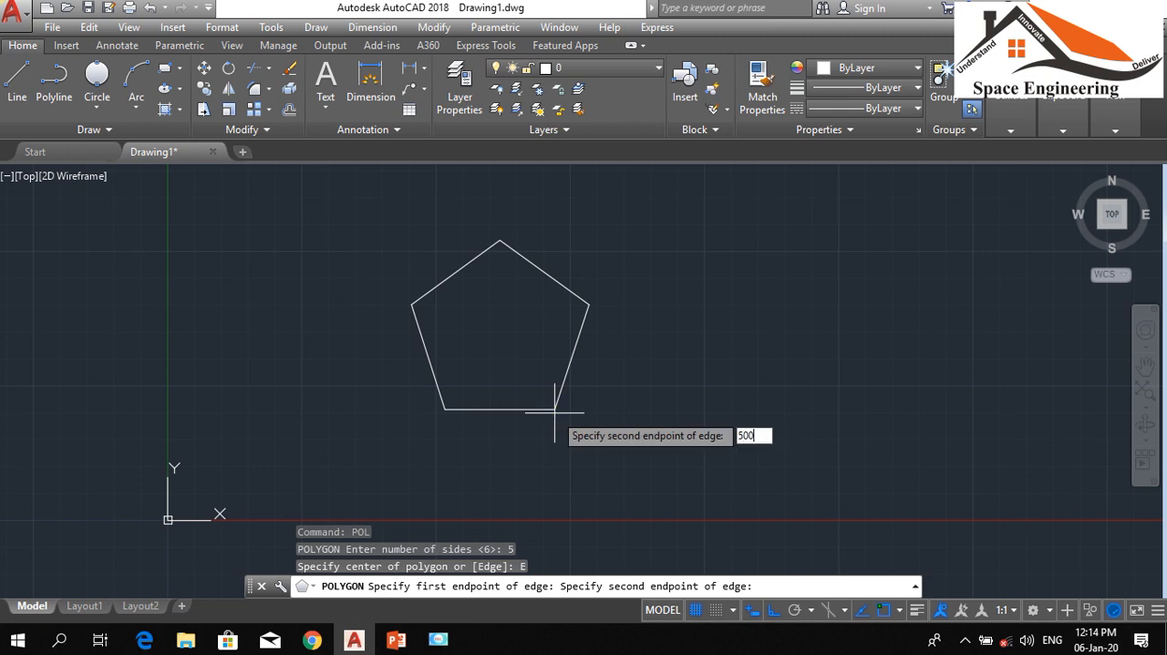
pyautogui.write('00')
pyautogui.press('Return')
pyautogui.scroll(1, 485, 308)
pyautogui.scroll(-1, 502, 307)
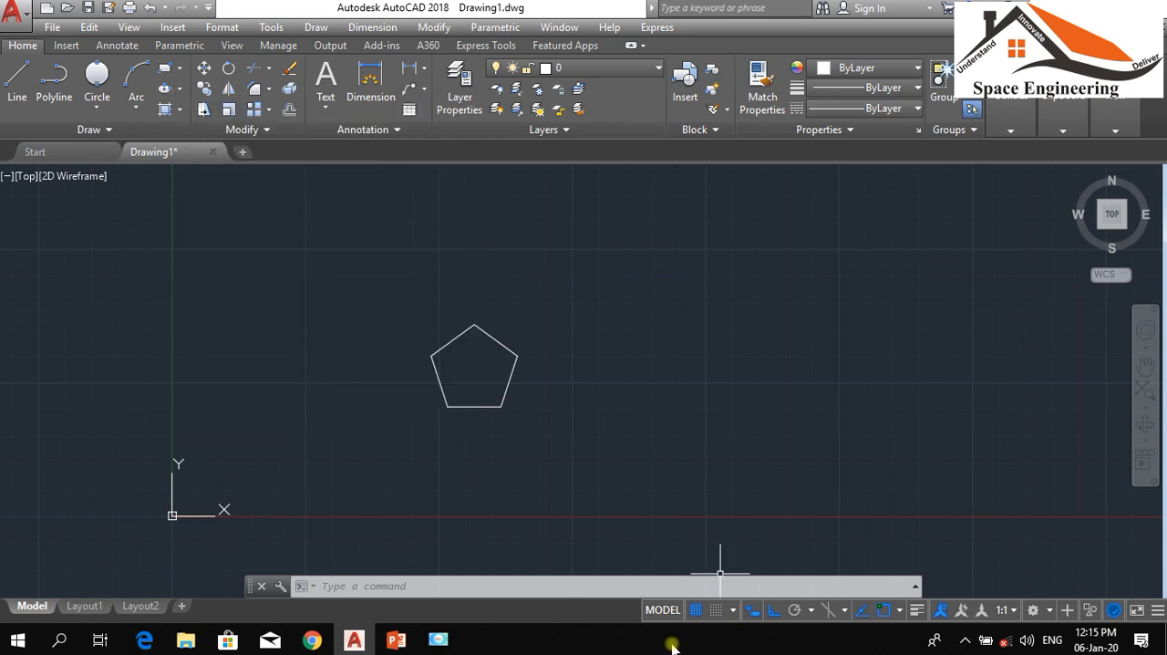
# Switch to the PowerPoint presentation to check the Lesson 4 topic list, and return to the AutoCAD drawing
pyautogui.click(389, 633)
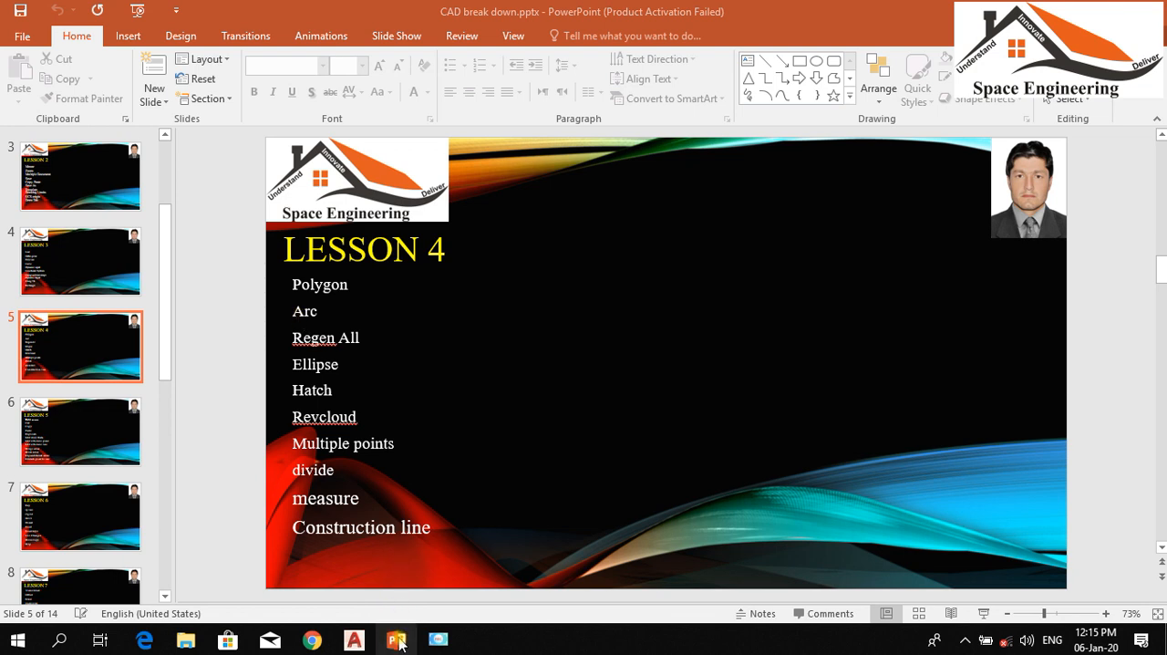
pyautogui.click(397, 641)
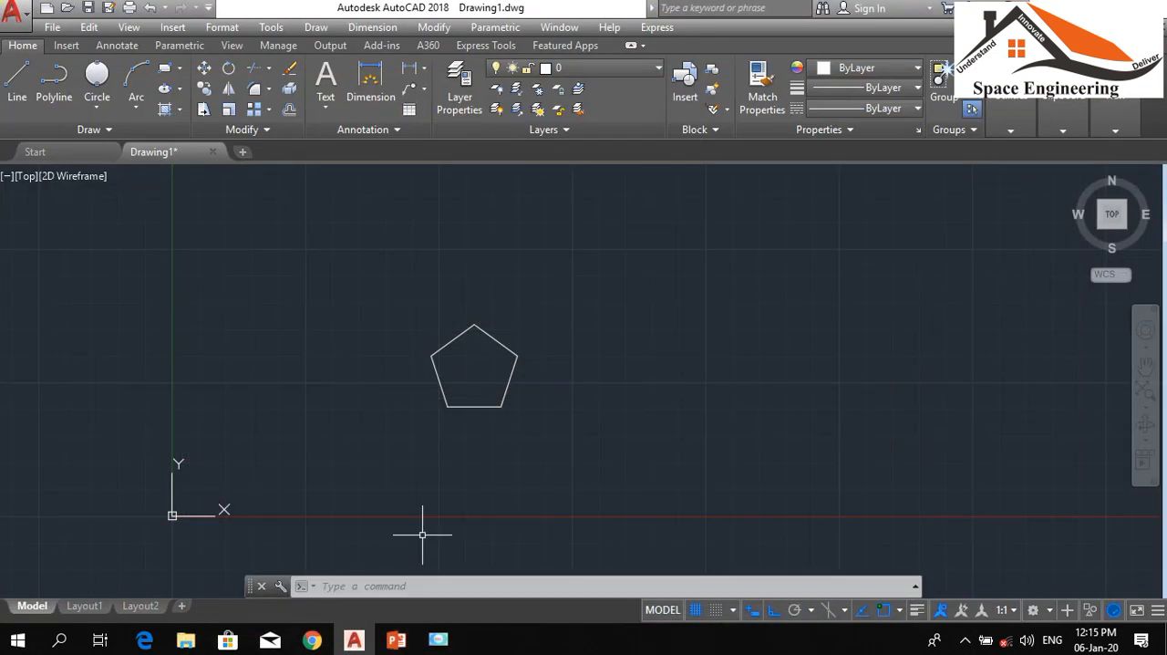
# Erase the pentagon from the drawing
pyautogui.click(625, 462)
pyautogui.click(415, 287)
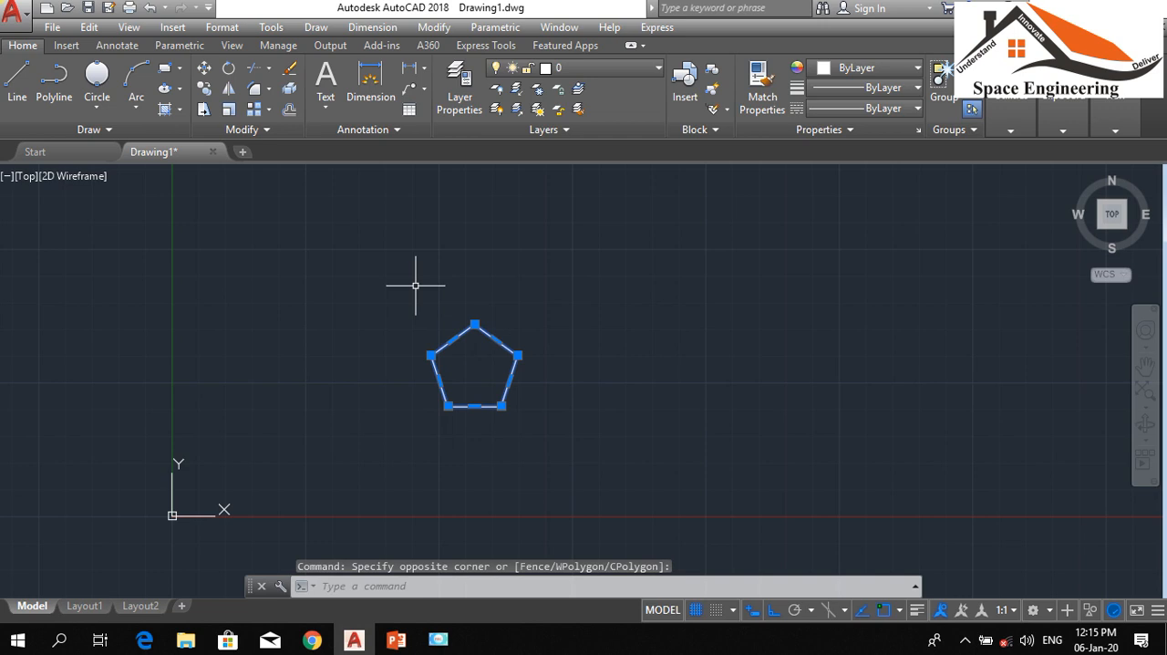
pyautogui.write('e')
pyautogui.press('Return')
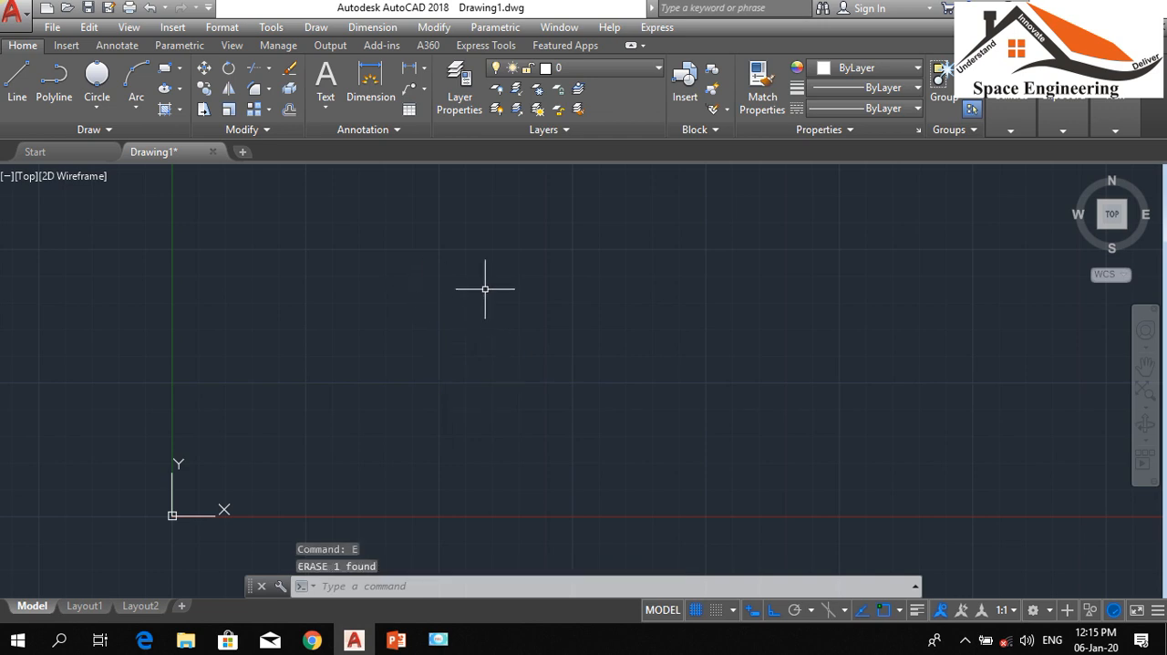
# Draw a rectangle 300 units wide by 220 units high in the empty drawing area, with Ortho mode turned on
pyautogui.write('l')
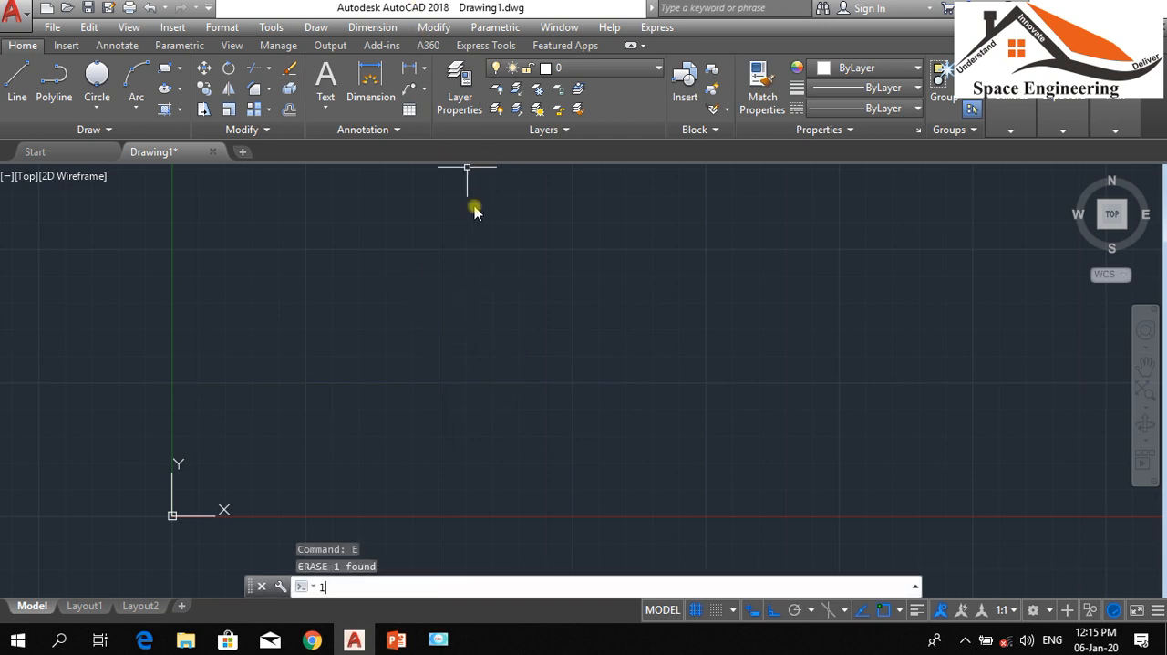
pyautogui.press('Return')
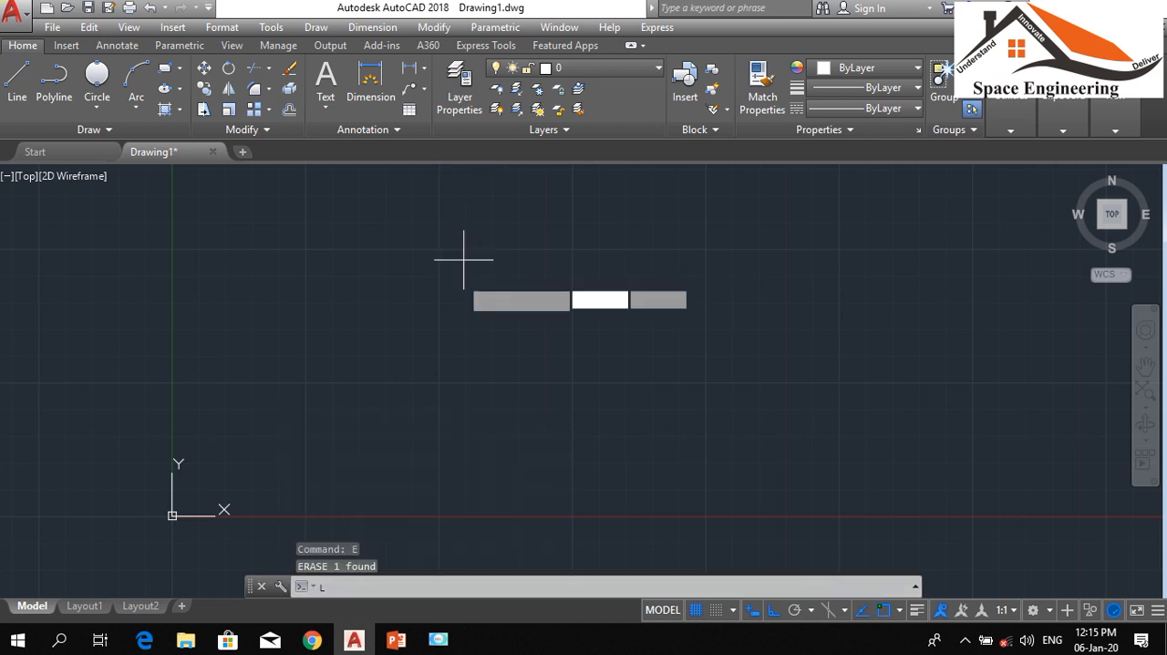
pyautogui.click(165, 68)
pyautogui.click(452, 307)
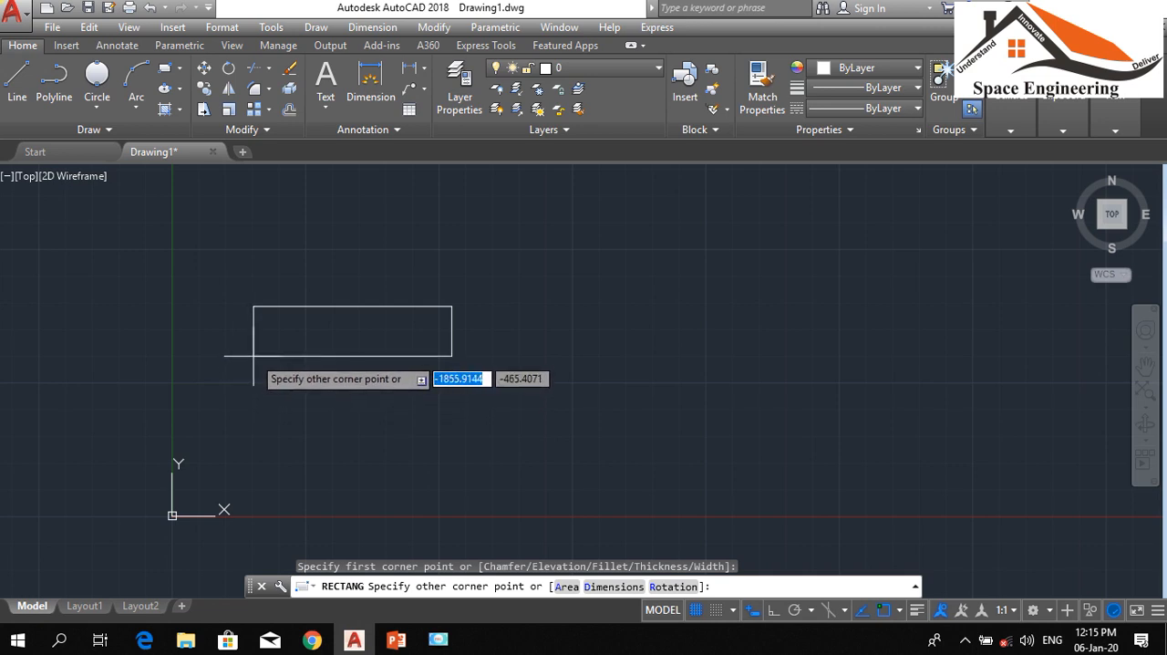
pyautogui.press('F8')
pyautogui.write('300')
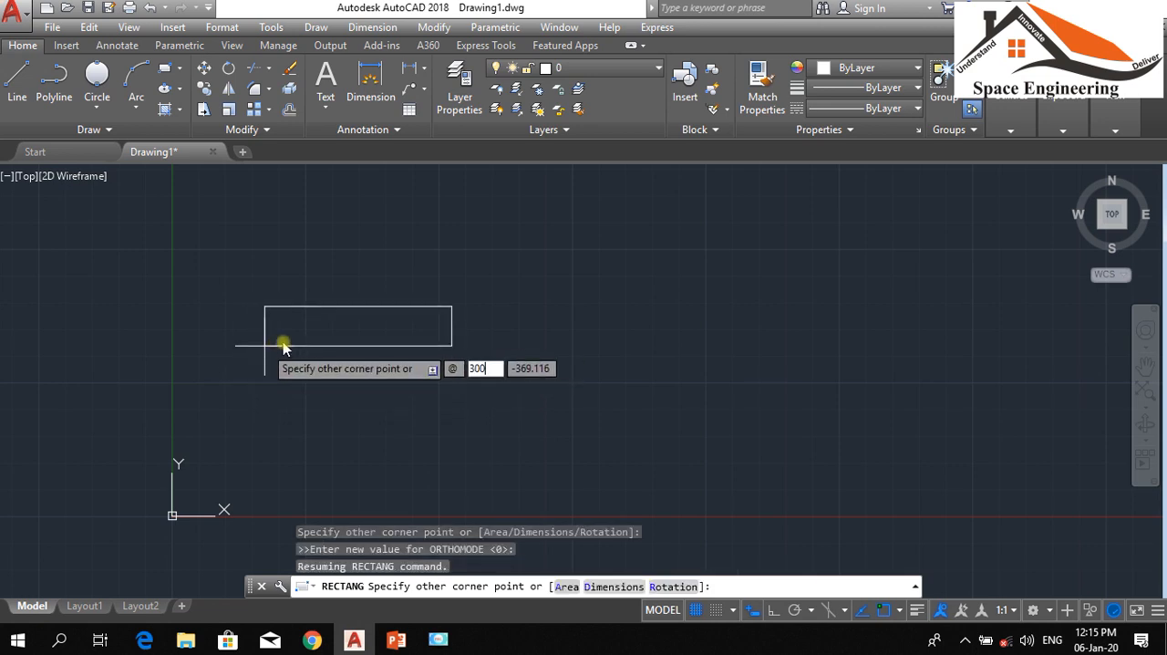
pyautogui.press('Tab')
pyautogui.write('2')
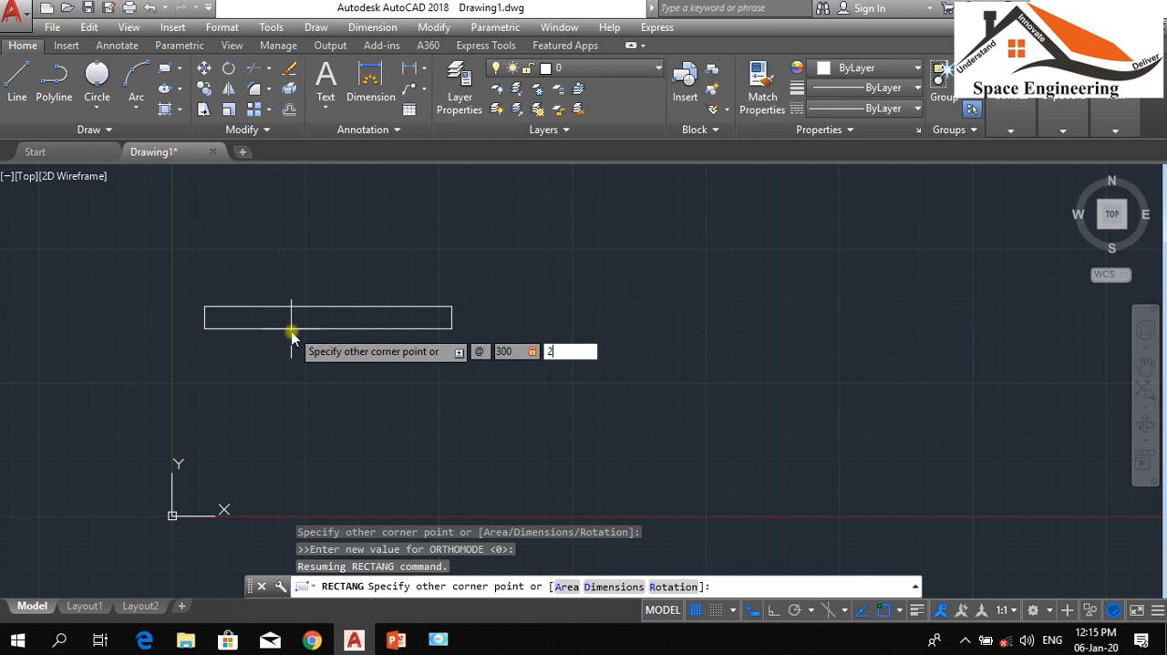
pyautogui.press('Return')
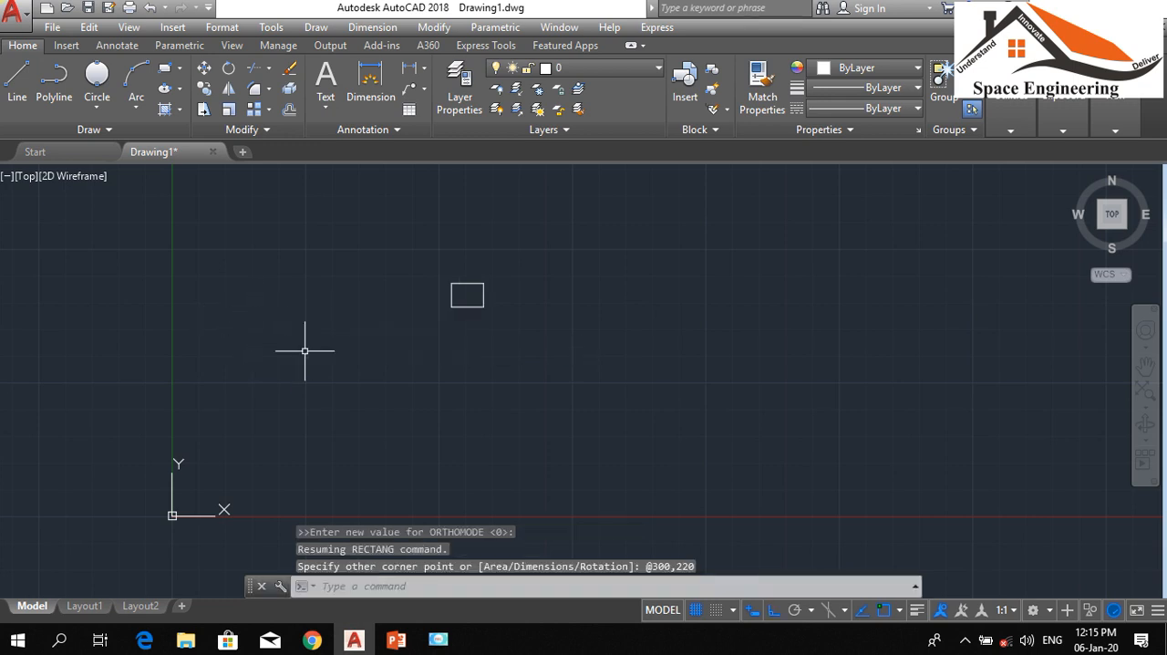
# Draw a horizontal line across the rectangle between the midpoints of its two vertical sides
pyautogui.scroll(8, 463, 276)
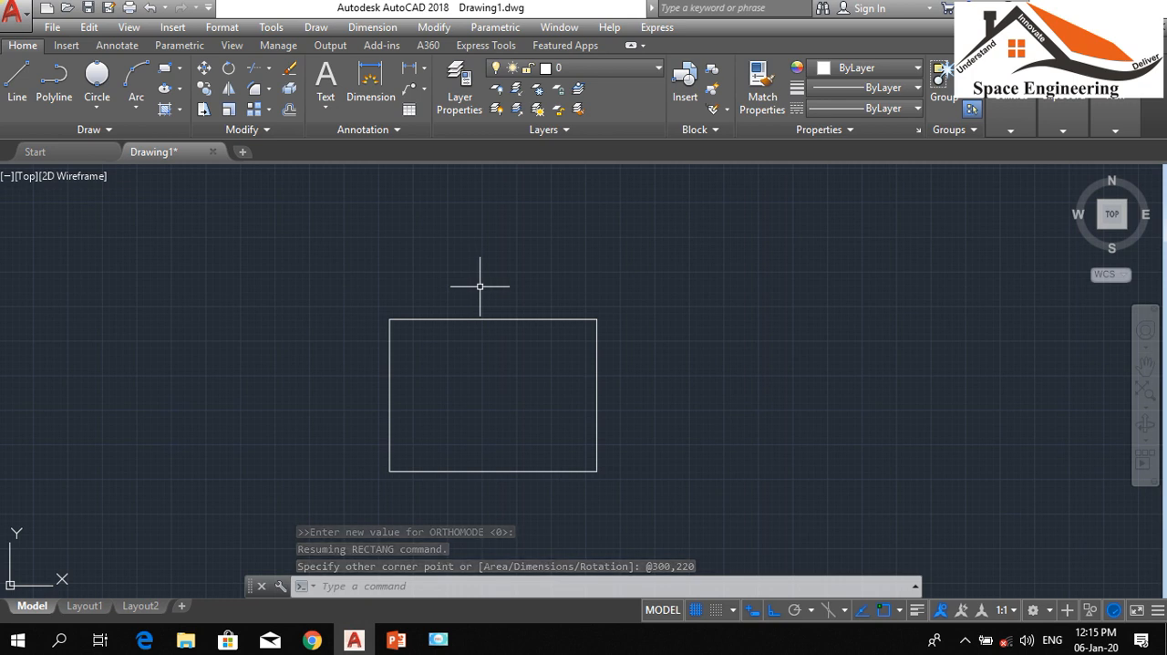
pyautogui.write('l')
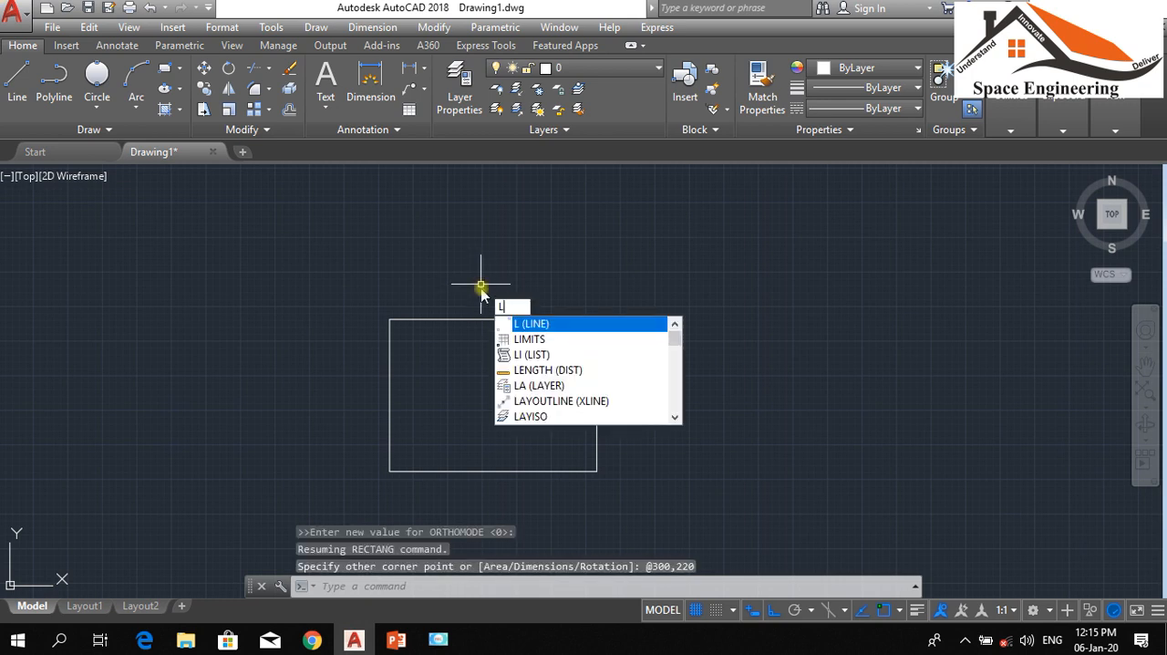
pyautogui.press('Return')
pyautogui.click(391, 394)
pyautogui.click(598, 394)
pyautogui.press('Return')
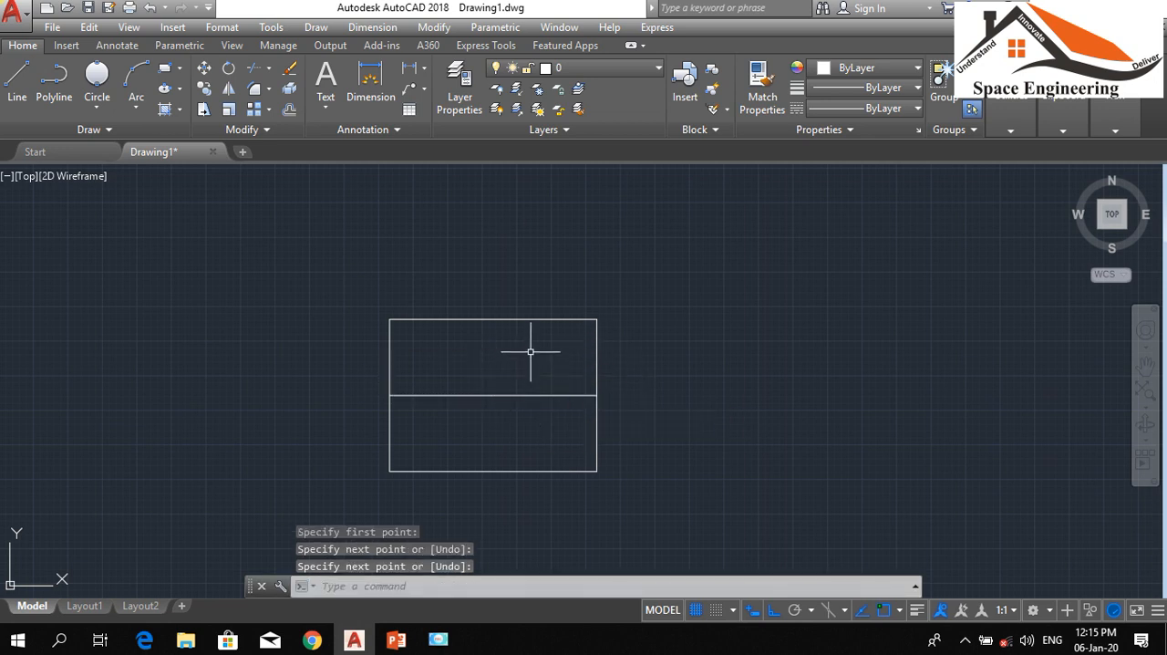
# Offset the rectangle's horizontal middle line by 10 units, once above and once below
pyautogui.write('o')
pyautogui.press('Return')
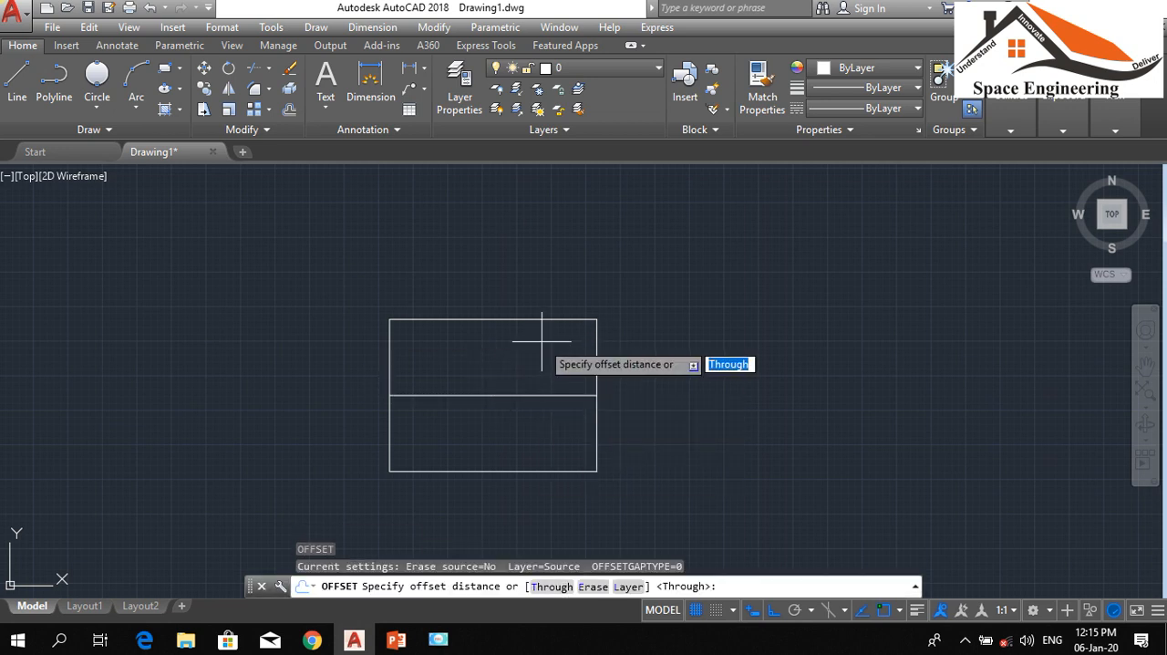
pyautogui.write('10')
pyautogui.press('Return')
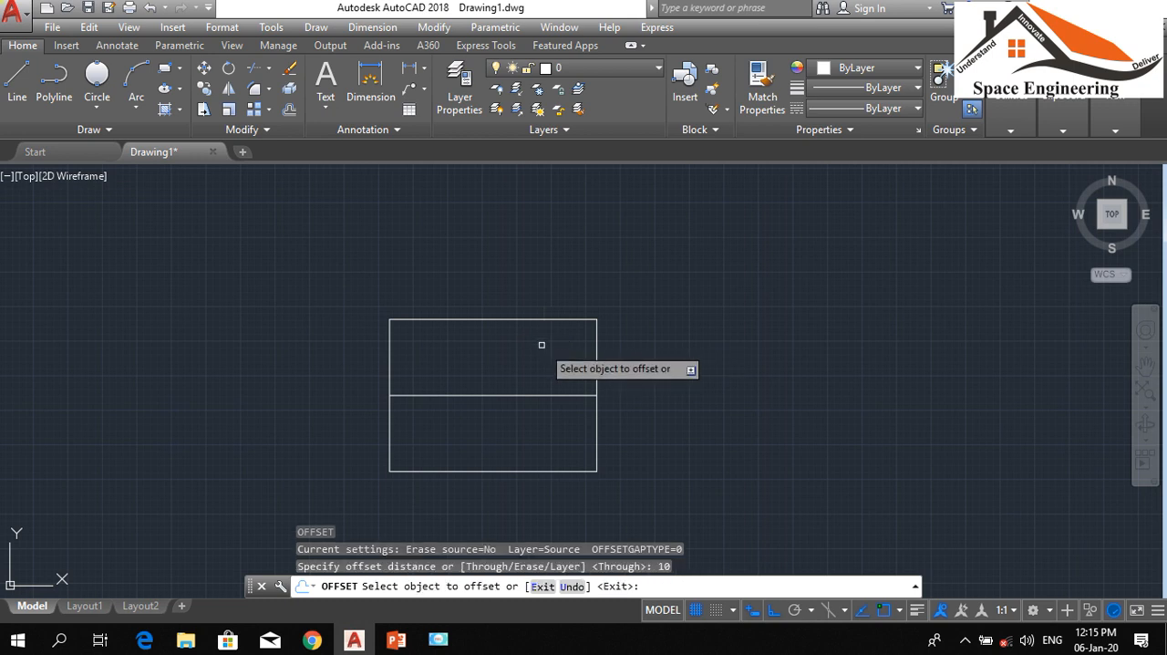
pyautogui.click(533, 342)
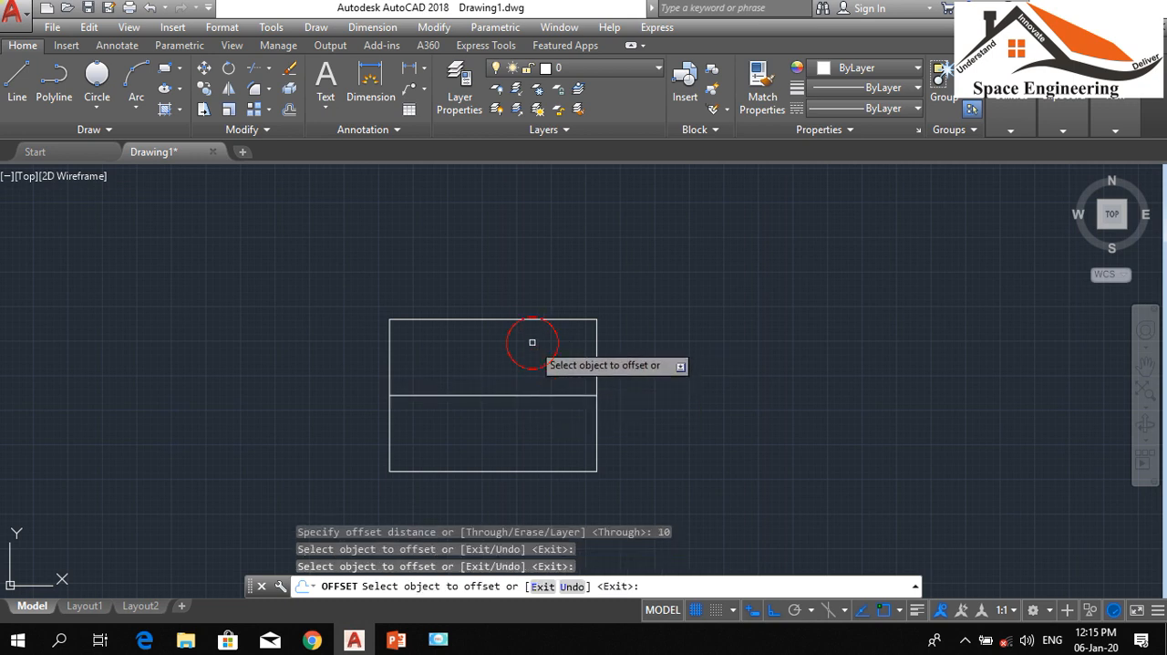
pyautogui.click(533, 398)
pyautogui.click(524, 395)
pyautogui.click(523, 348)
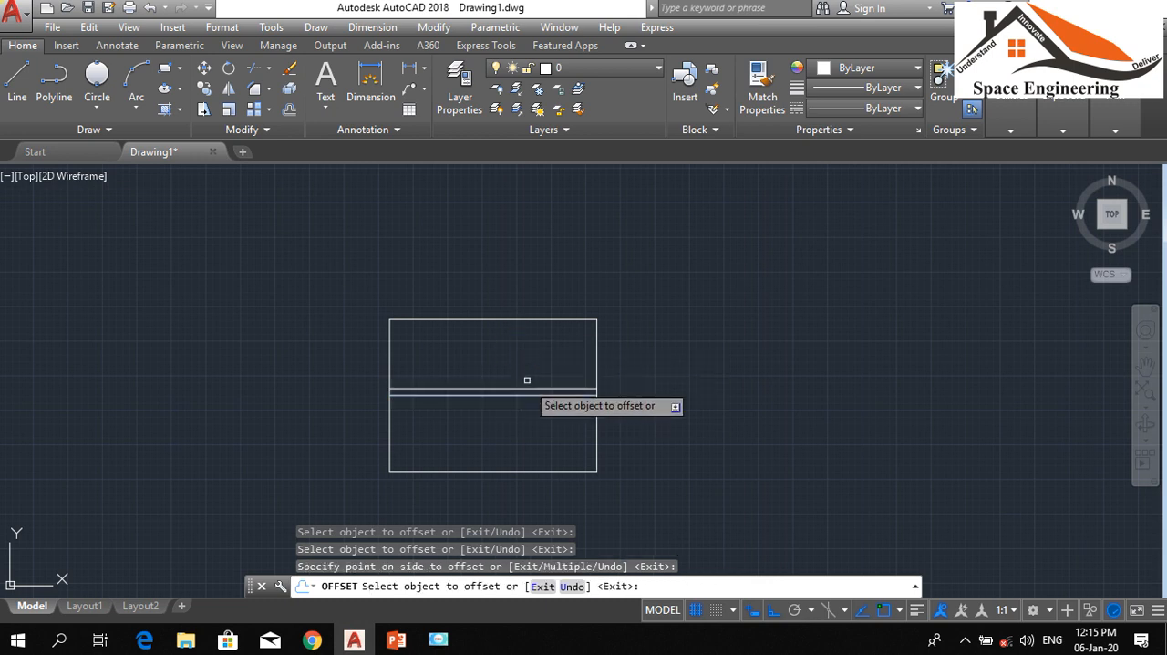
pyautogui.click(530, 396)
pyautogui.click(534, 442)
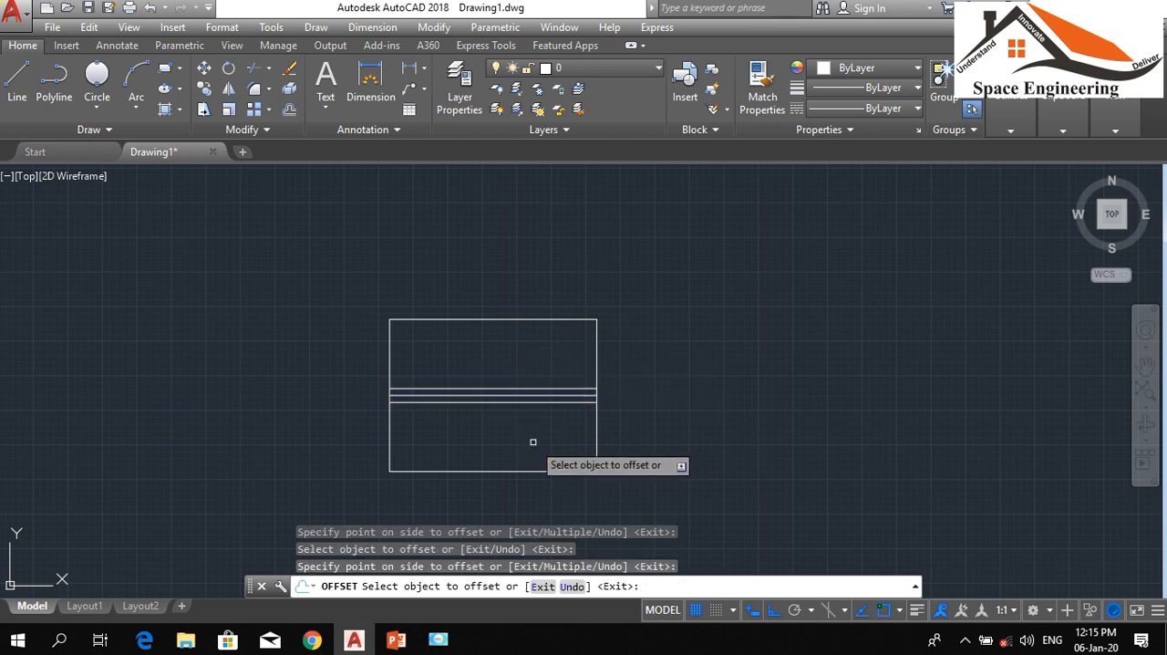
pyautogui.press('Escape')
pyautogui.press('Escape')
pyautogui.press('Escape')
# Erase the original middle line between the two offset lines
pyautogui.click(527, 395)
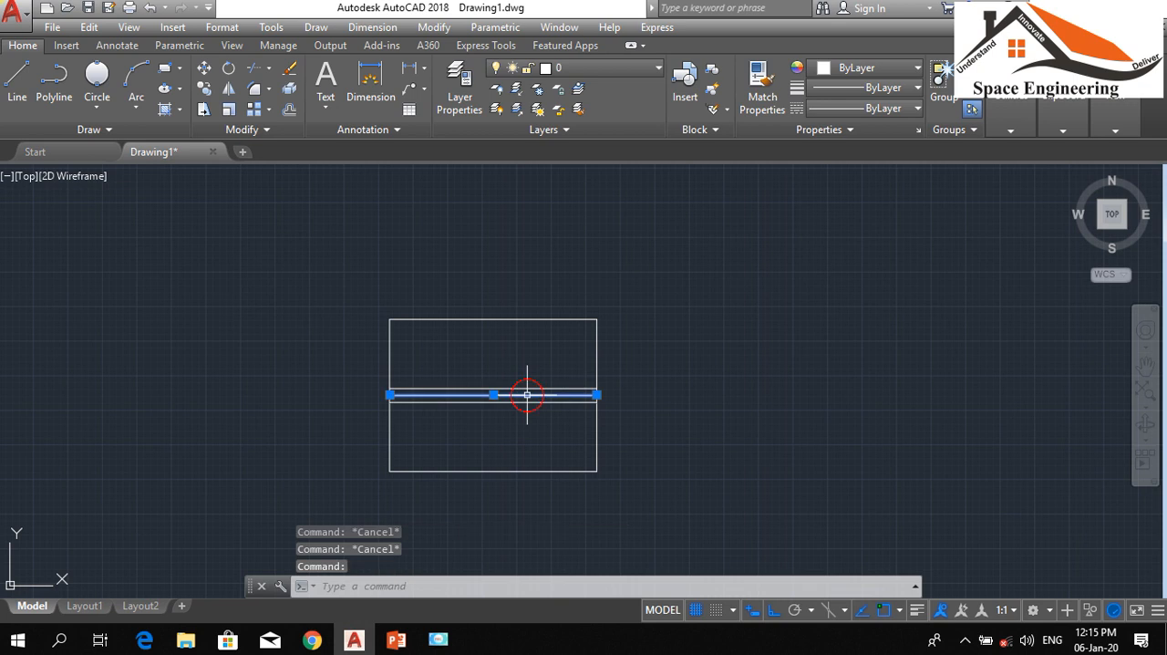
pyautogui.write('e')
pyautogui.press('Return')
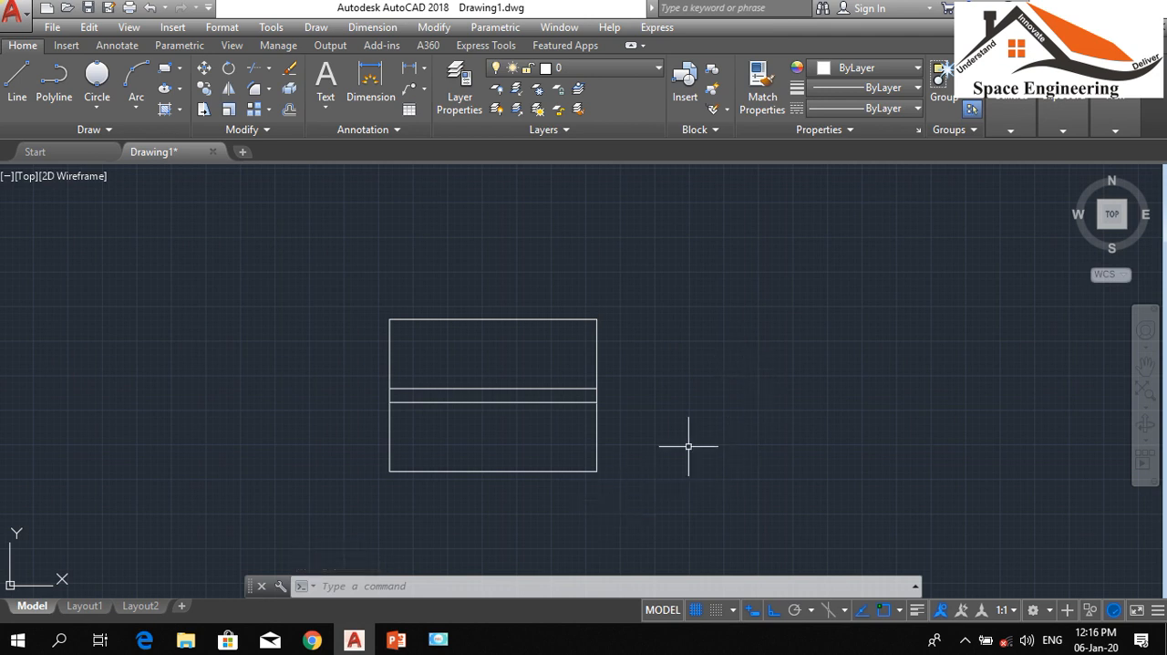
# Draw a horizontal line 50 units long outward from the rectangle's lower-right corner
pyautogui.write('l')
pyautogui.press('Return')
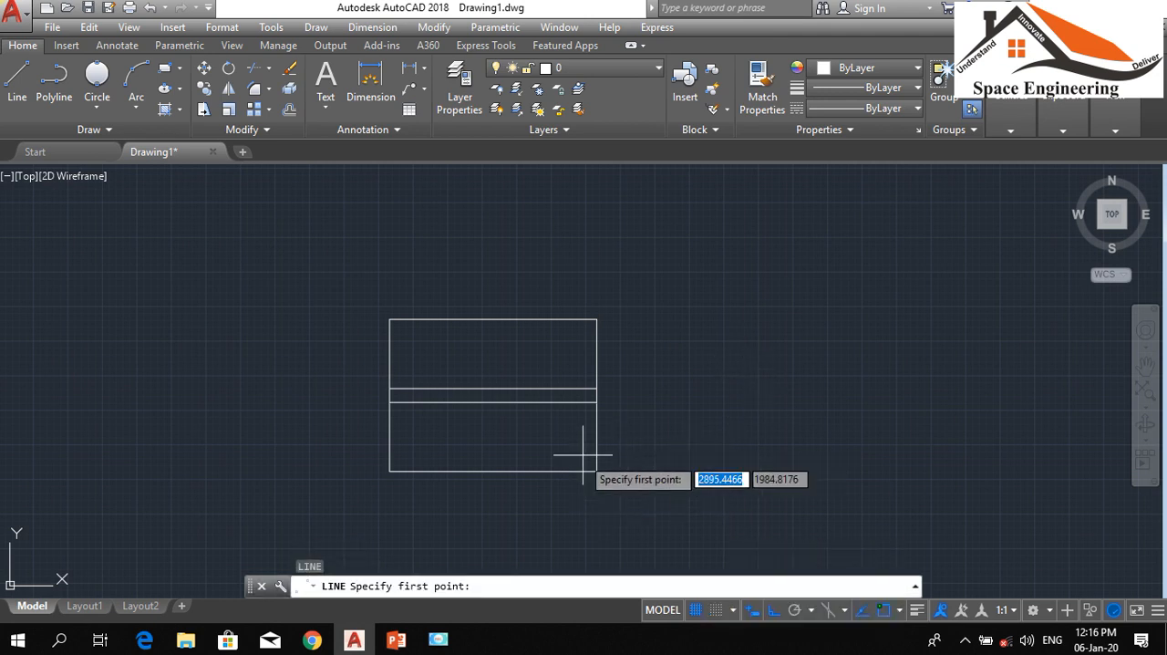
pyautogui.click(596, 472)
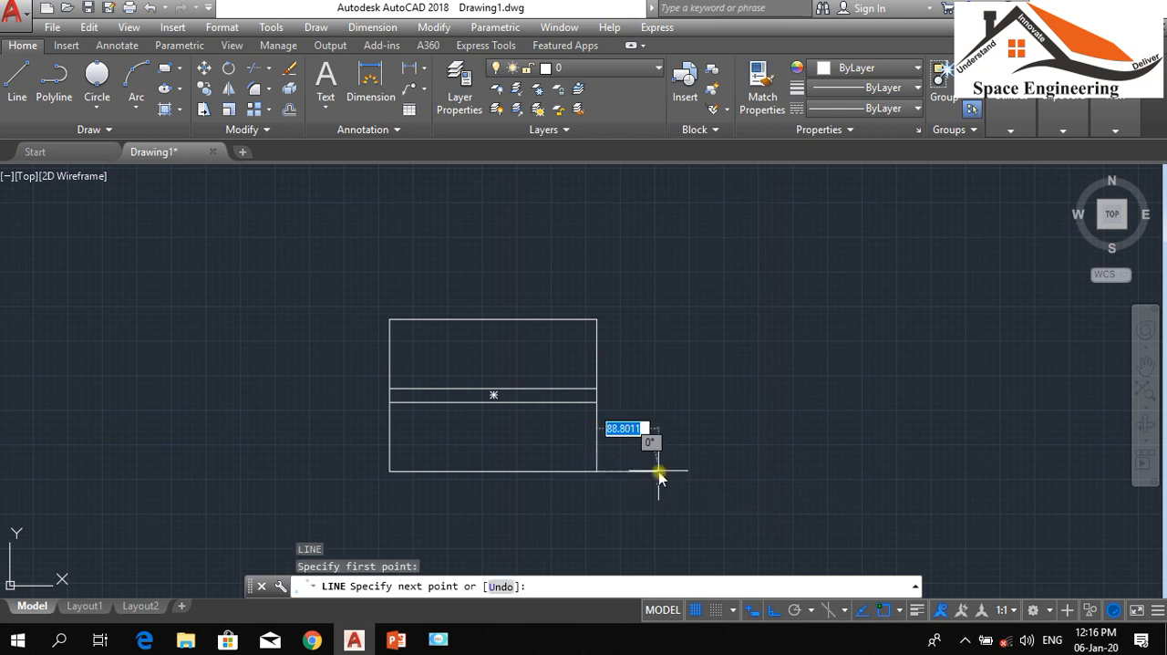
pyautogui.write('50')
pyautogui.press('Return')
# Draw a horizontal line 50 units long outward from the rectangle's upper-right corner
pyautogui.press('Return')
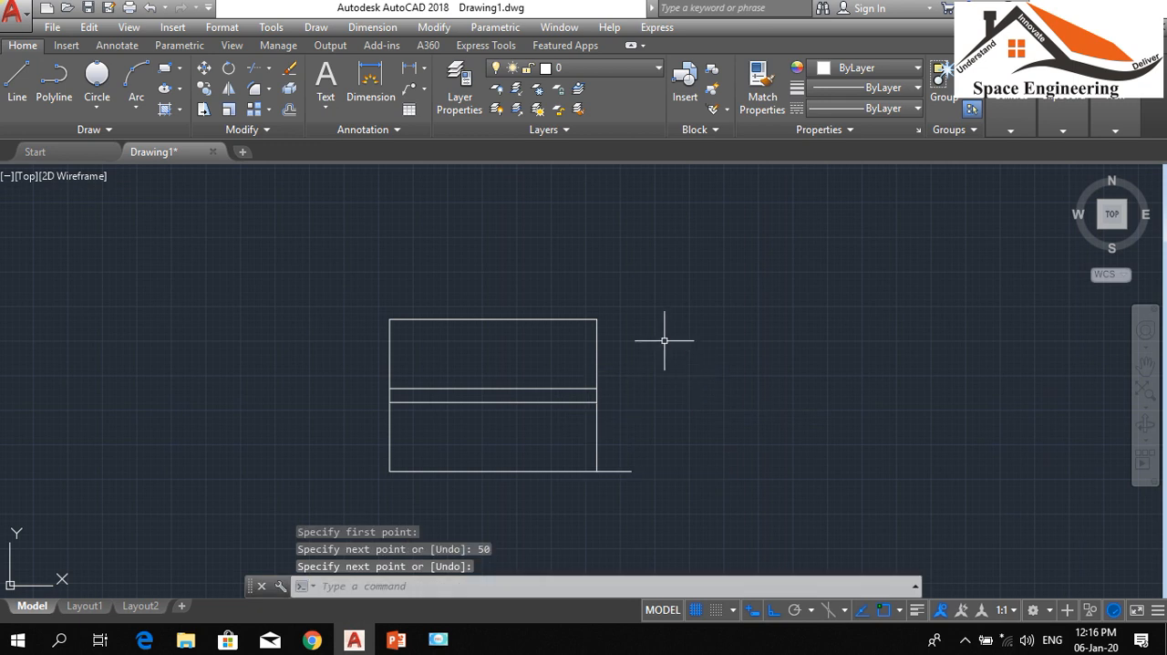
pyautogui.press('Return')
pyautogui.click(597, 319)
pyautogui.write('50')
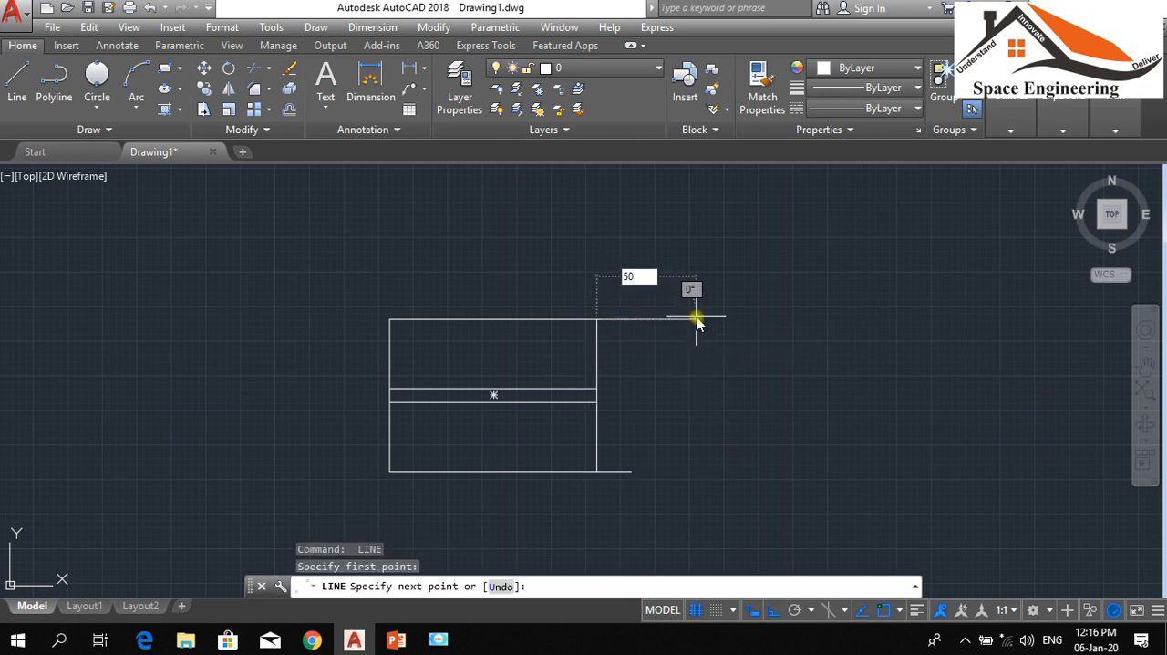
pyautogui.press('Return')
# Draw a horizontal line 100 units long outward from the midpoint of the rectangle's right side
pyautogui.press('Return')
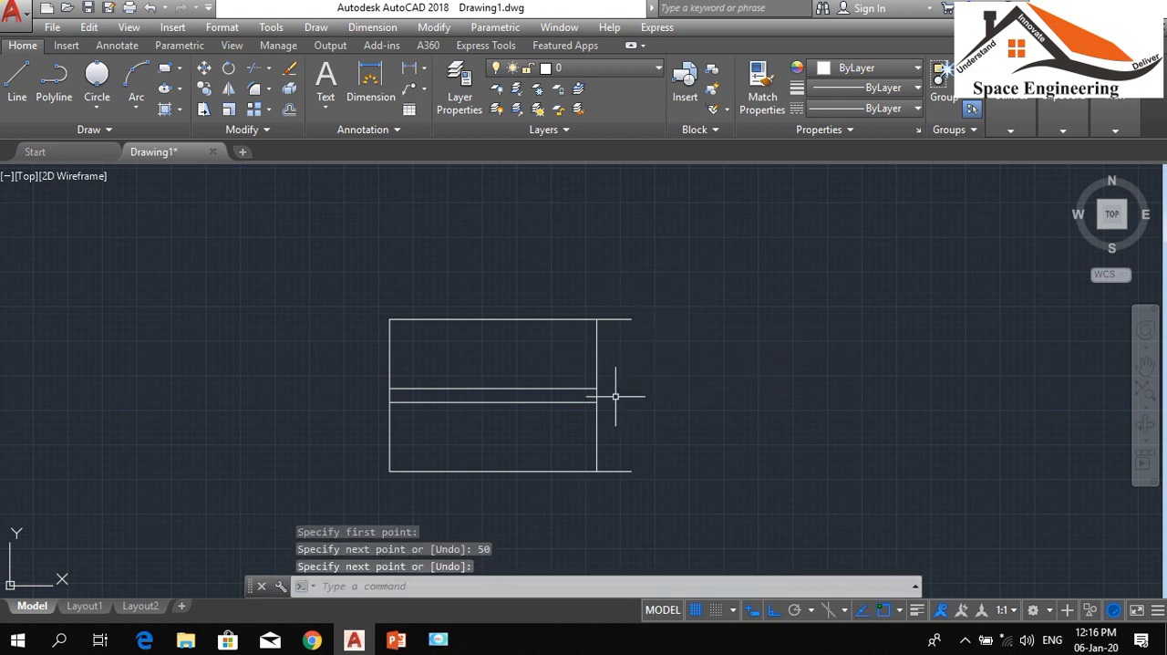
pyautogui.press('Return')
pyautogui.click(597, 396)
pyautogui.write('100')
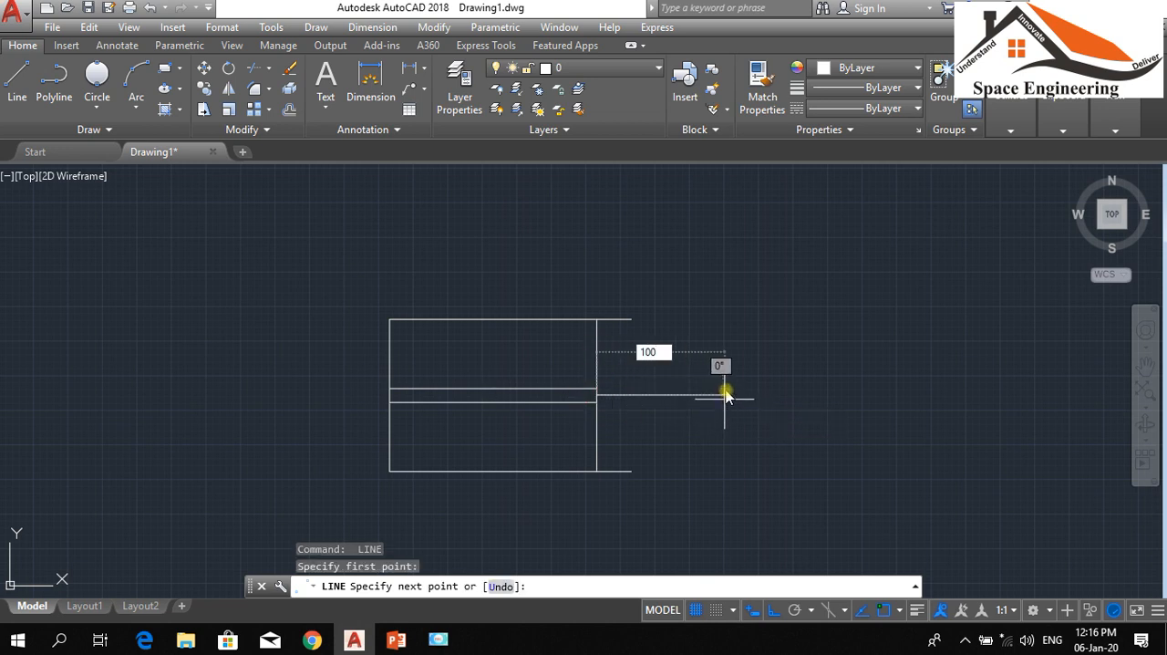
pyautogui.press('Return')
pyautogui.press('Return')
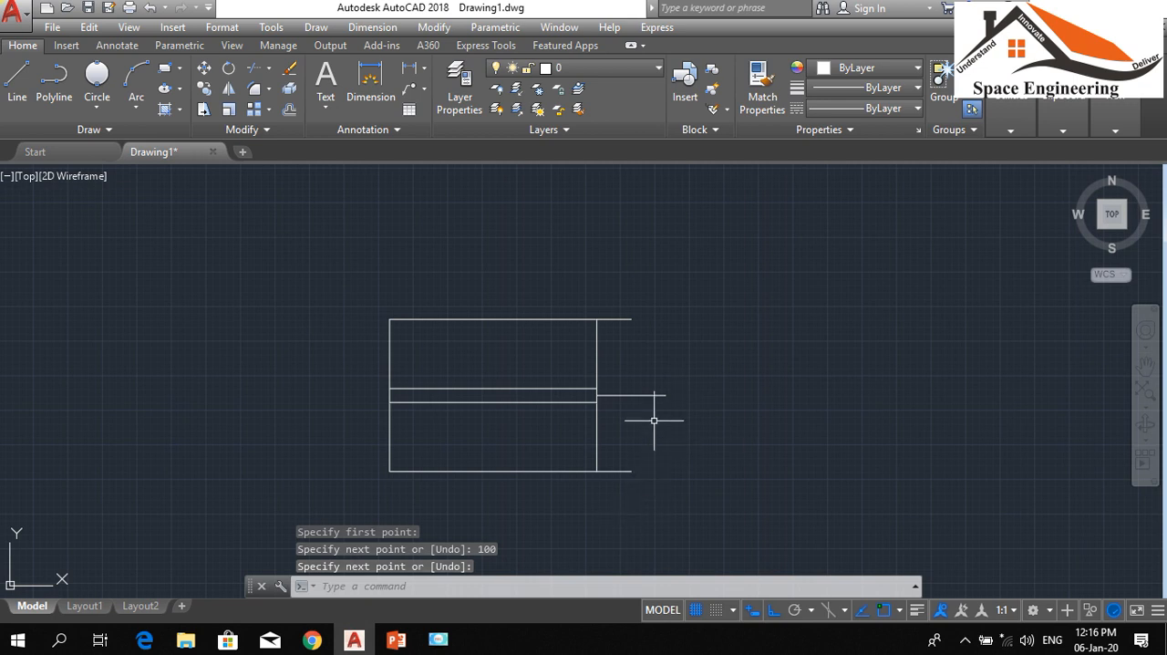
# Draw a 3-Point arc from the upper short line's end through the middle line's end to the lower short line's end
pyautogui.click(133, 108)
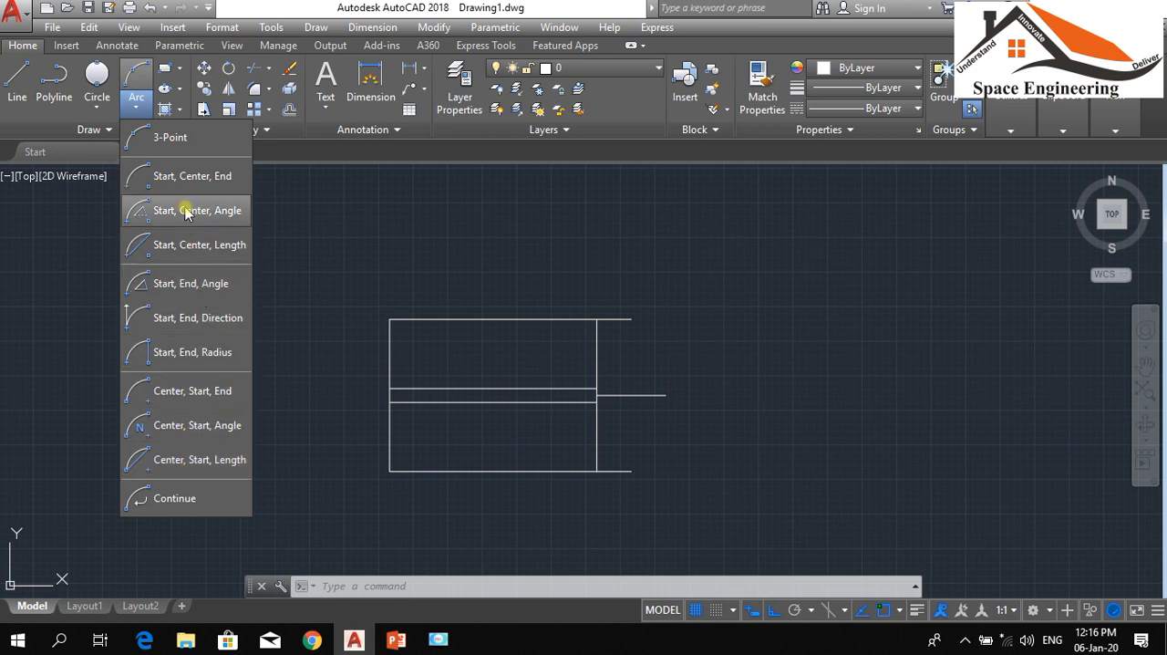
pyautogui.click(148, 138)
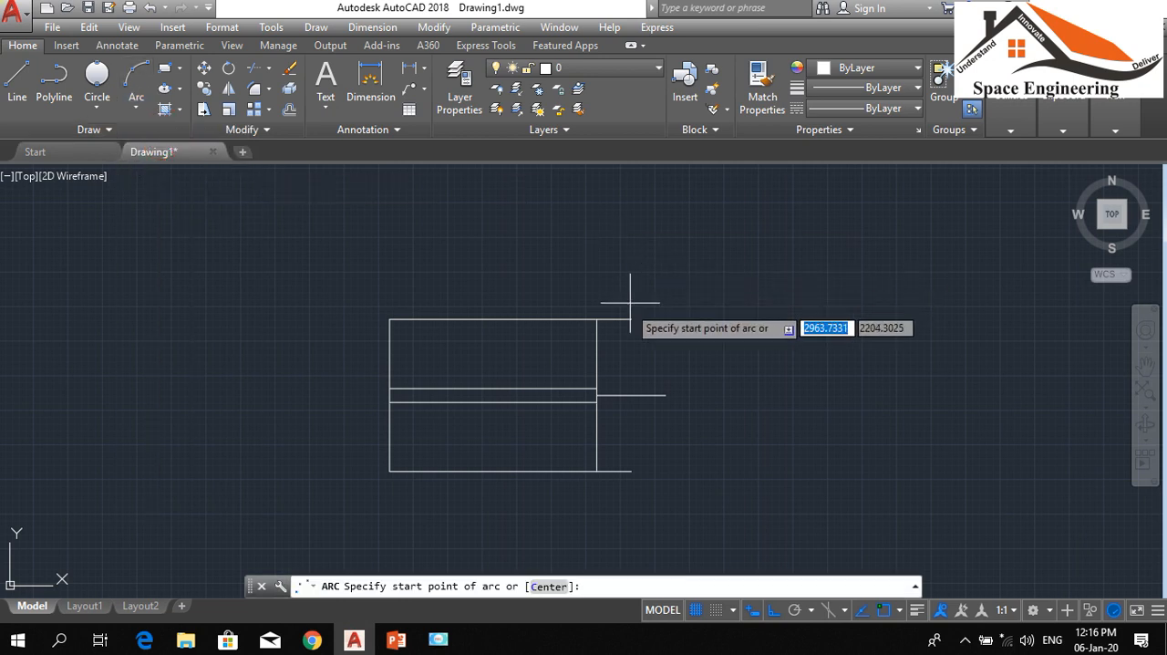
pyautogui.click(631, 319)
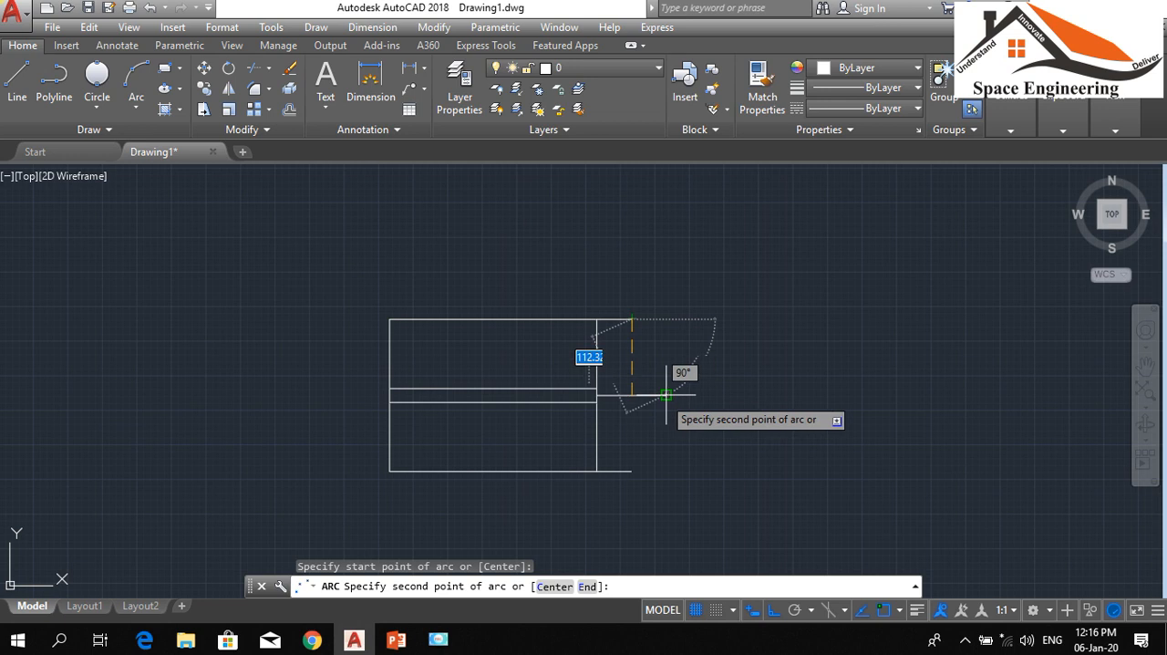
pyautogui.click(665, 395)
pyautogui.click(638, 469)
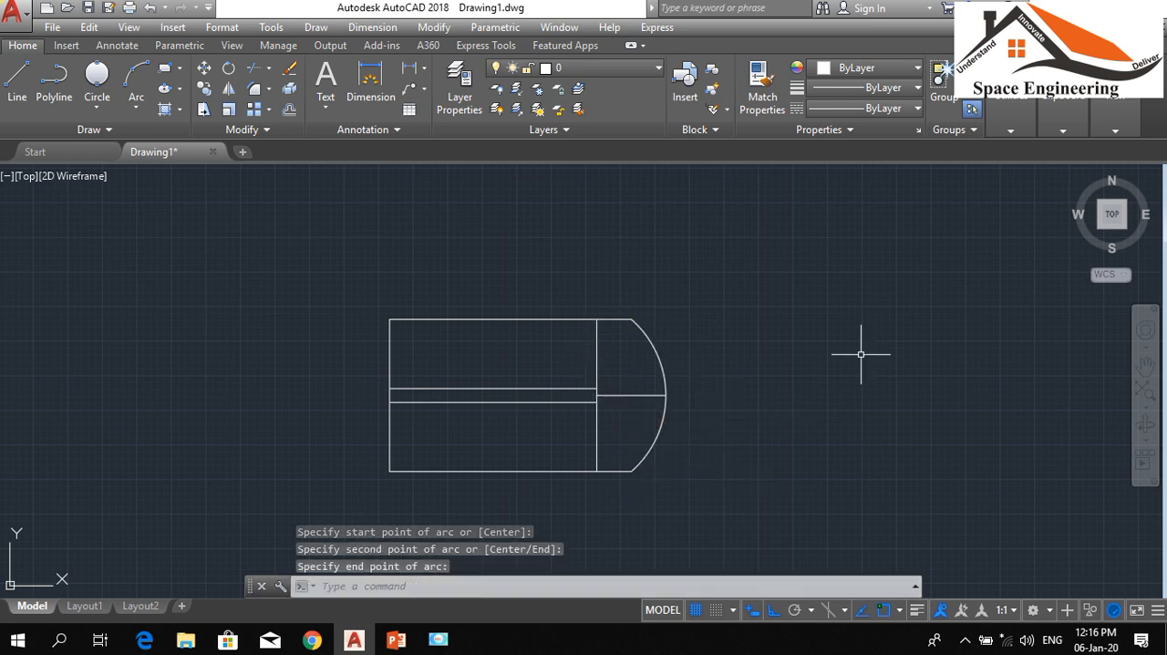
# Erase the 100-unit horizontal guide line inside the arc
pyautogui.click(630, 417)
pyautogui.click(622, 365)
pyautogui.write('e')
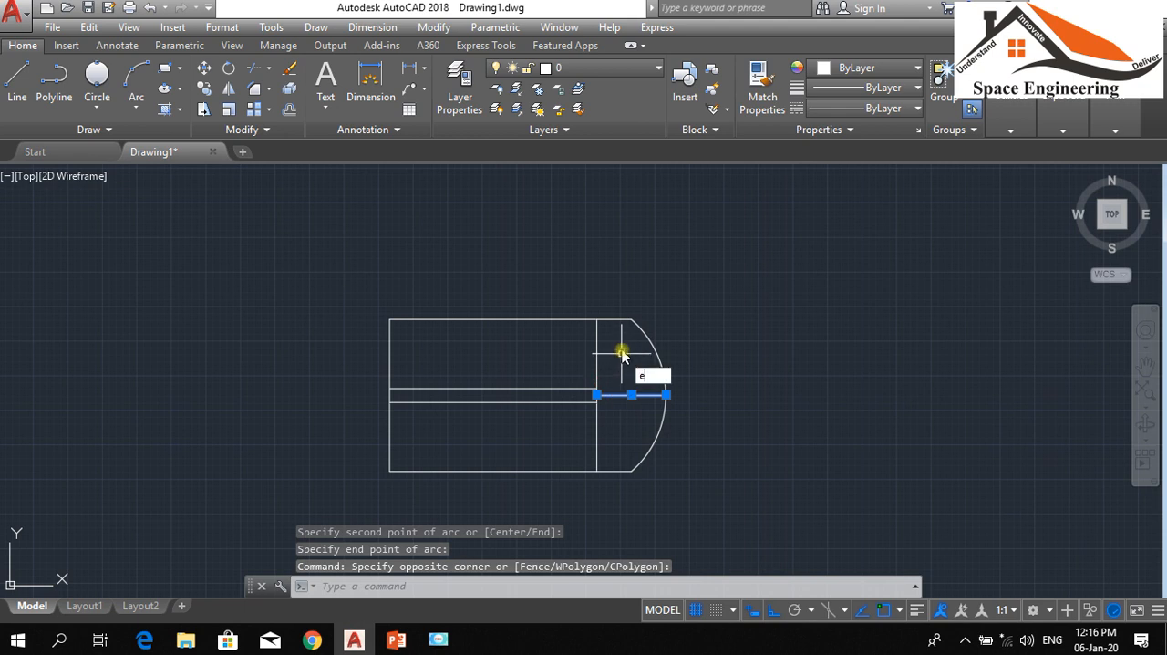
pyautogui.press('Return')
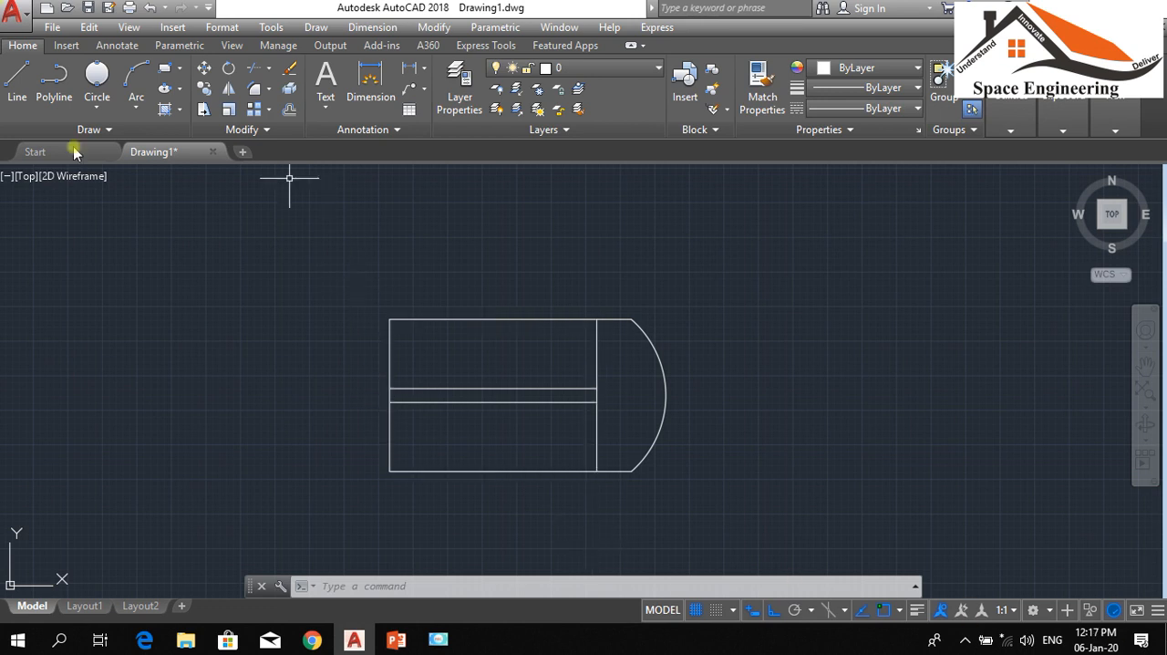
pyautogui.click(135, 108)
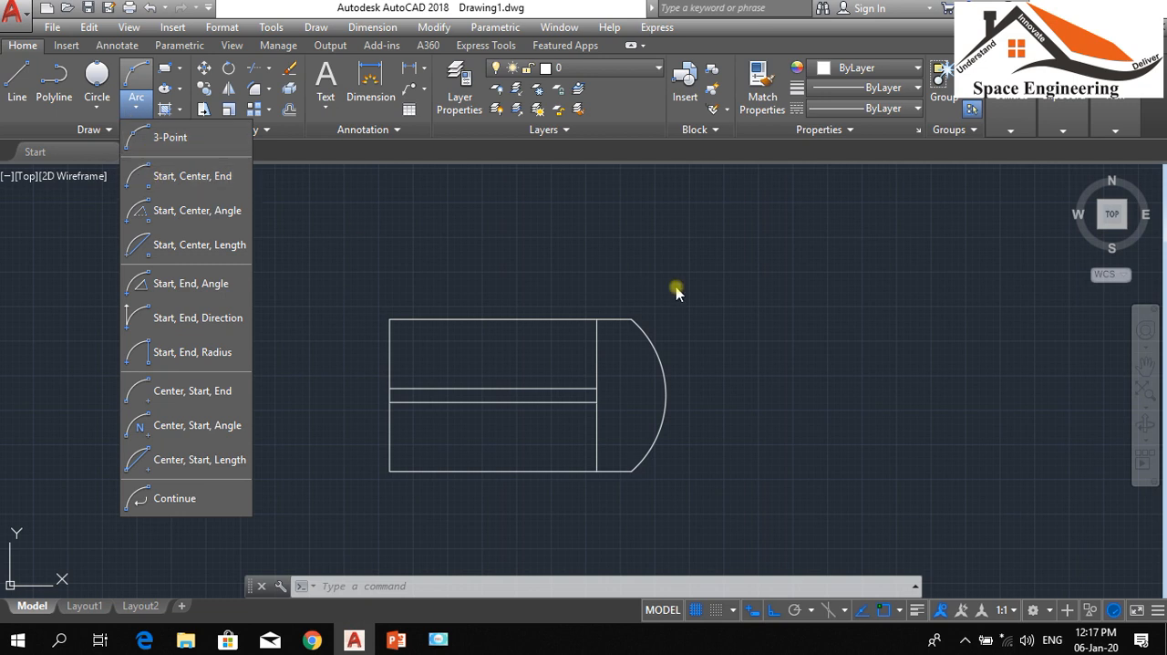
pyautogui.click(679, 261)
# Draw a small circle with a radius of about 12 units in the empty area beside the arc-ended figure
pyautogui.scroll(-2, 128, 308)
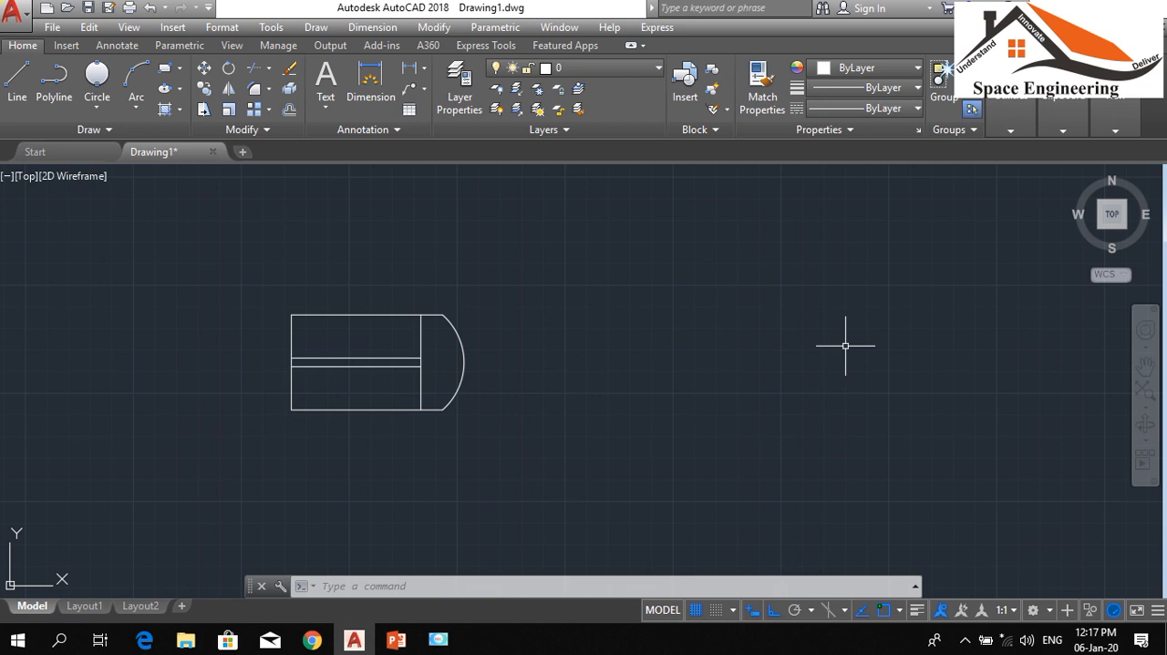
pyautogui.press('Return')
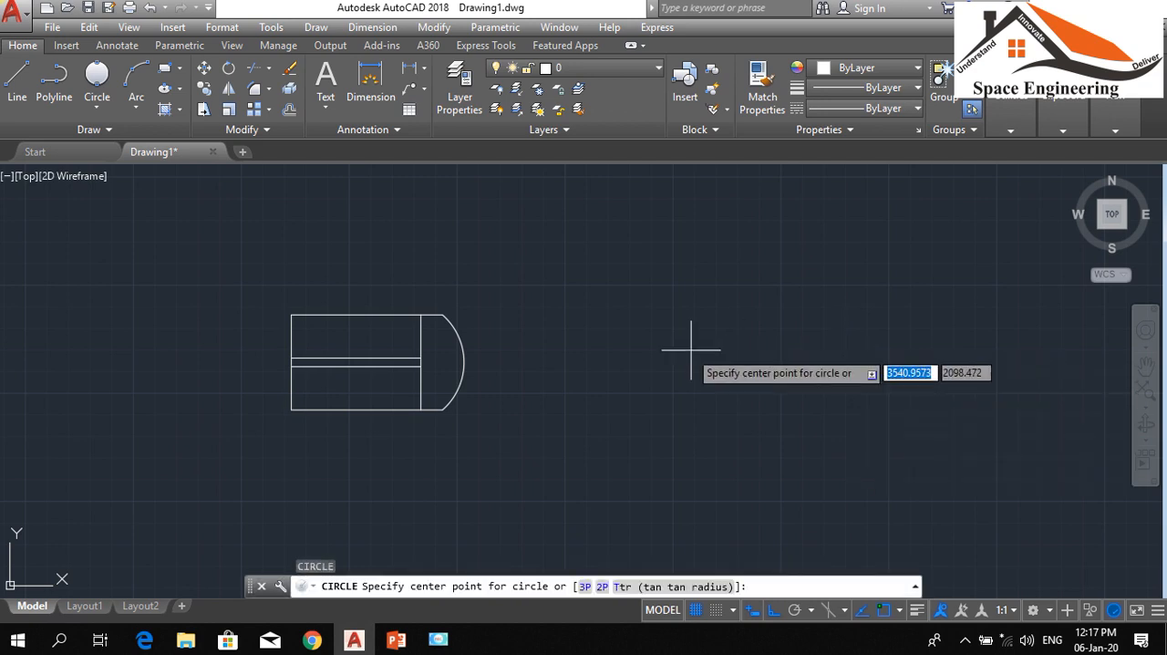
pyautogui.click(688, 349)
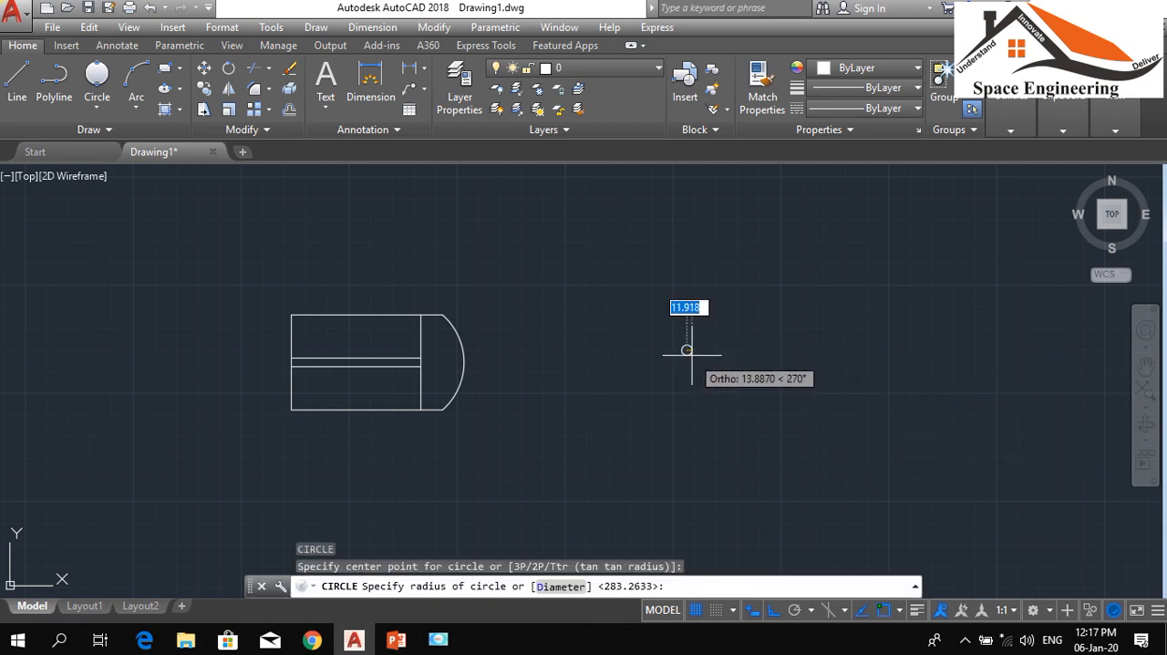
pyautogui.click(693, 355)
pyautogui.scroll(4, 687, 336)
pyautogui.scroll(2, 687, 335)
pyautogui.scroll(-4, 594, 364)
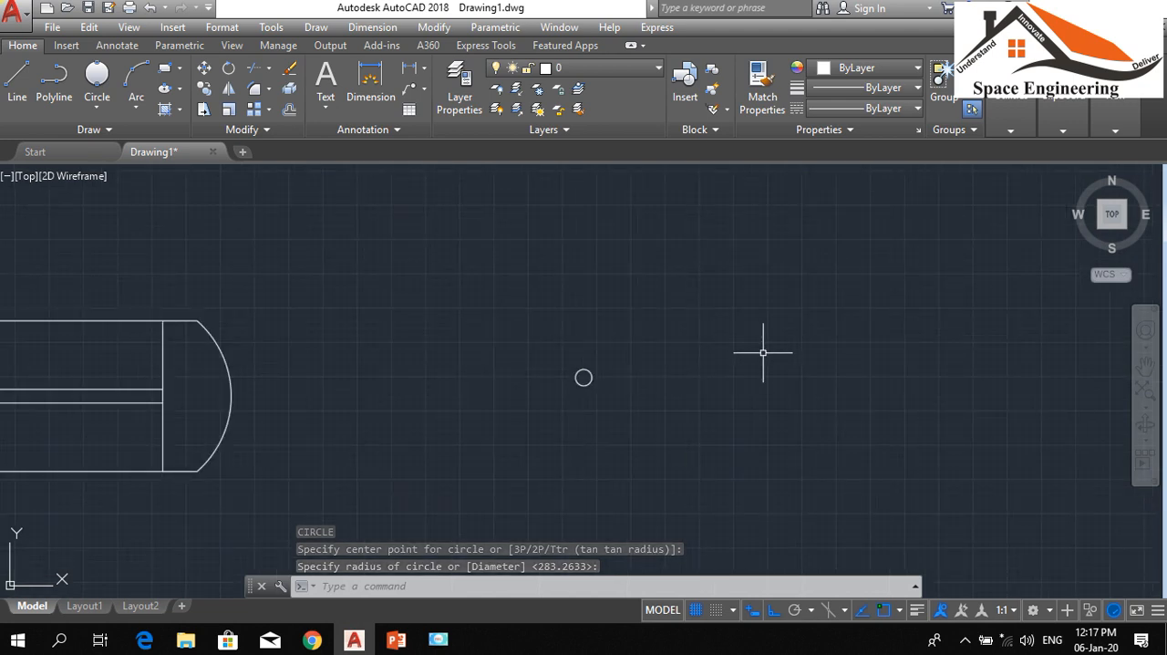
# Draw a rectangle of about 300 by 225 units enclosing the small circle
pyautogui.write('rec')
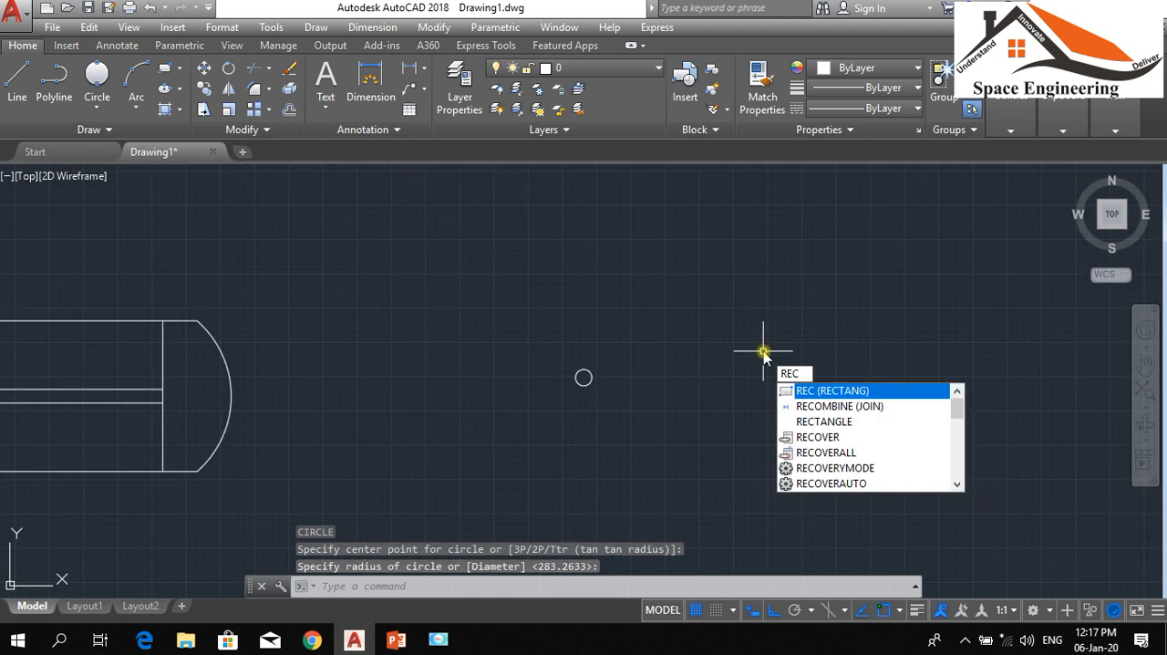
pyautogui.press('Return')
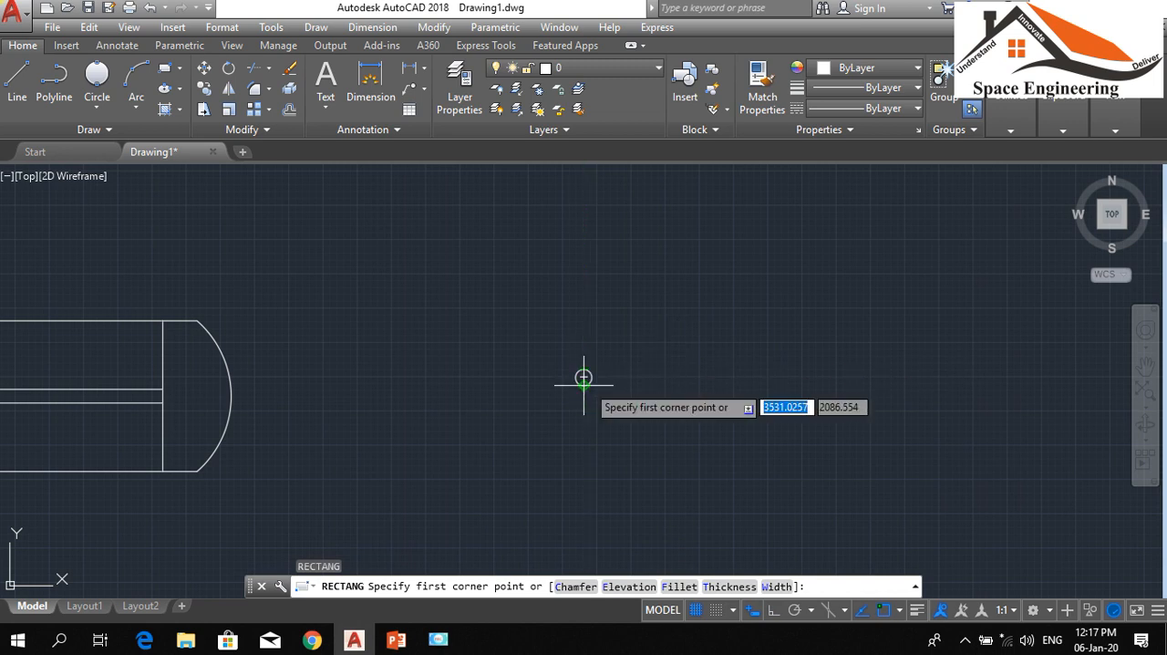
pyautogui.click(653, 299)
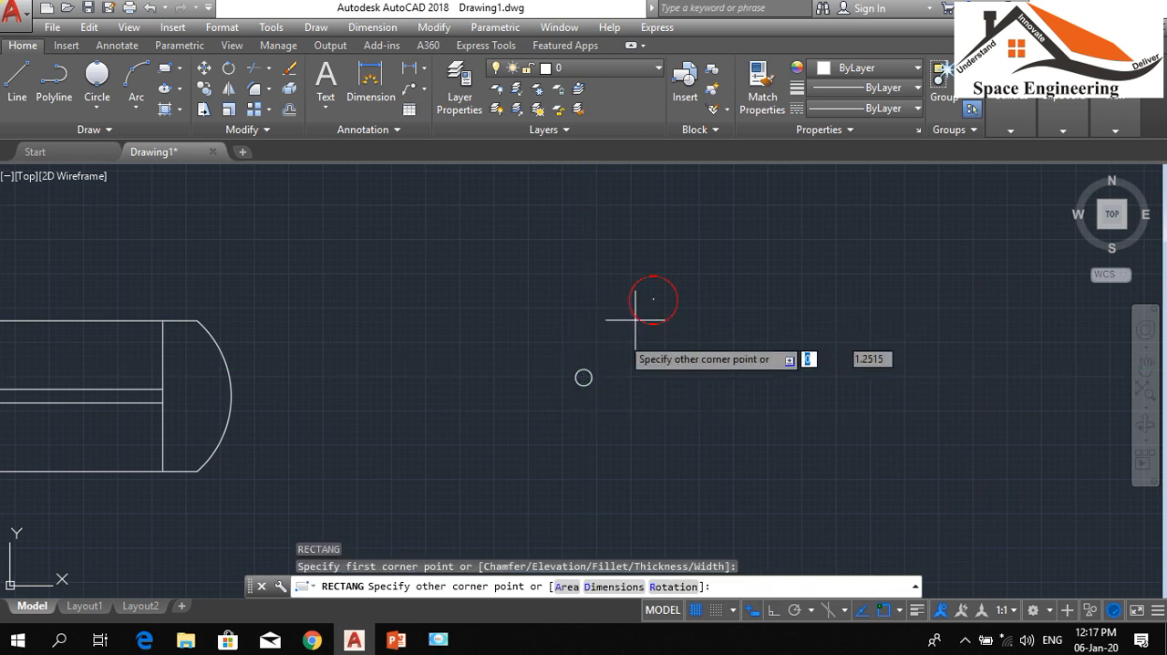
pyautogui.click(446, 451)
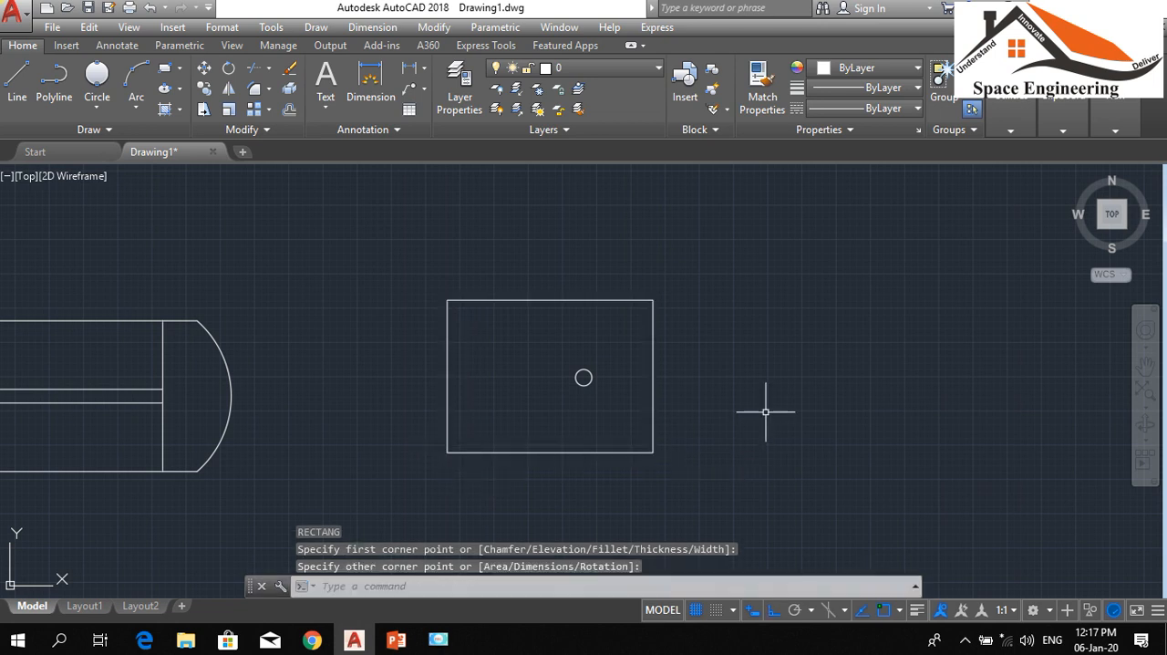
# Move the small circle from its center to the middle of the enclosing rectangle
pyautogui.scroll(4, 618, 397)
pyautogui.scroll(-2, 507, 392)
pyautogui.write('m')
pyautogui.press('Return')
pyautogui.click(539, 407)
pyautogui.click(437, 317)
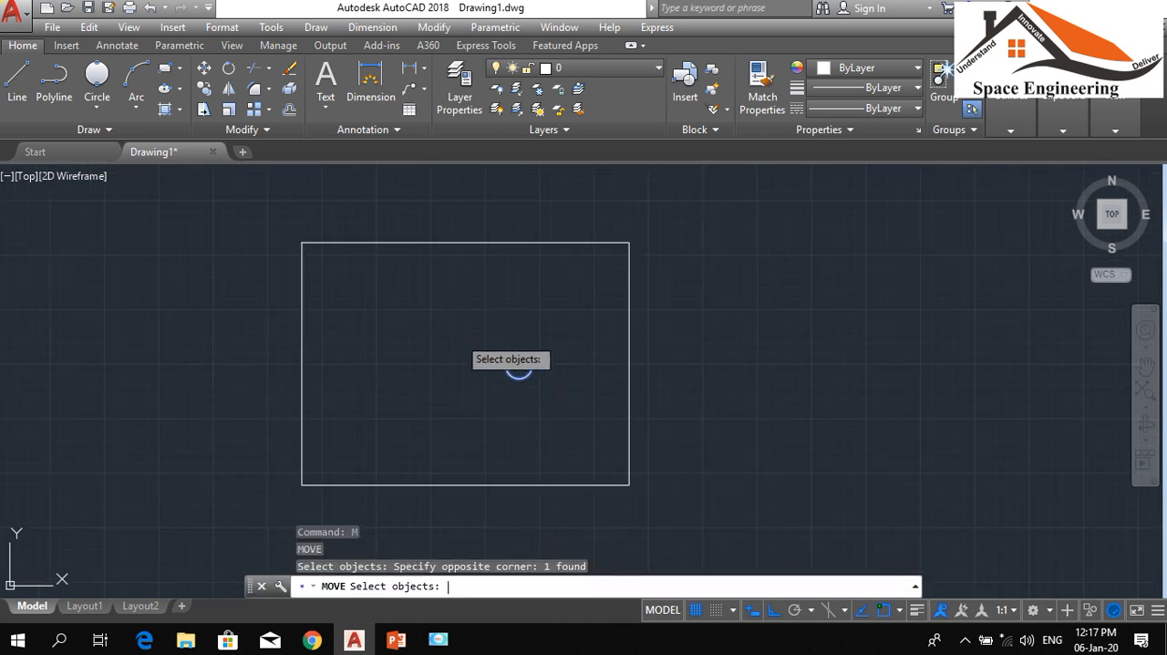
pyautogui.press('Return')
pyautogui.click(519, 366)
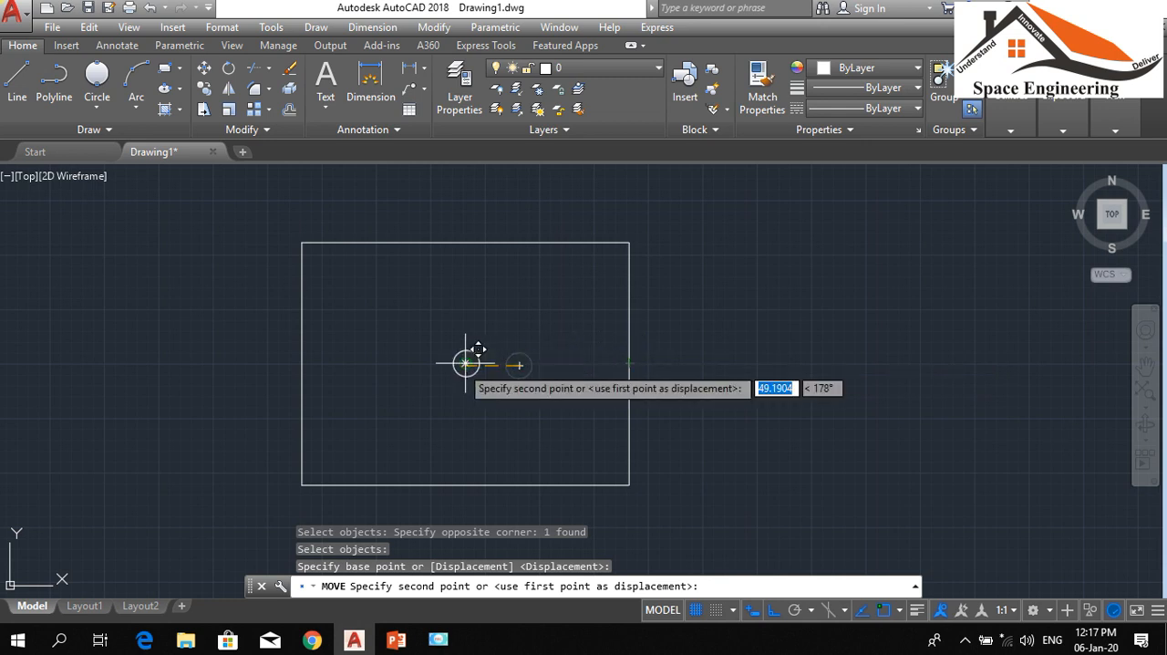
pyautogui.press('Escape')
pyautogui.press('Escape')
pyautogui.scroll(-3, 691, 381)
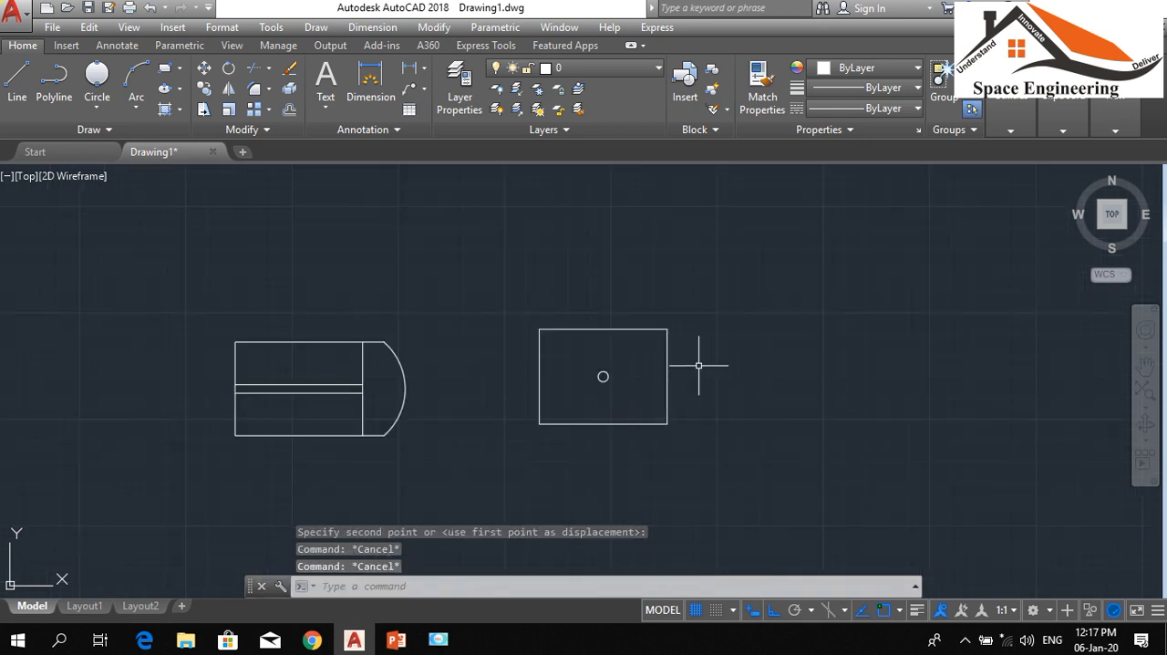
# Draw a Start, Center, End arc from the rectangle's upper-right corner, centered on the small circle, to its lower-right corner
pyautogui.scroll(2, 616, 411)
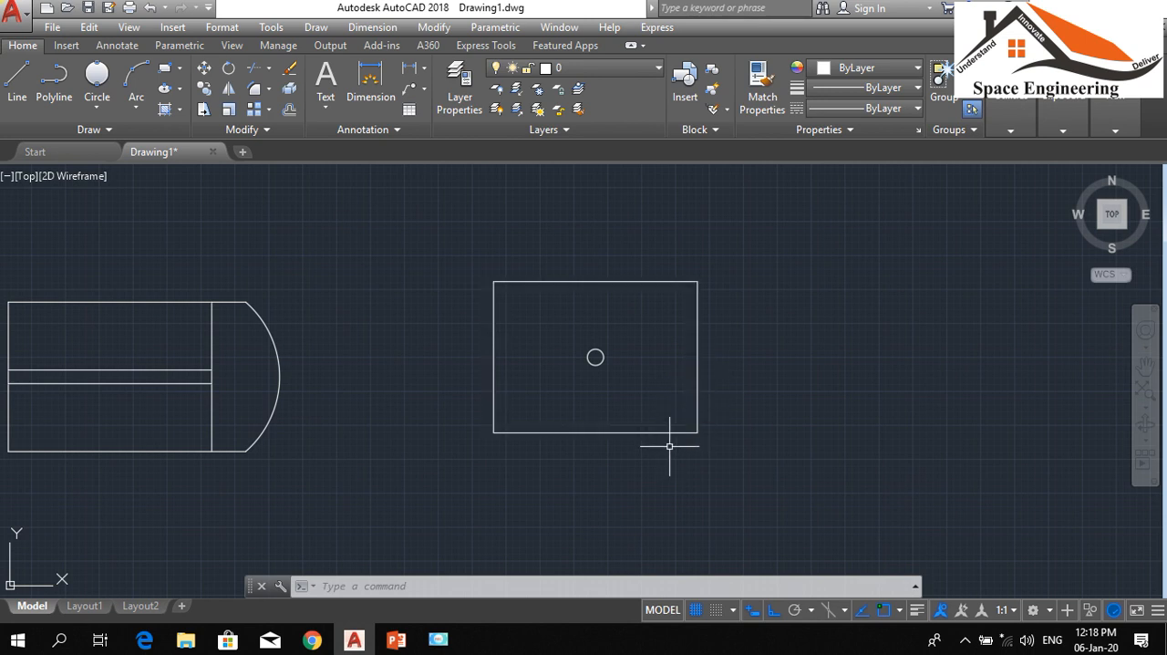
pyautogui.click(136, 108)
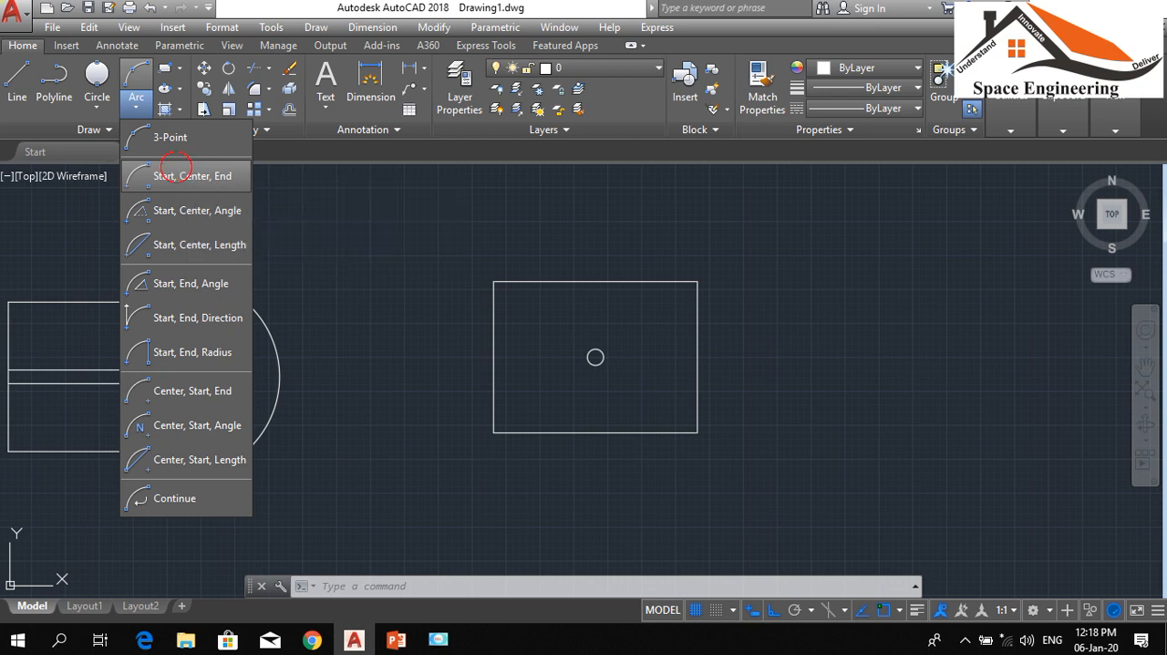
pyautogui.click(187, 173)
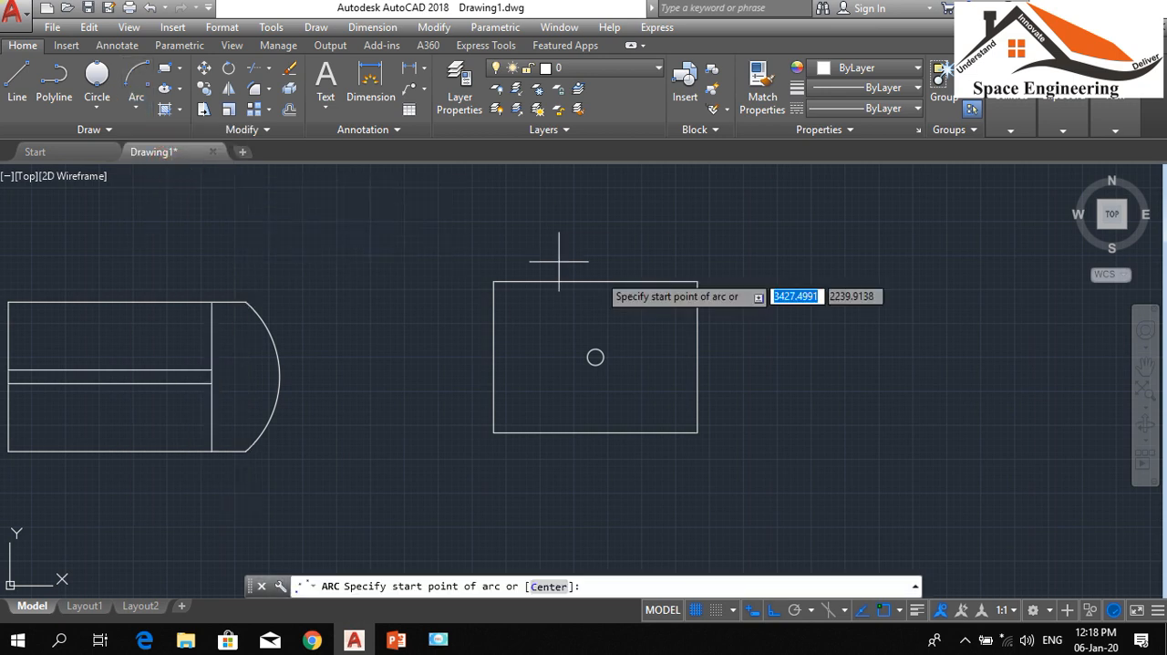
pyautogui.click(698, 281)
pyautogui.click(596, 357)
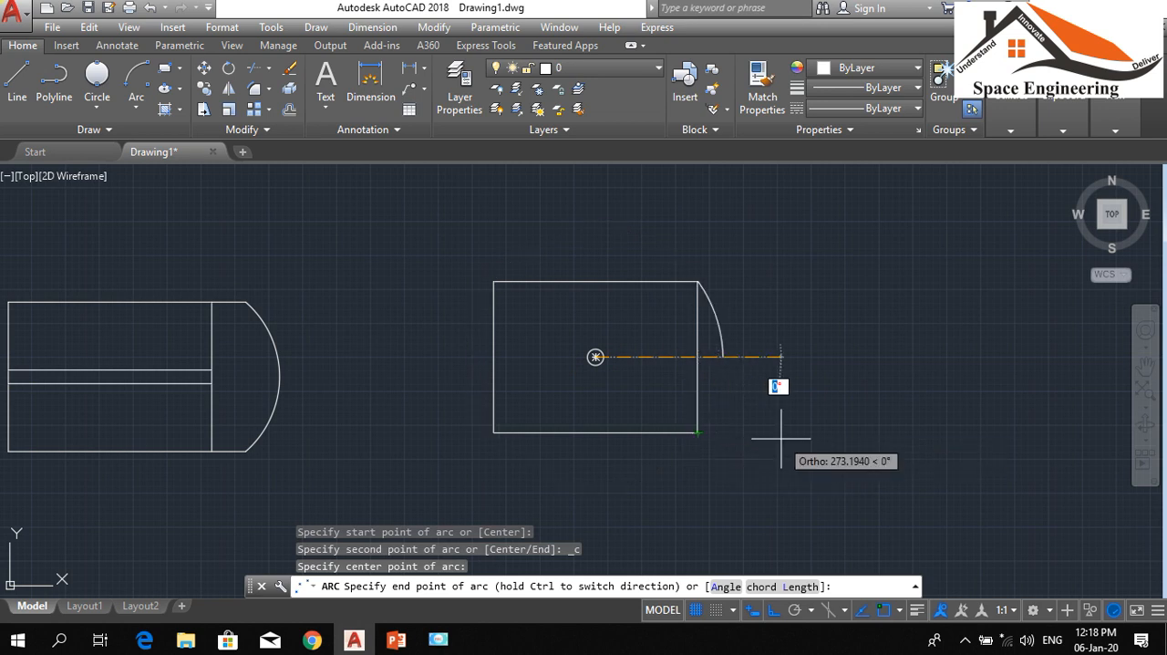
pyautogui.click(695, 434)
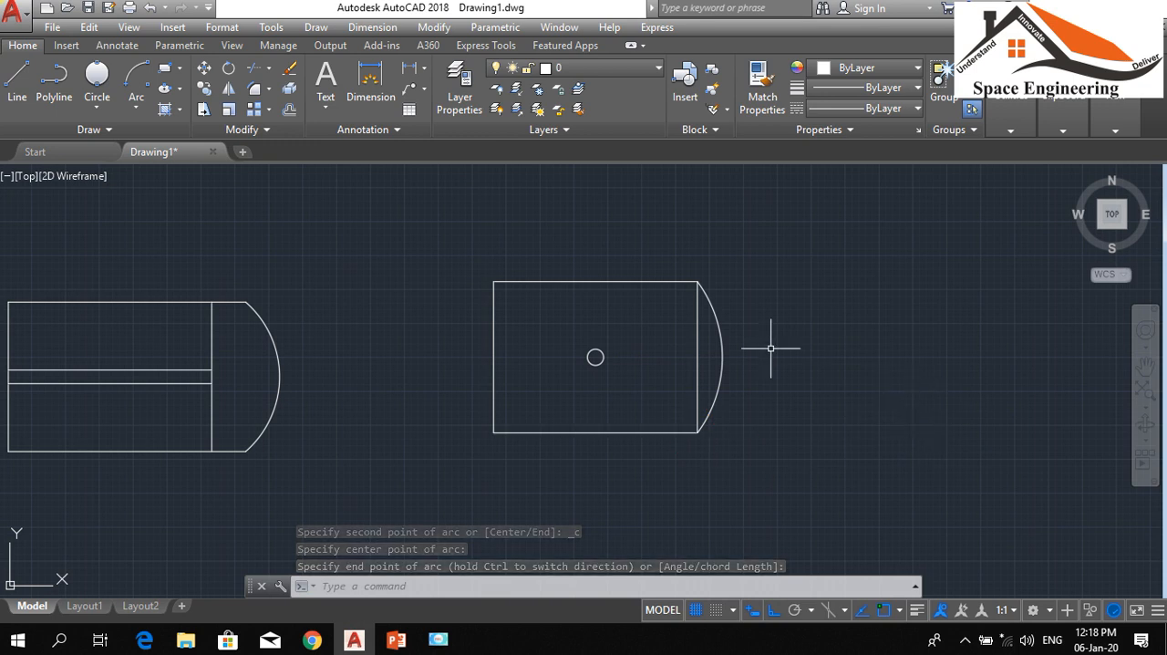
pyautogui.click(718, 334)
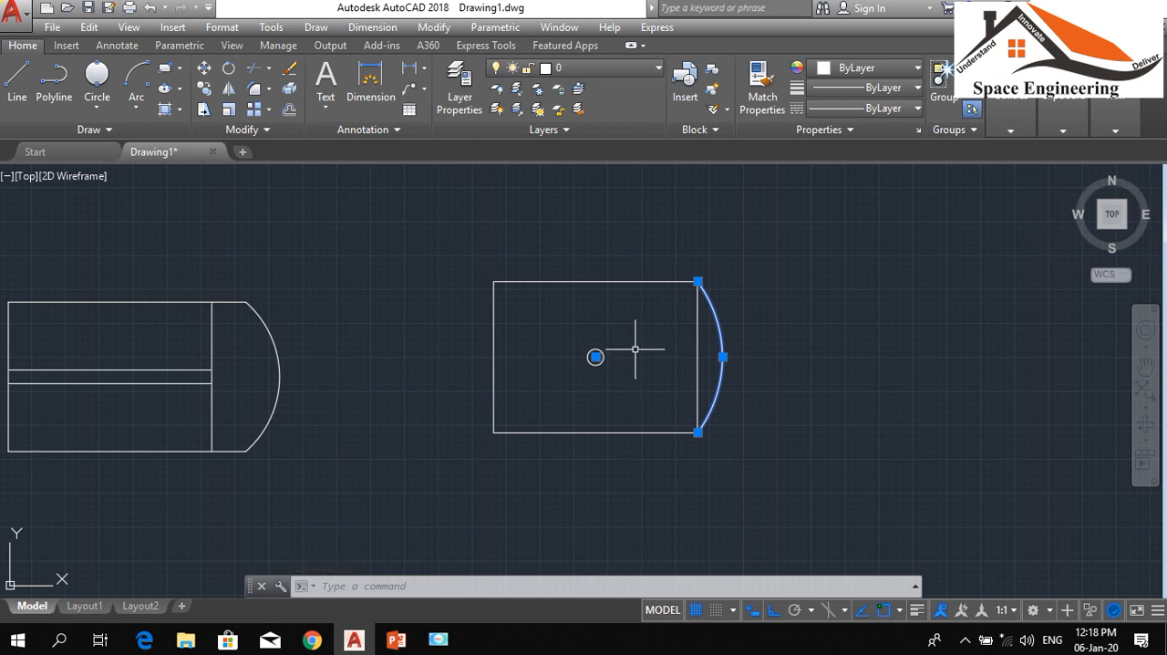
pyautogui.press('Escape')
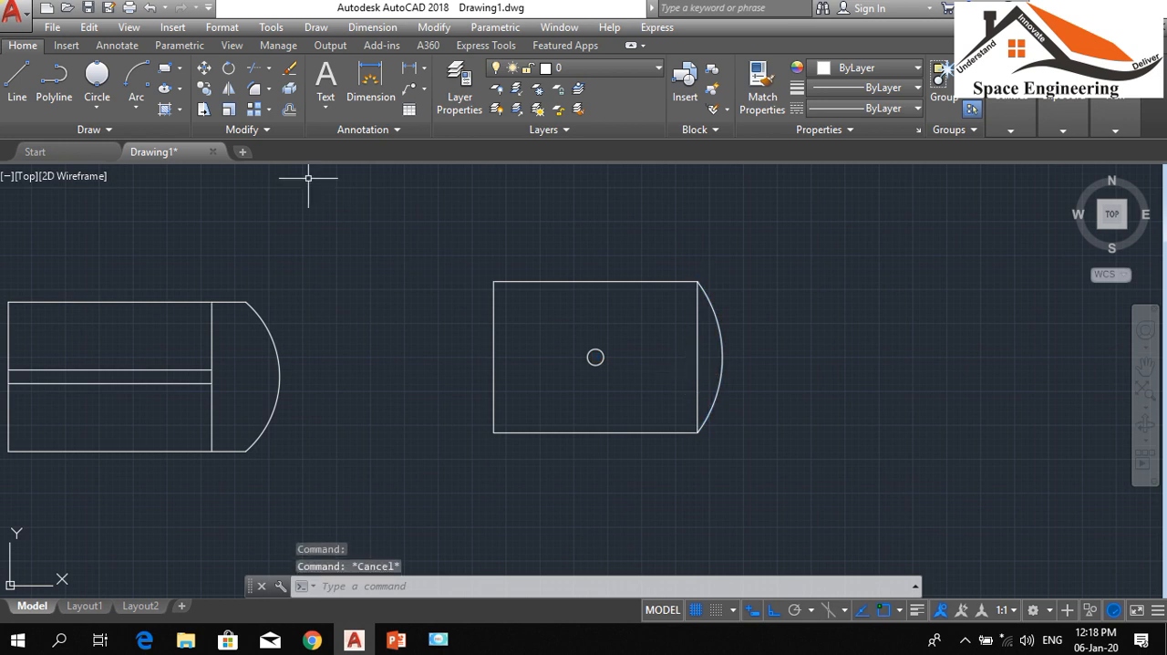
pyautogui.click(135, 115)
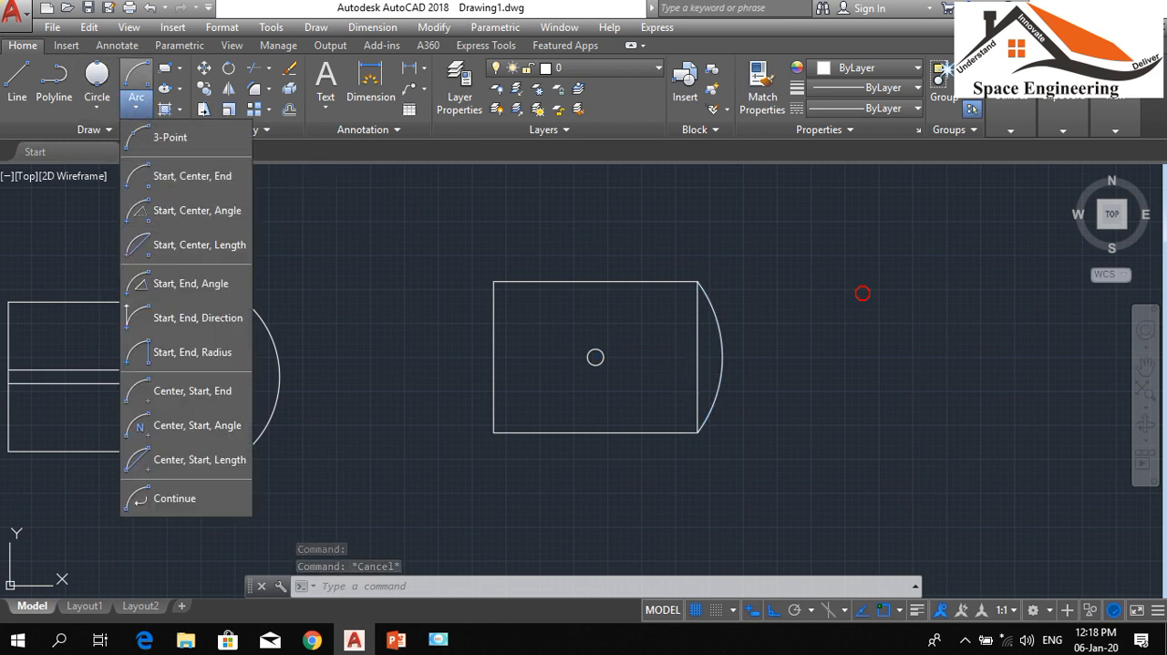
pyautogui.click(858, 291)
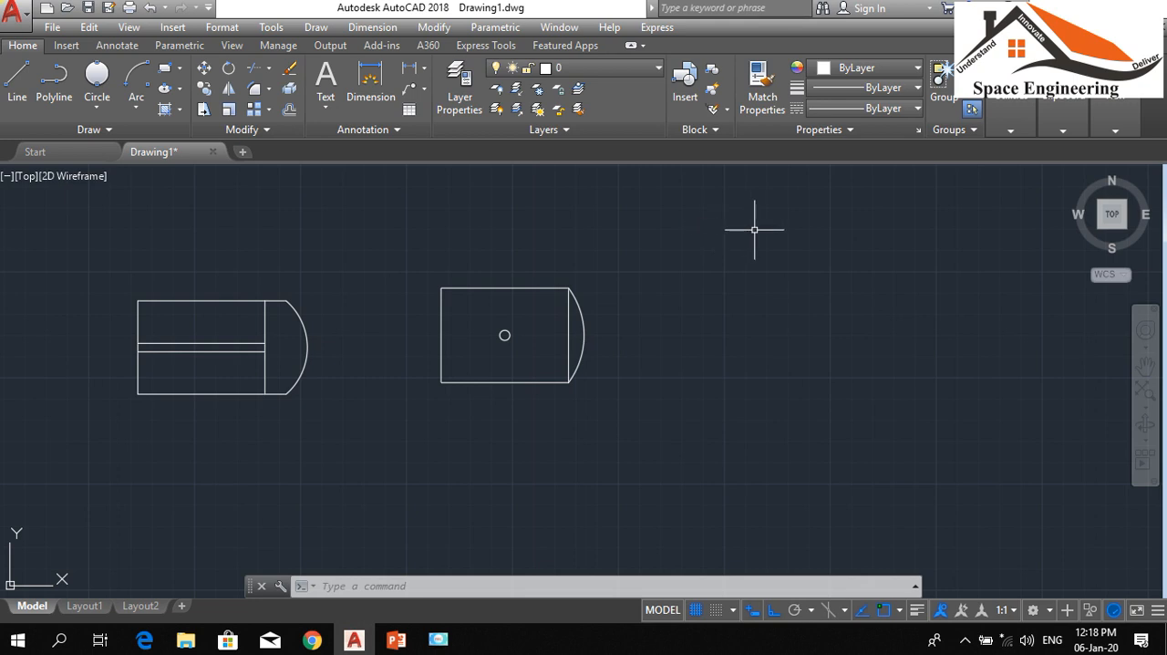
# Draw a horizontal line about 360 units long in the empty area to the right of the rectangle with the circle
pyautogui.write('l')
pyautogui.press('Return')
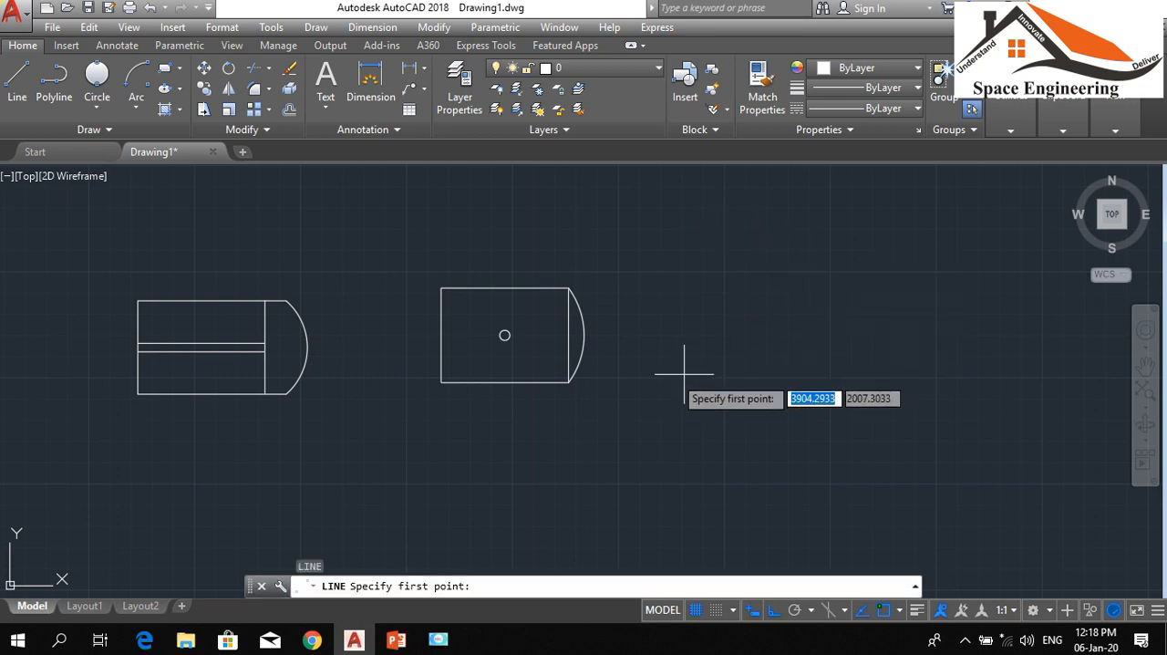
pyautogui.click(652, 377)
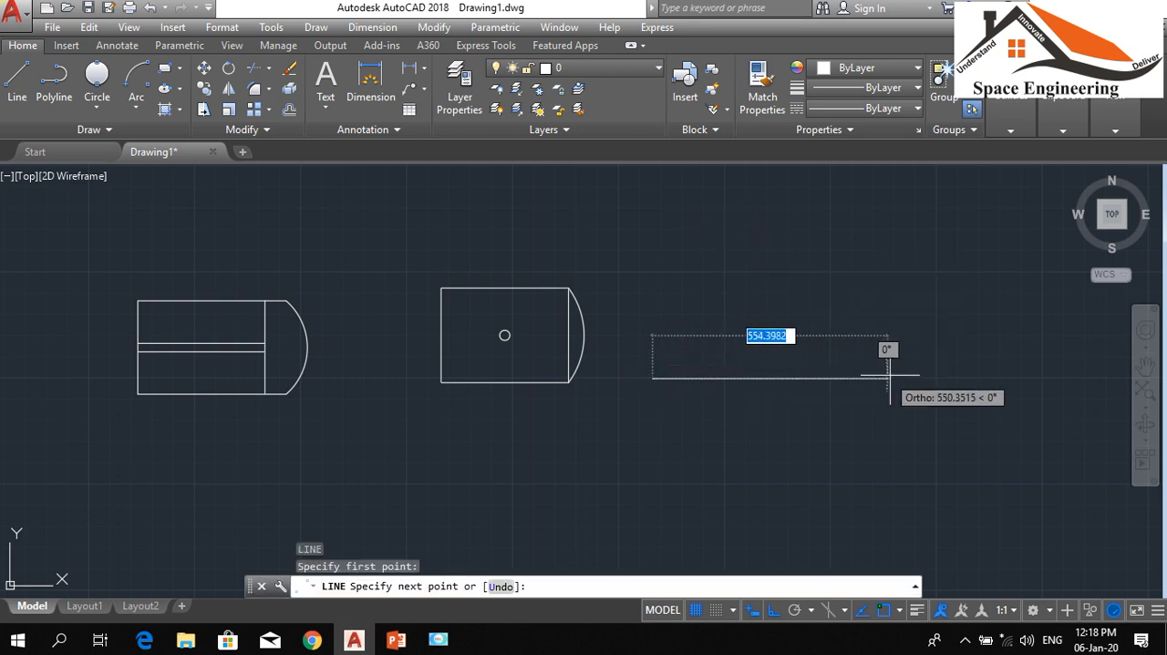
pyautogui.click(805, 378)
pyautogui.press('Return')
pyautogui.press('Return')
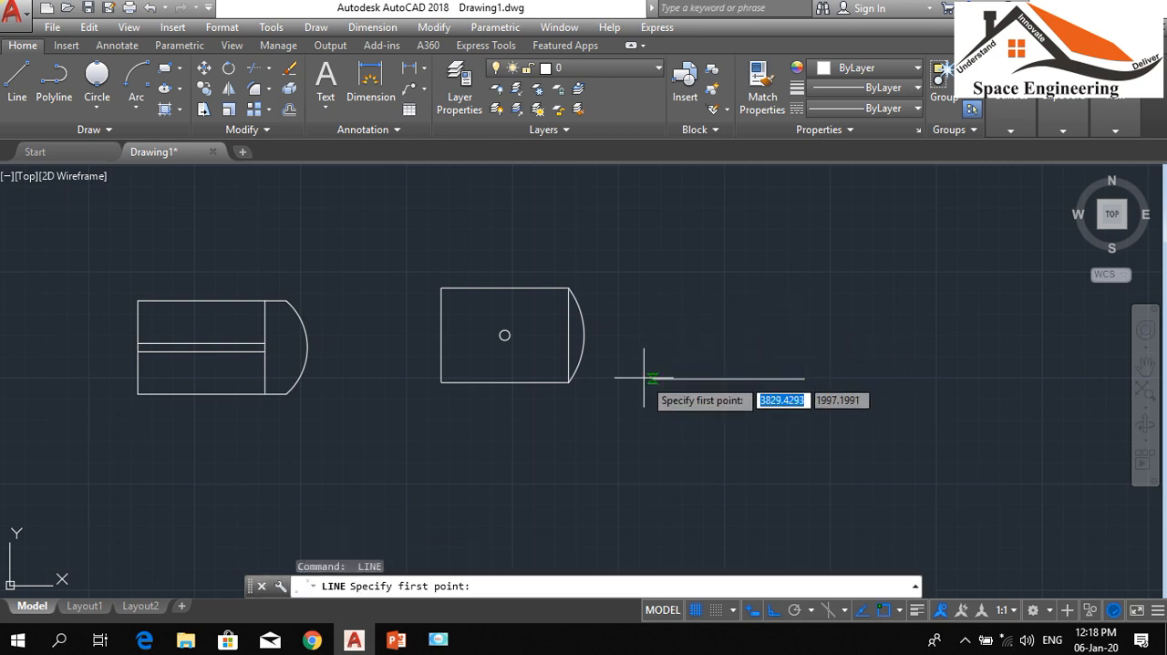
# With Ortho off, draw a line rising at 30° from the left end of the new horizontal line
pyautogui.click(652, 377)
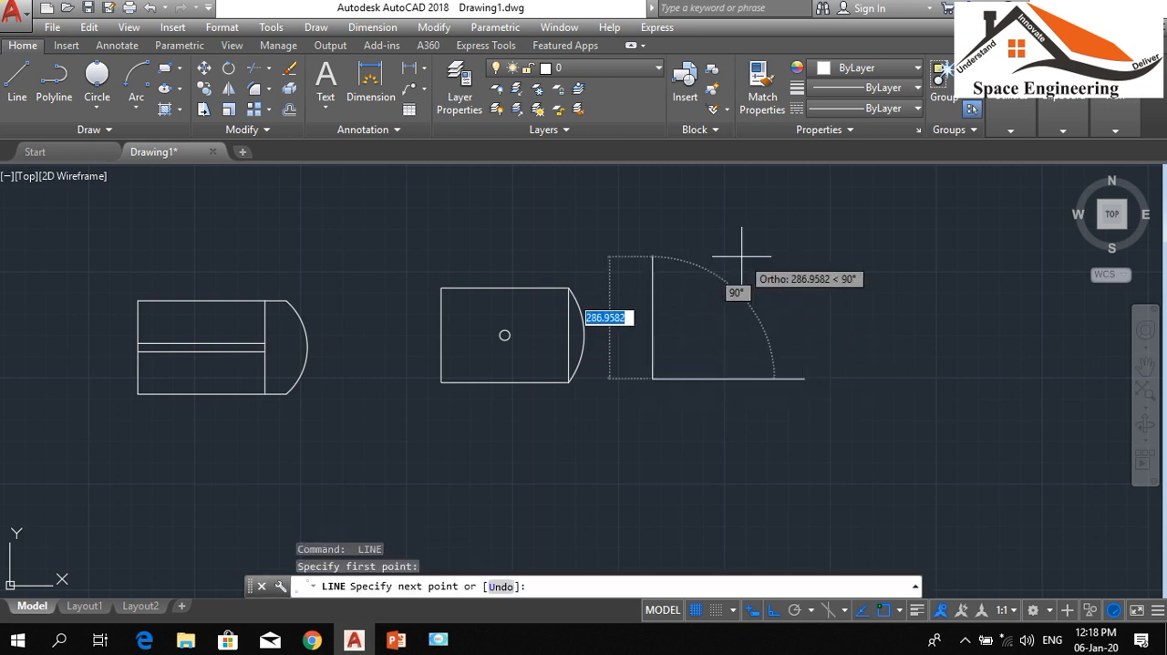
pyautogui.press('F8')
pyautogui.write('<')
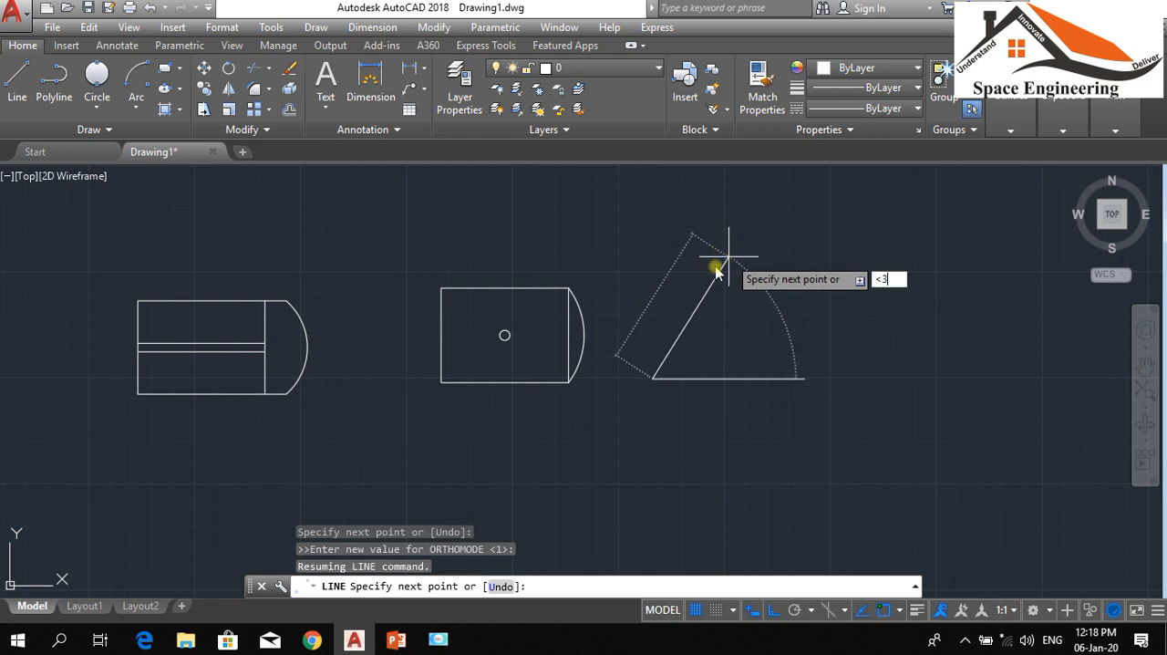
pyautogui.write('30')
pyautogui.press('Return')
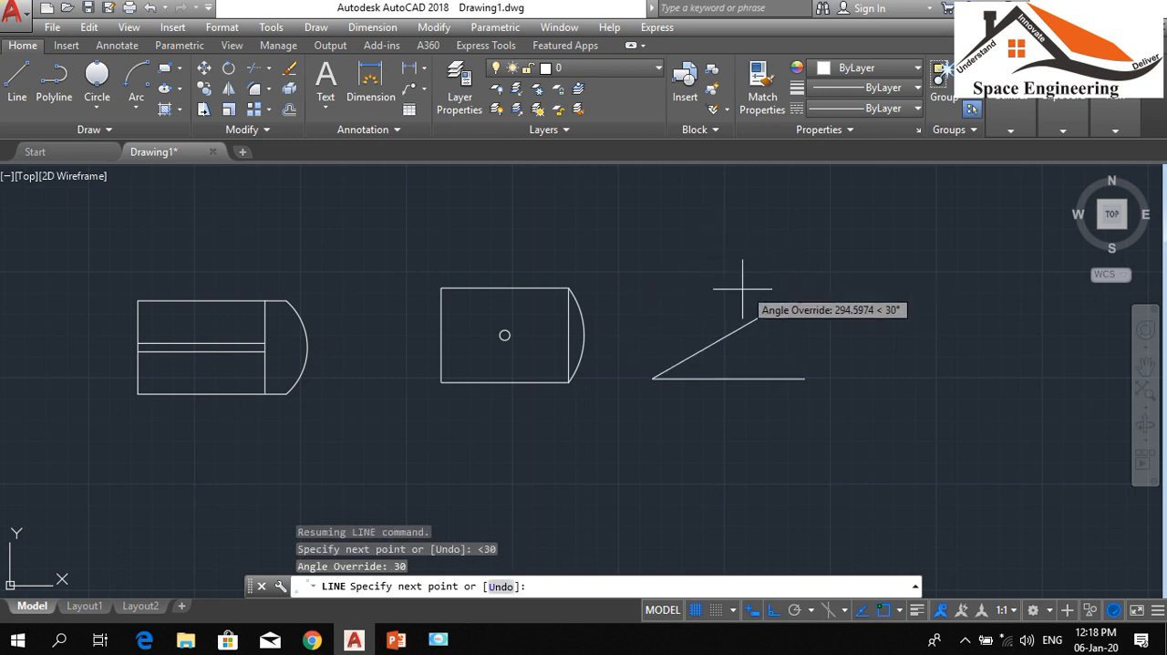
pyautogui.click(756, 287)
pyautogui.press('Return')
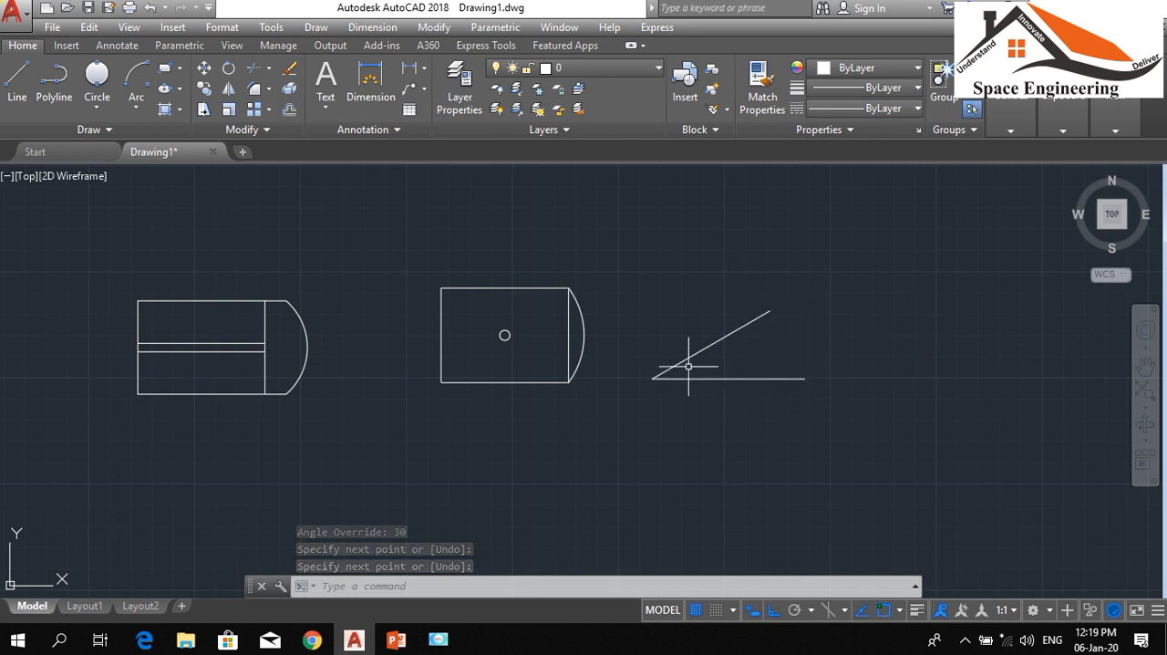
# Try a Start, Center, Angle arc from the horizontal line's right end, centered on the lines' shared vertex, with a 30° included angle
pyautogui.click(136, 106)
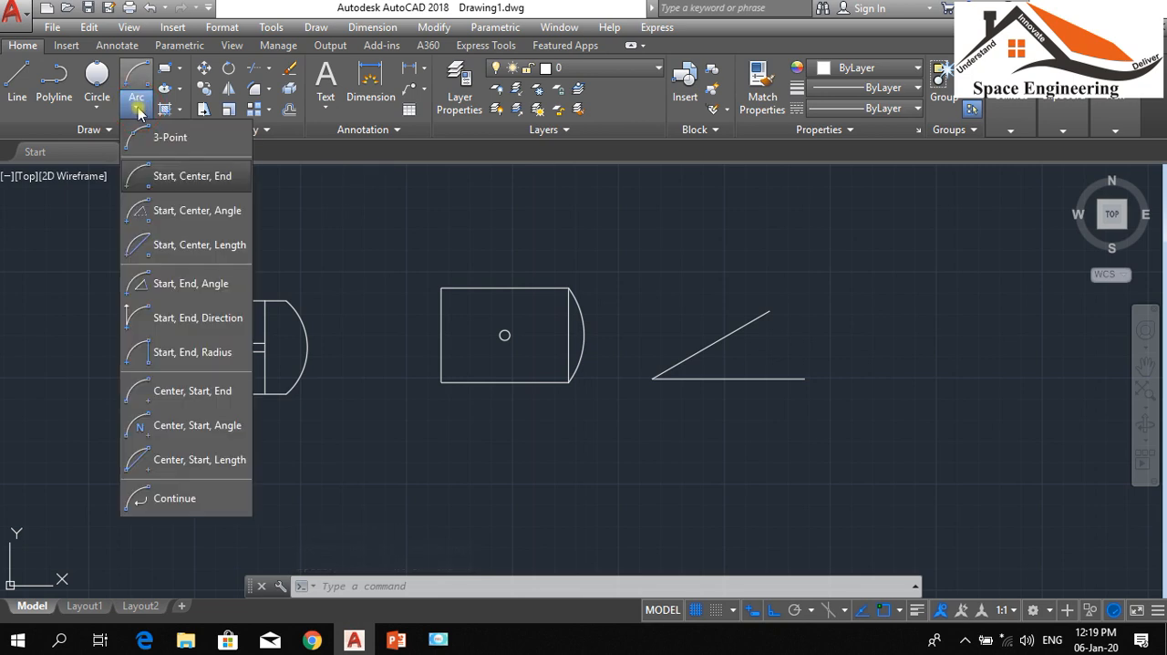
pyautogui.click(160, 219)
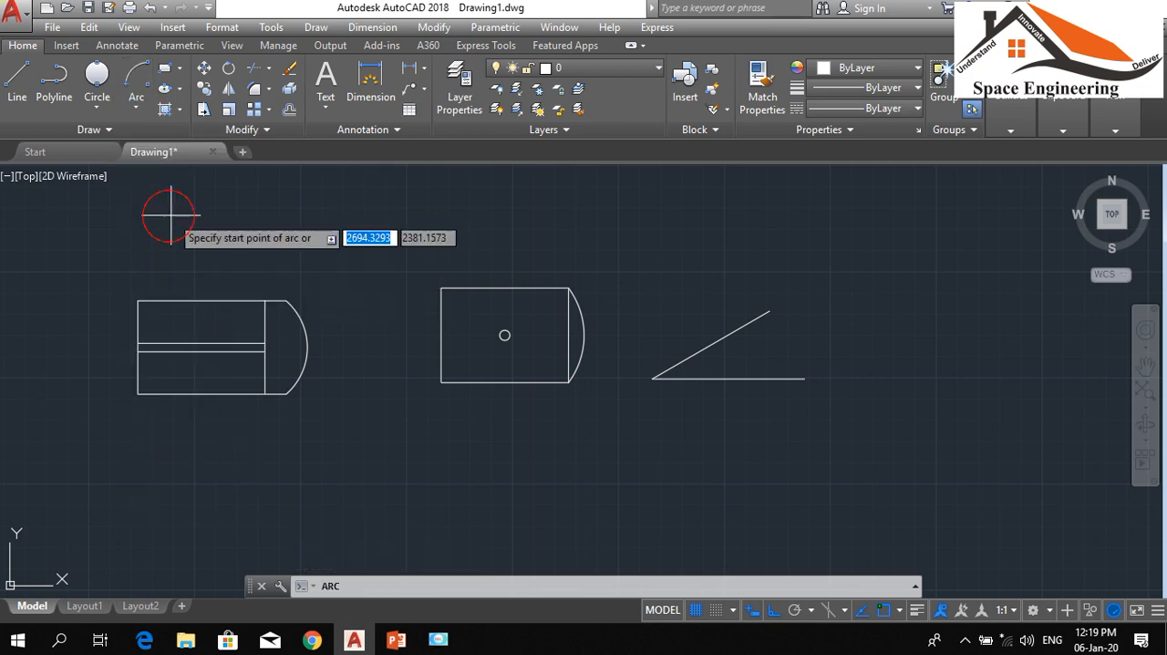
pyautogui.click(803, 379)
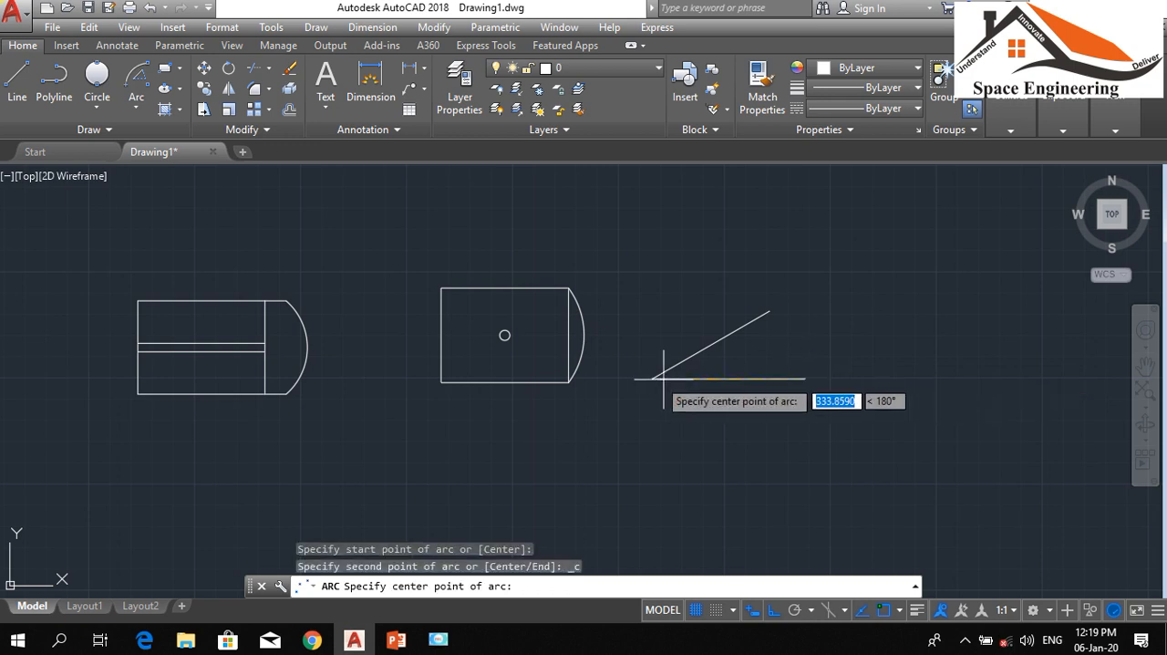
pyautogui.click(653, 377)
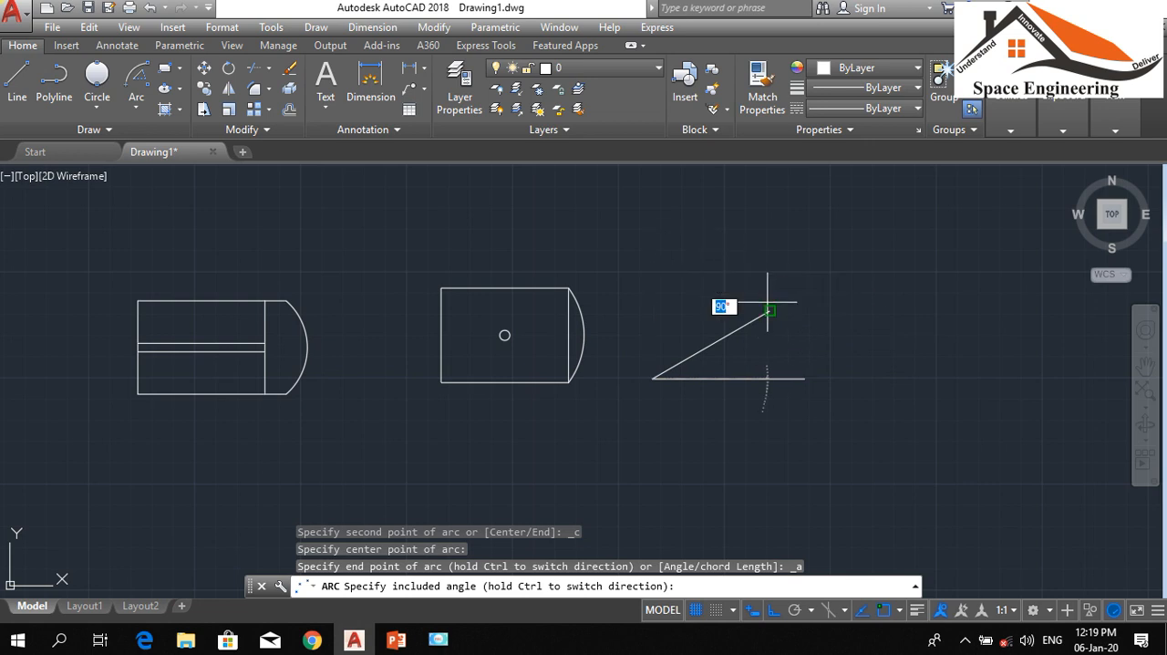
pyautogui.press('Return')
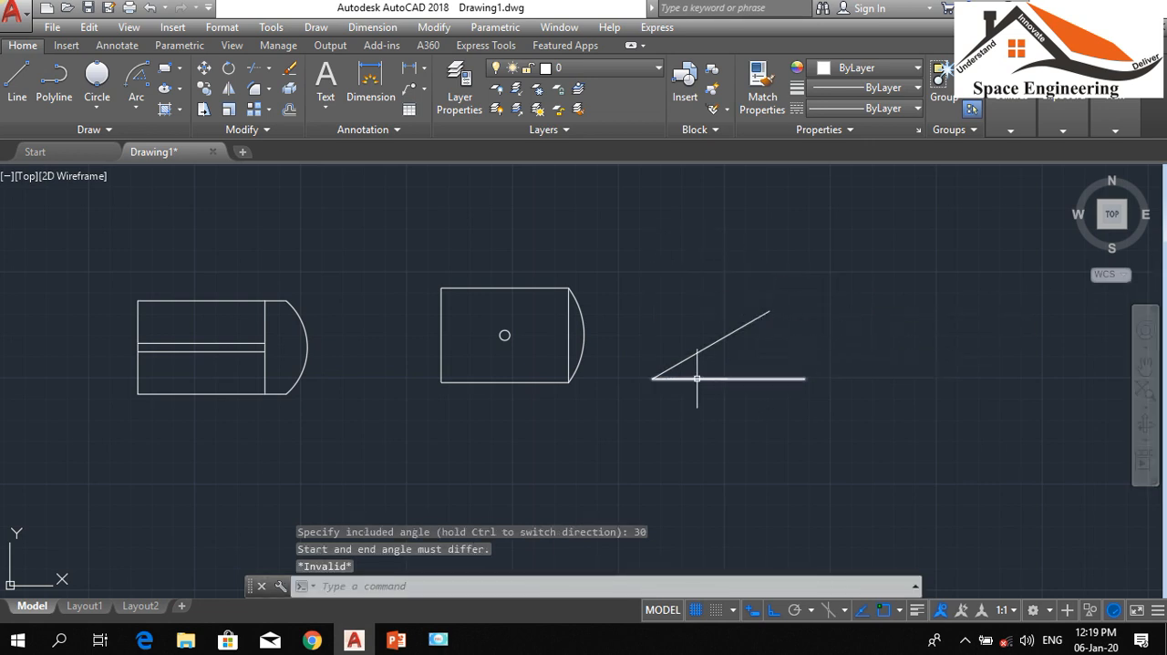
pyautogui.press('Return')
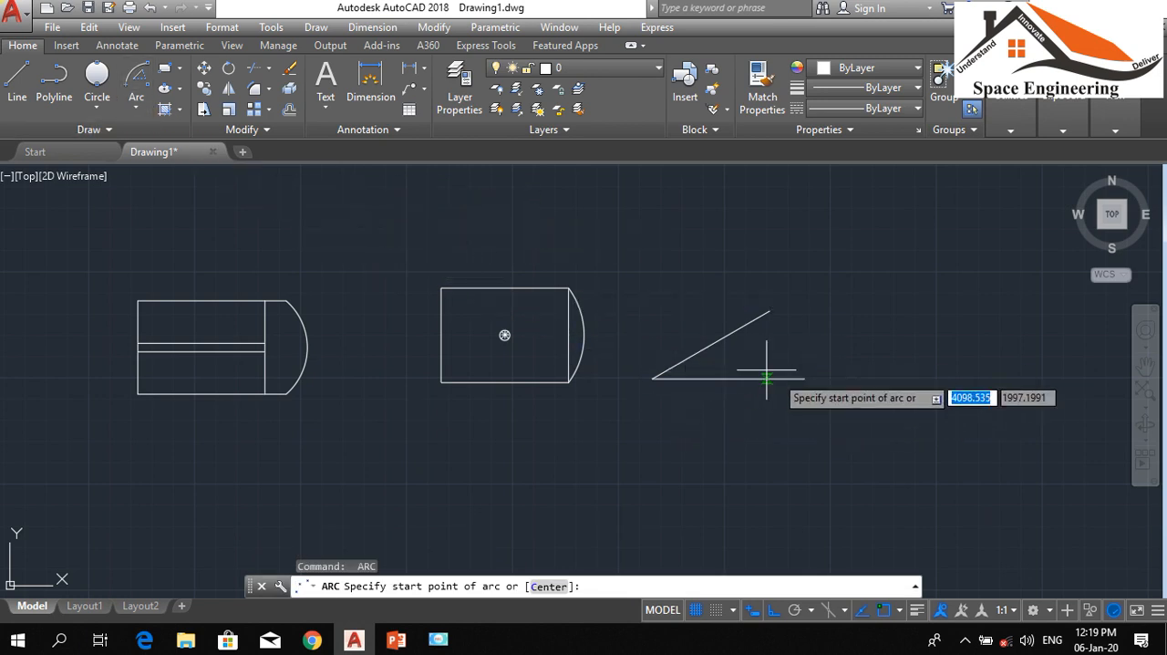
pyautogui.click(801, 378)
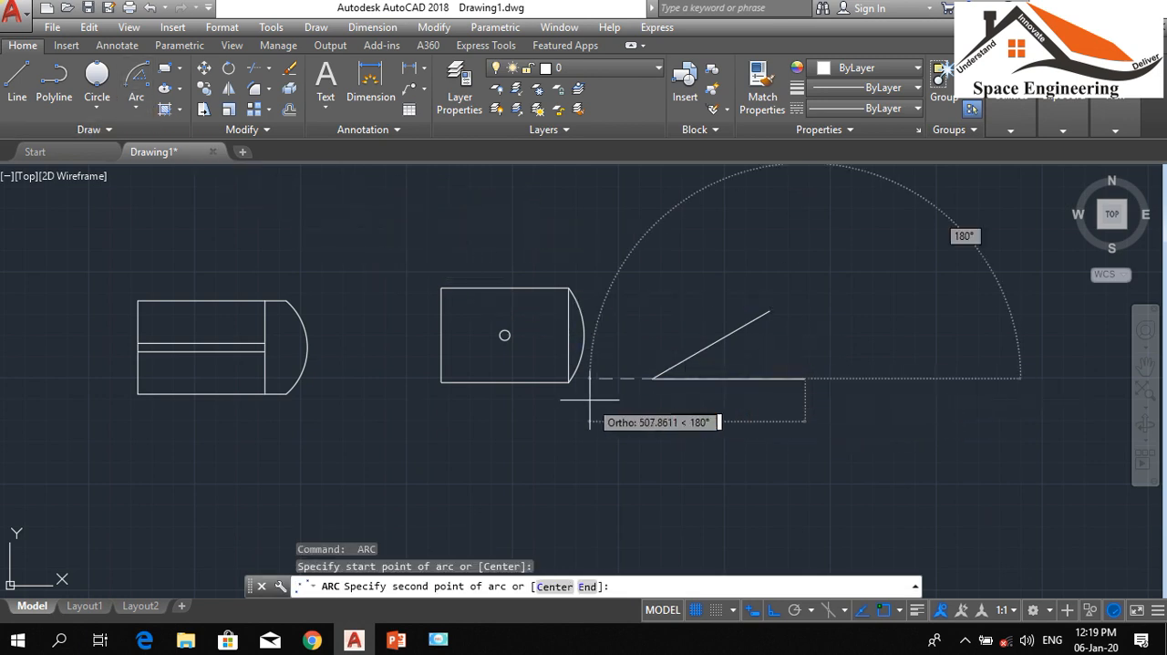
pyautogui.click(653, 377)
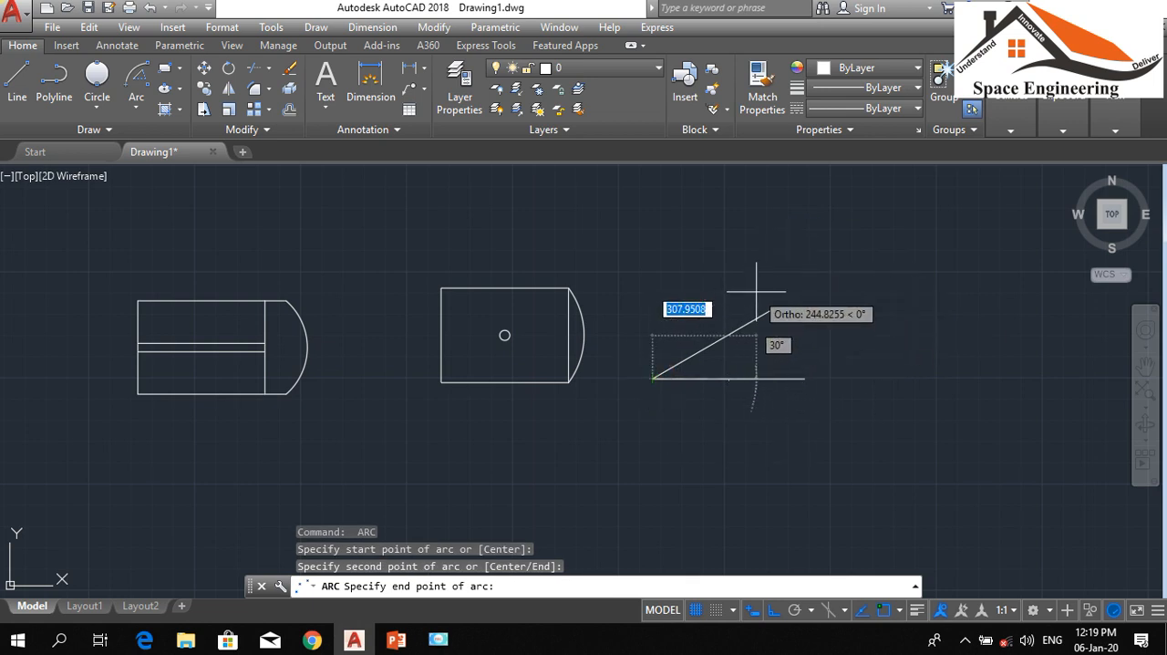
pyautogui.press('Escape')
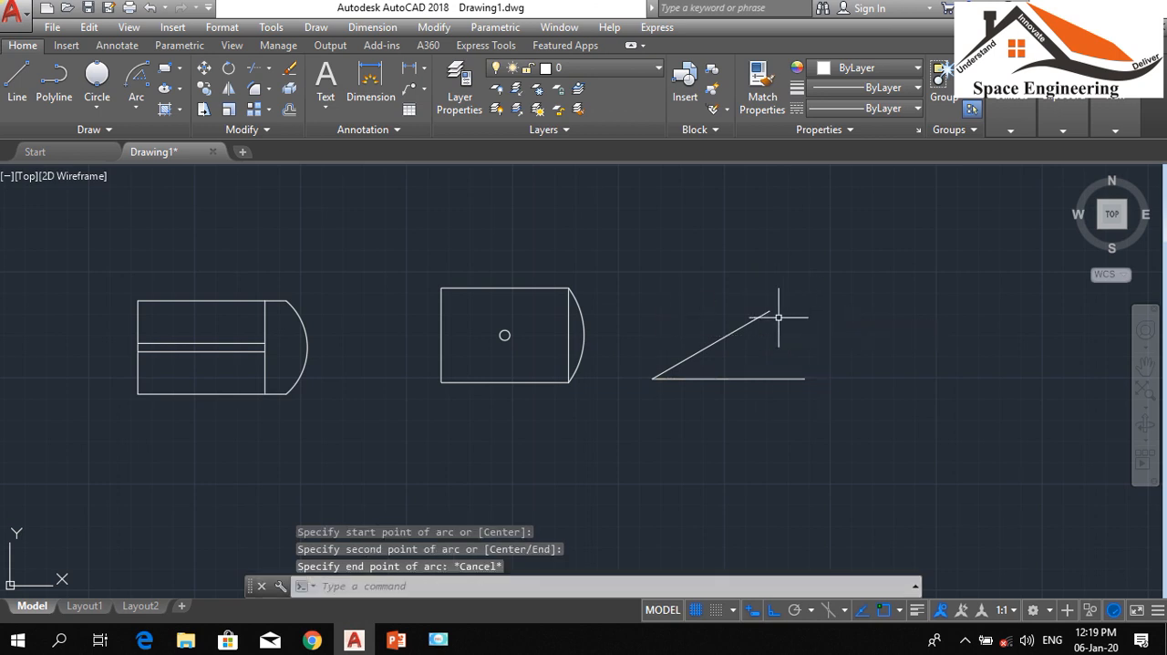
pyautogui.press('Escape')
pyautogui.press('Escape')
pyautogui.press('Escape')
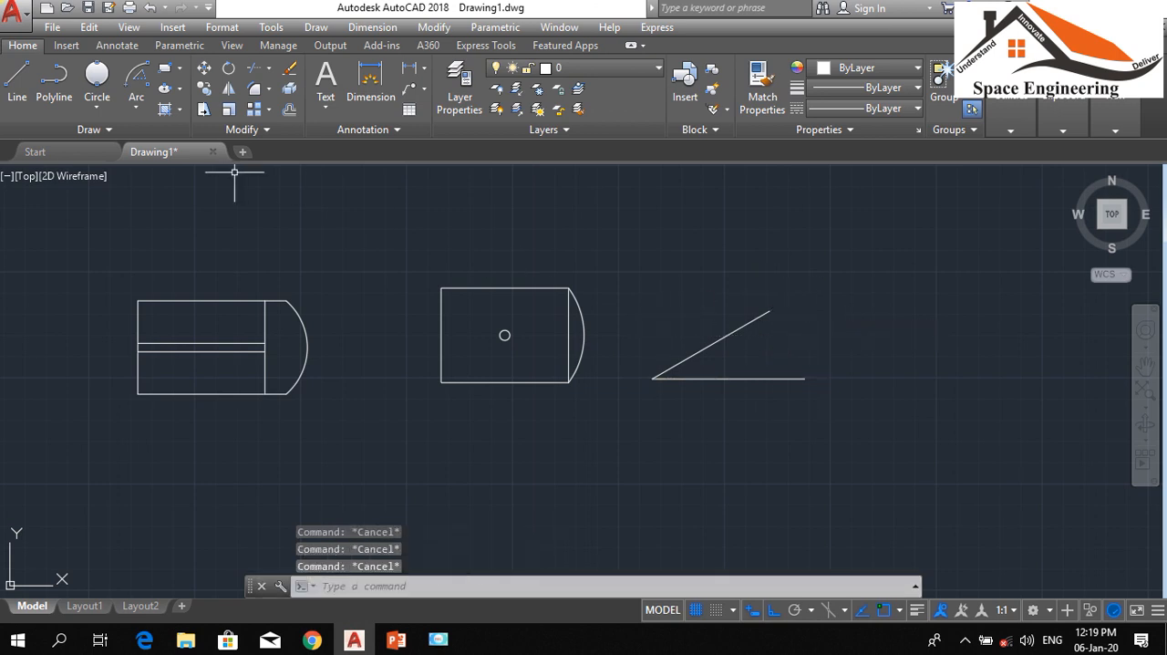
# With Ortho off, draw a Start, Center, Angle arc from the sloped line's upper end, centered on the lines' shared vertex, with a 30° included angle
pyautogui.click(136, 108)
pyautogui.click(176, 209)
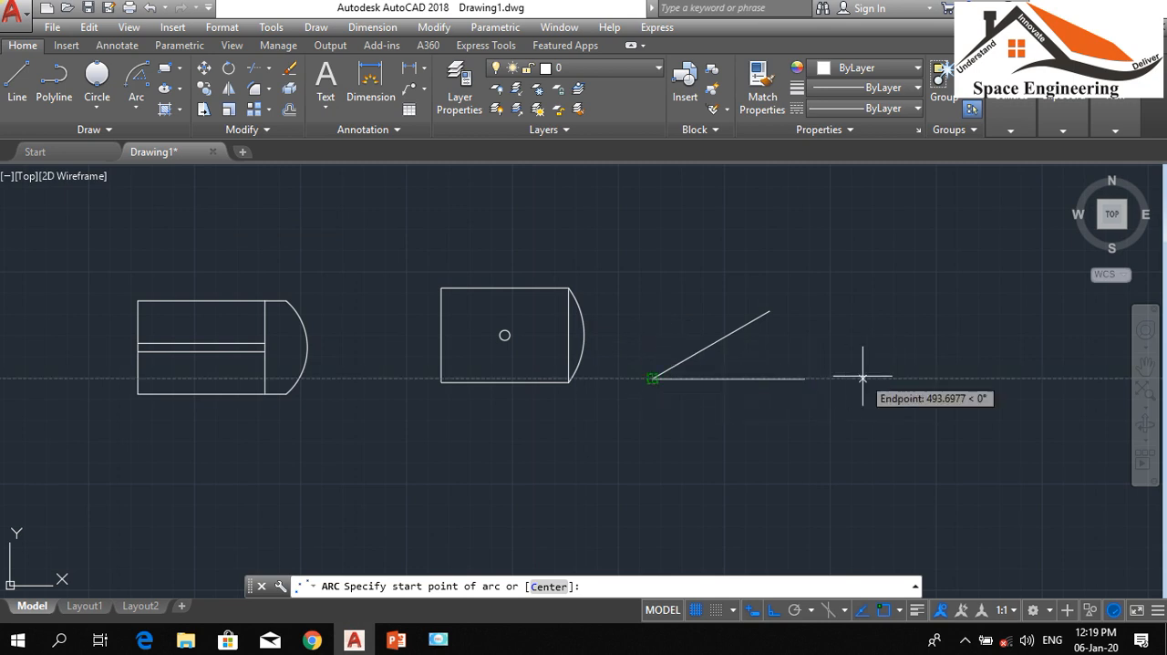
pyautogui.click(771, 309)
pyautogui.click(653, 378)
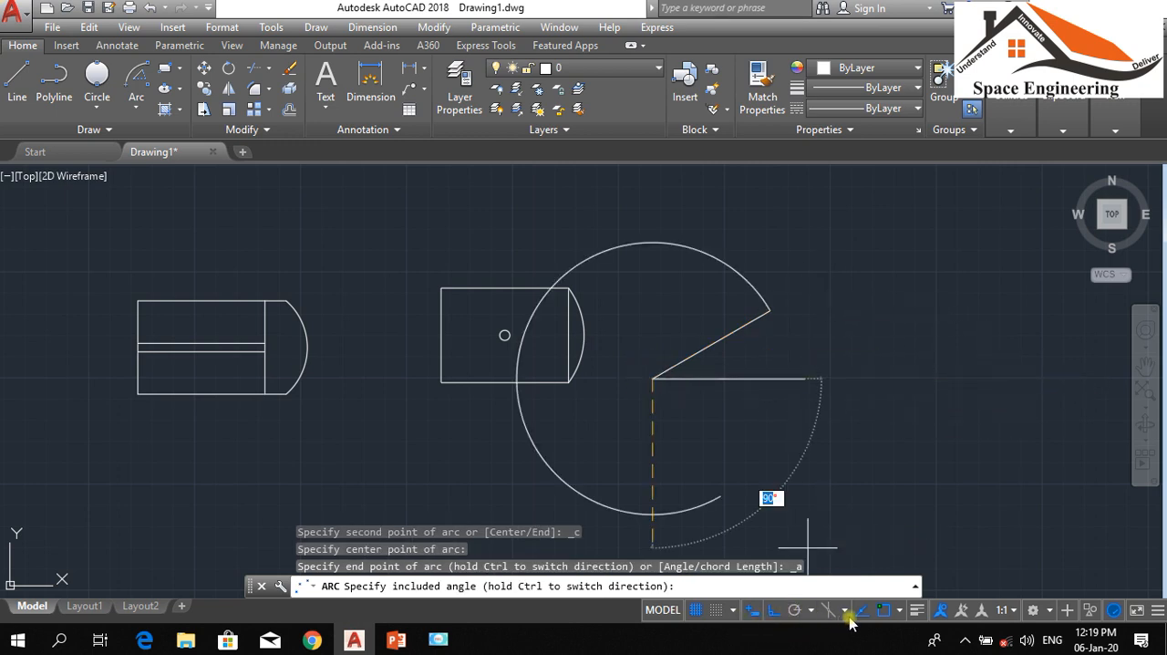
pyautogui.click(773, 609)
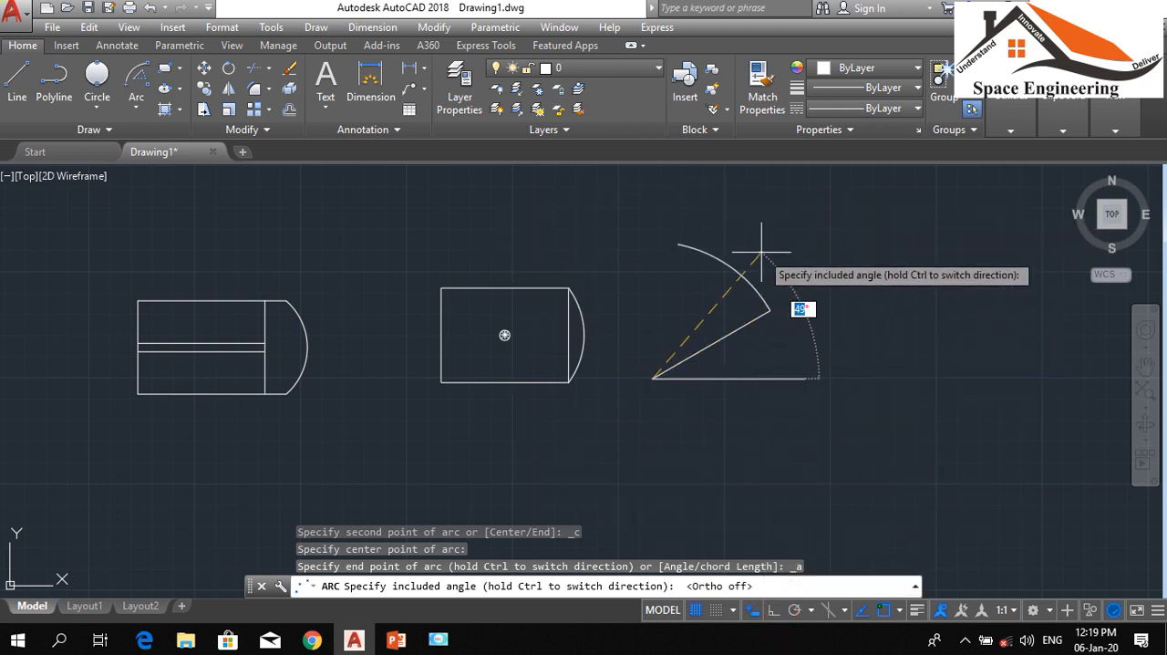
pyautogui.write('30')
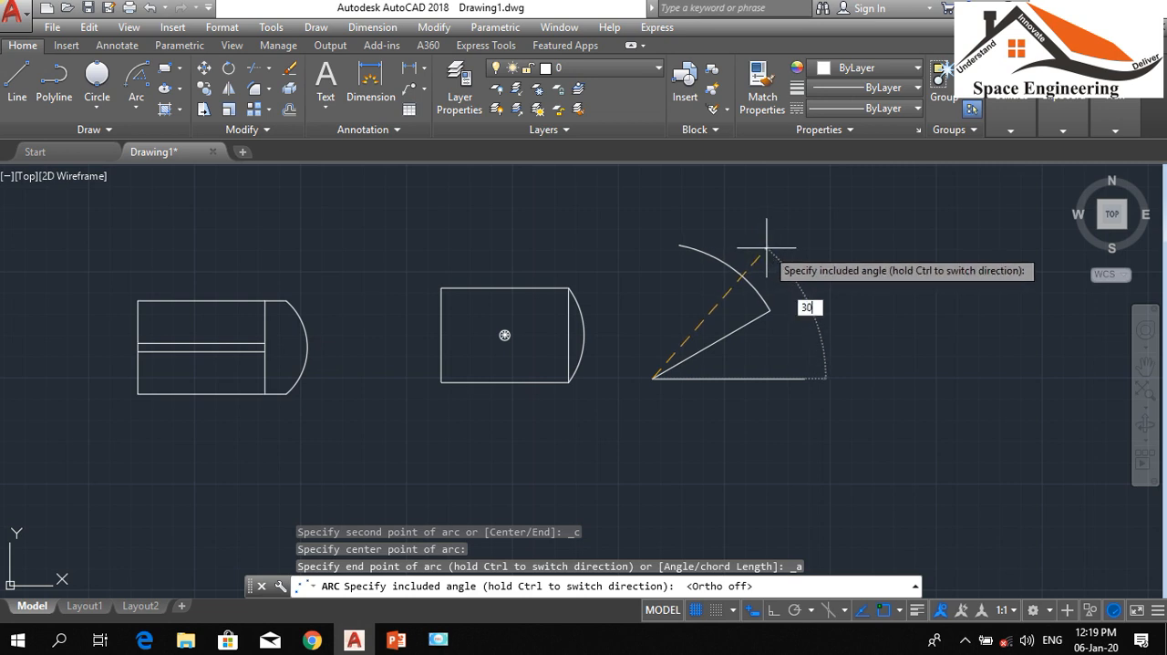
pyautogui.press('Return')
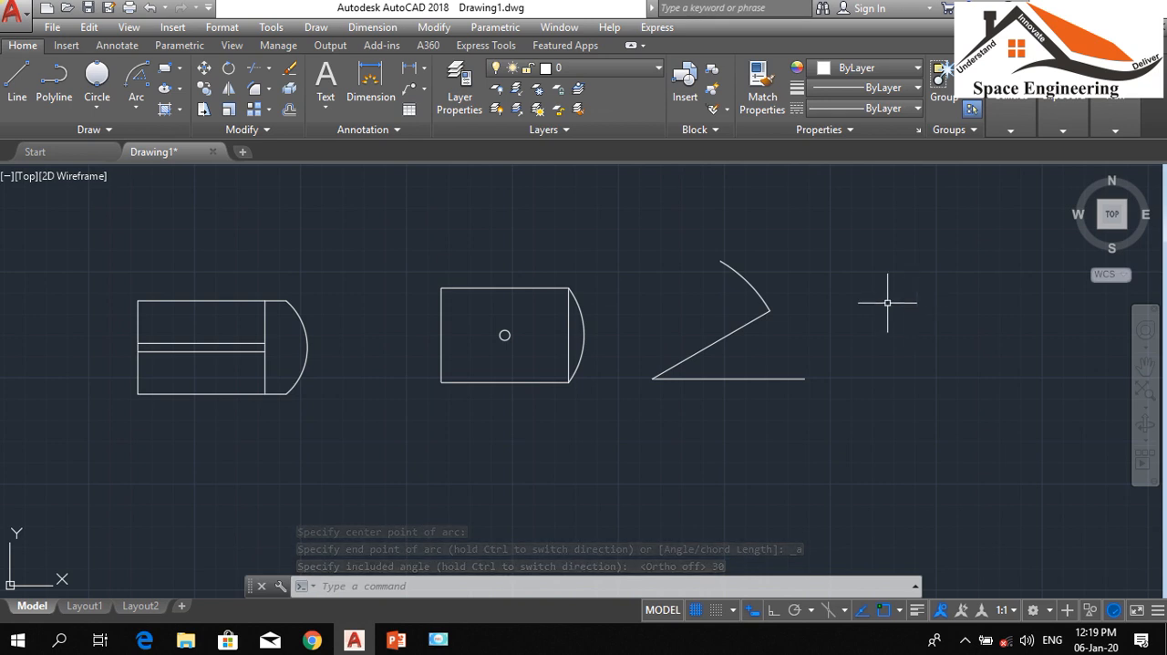
# Move the new arc by its upper endpoint onto the upper end of the sloped line
pyautogui.press('Return')
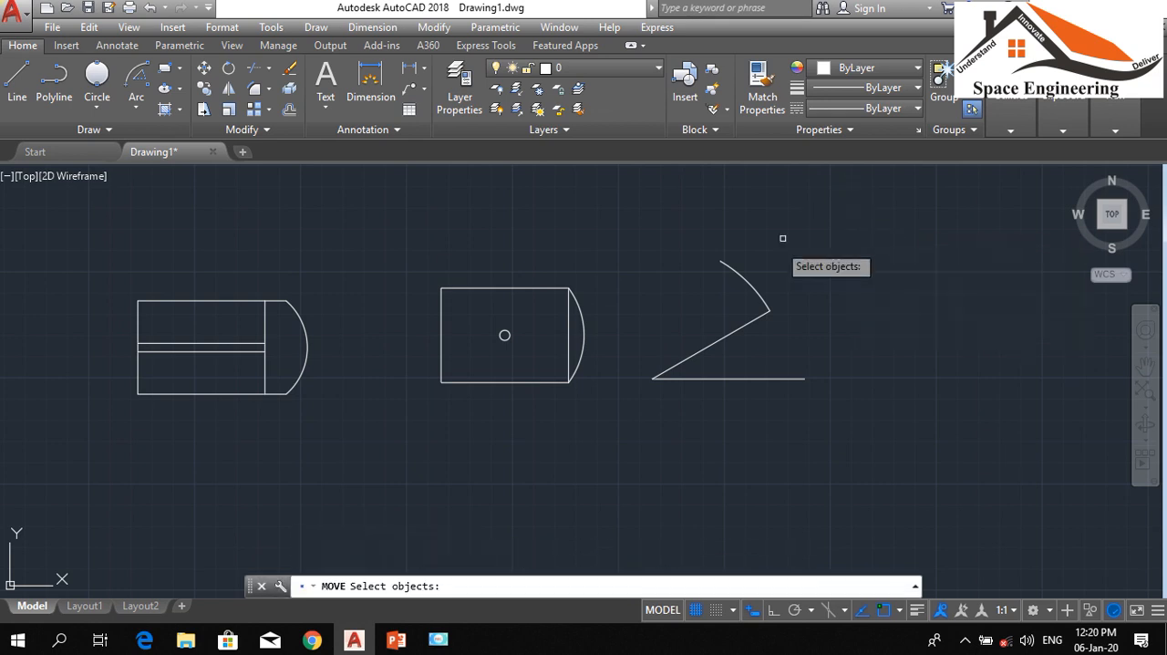
pyautogui.click(755, 271)
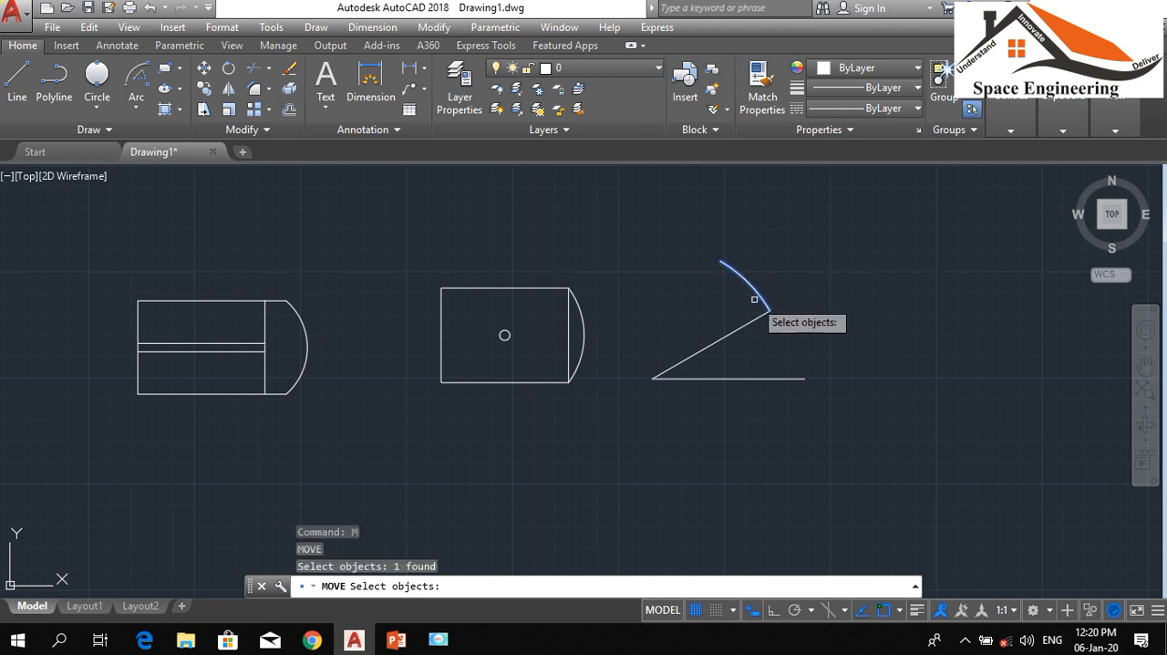
pyautogui.press('Return')
pyautogui.click(719, 260)
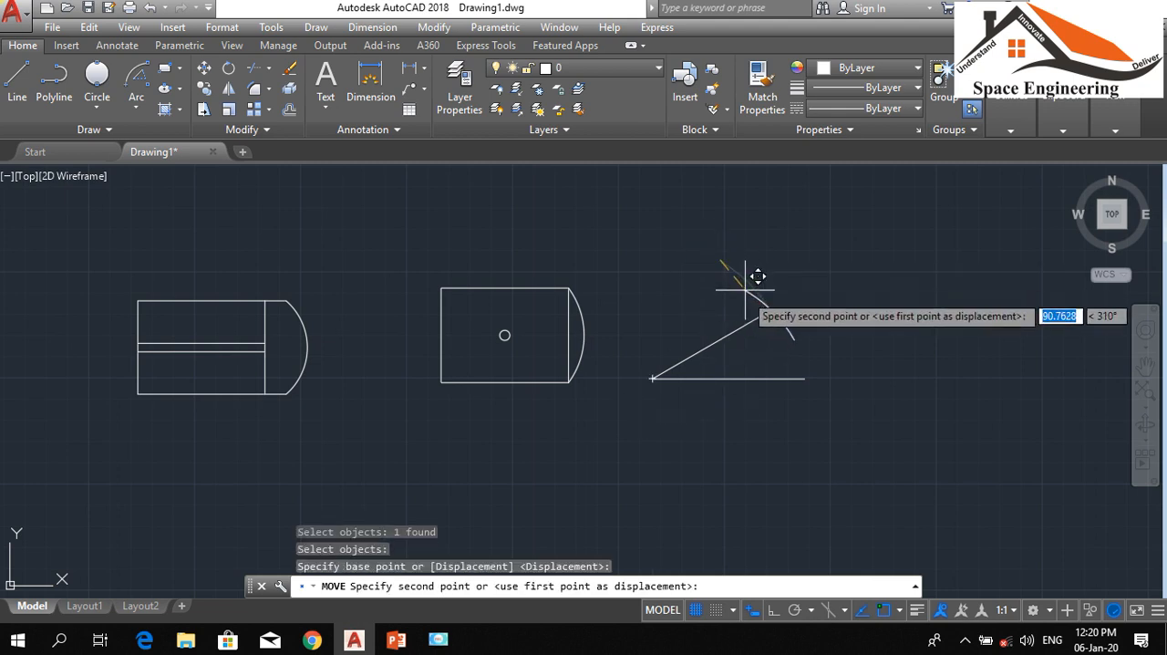
pyautogui.click(770, 311)
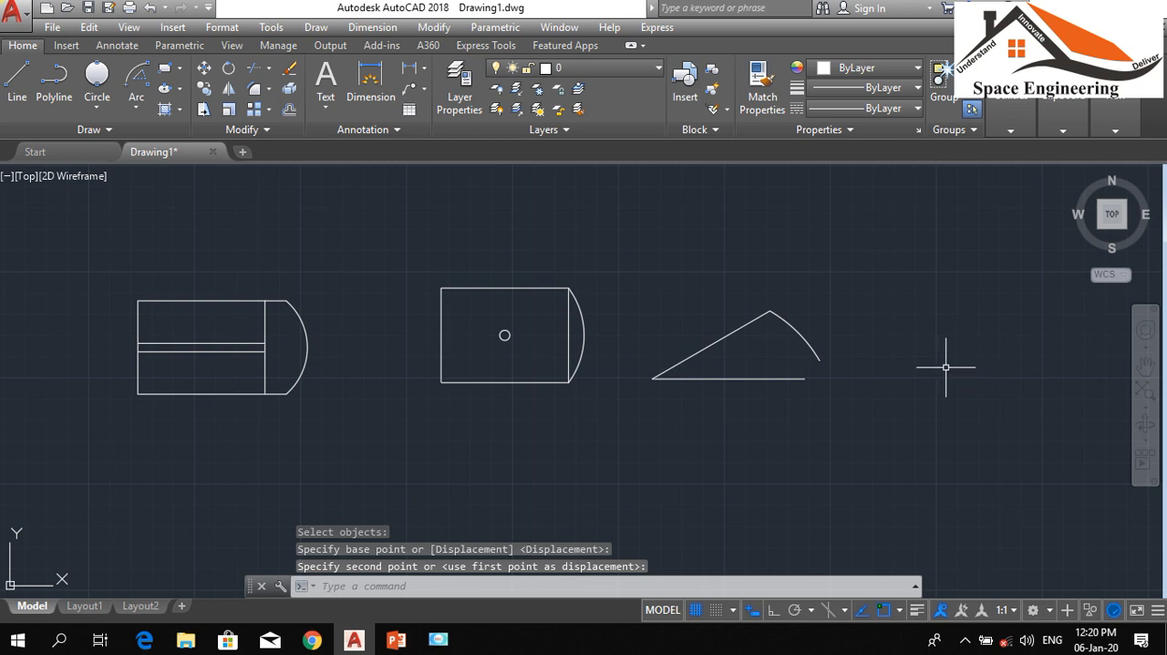
# With Ortho on, stretch the horizontal line's right end past the arc to a total length of about 623 units
pyautogui.scroll(4, 782, 397)
pyautogui.scroll(-2, 782, 397)
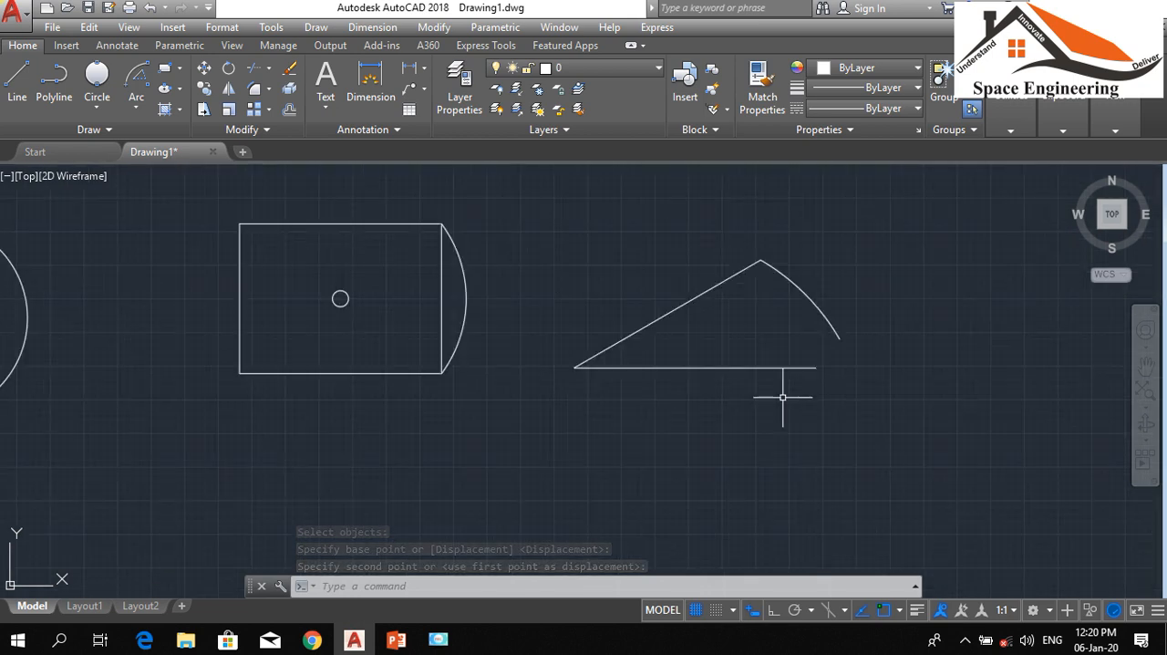
pyautogui.click(826, 370)
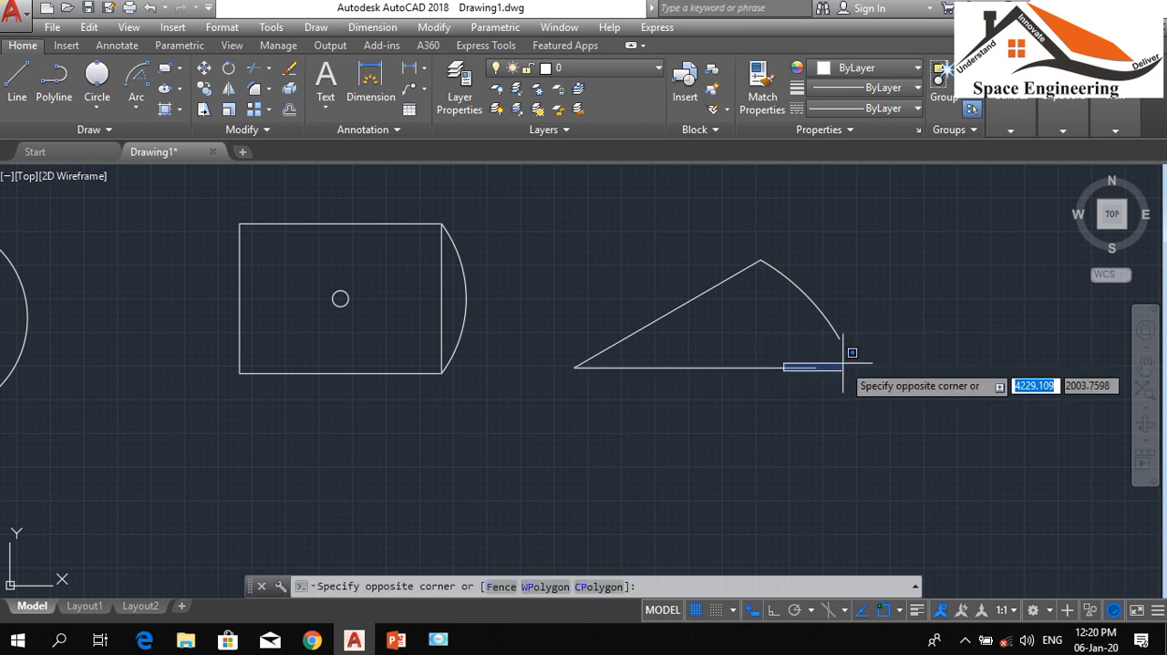
pyautogui.click(783, 370)
pyautogui.click(779, 372)
pyautogui.click(703, 342)
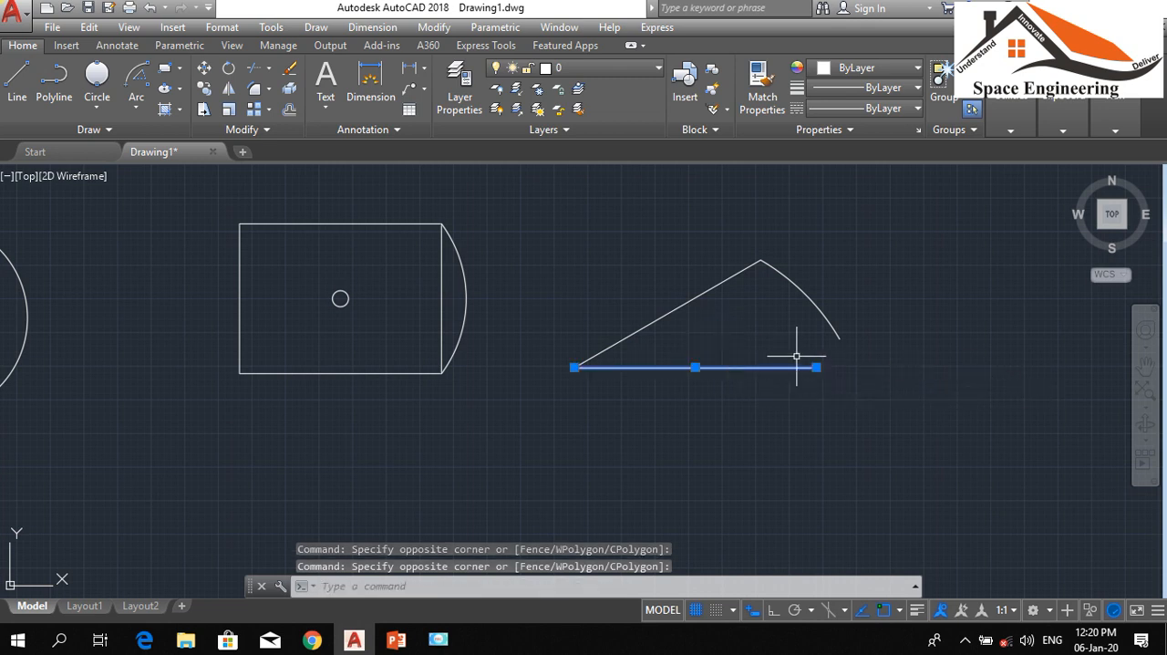
pyautogui.click(816, 368)
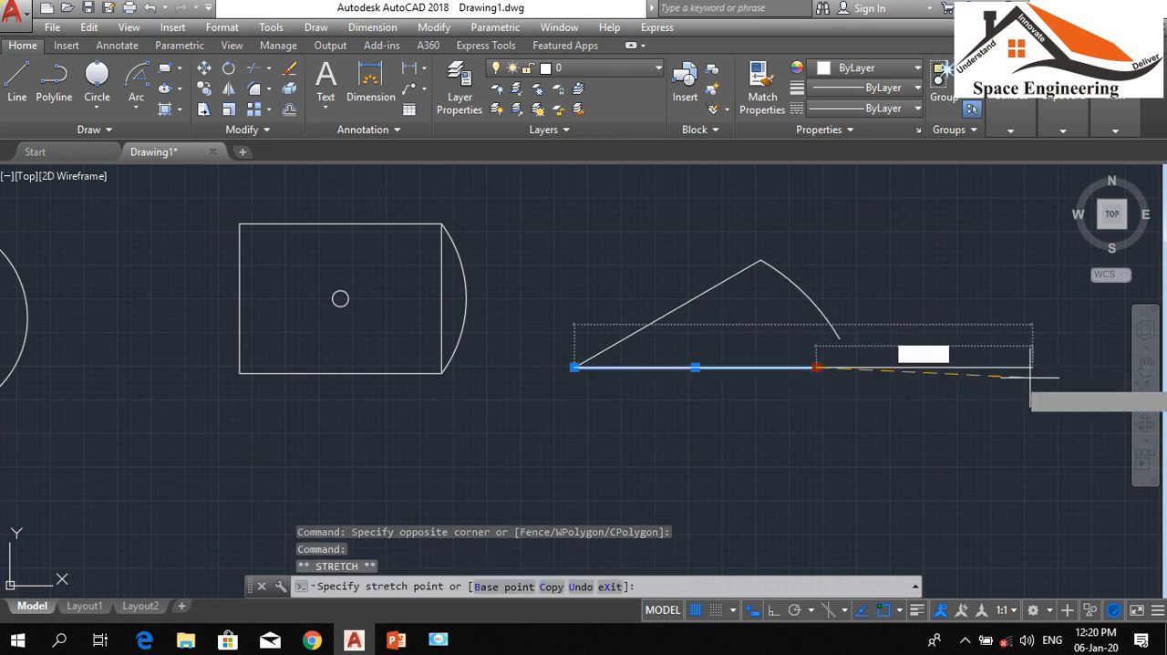
pyautogui.click(769, 614)
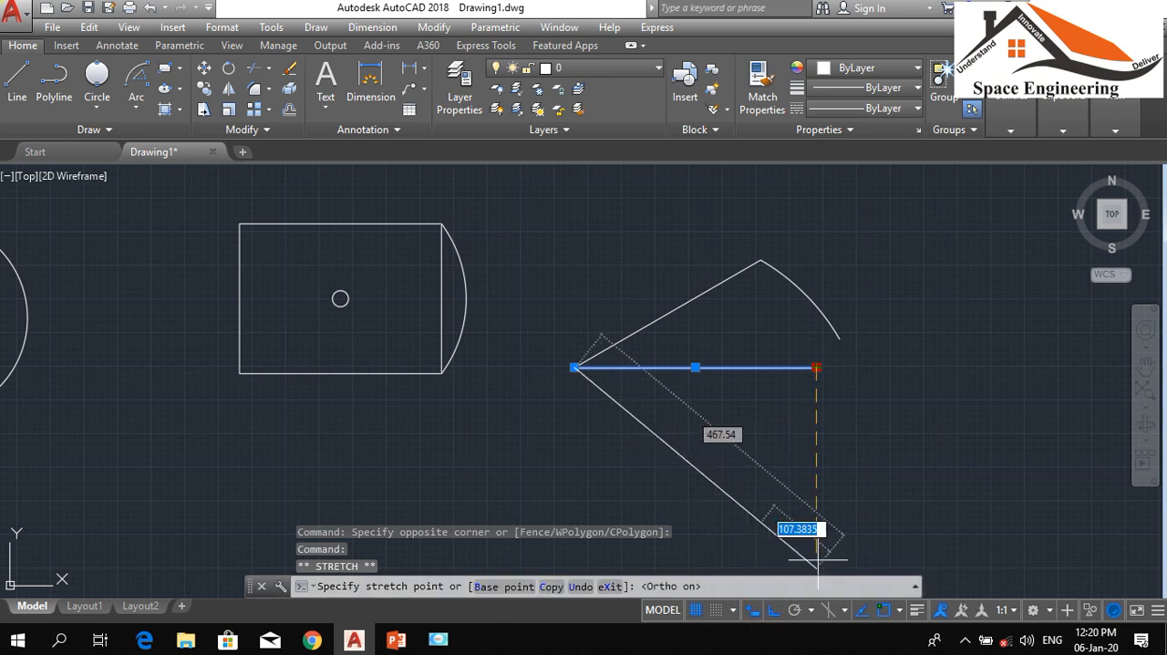
pyautogui.click(993, 313)
pyautogui.write('m')
pyautogui.press('space')
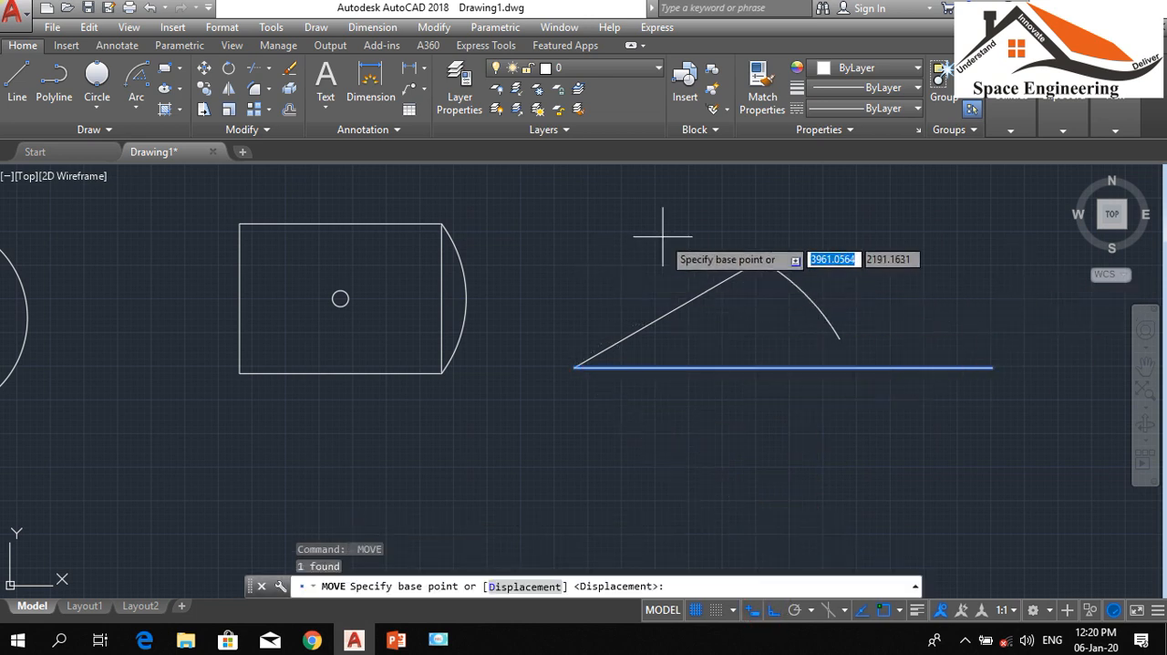
pyautogui.press('Escape')
pyautogui.press('Escape')
# Extend the lower end of the arc to the horizontal line
pyautogui.write('ex')
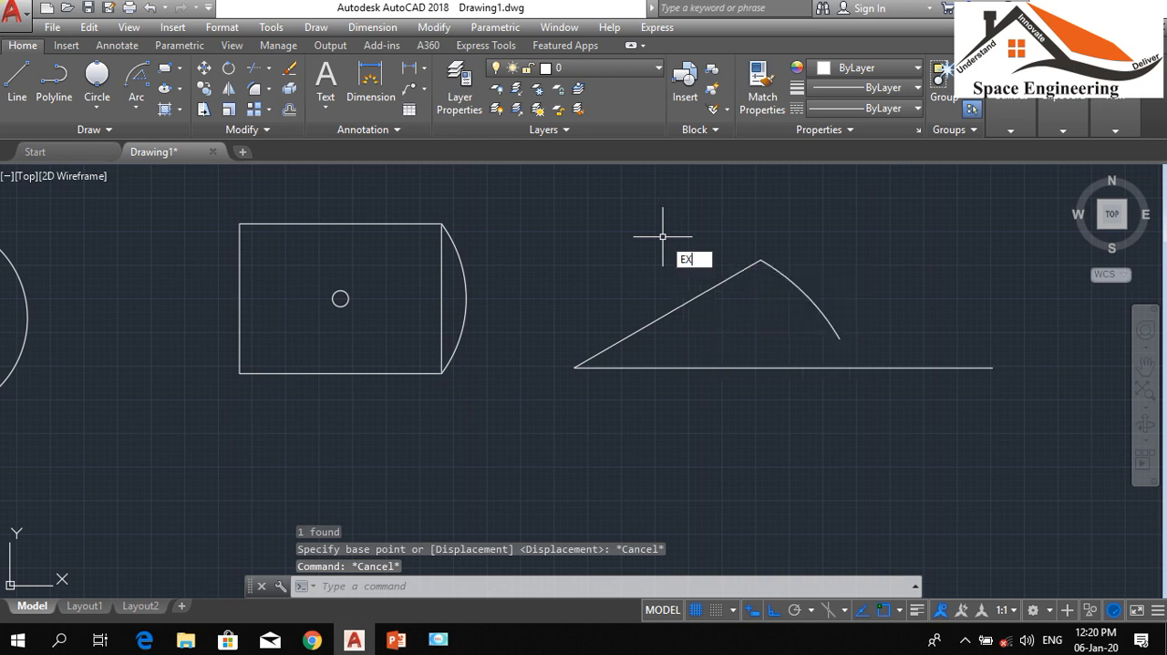
pyautogui.press('space')
pyautogui.click(834, 324)
pyautogui.press('Escape')
pyautogui.press('Escape')
pyautogui.press('Escape')
# Trim off the part of the horizontal line that runs beyond the arc
pyautogui.write('tr')
pyautogui.press('space')
pyautogui.press('space')
pyautogui.click(1000, 444)
pyautogui.click(954, 341)
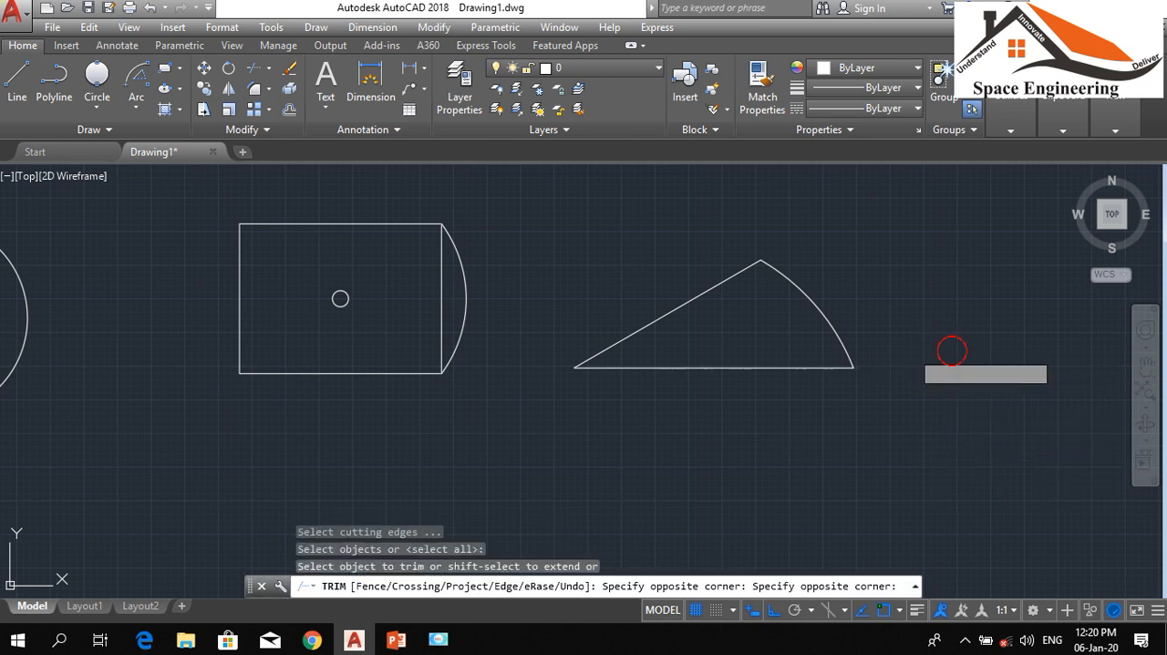
pyautogui.press('Escape')
pyautogui.press('Escape')
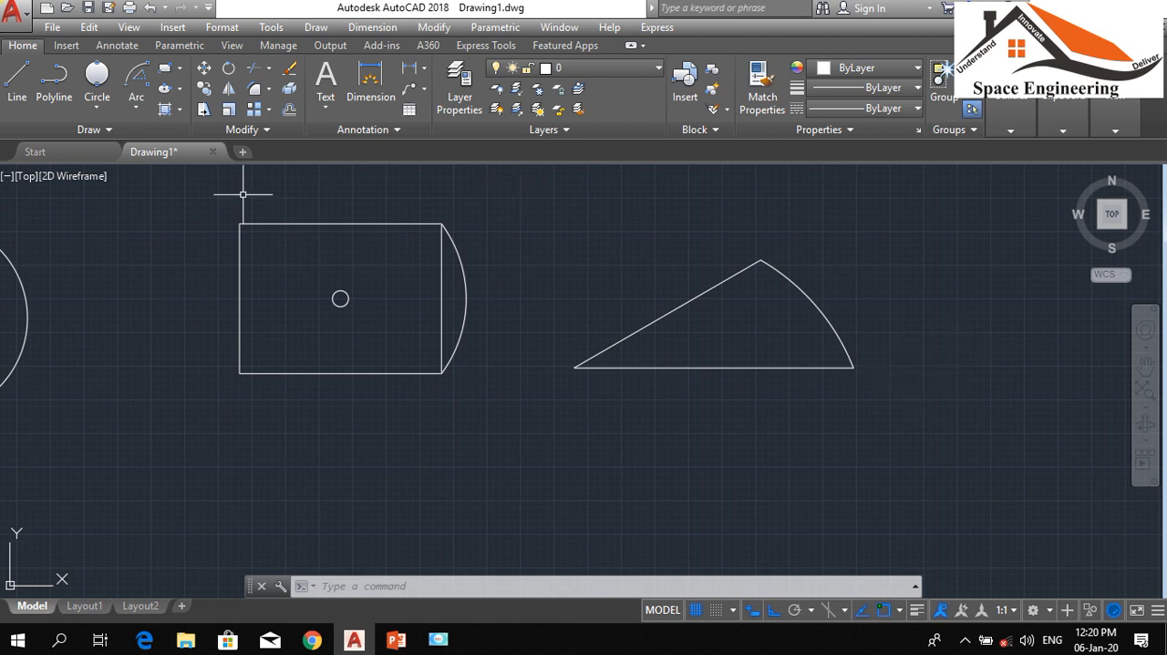
pyautogui.click(138, 110)
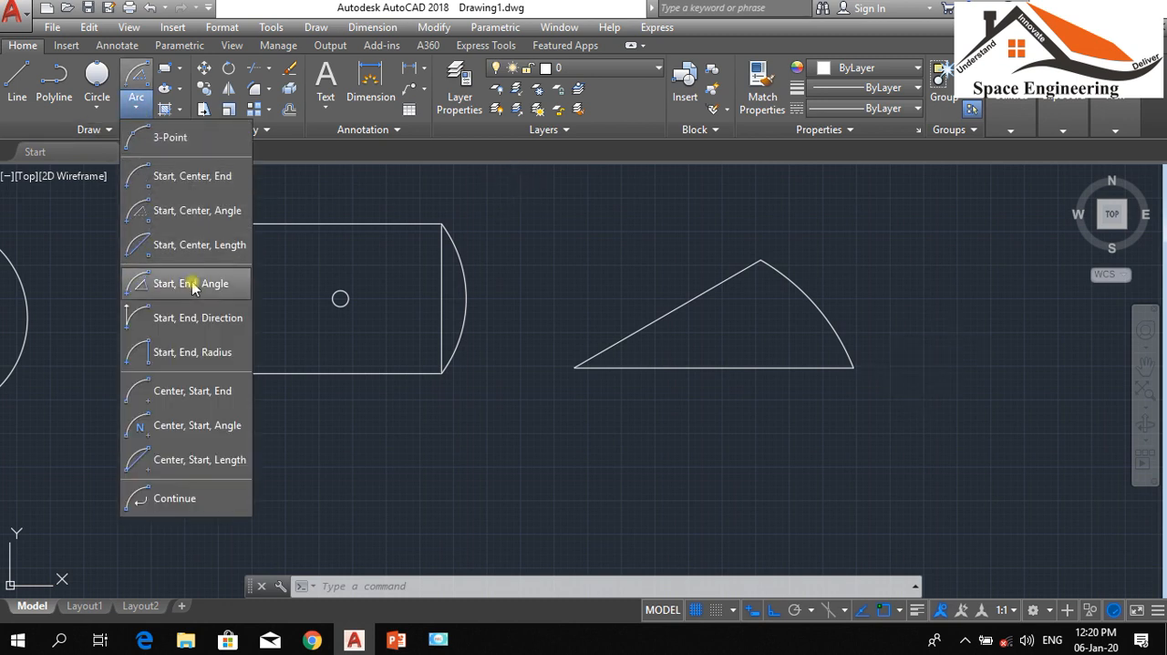
pyautogui.click(668, 411)
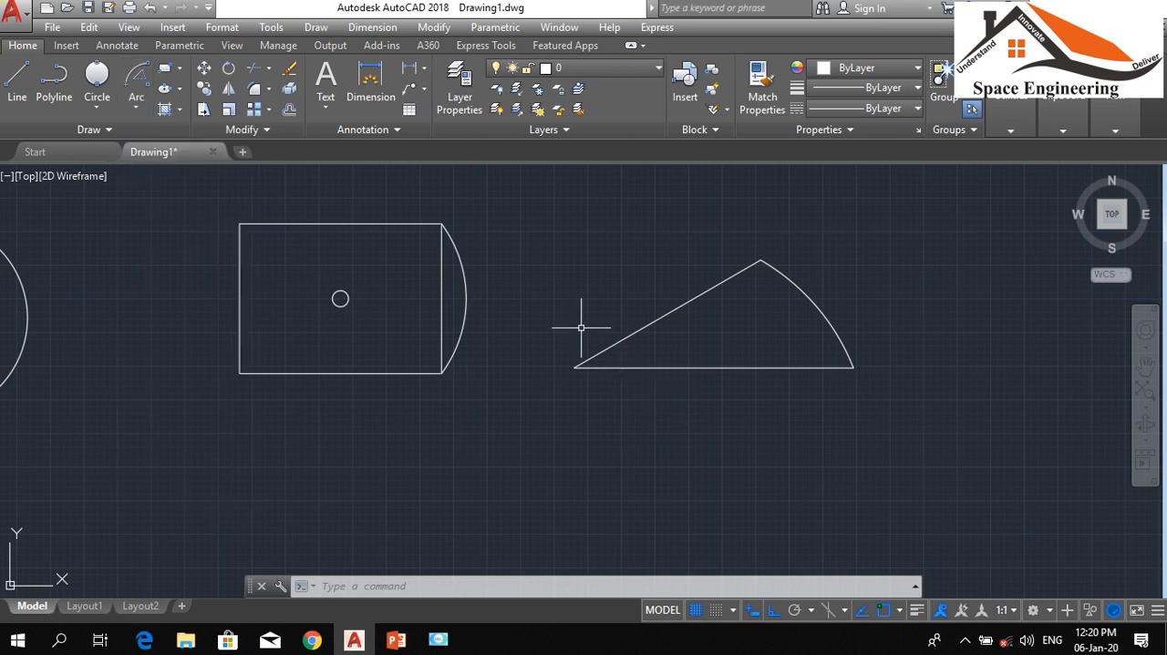
pyautogui.scroll(-6, 584, 274)
pyautogui.scroll(2, 615, 275)
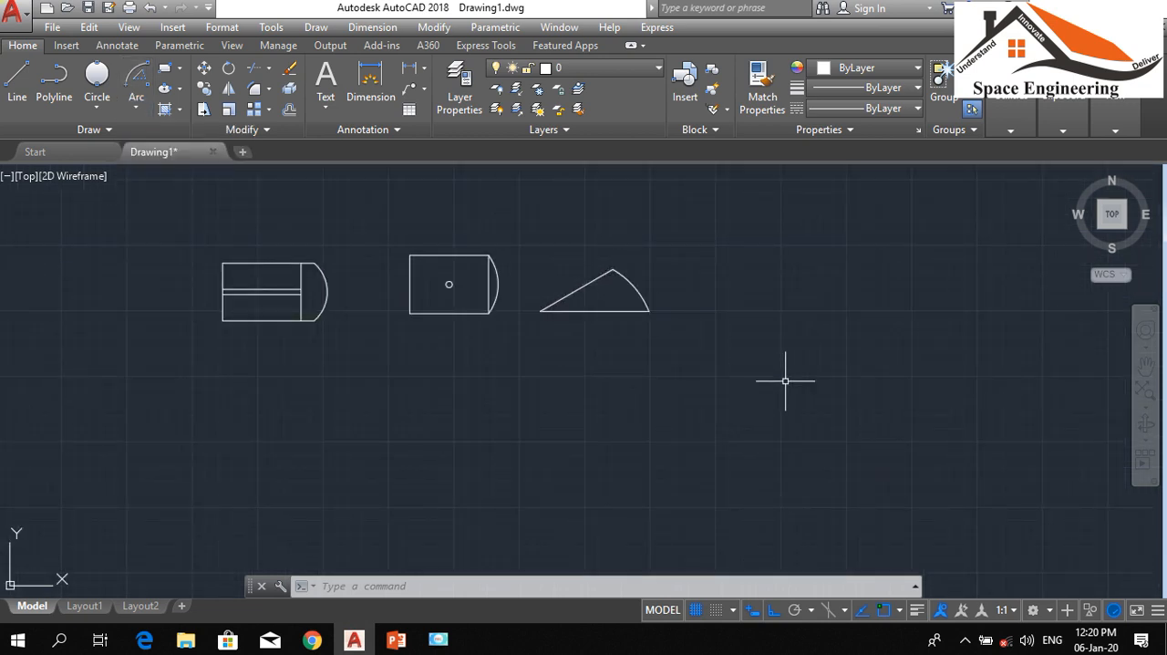
pyautogui.scroll(9, 639, 292)
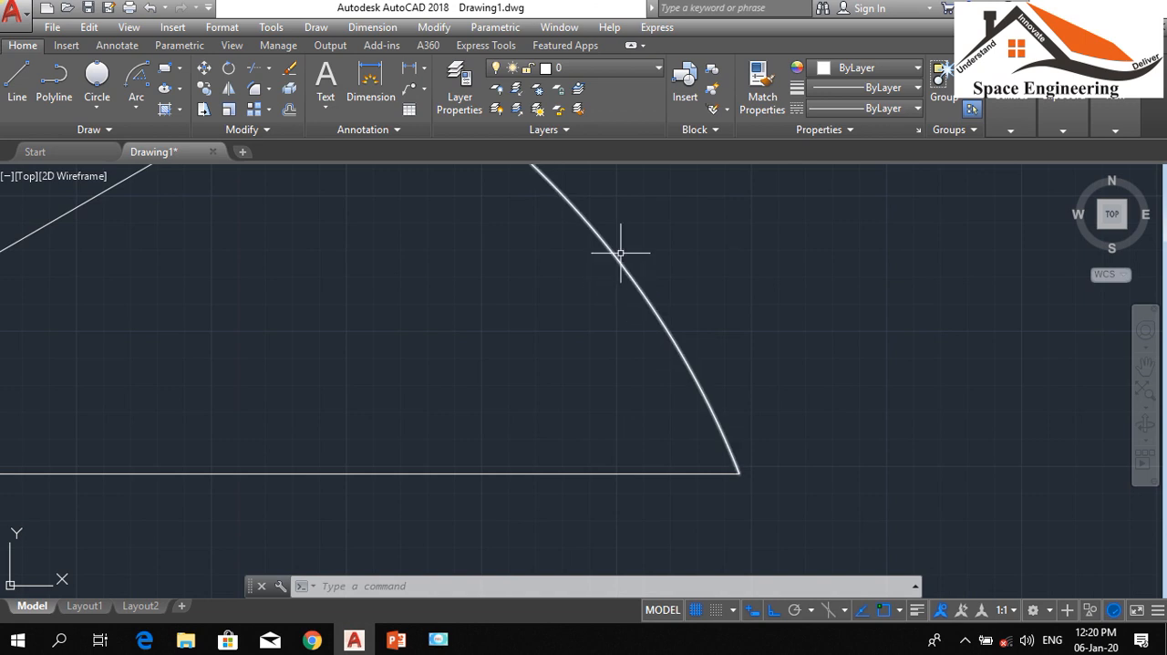
pyautogui.click(622, 256)
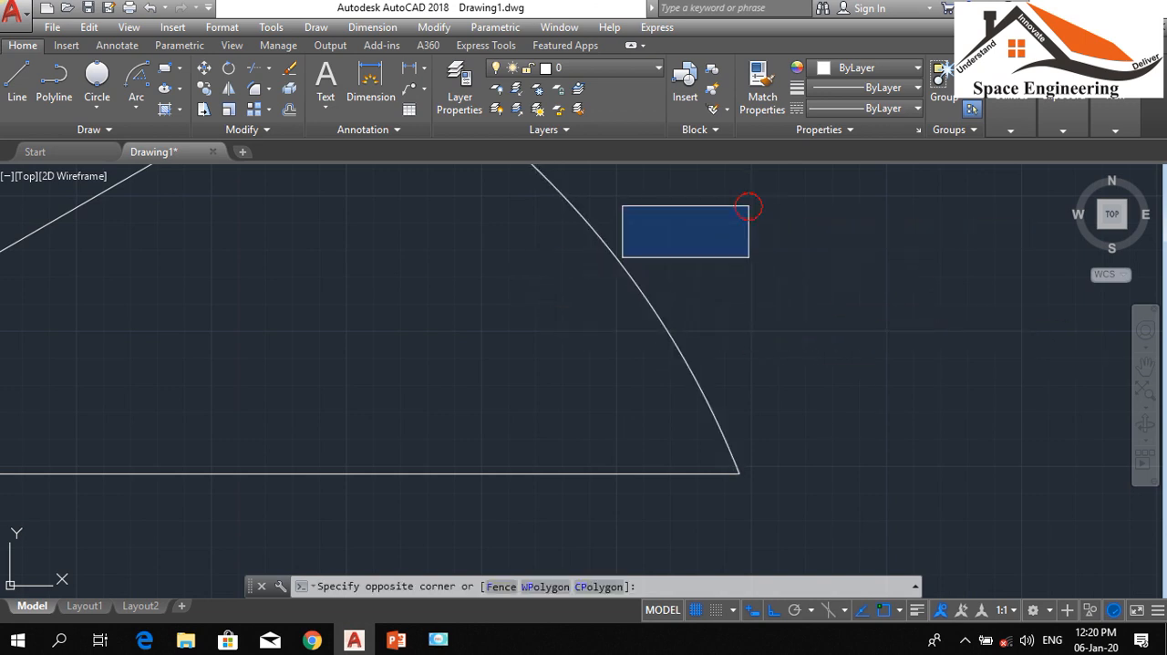
pyautogui.click(751, 203)
pyautogui.scroll(-10, 825, 347)
pyautogui.scroll(2, 517, 303)
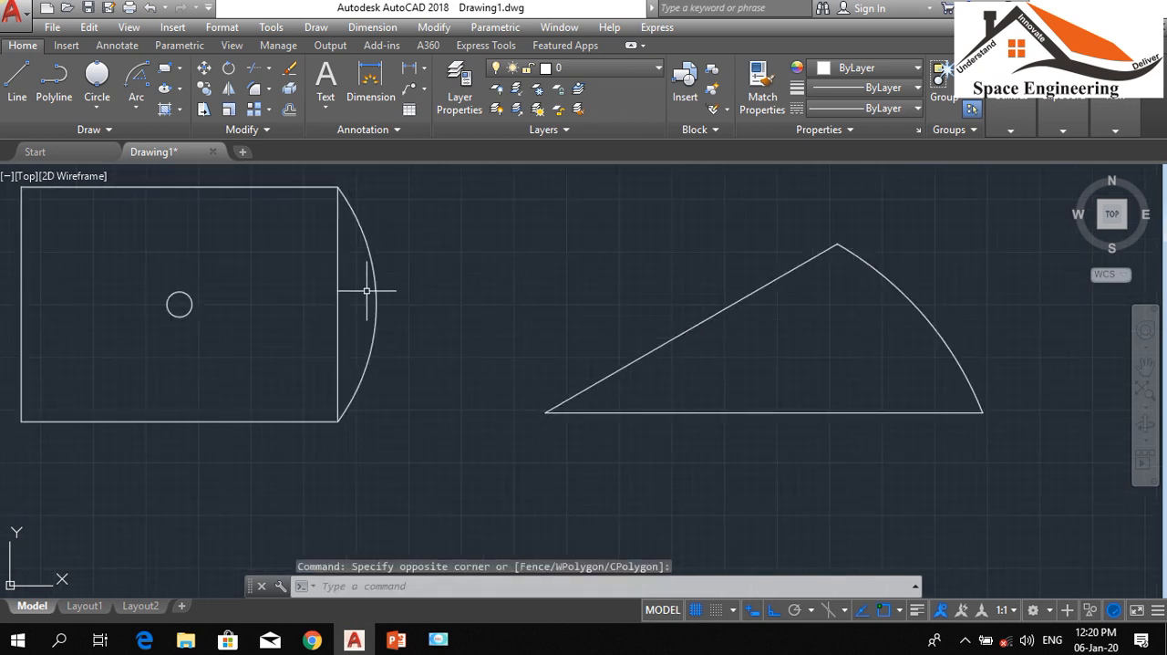
pyautogui.scroll(-2, 507, 261)
pyautogui.scroll(2, 409, 268)
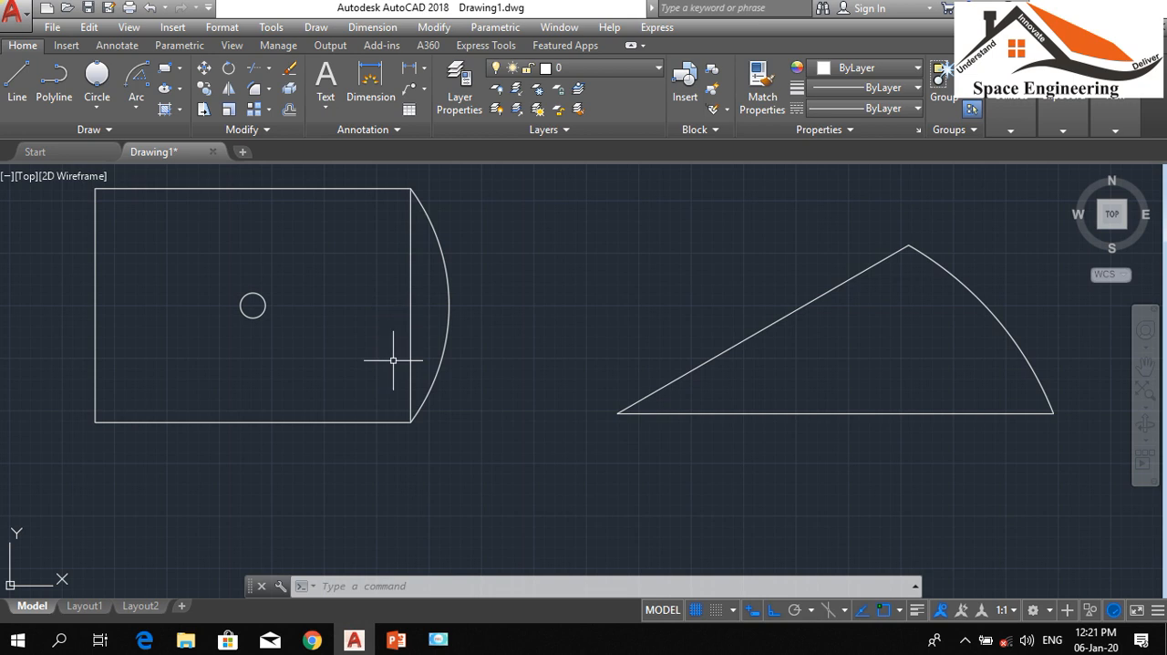
# Add a vertical linear dimension to the right side of the rectangle with the circle, placed just outside its arc
pyautogui.write('li')
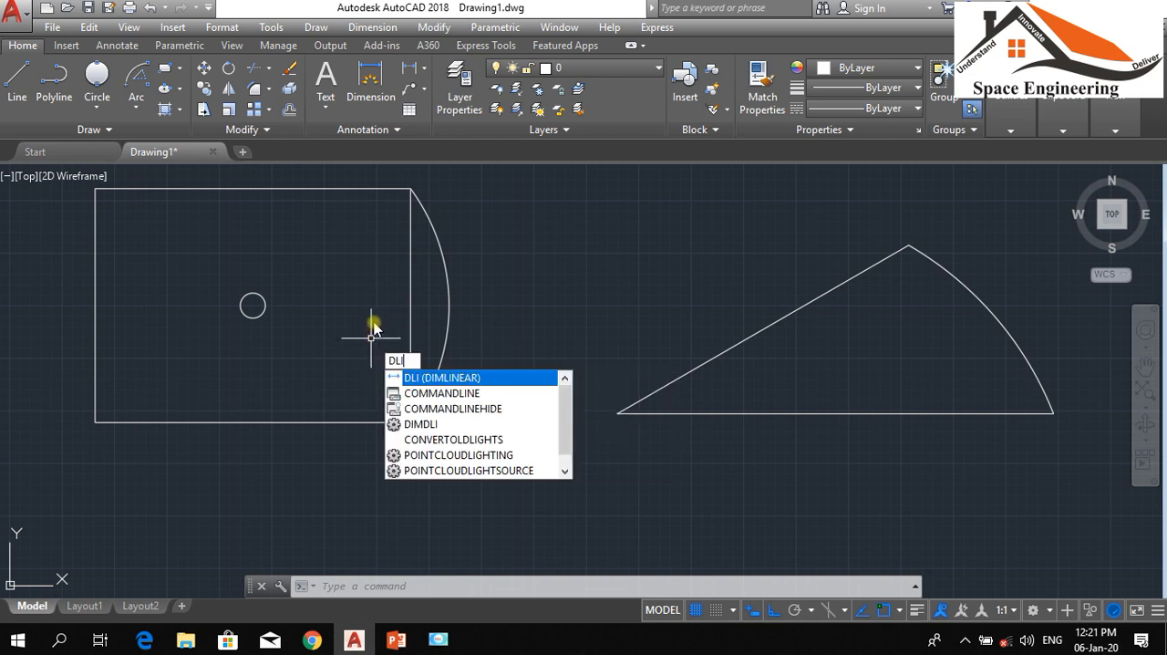
pyautogui.press('Return')
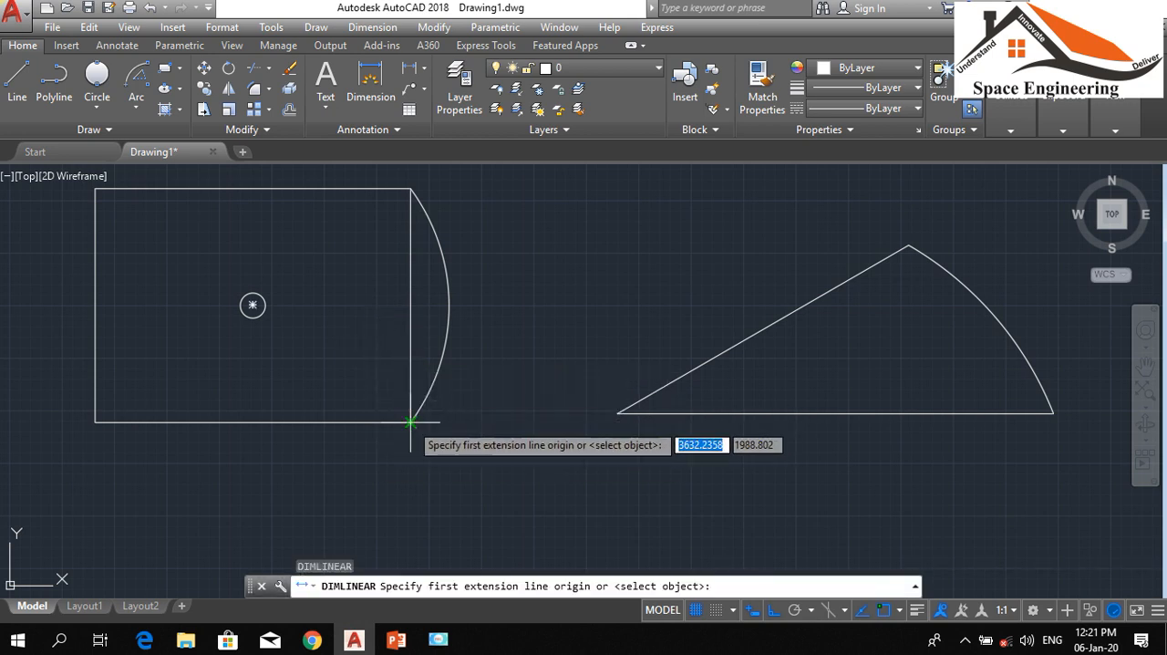
pyautogui.click(409, 422)
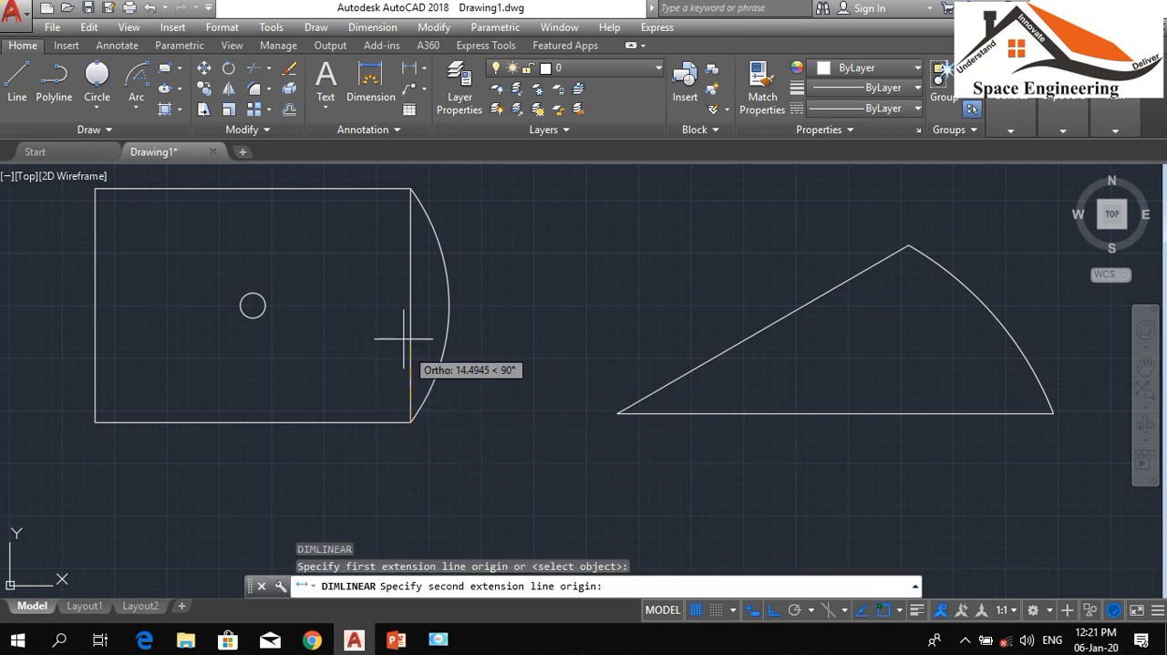
pyautogui.click(410, 188)
pyautogui.click(492, 299)
pyautogui.scroll(10, 493, 302)
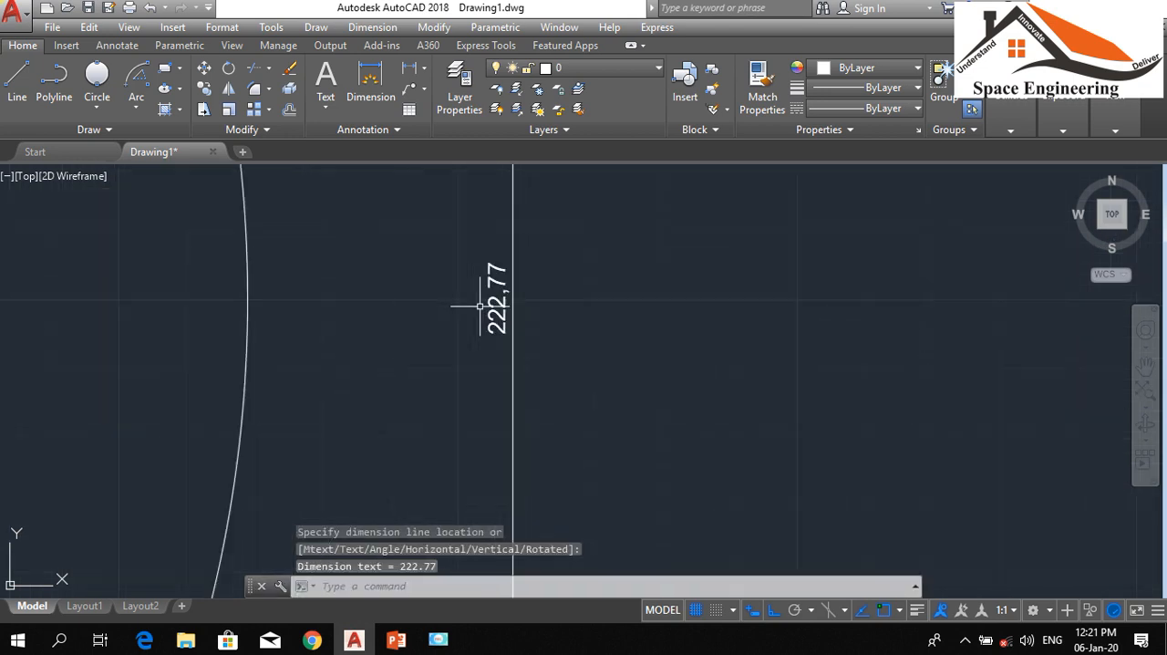
pyautogui.scroll(-3, 495, 319)
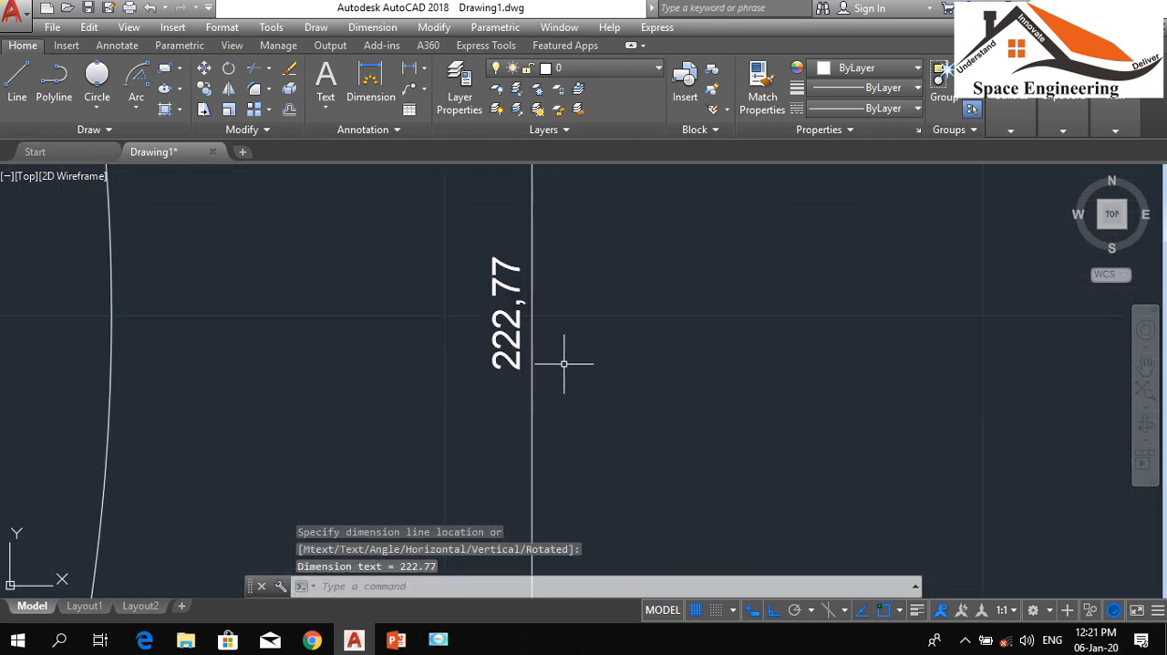
# Examine the vertical dimension text beside the rectangle with the circle and compare the three drawn figures
pyautogui.scroll(-5, 646, 320)
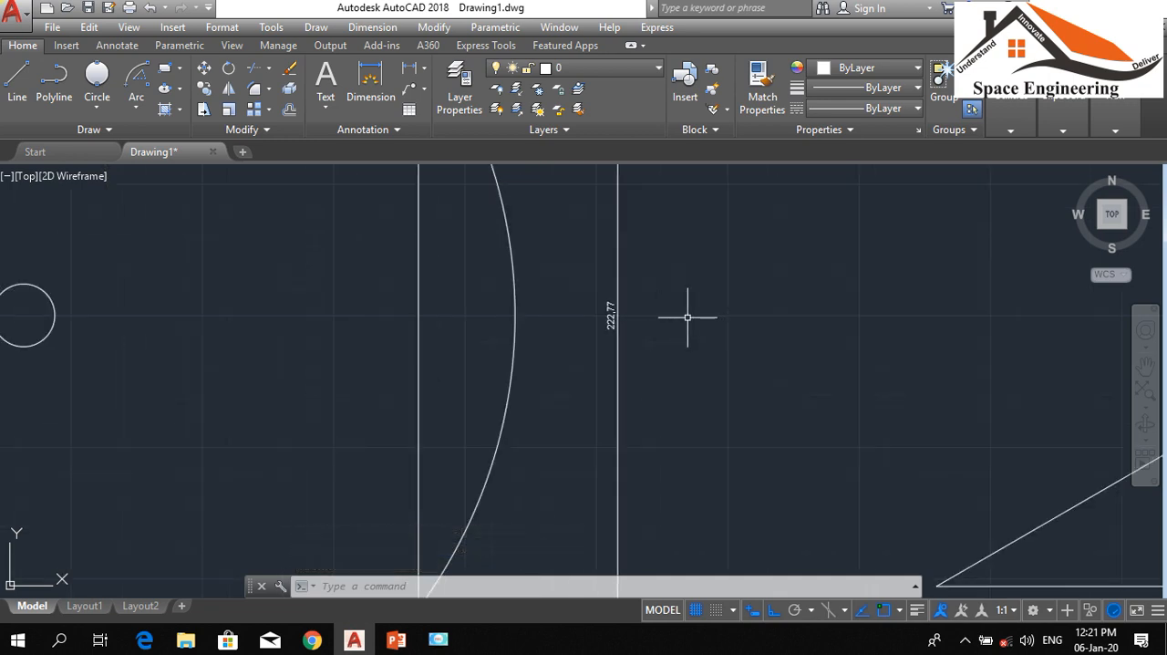
pyautogui.scroll(10, 683, 318)
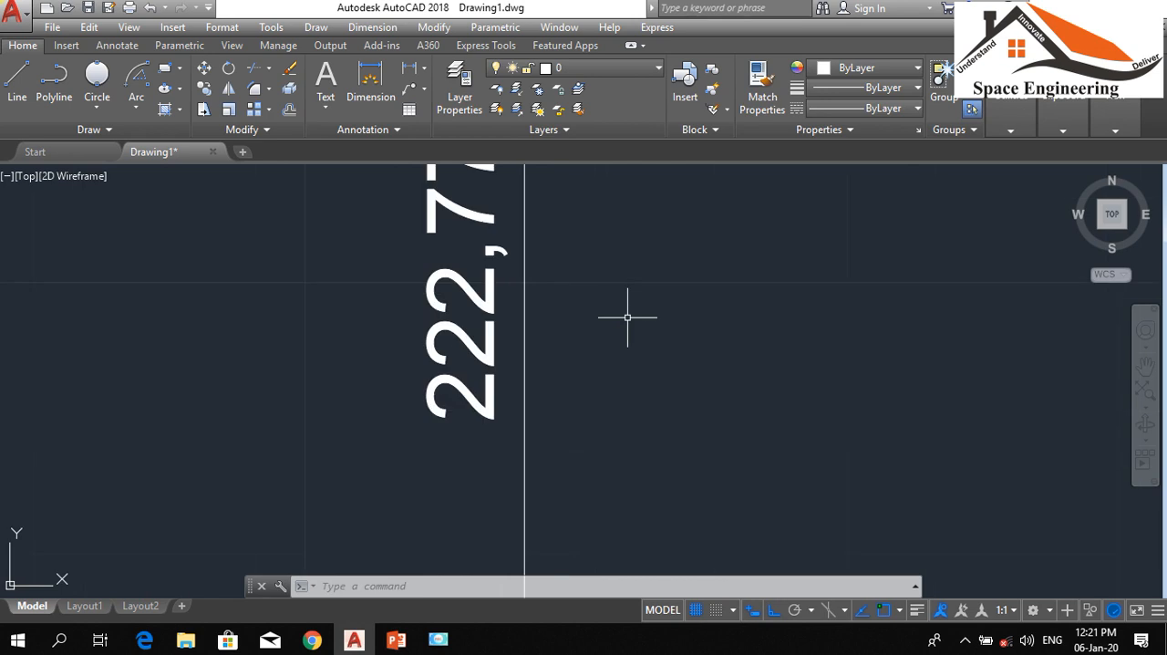
pyautogui.scroll(-8, 628, 316)
pyautogui.scroll(-6, 675, 316)
pyautogui.scroll(3, 514, 326)
pyautogui.scroll(-8, 600, 362)
pyautogui.scroll(6, 438, 357)
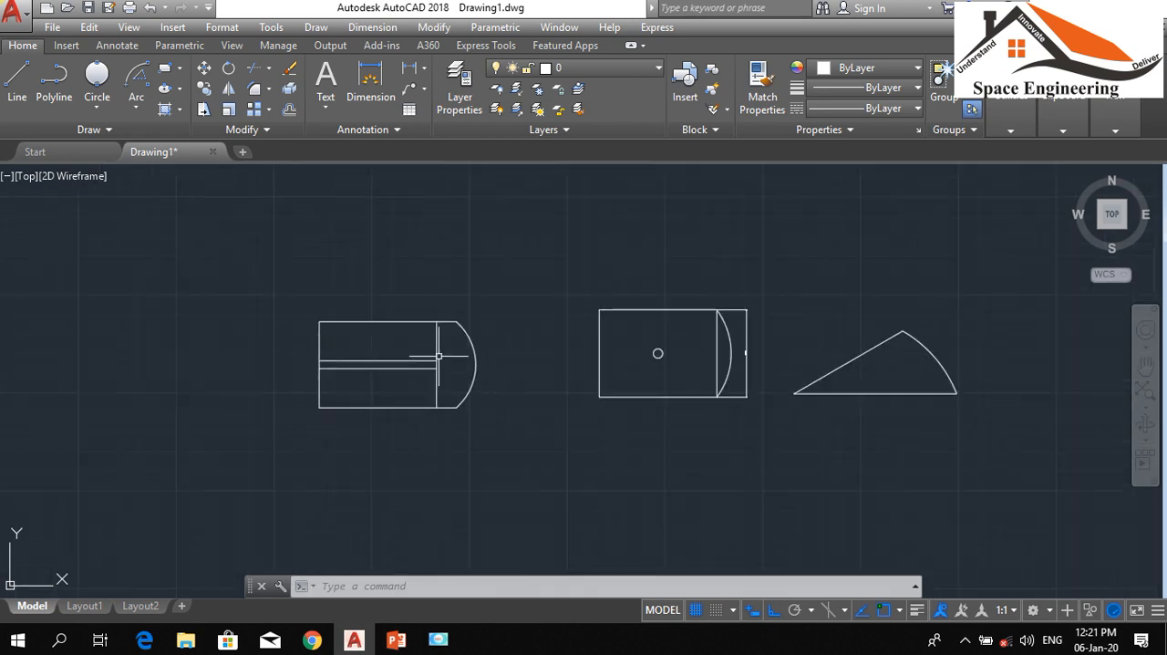
pyautogui.scroll(-6, 308, 334)
pyautogui.scroll(6, 600, 349)
pyautogui.scroll(-2, 607, 349)
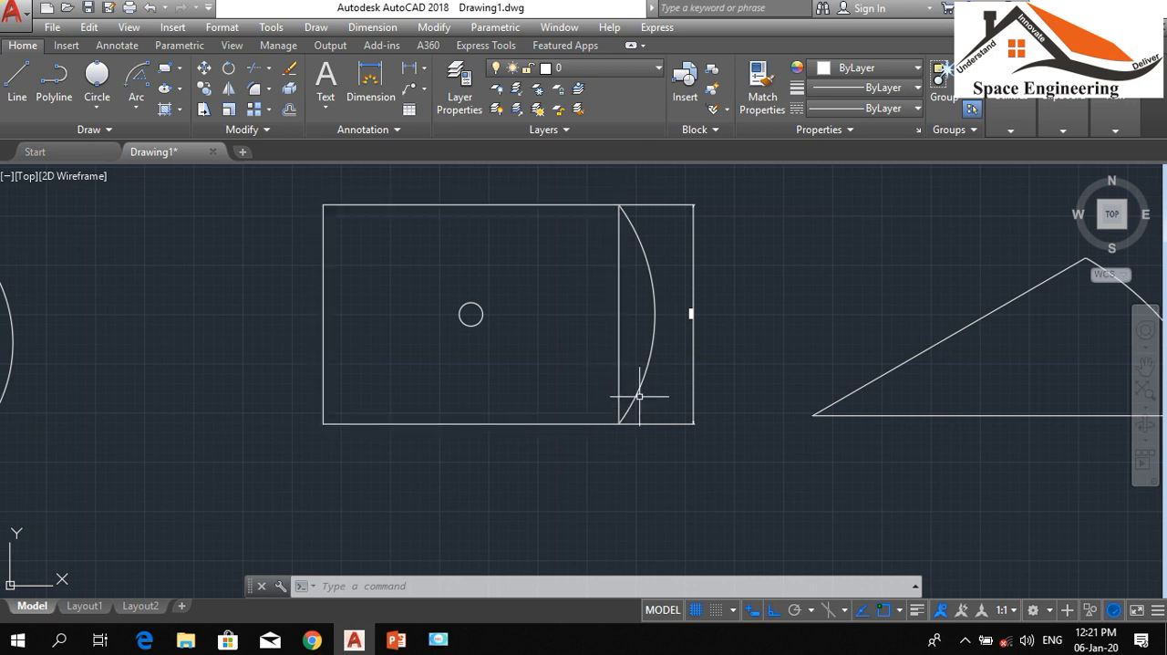
# Draw a Start, Center, Length arc from the circled rectangle's top-left corner, centred on the small circle, with a chord length of 222.77
pyautogui.click(95, 108)
pyautogui.click(135, 107)
pyautogui.click(136, 108)
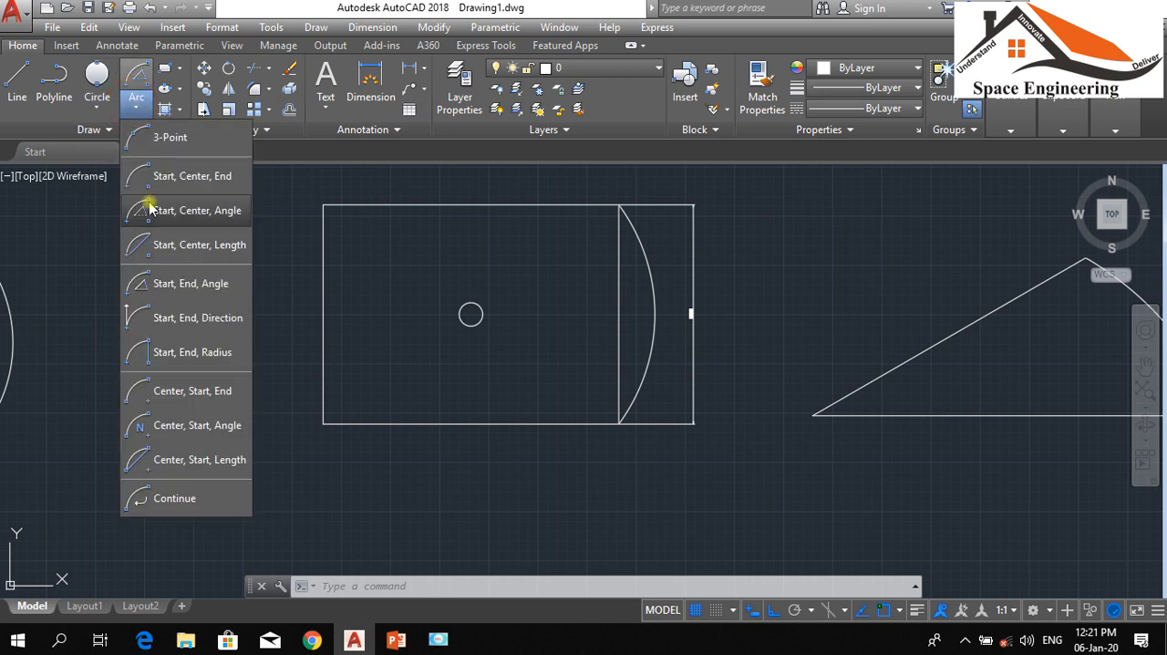
pyautogui.click(168, 245)
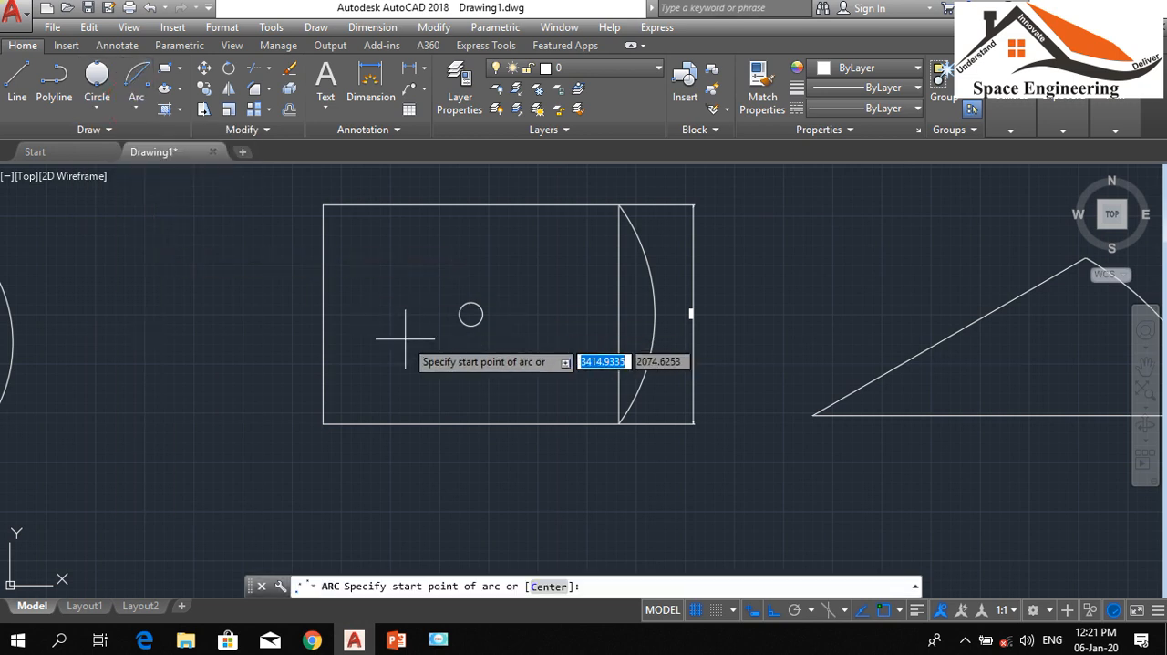
pyautogui.click(324, 205)
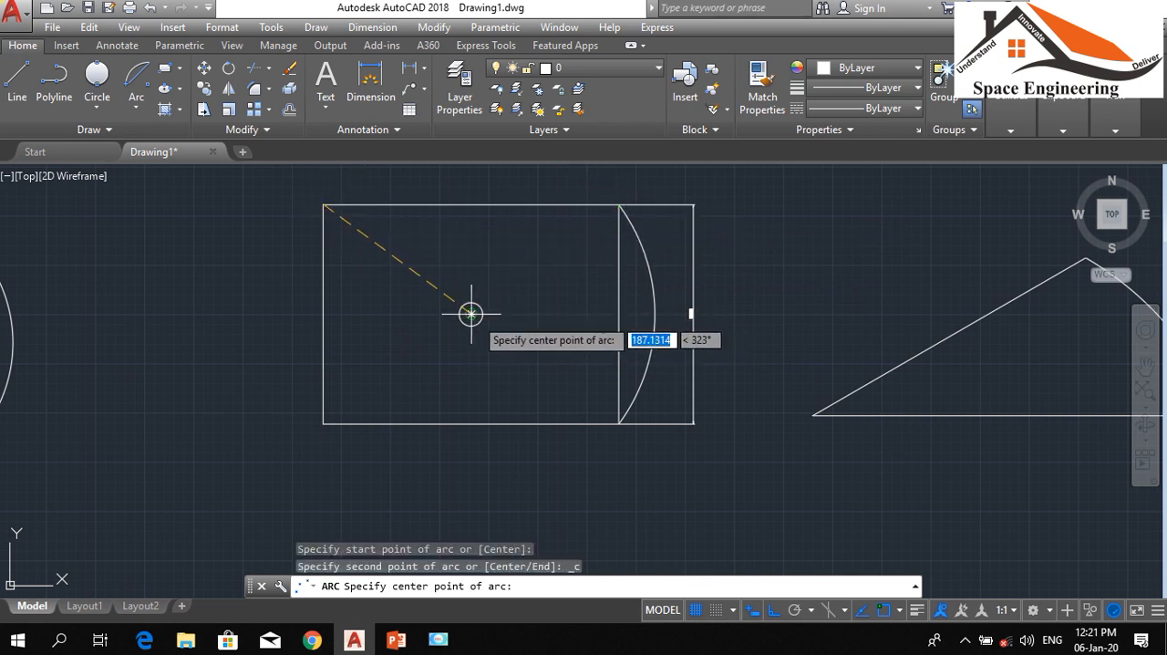
pyautogui.click(470, 314)
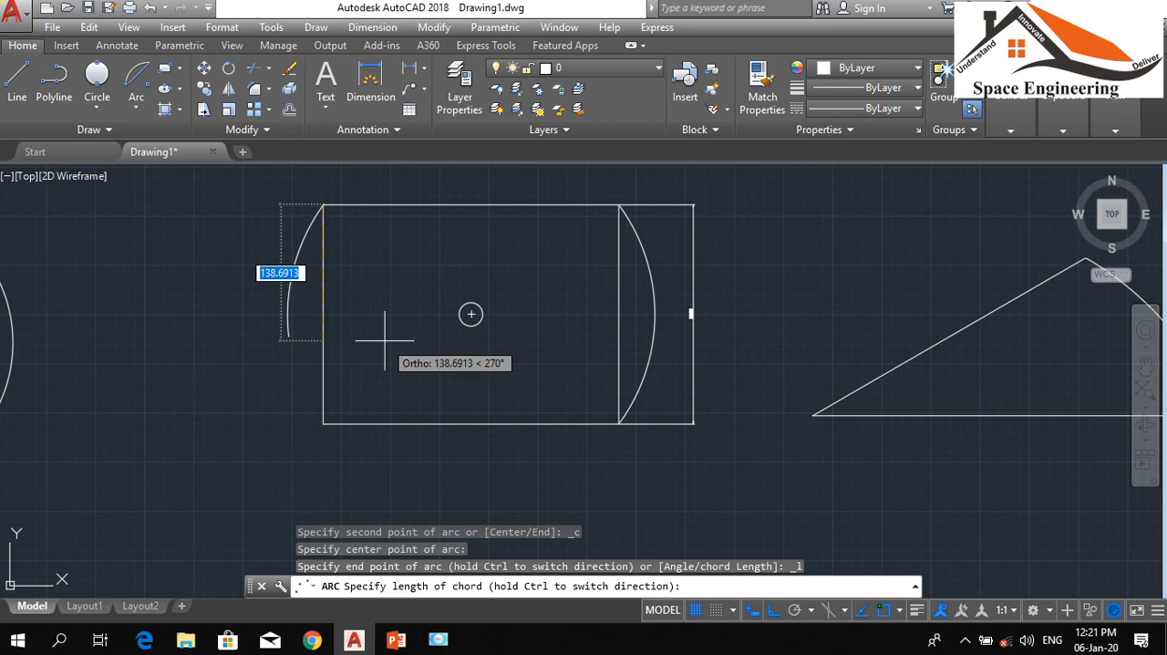
pyautogui.write('222.77')
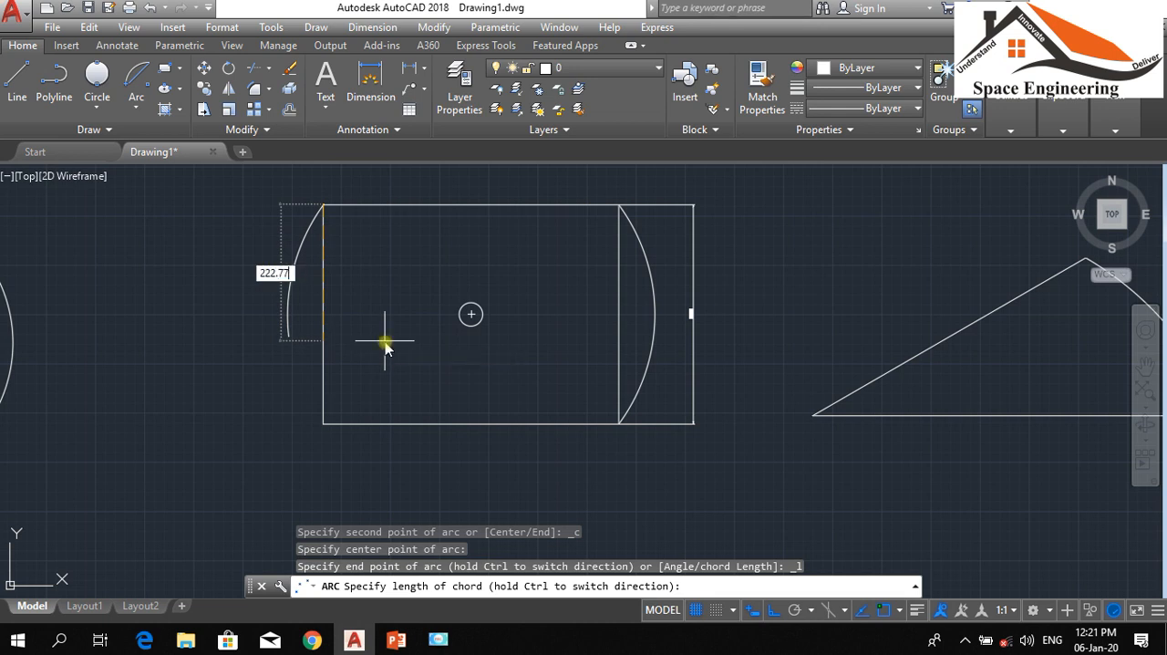
pyautogui.press('Return')
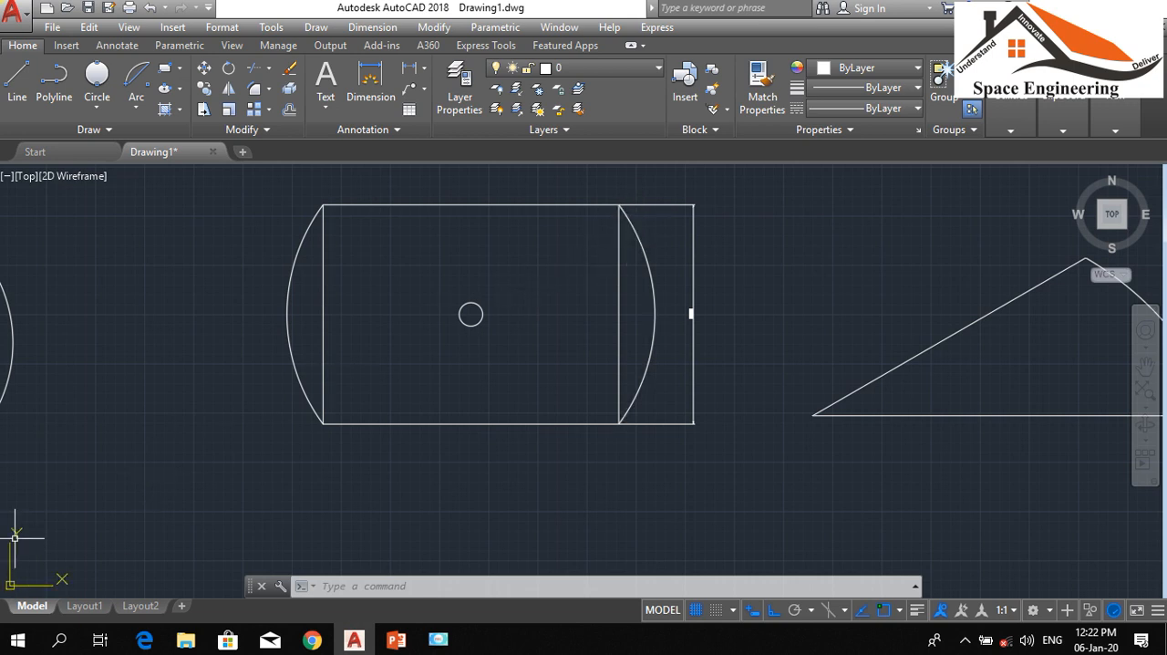
# Try a Start, End, Angle arc between the two ends of the sector's existing arc, and turn Ortho off
pyautogui.click(134, 108)
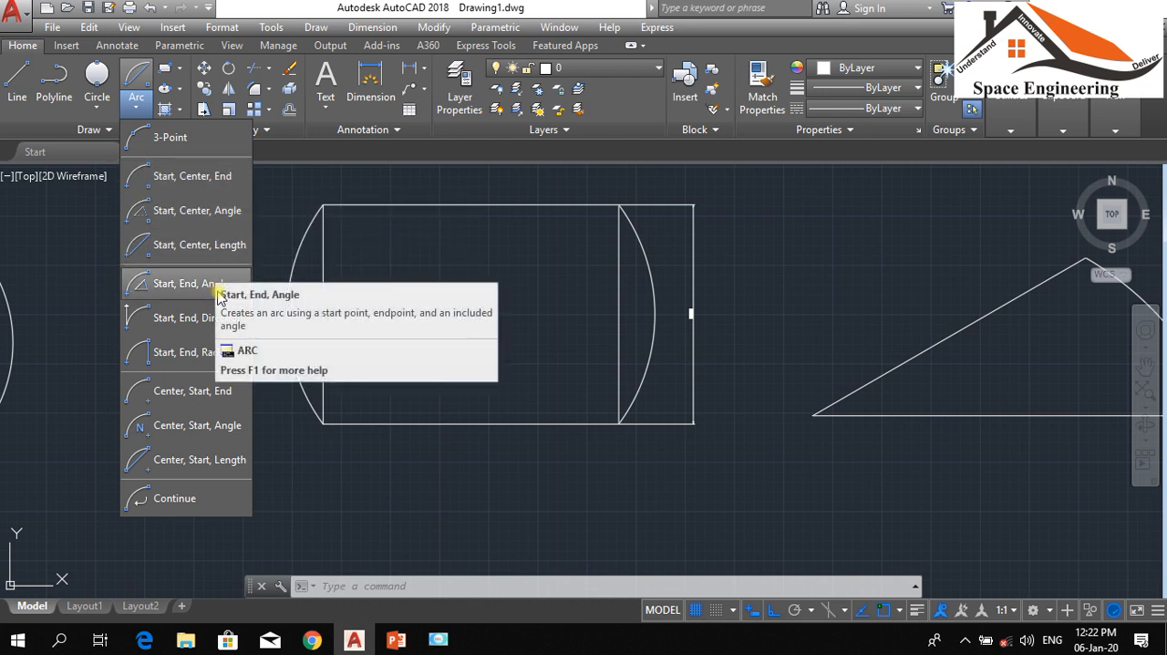
pyautogui.click(166, 284)
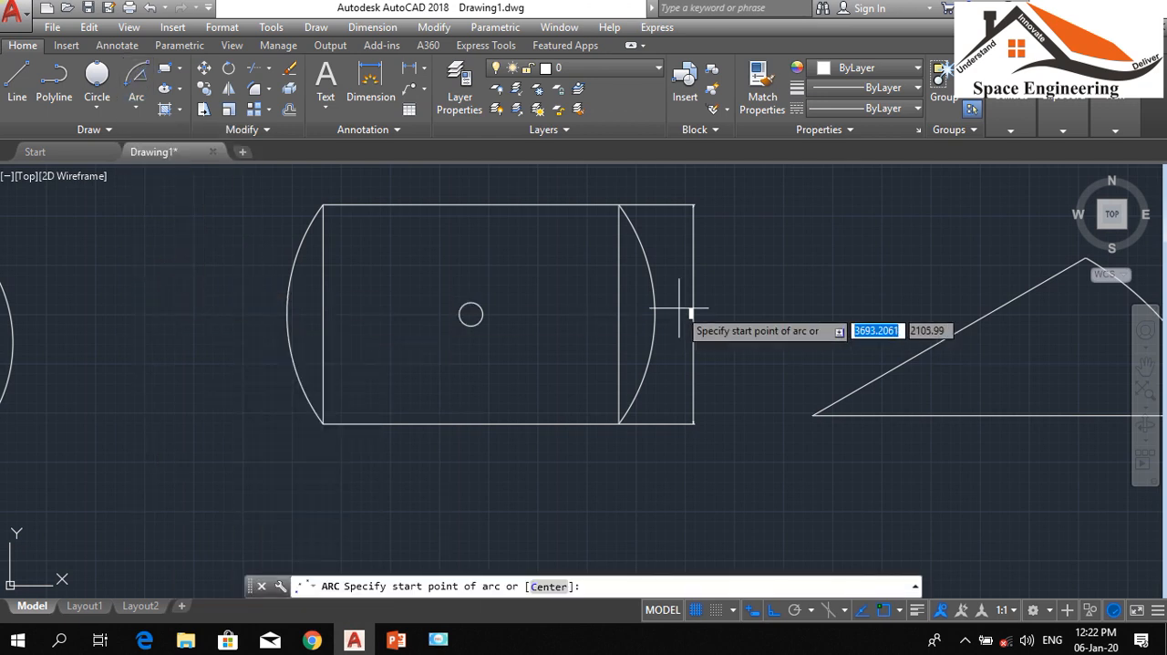
pyautogui.scroll(-2, 566, 278)
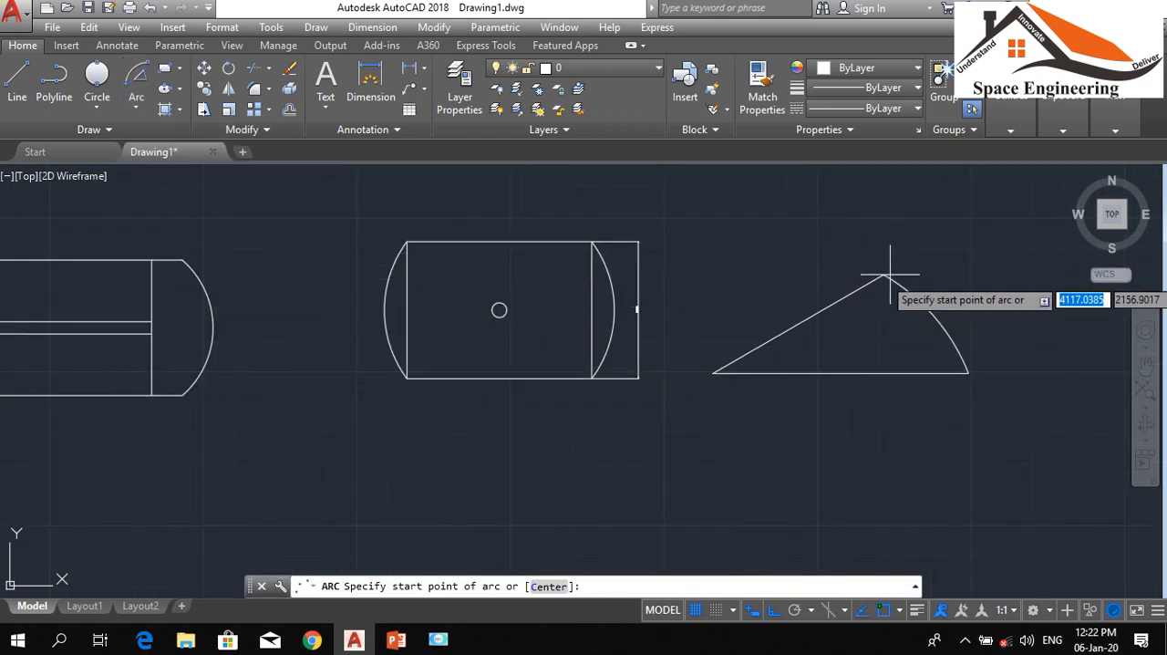
pyautogui.click(968, 371)
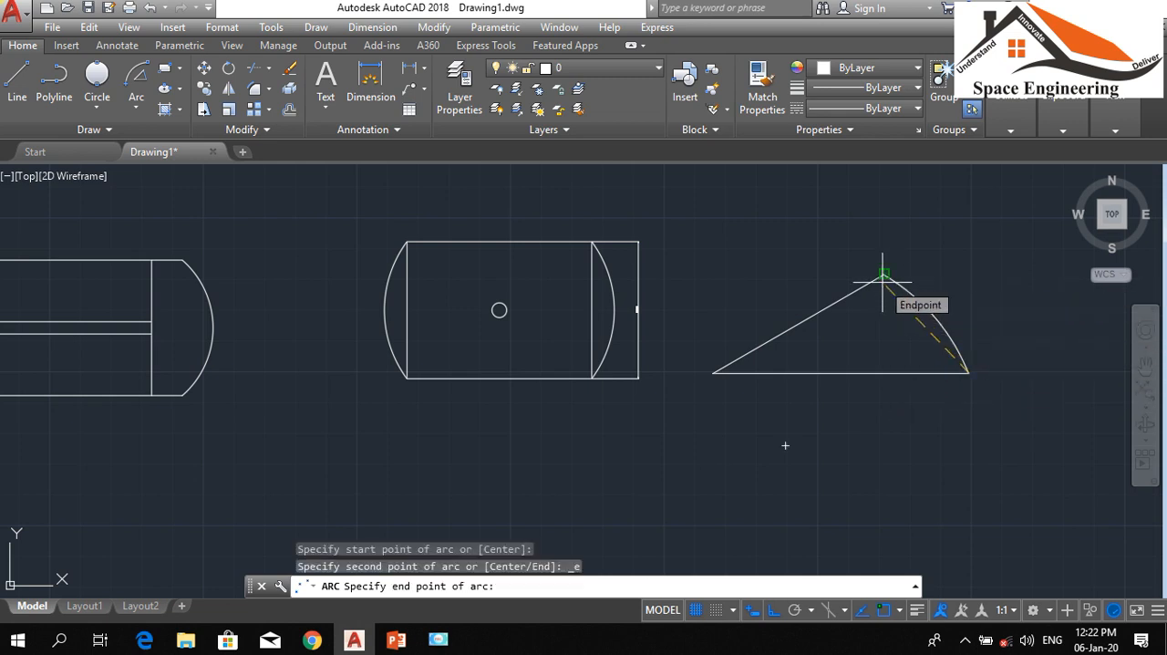
pyautogui.scroll(2, 899, 275)
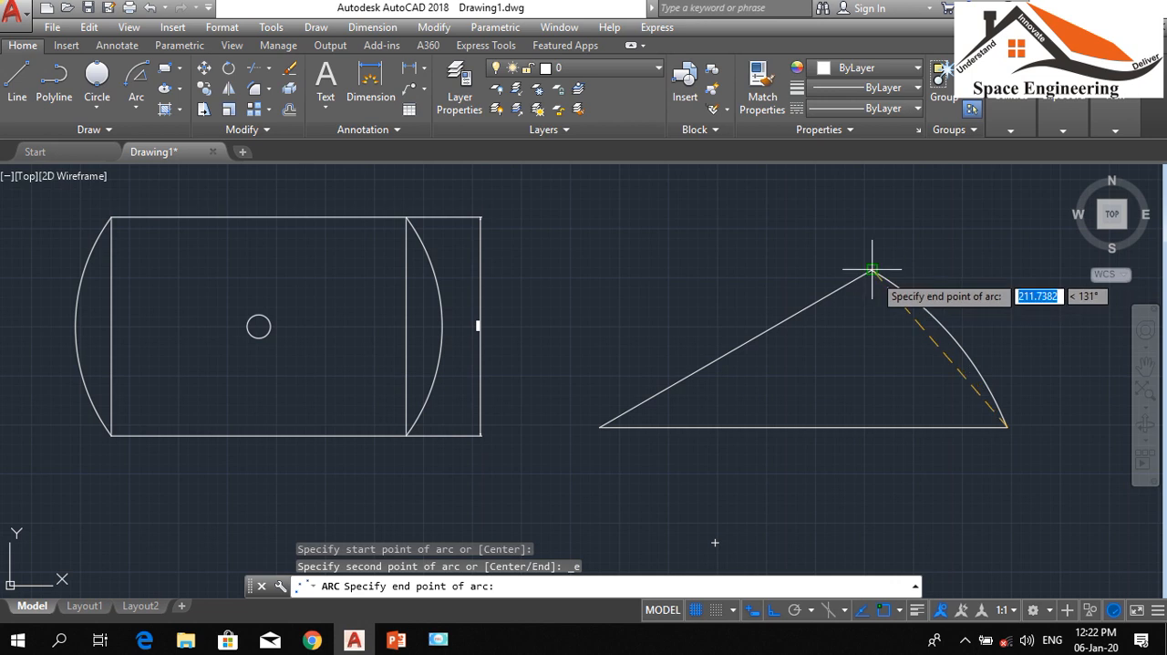
pyautogui.click(873, 271)
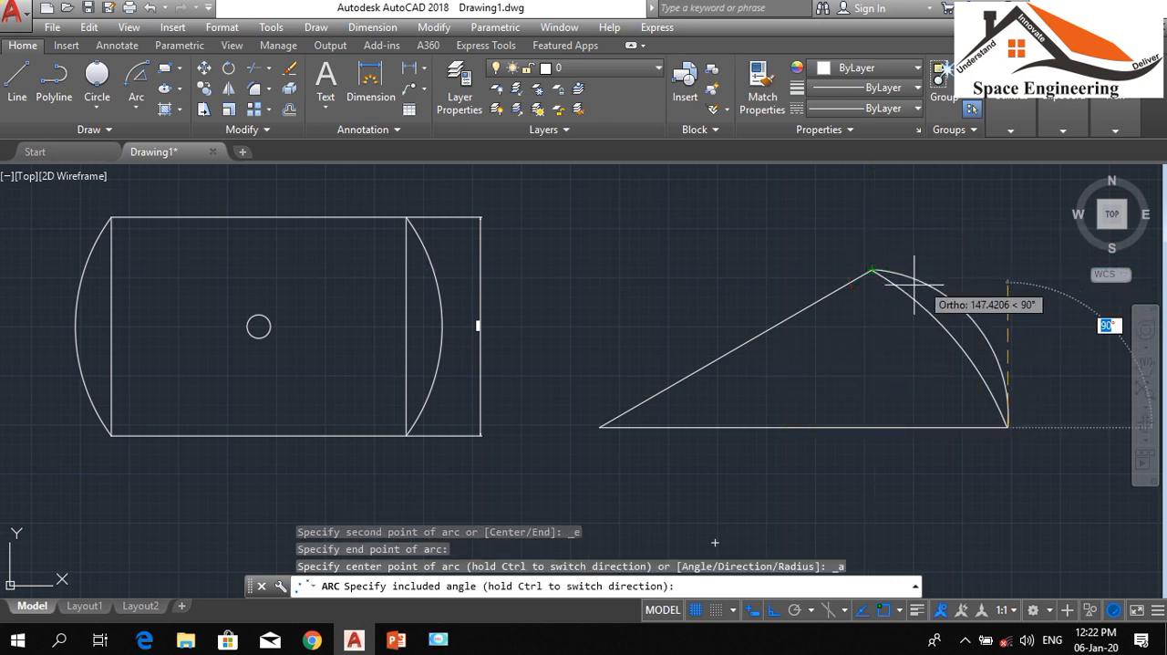
pyautogui.click(774, 613)
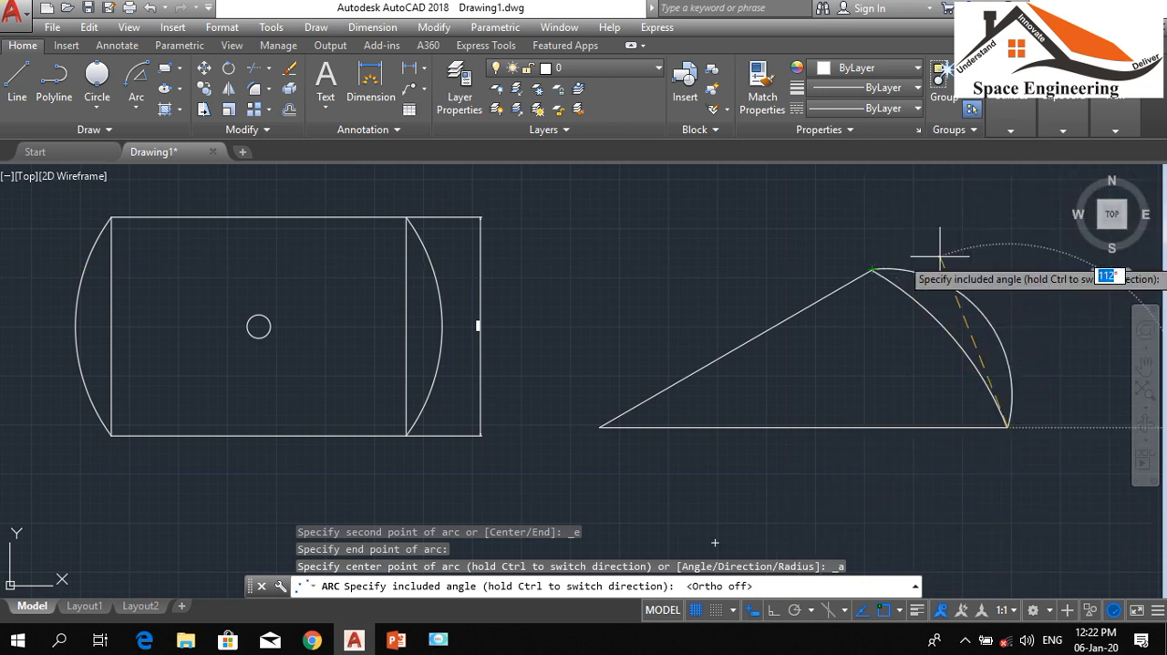
pyautogui.press('Escape')
pyautogui.press('Escape')
pyautogui.press('Escape')
pyautogui.scroll(-6, 321, 334)
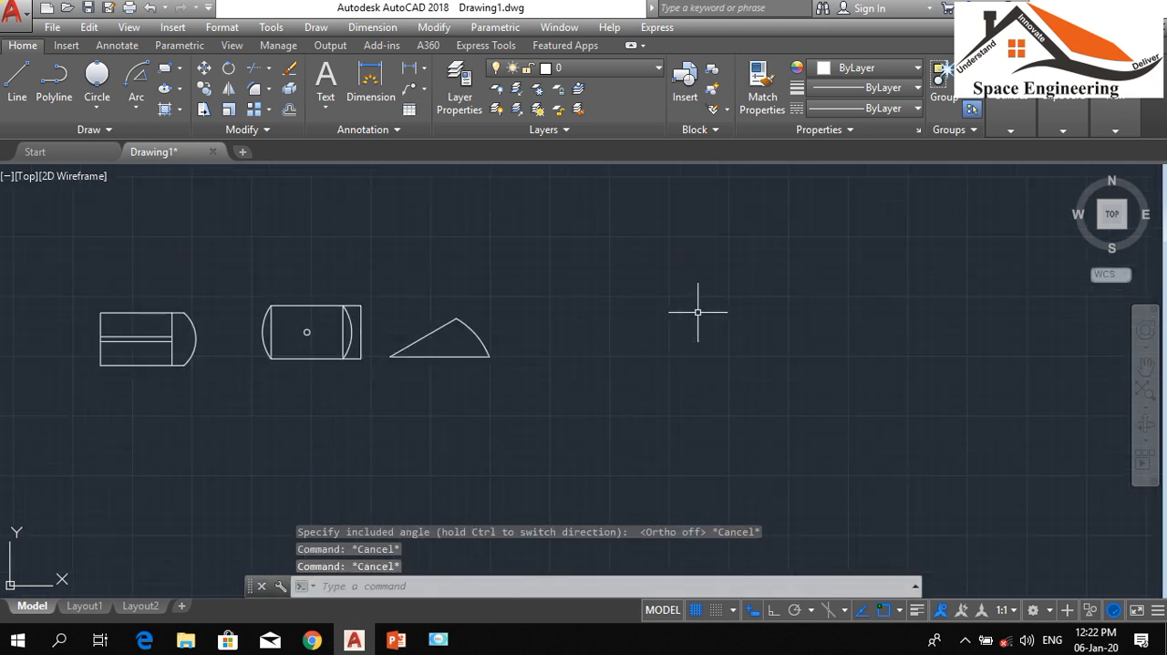
# Draw a large upright rectangle in the empty area to the right of the sector
pyautogui.press('Return')
pyautogui.click(573, 311)
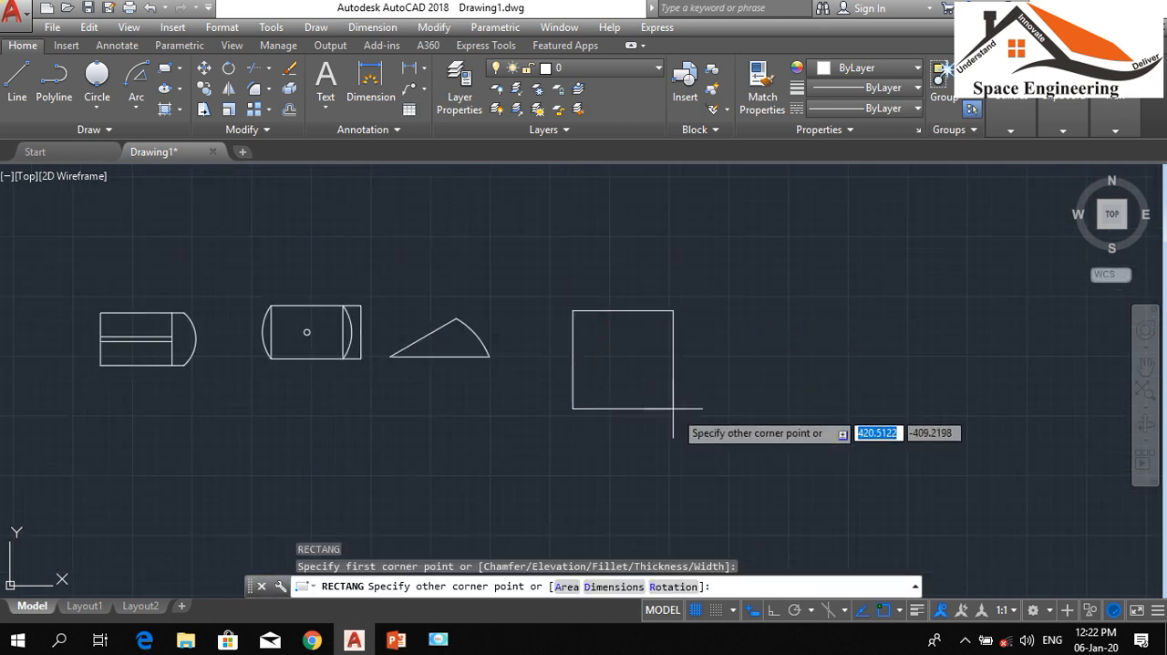
pyautogui.click(705, 490)
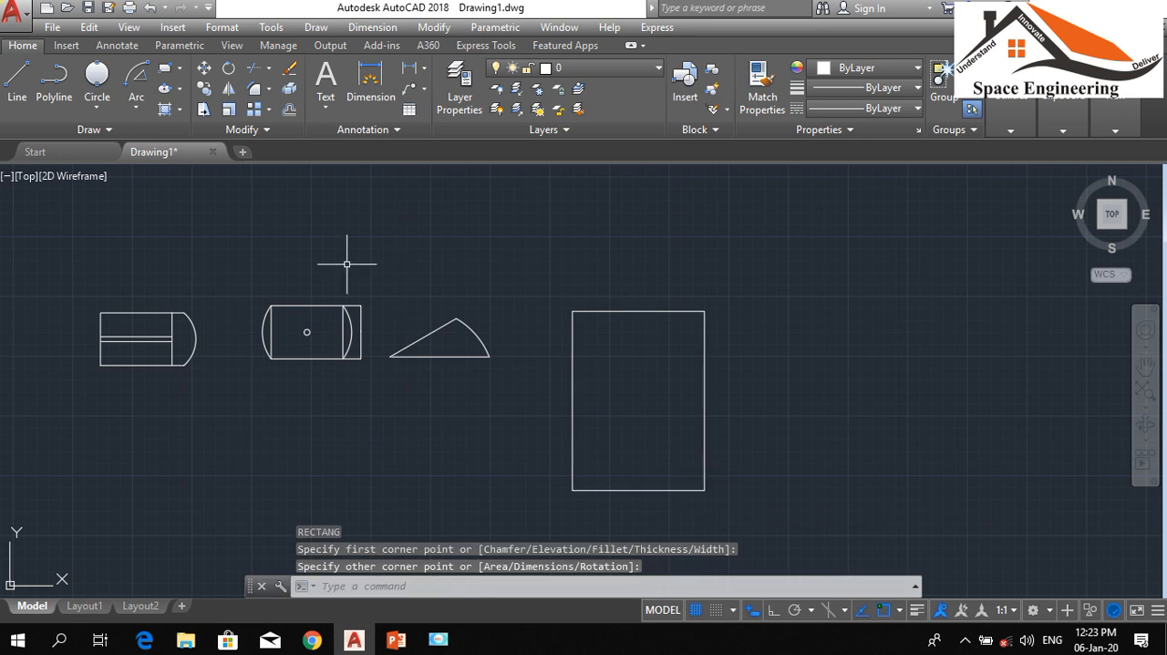
# Draw a short vertical line upward from the midpoint of the new rectangle's top edge
pyautogui.moveTo(227, 161)
pyautogui.scroll(2, 419, 207)
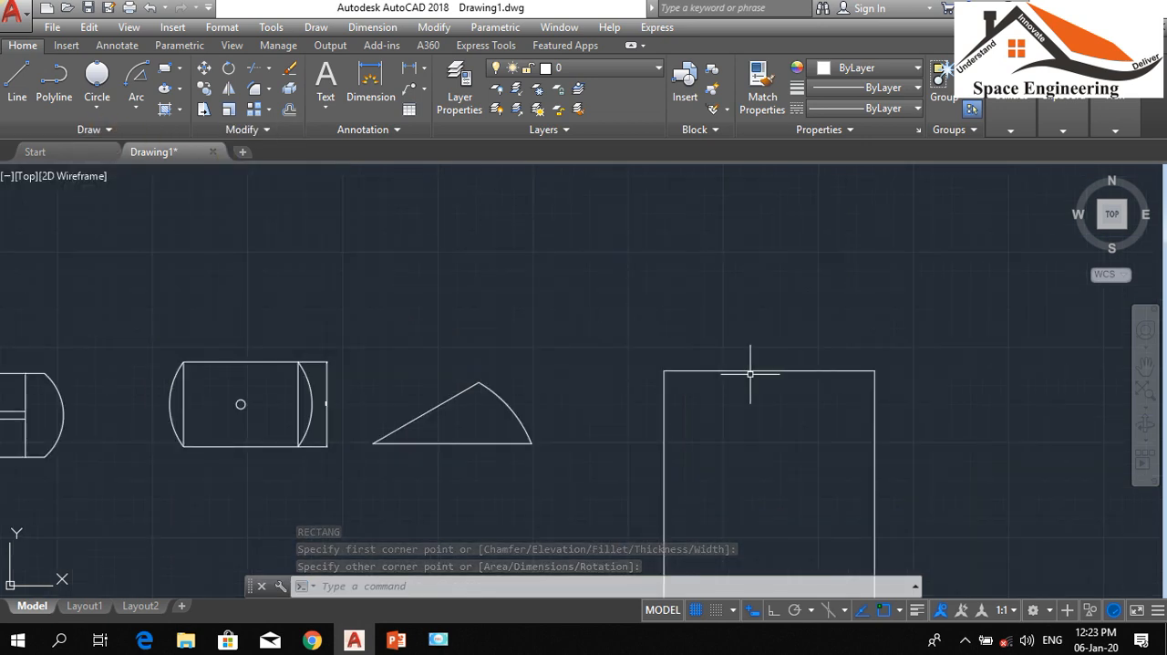
pyautogui.scroll(2, 815, 383)
pyautogui.write('l')
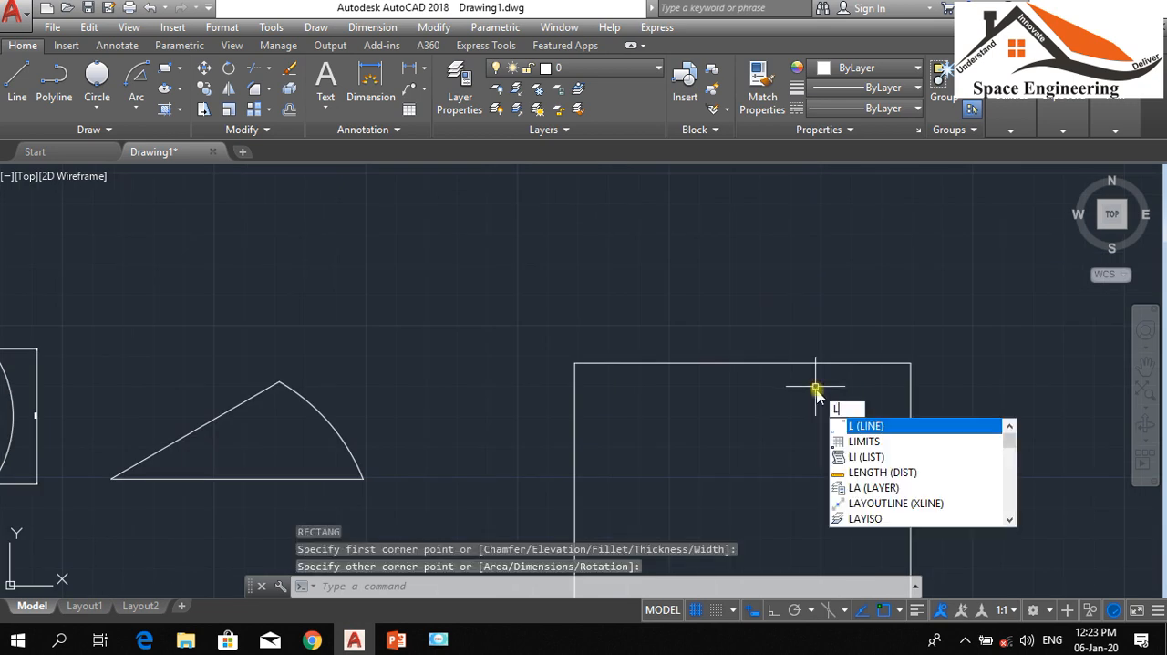
pyautogui.press('Return')
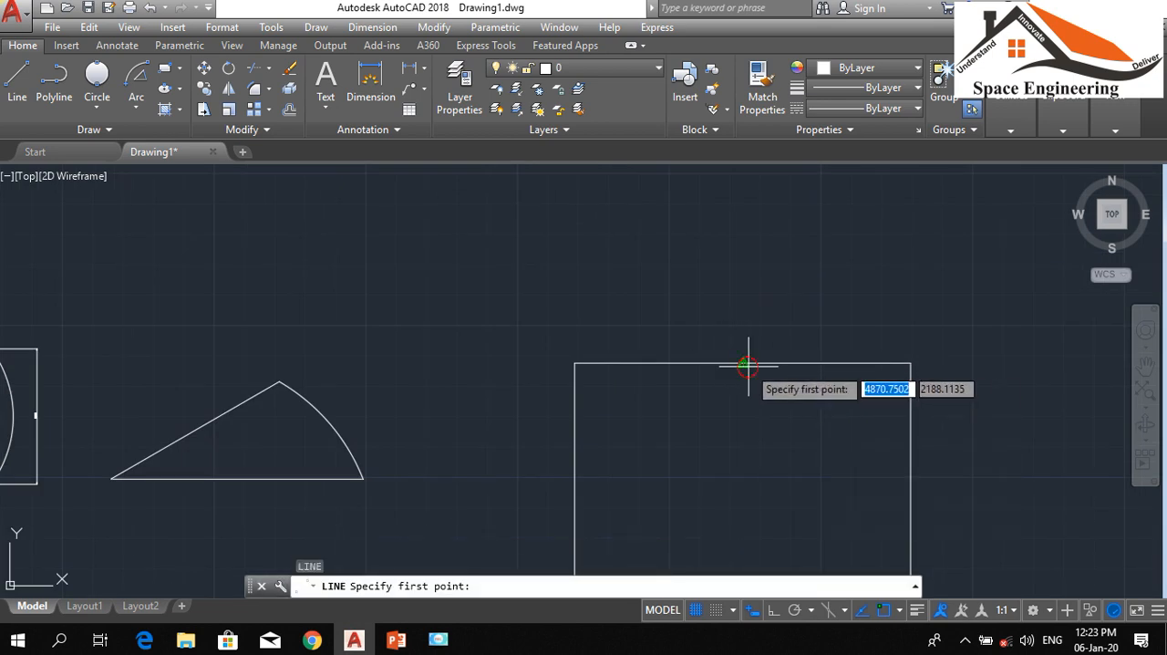
pyautogui.click(748, 366)
pyautogui.click(744, 314)
pyautogui.press('Return')
pyautogui.scroll(-4, 605, 268)
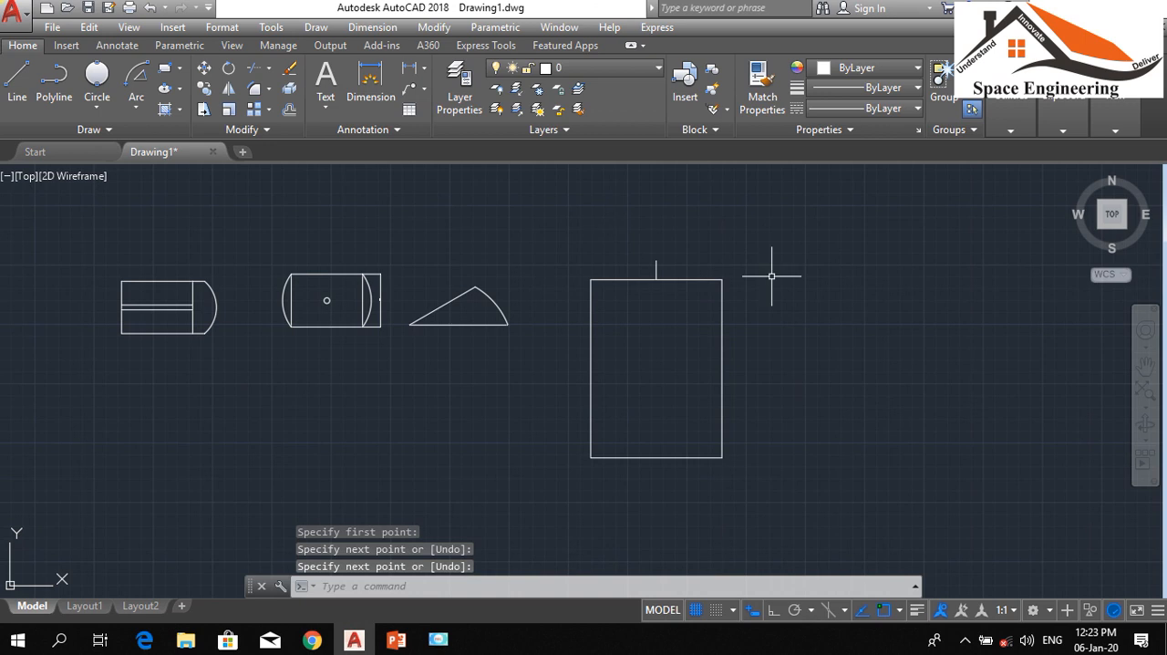
pyautogui.click(143, 107)
pyautogui.click(170, 145)
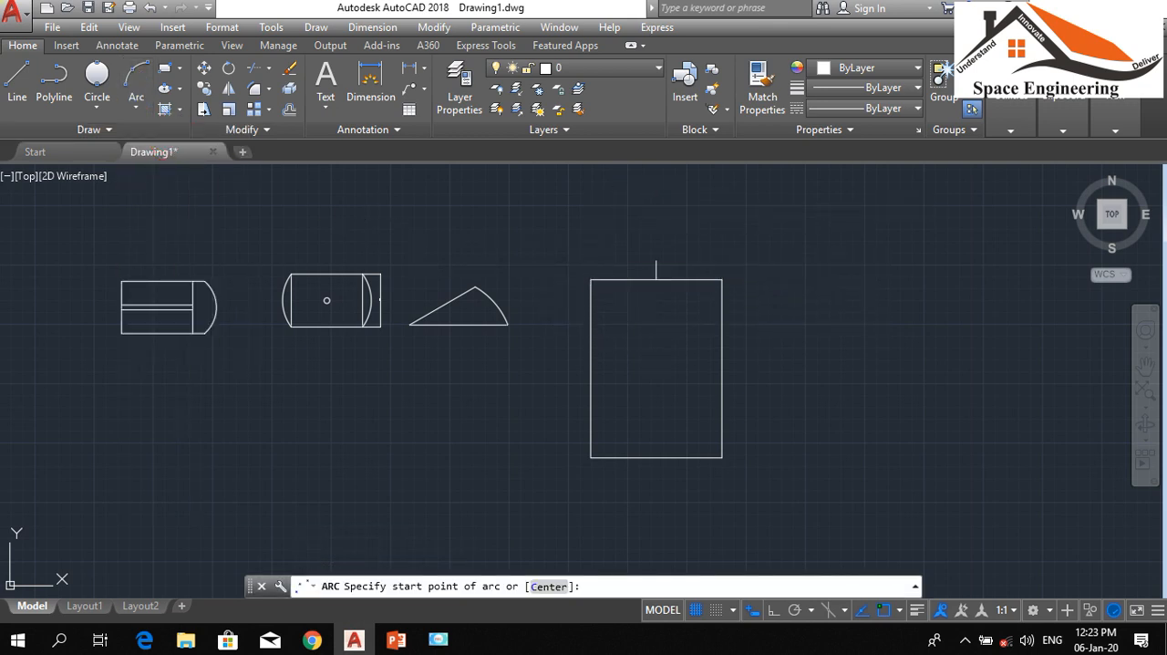
pyautogui.press('Escape')
pyautogui.press('Escape')
pyautogui.press('Escape')
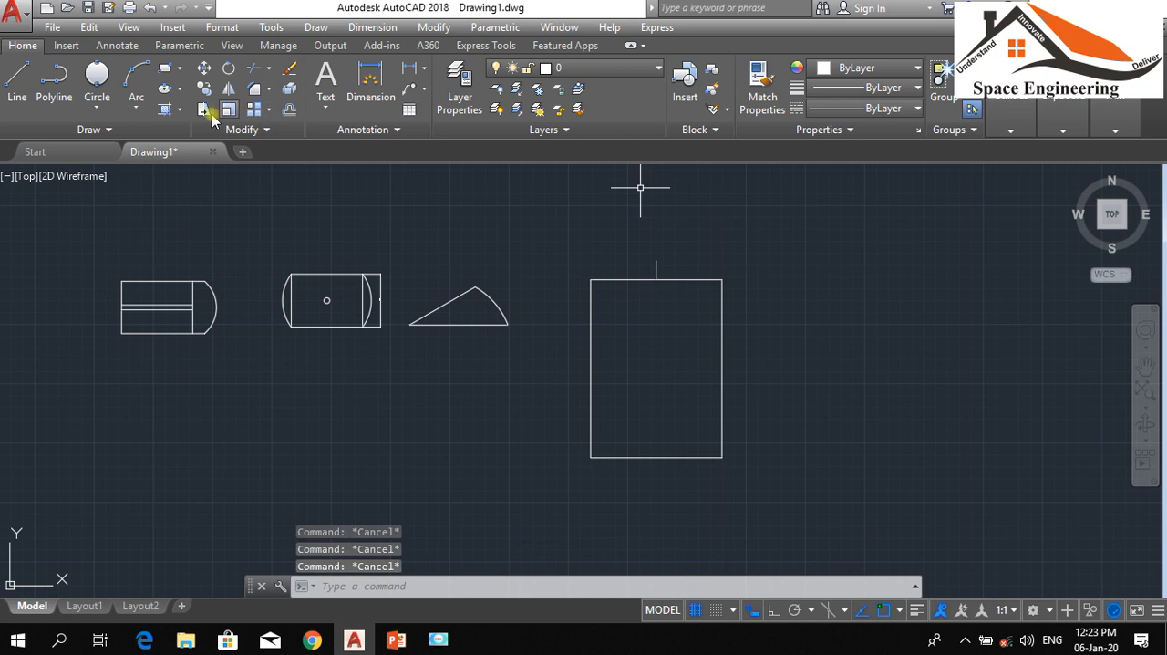
# Draw a Start, End, Angle arc from the large rectangle's top-right corner to its top-left corner with an included angle of about 23°
pyautogui.click(136, 108)
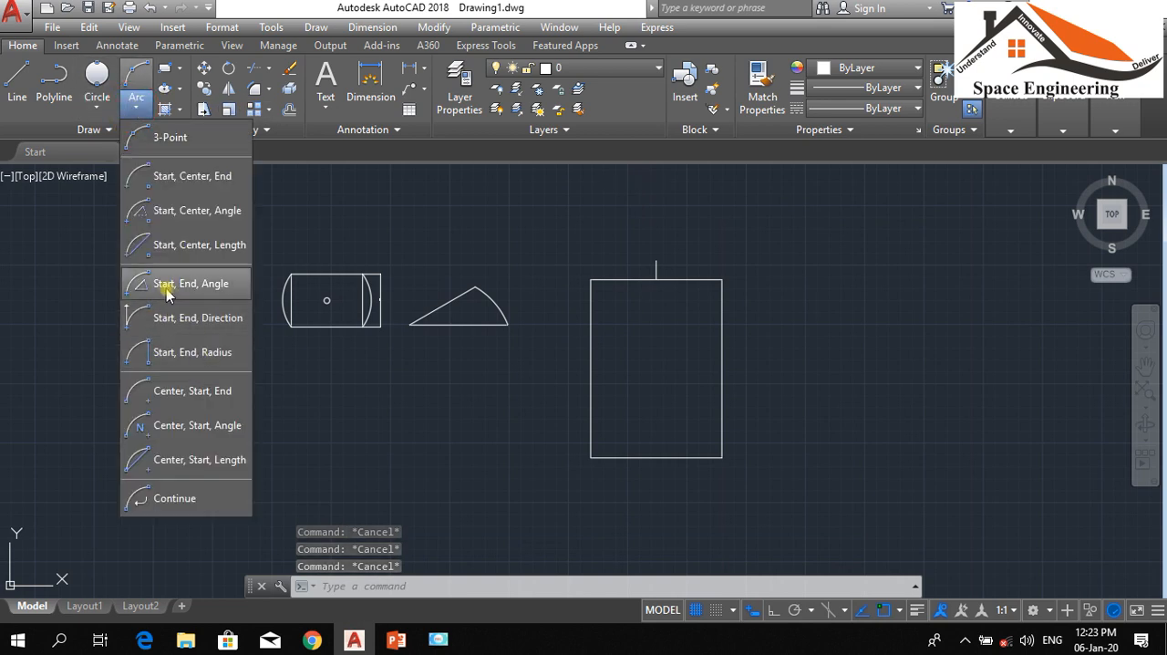
pyautogui.click(166, 283)
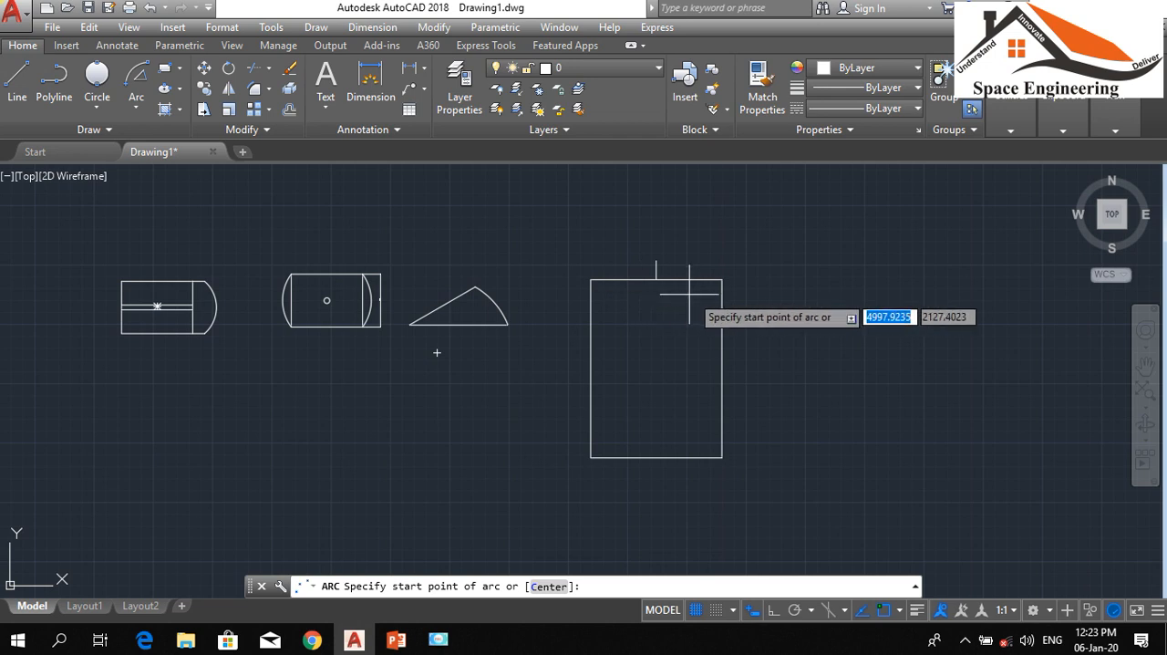
pyautogui.click(722, 279)
pyautogui.click(591, 279)
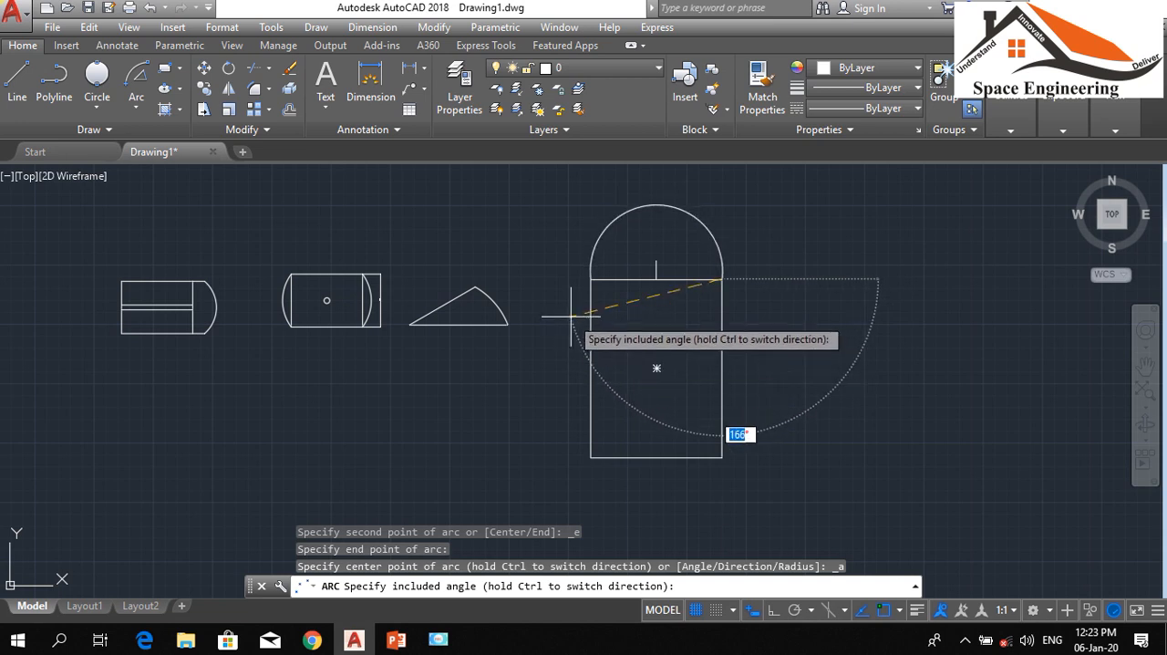
pyautogui.click(765, 261)
pyautogui.scroll(3, 682, 276)
pyautogui.scroll(-2, 638, 268)
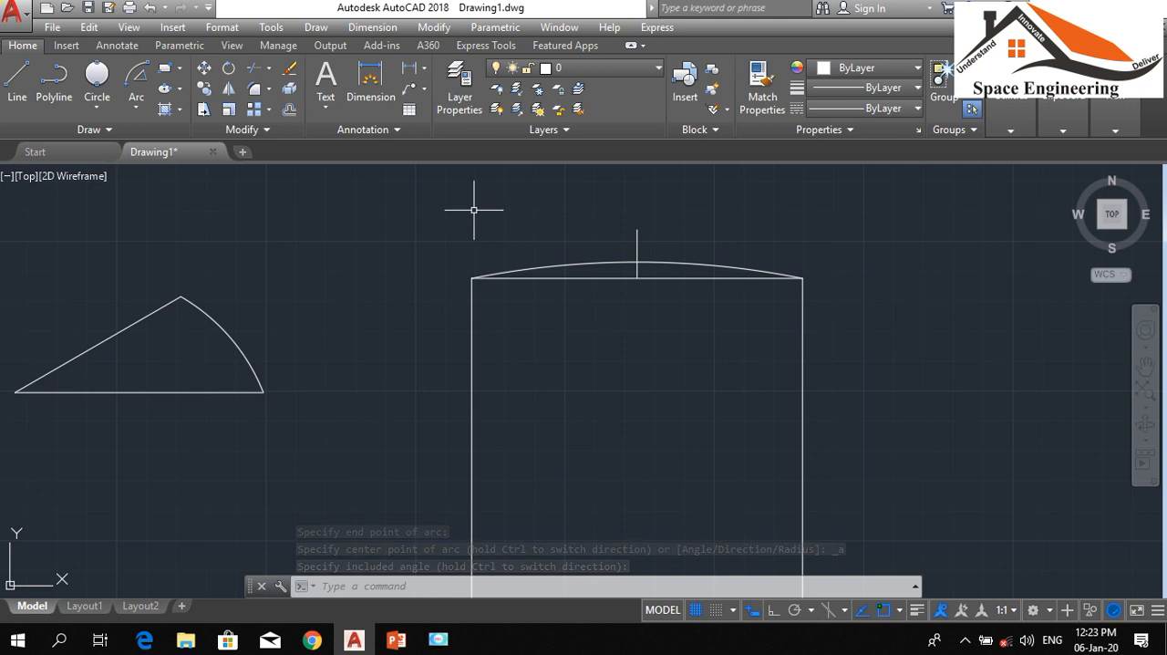
# Draw a Start, End, Direction arc bulging downward from the large rectangle's bottom-left corner to its bottom-right corner
pyautogui.scroll(-6, 665, 286)
pyautogui.scroll(2, 663, 283)
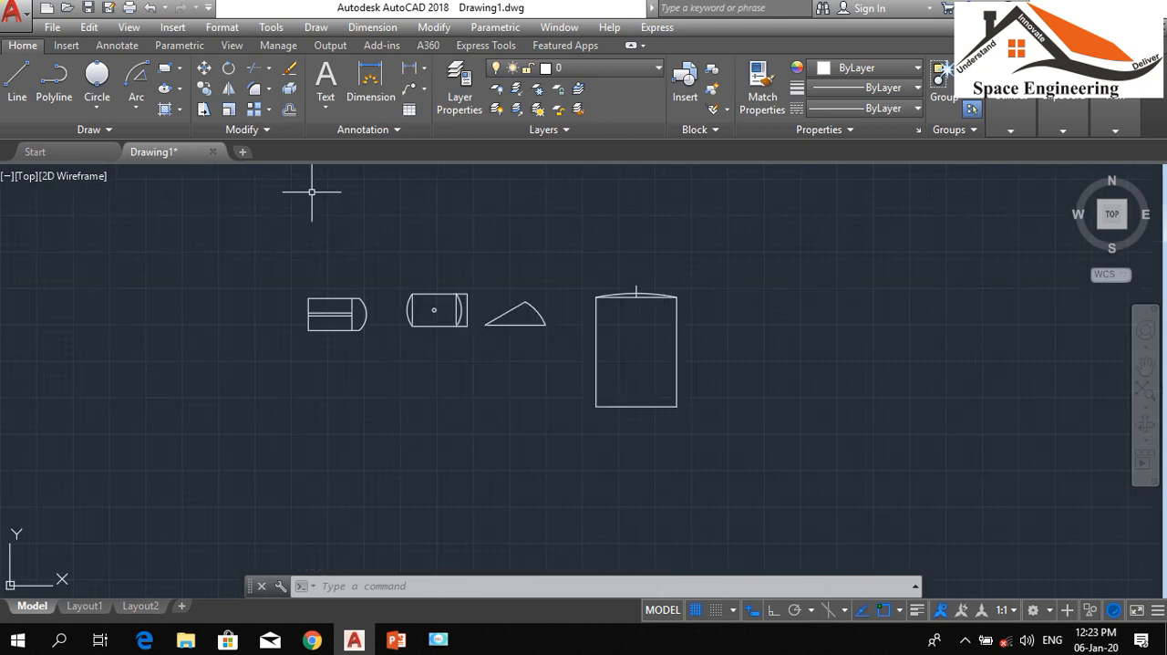
pyautogui.click(136, 107)
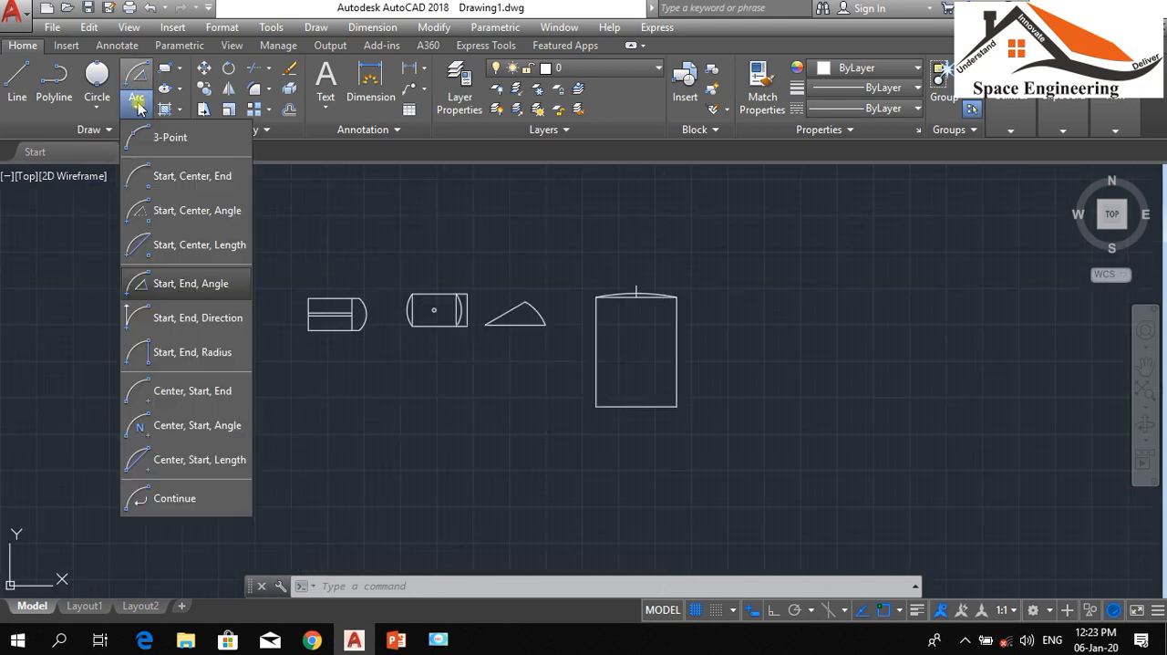
pyautogui.click(170, 318)
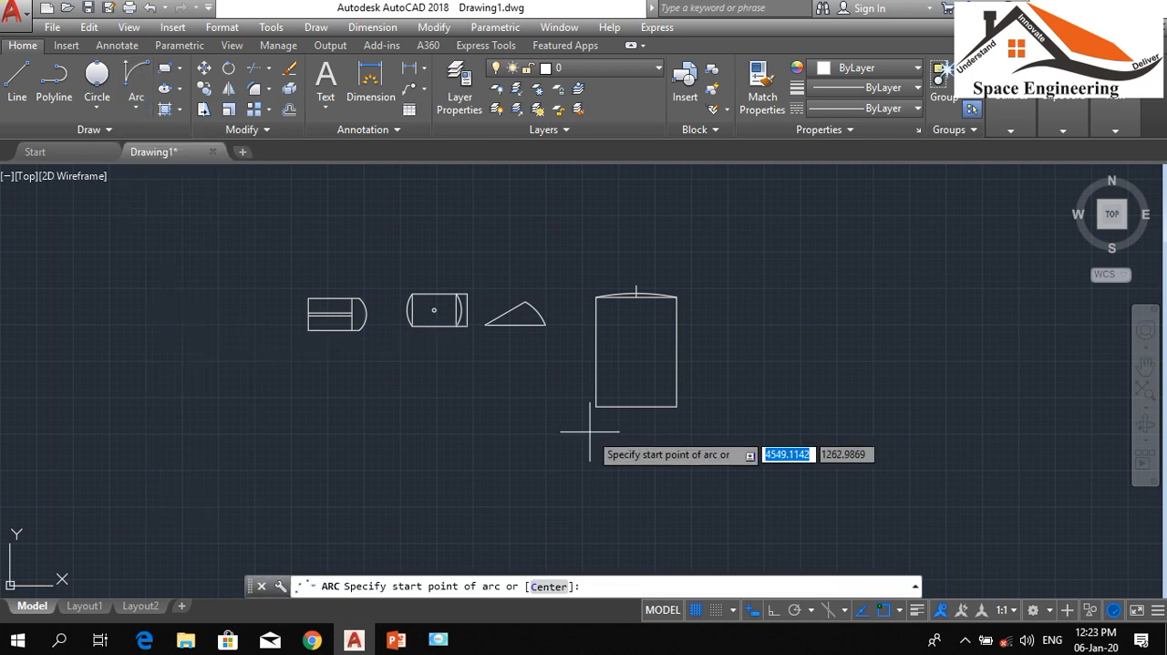
pyautogui.scroll(4, 582, 408)
pyautogui.click(526, 363)
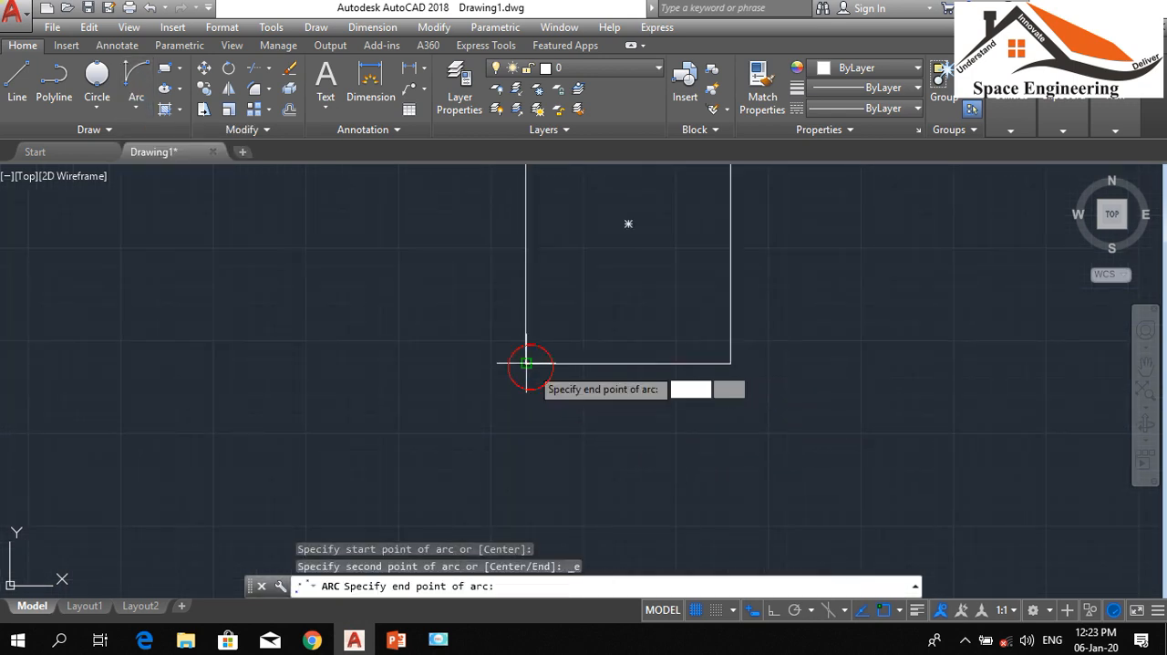
pyautogui.click(730, 363)
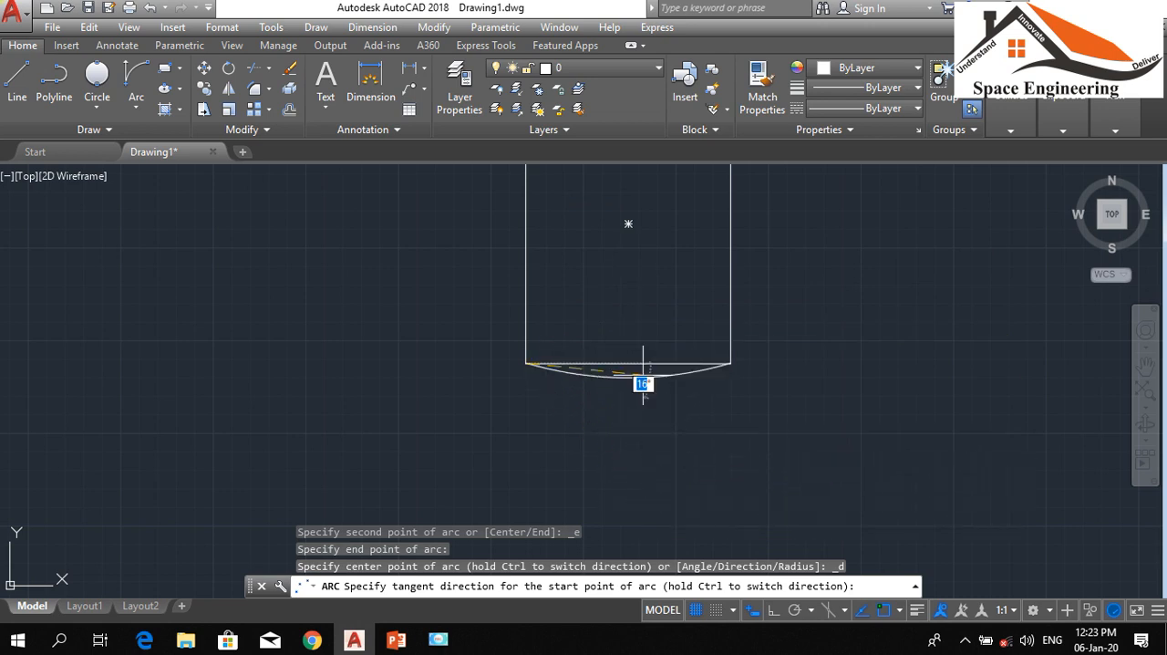
pyautogui.click(619, 475)
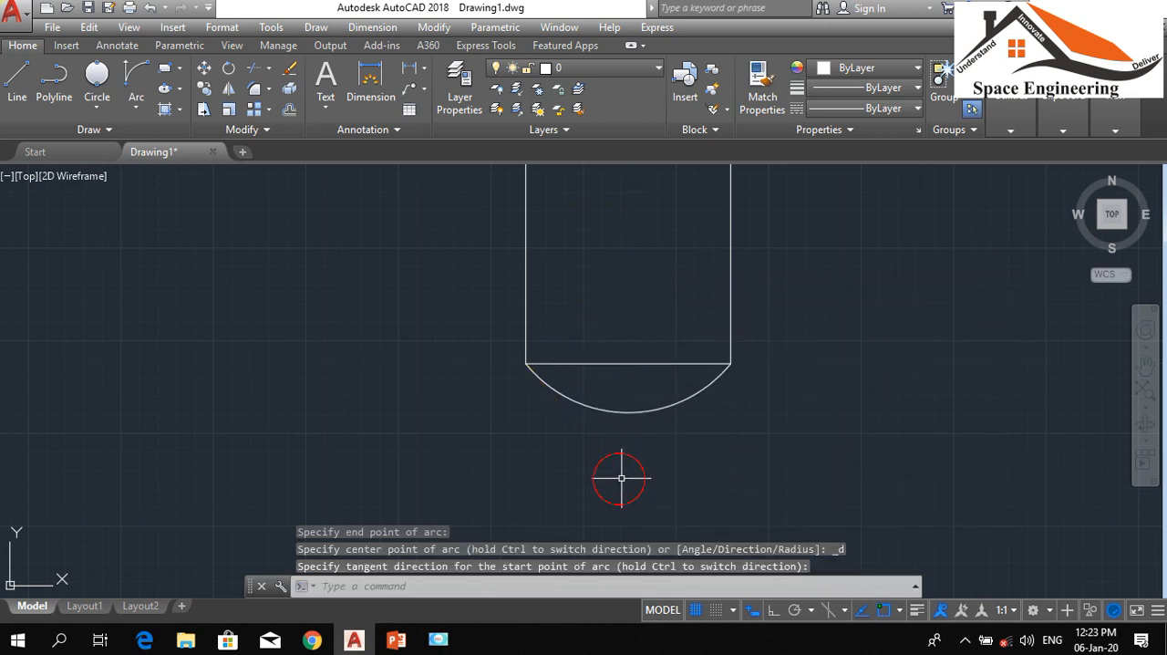
# Draw a Start, End, Radius arc from the large rectangle's top-right corner to its bottom-right corner with a radius of about 415
pyautogui.click(128, 110)
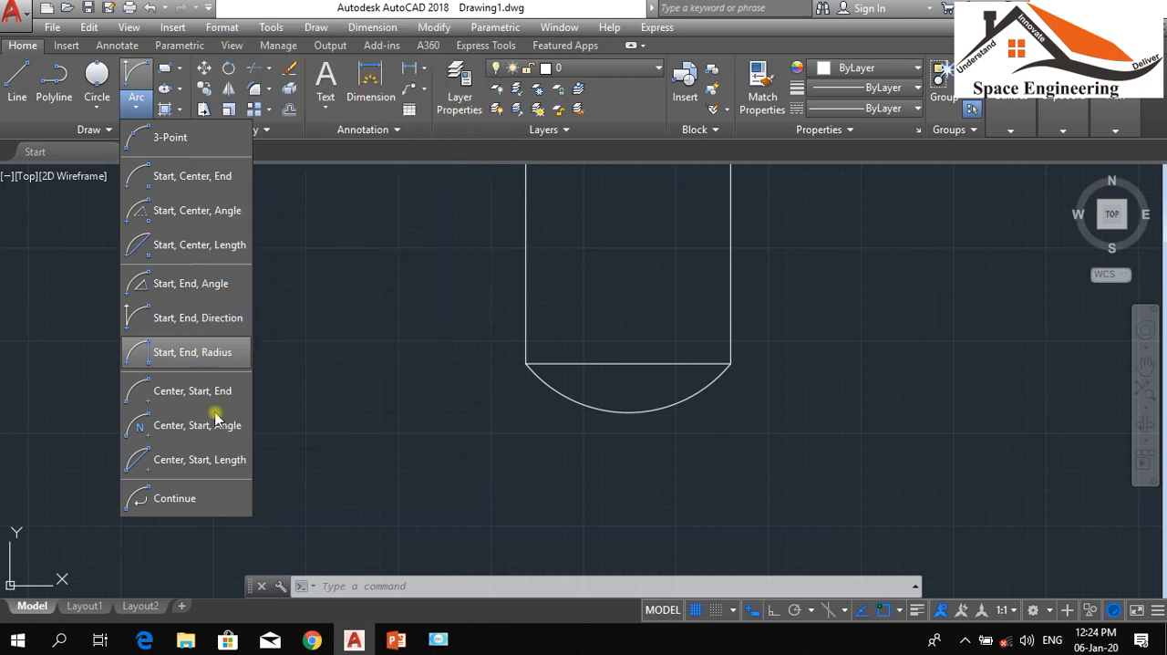
pyautogui.click(196, 352)
pyautogui.scroll(-2, 290, 409)
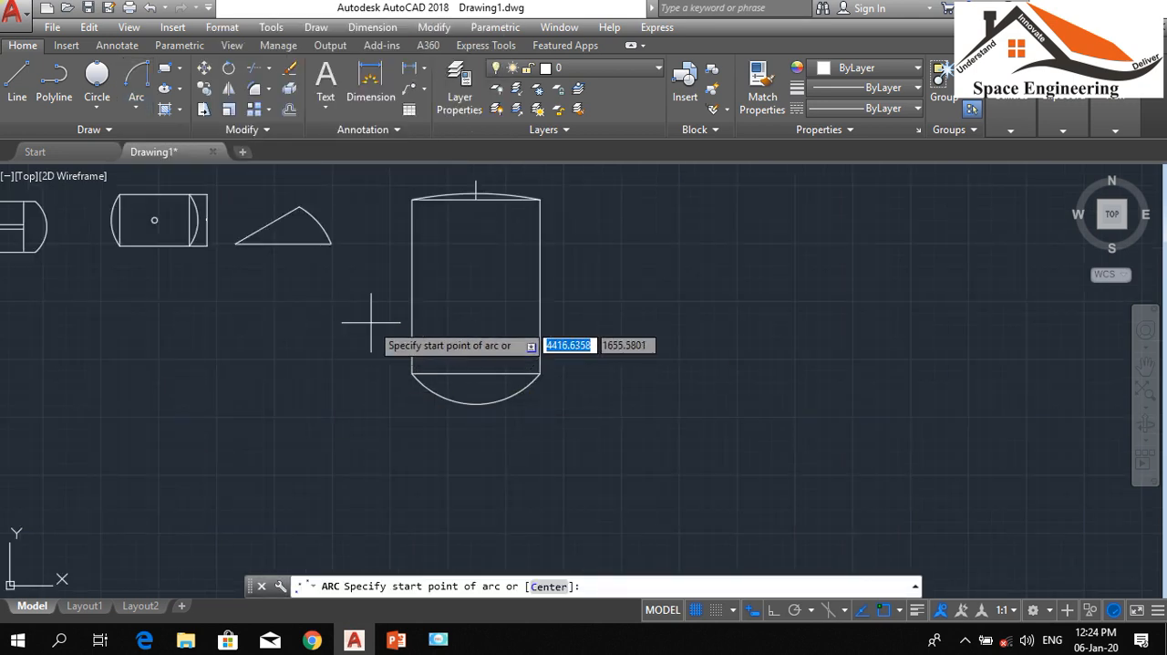
pyautogui.click(540, 199)
pyautogui.click(540, 373)
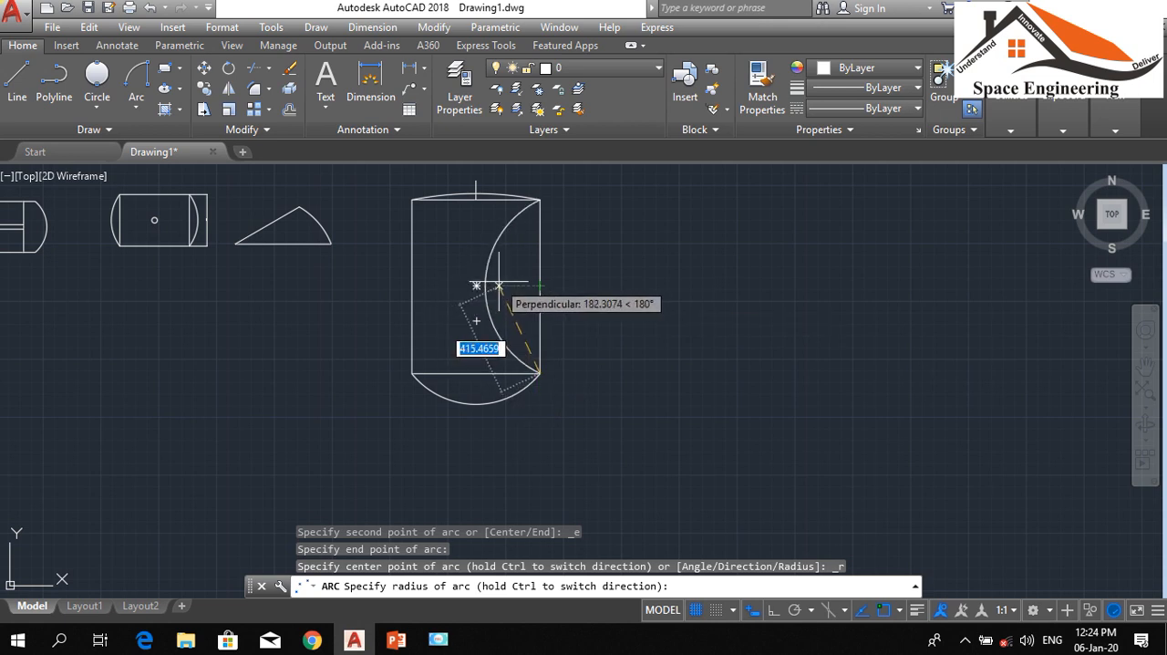
pyautogui.click(560, 287)
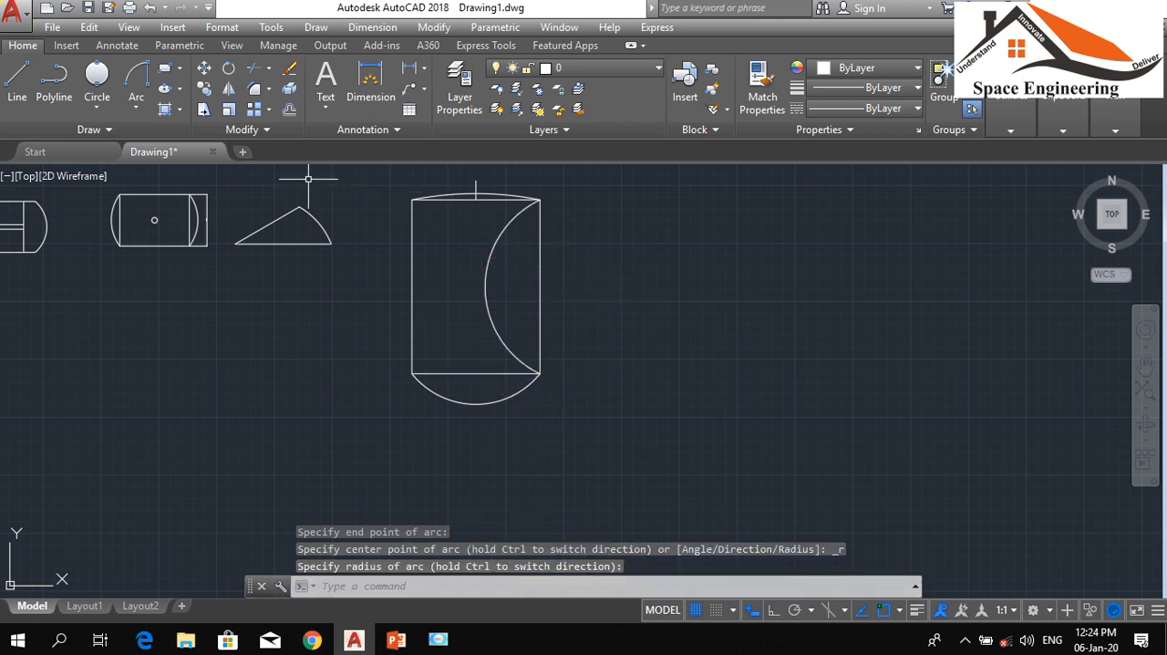
# Try a Center, Start, End arc centred on the small circle, starting from the top end of the existing arc on its right
pyautogui.click(136, 108)
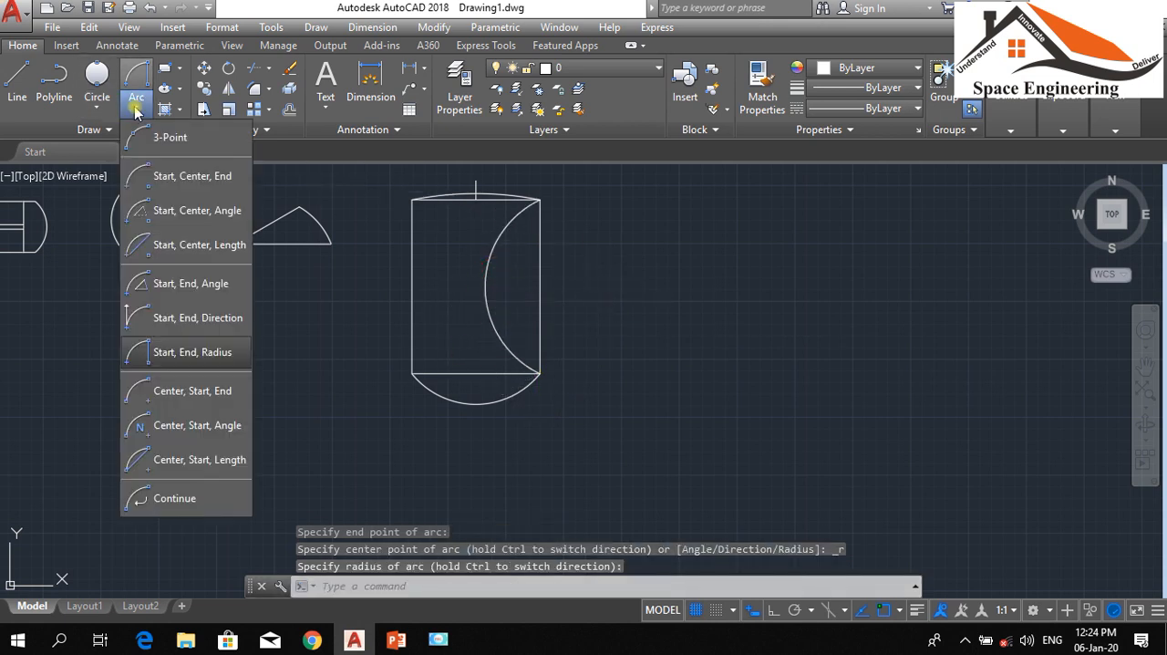
pyautogui.click(179, 393)
pyautogui.scroll(-2, 573, 365)
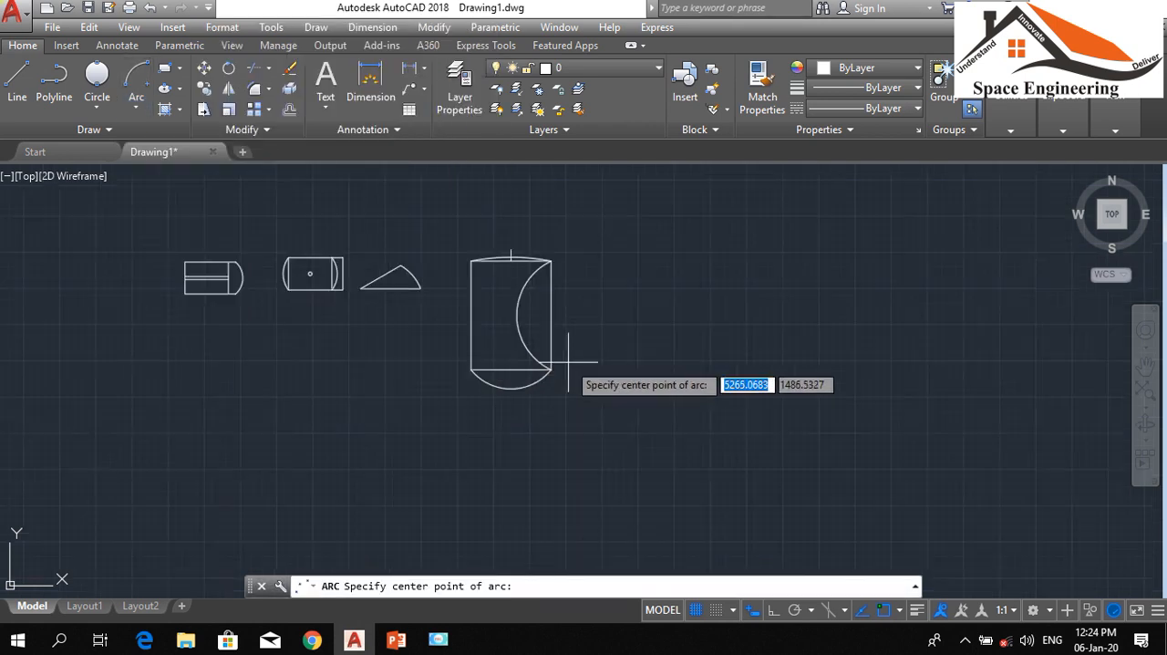
pyautogui.scroll(4, 339, 319)
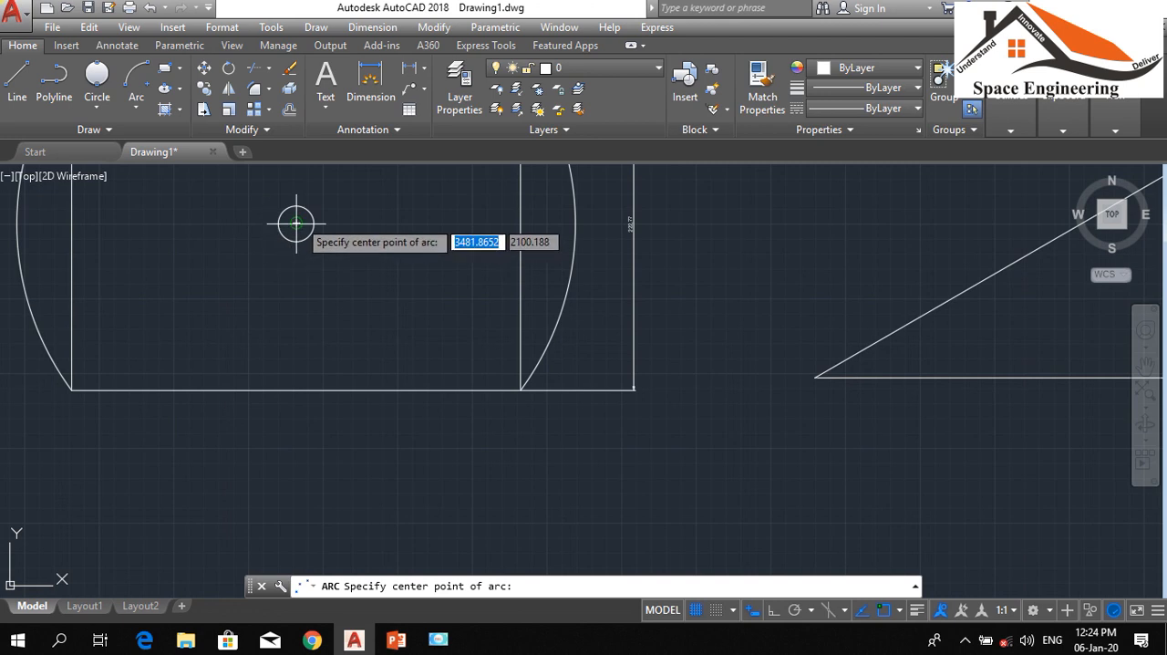
pyautogui.click(297, 223)
pyautogui.scroll(-2, 342, 354)
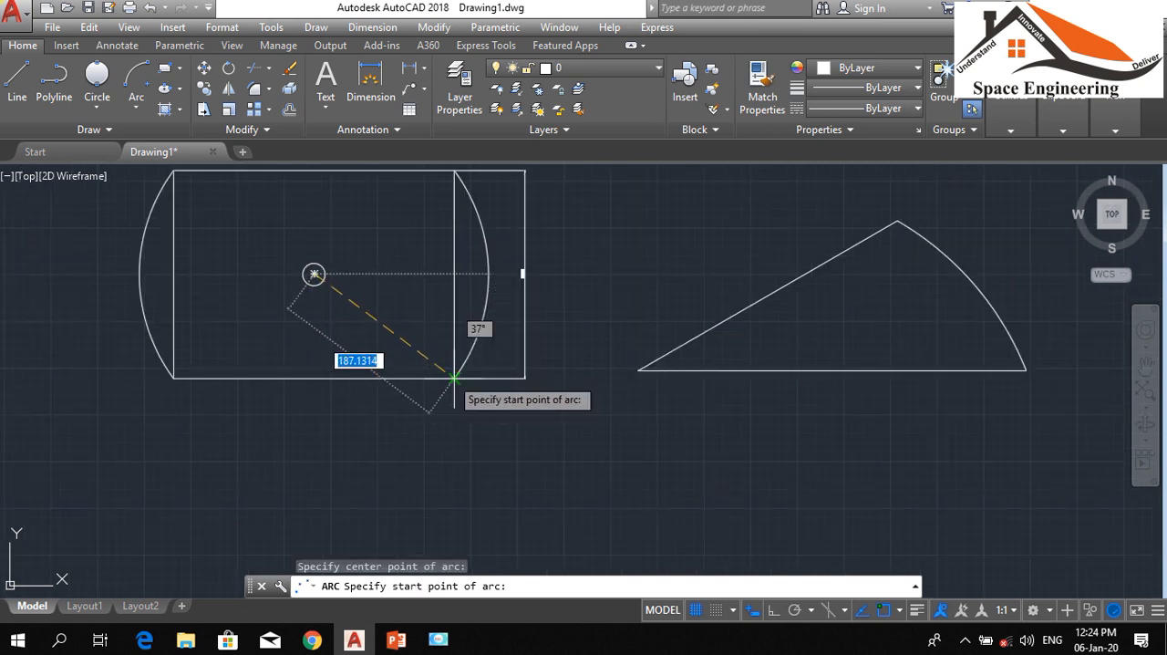
pyautogui.click(455, 170)
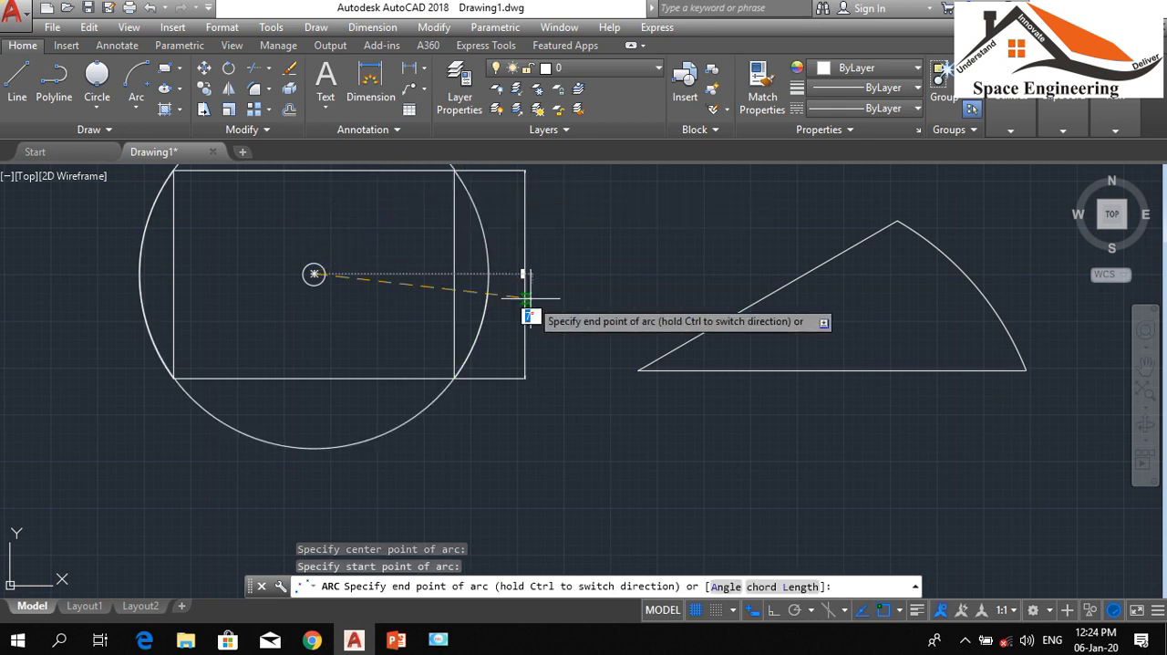
pyautogui.scroll(-3, 247, 369)
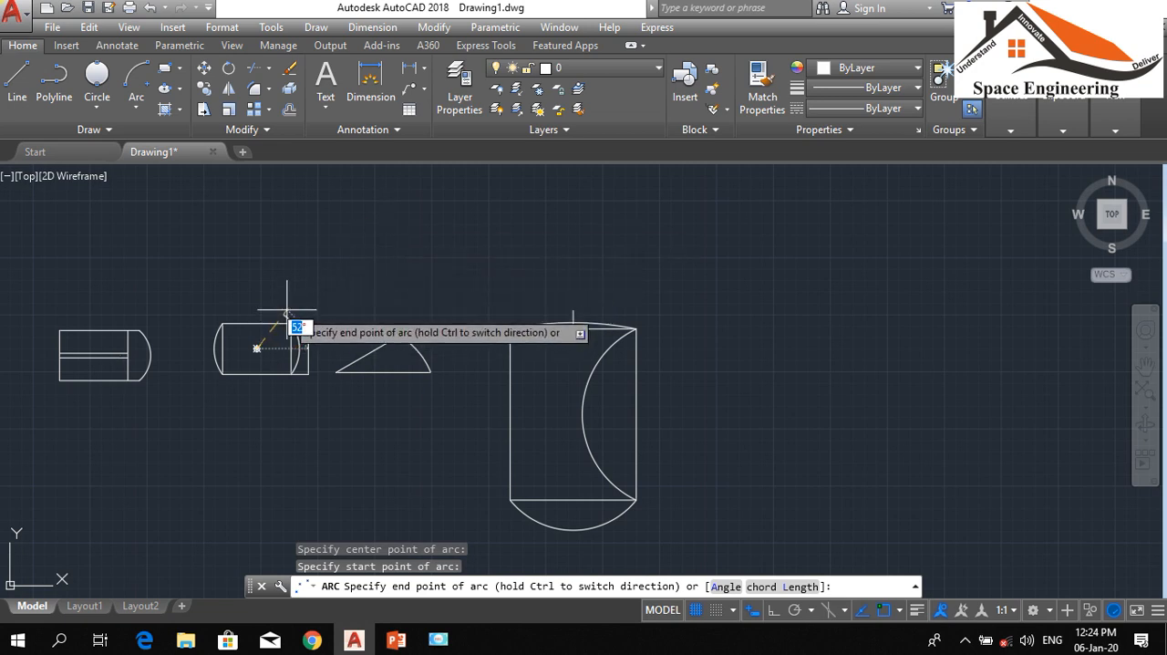
pyautogui.press('Escape')
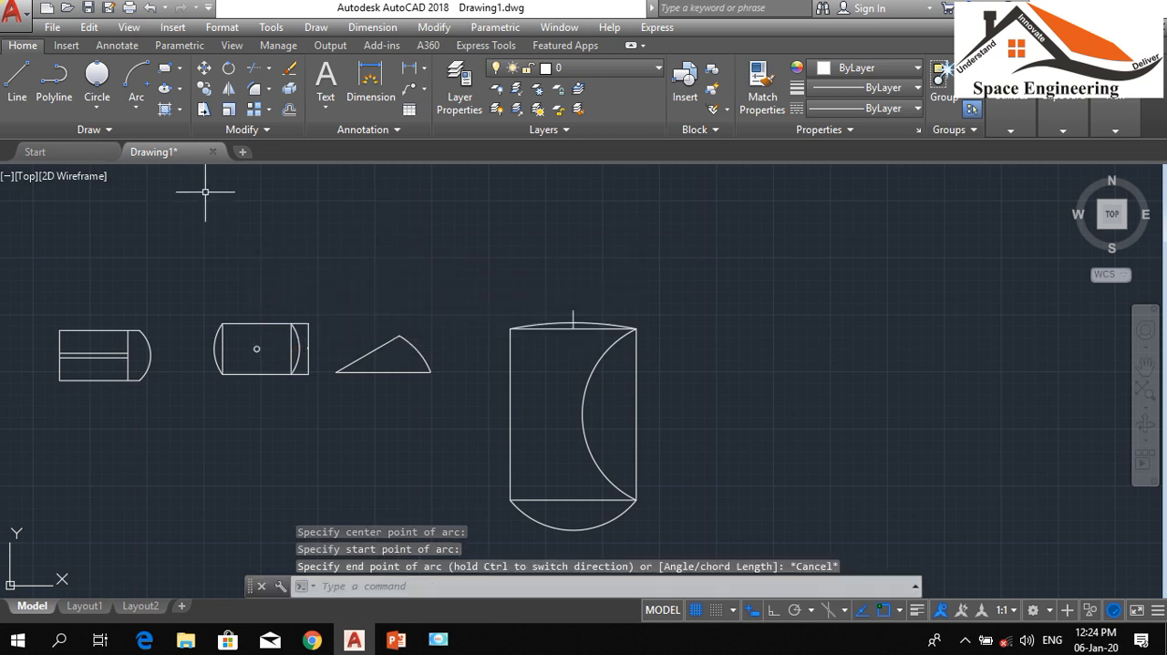
# Draw a shallow upward-bulging 3-Point arc in the empty area to the right of the large rectangle
pyautogui.click(140, 113)
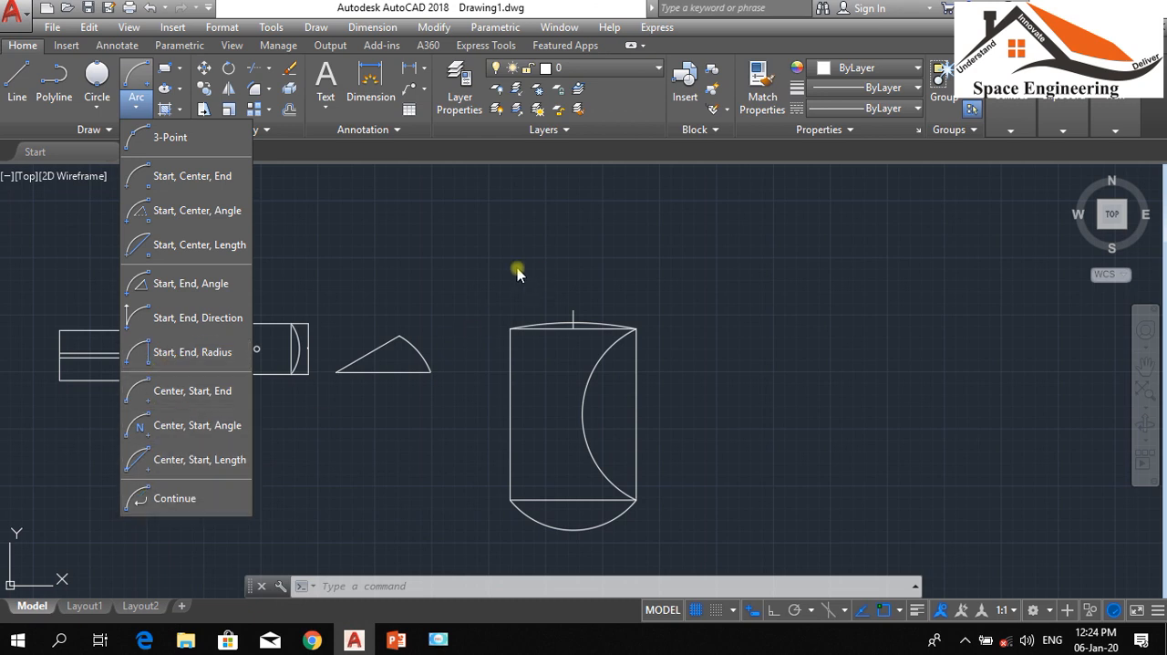
pyautogui.scroll(-4, 471, 292)
pyautogui.click(472, 289)
pyautogui.scroll(2, 541, 186)
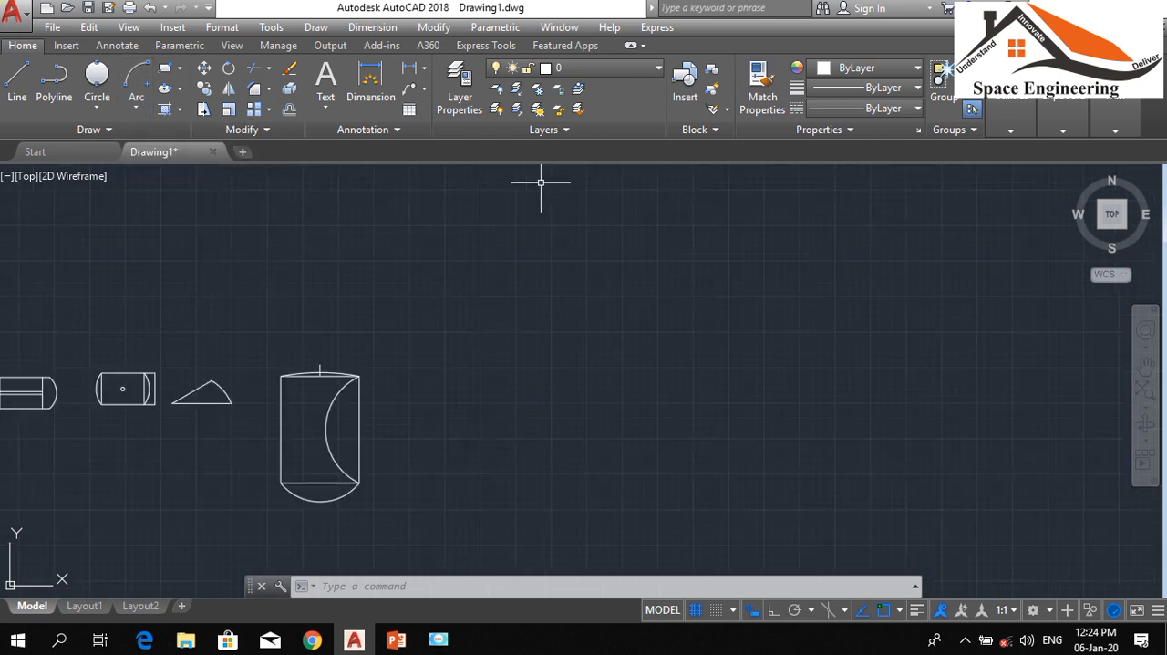
pyautogui.click(136, 116)
pyautogui.click(162, 209)
pyautogui.click(443, 363)
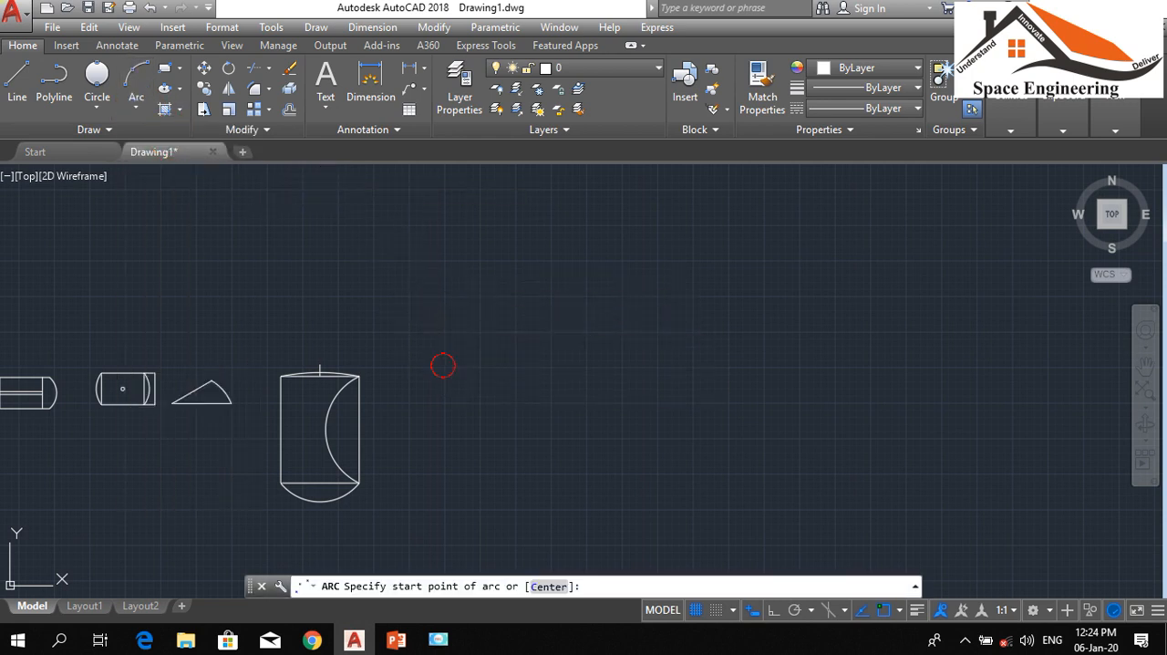
pyautogui.click(604, 351)
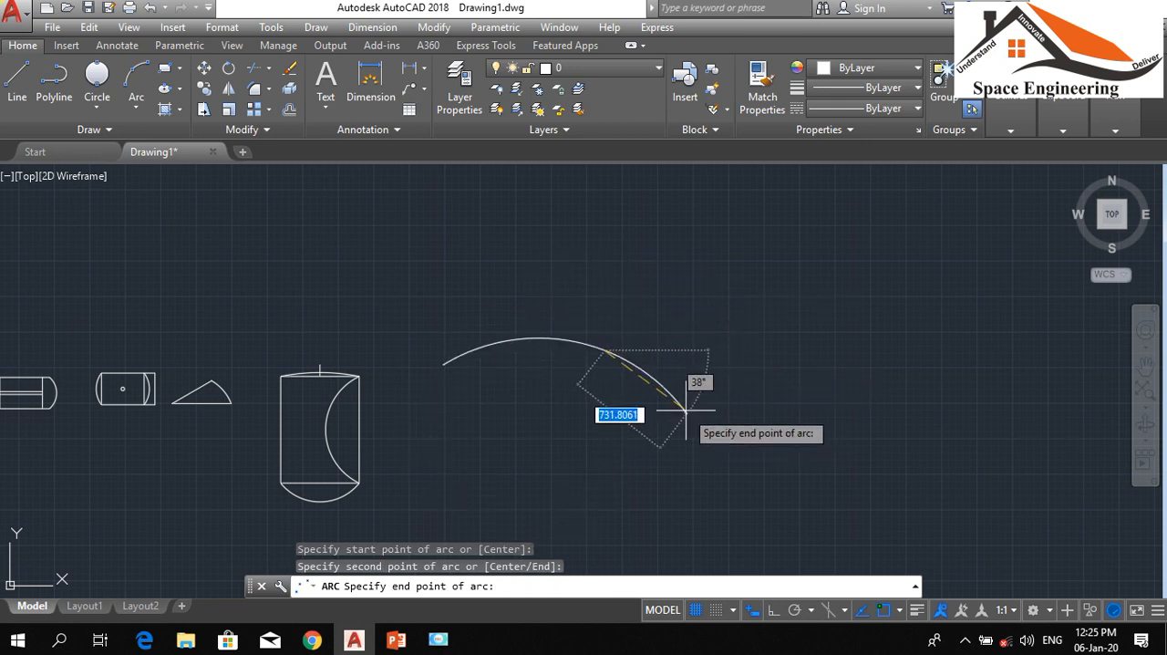
pyautogui.click(639, 375)
pyautogui.scroll(2, 778, 336)
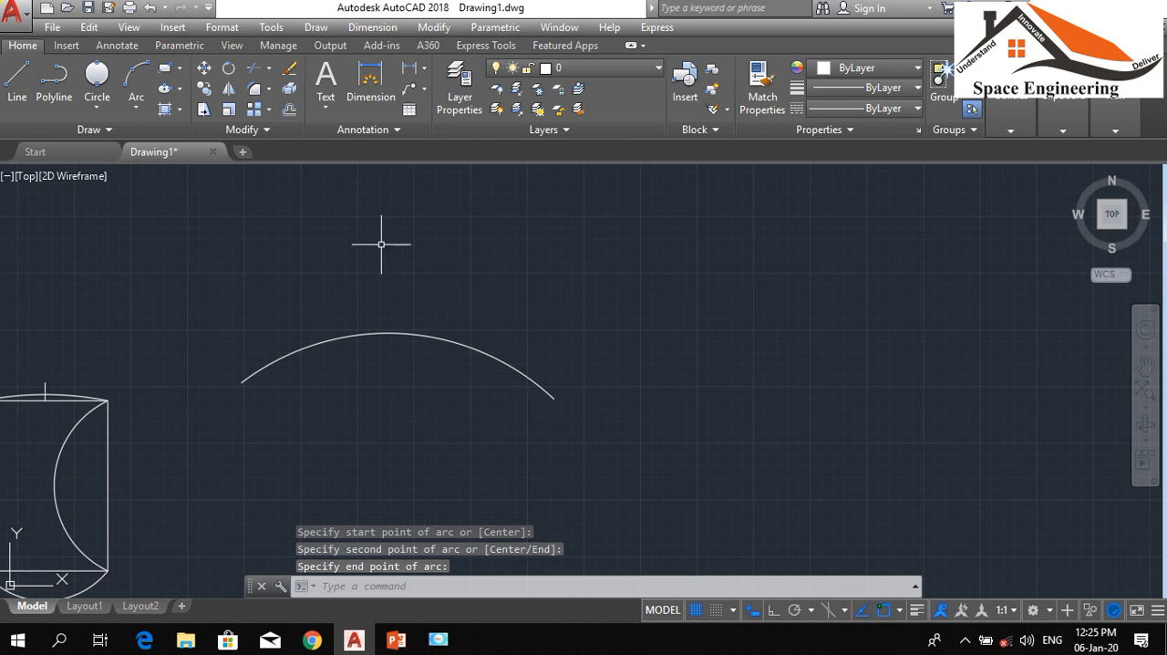
# Draw a downward-bulging 3-Point arc starting from the right endpoint of the shallow arc
pyautogui.click(133, 72)
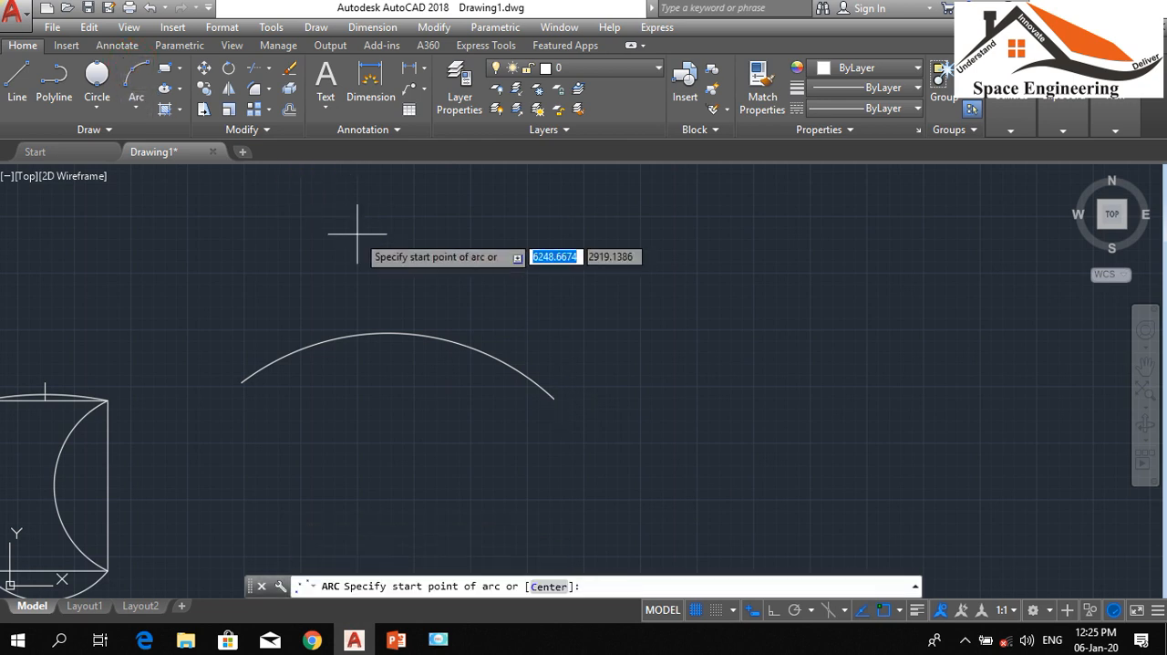
pyautogui.click(555, 398)
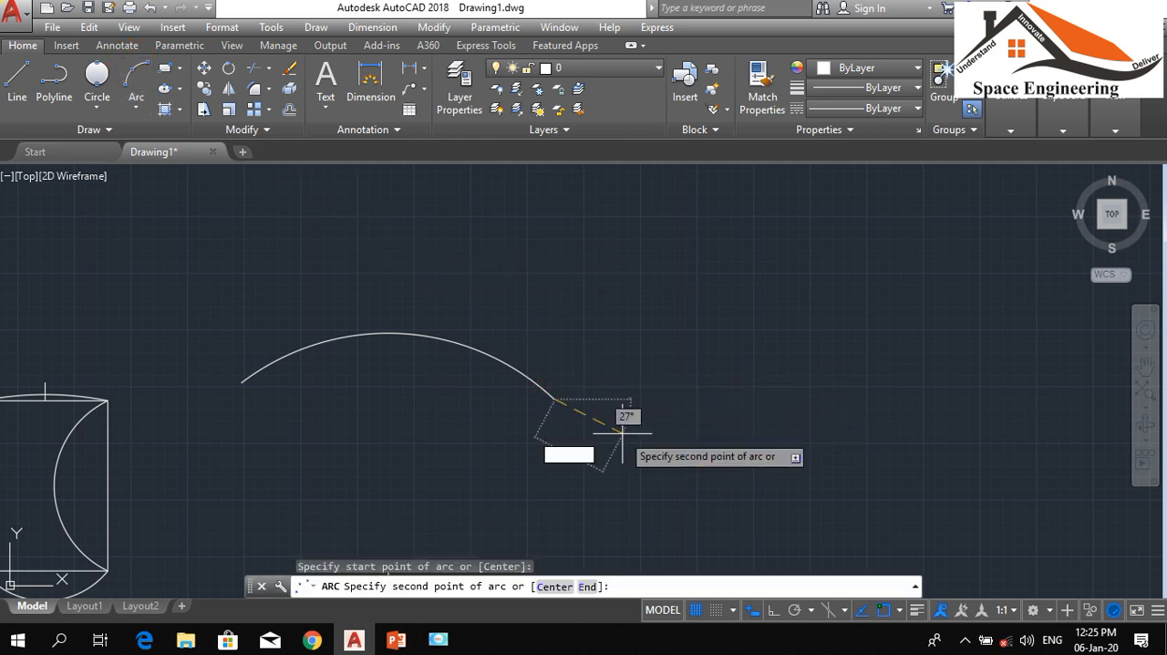
pyautogui.click(834, 538)
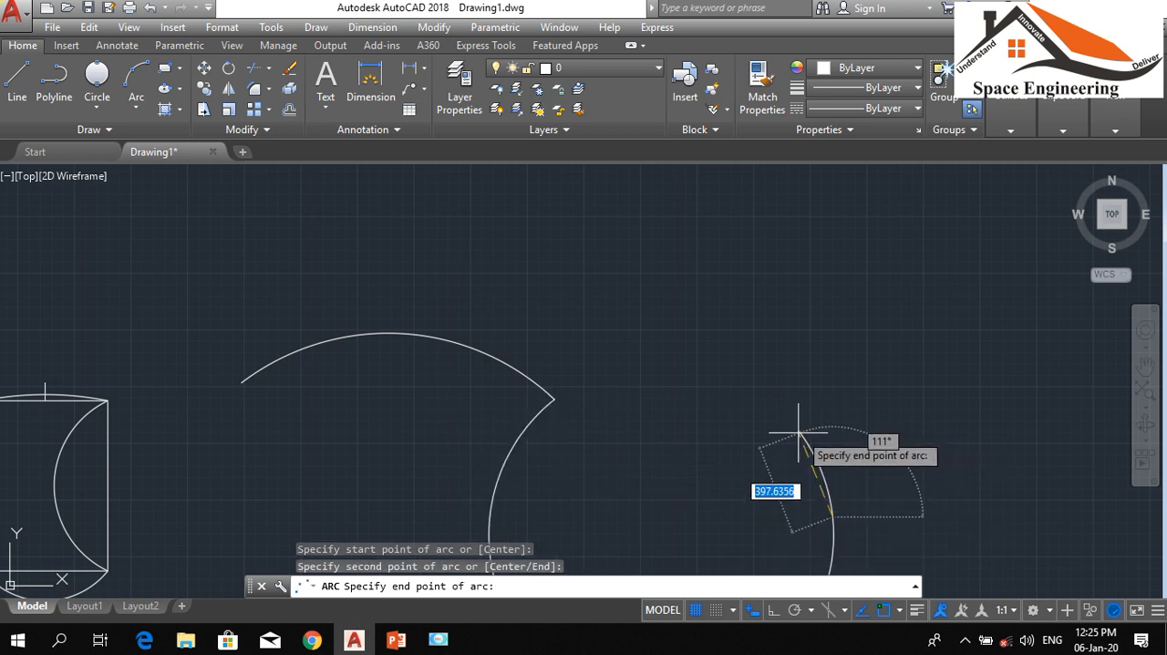
pyautogui.scroll(-4, 798, 443)
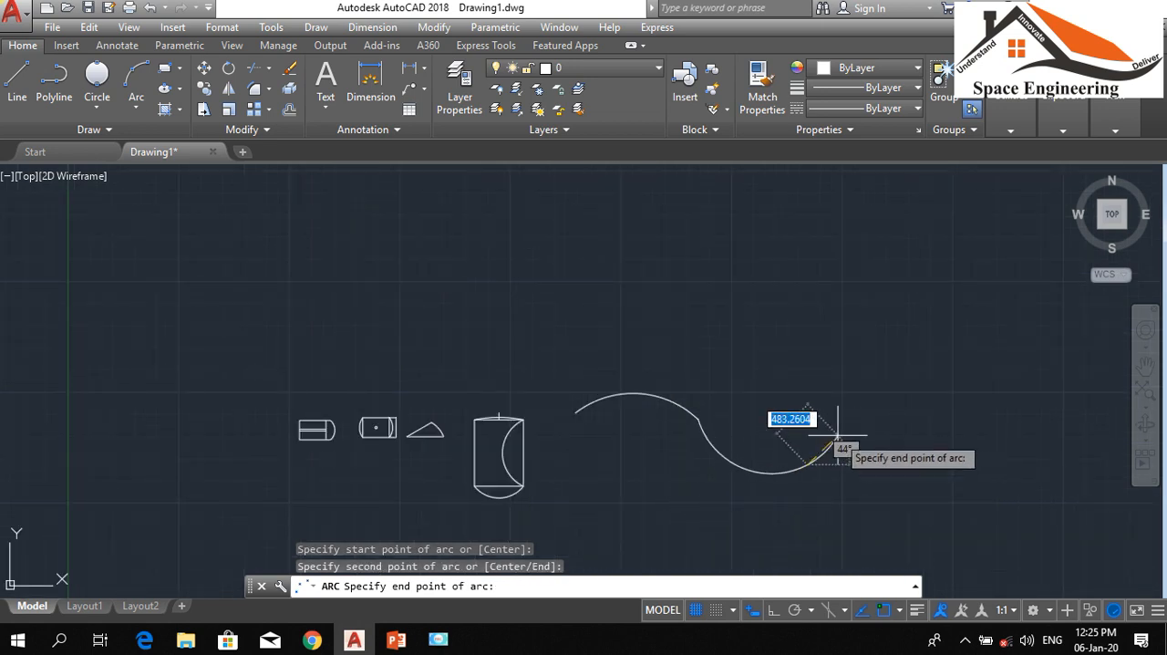
pyautogui.click(845, 435)
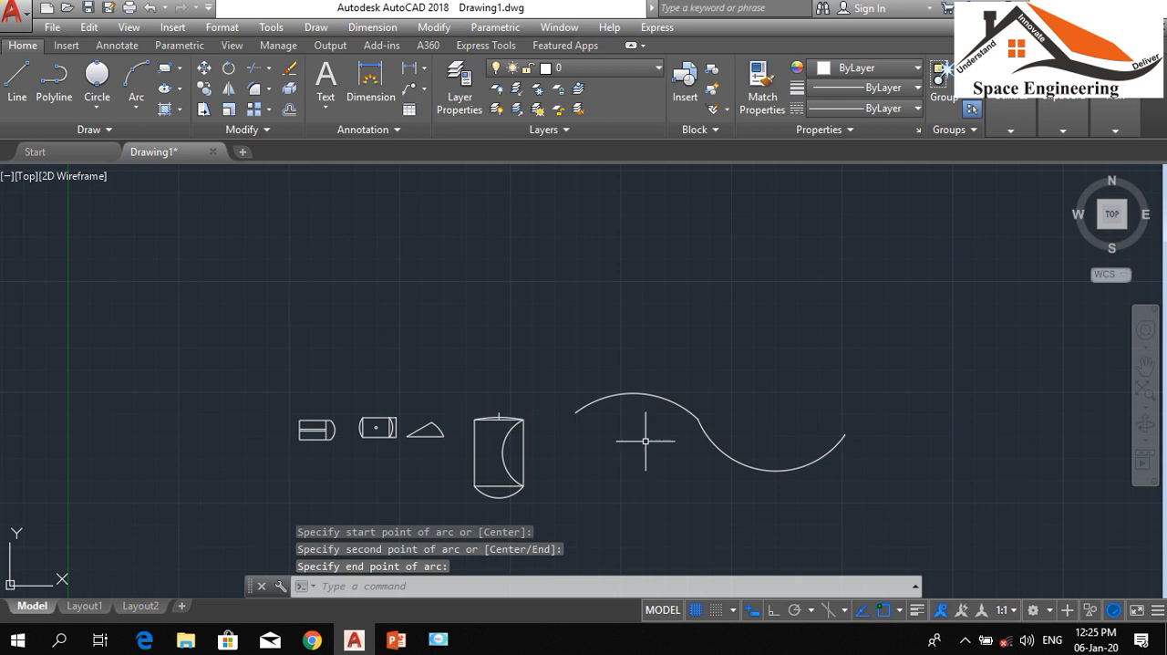
# Extend the wave with a Continue arc from the second arc's free end, rising rightward to an endpoint about 963 away at 26°
pyautogui.scroll(6, 673, 412)
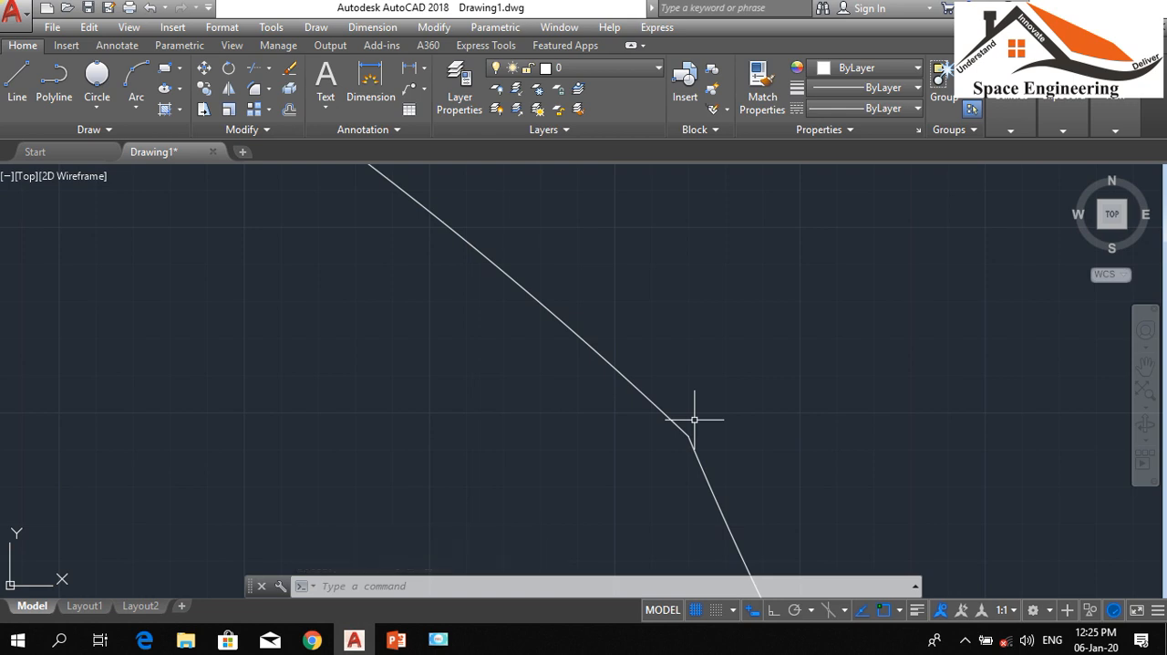
pyautogui.scroll(-5, 595, 396)
pyautogui.scroll(3, 641, 397)
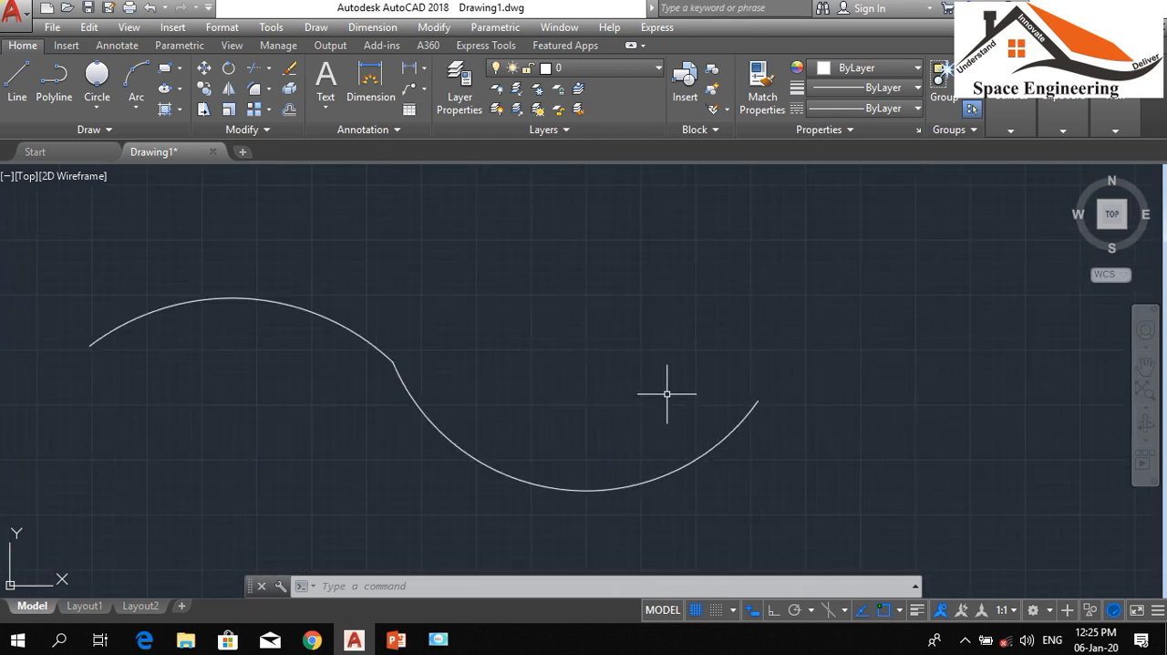
pyautogui.click(132, 107)
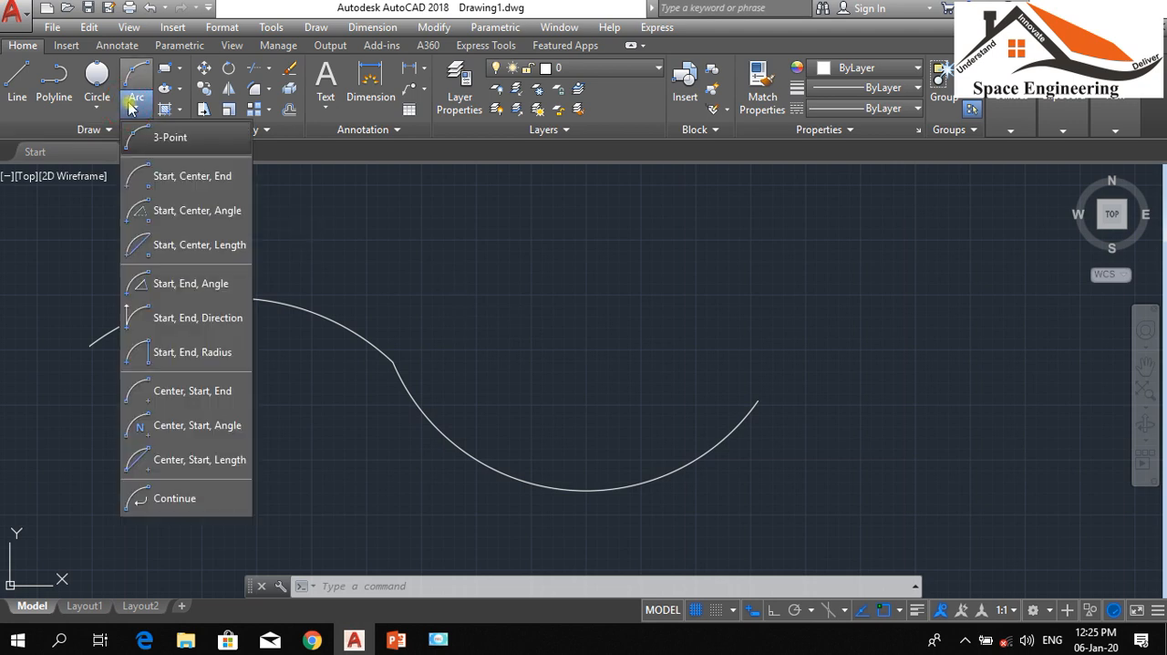
pyautogui.click(175, 494)
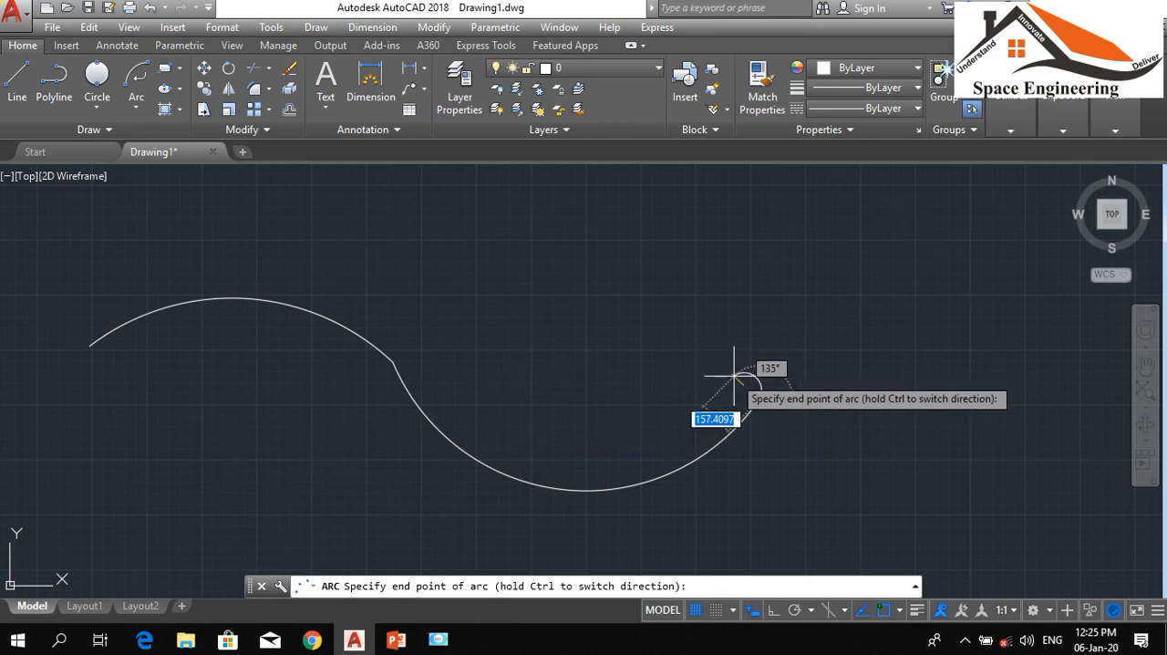
pyautogui.click(949, 305)
pyautogui.scroll(6, 770, 401)
pyautogui.scroll(-3, 672, 392)
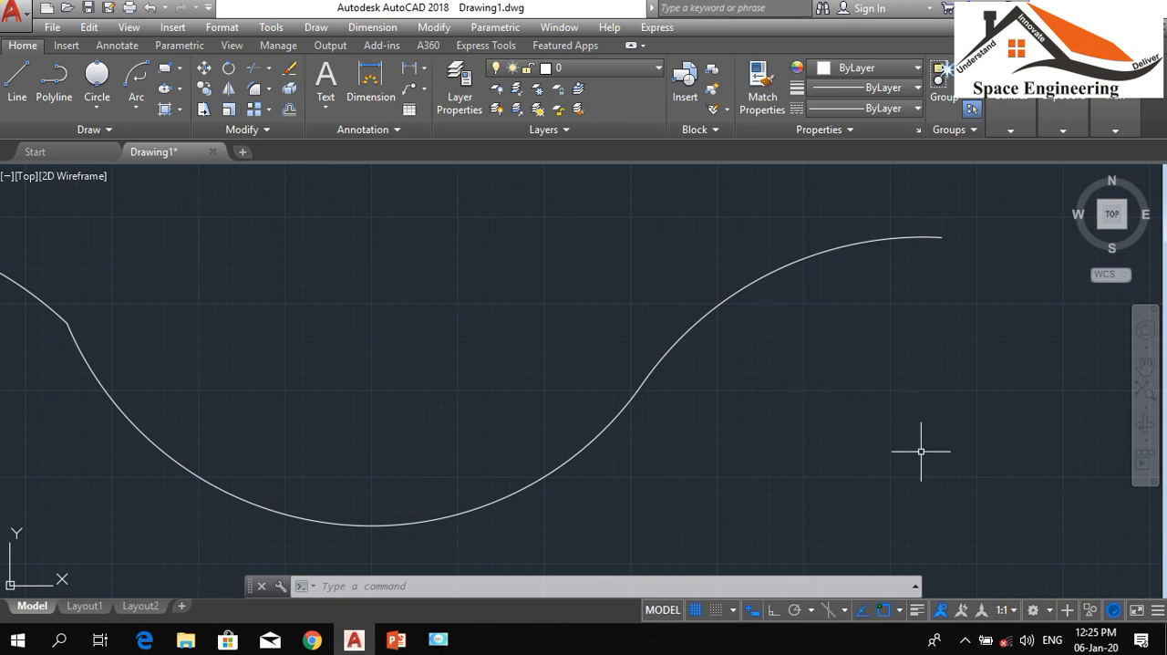
pyautogui.click(825, 246)
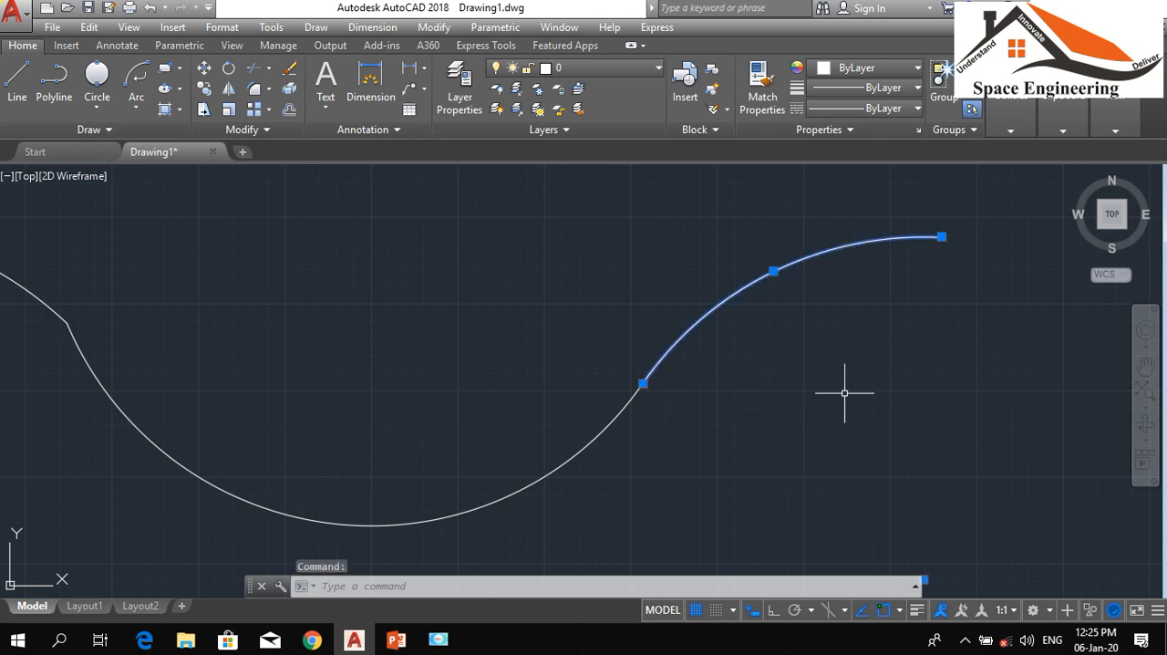
pyautogui.press('Escape')
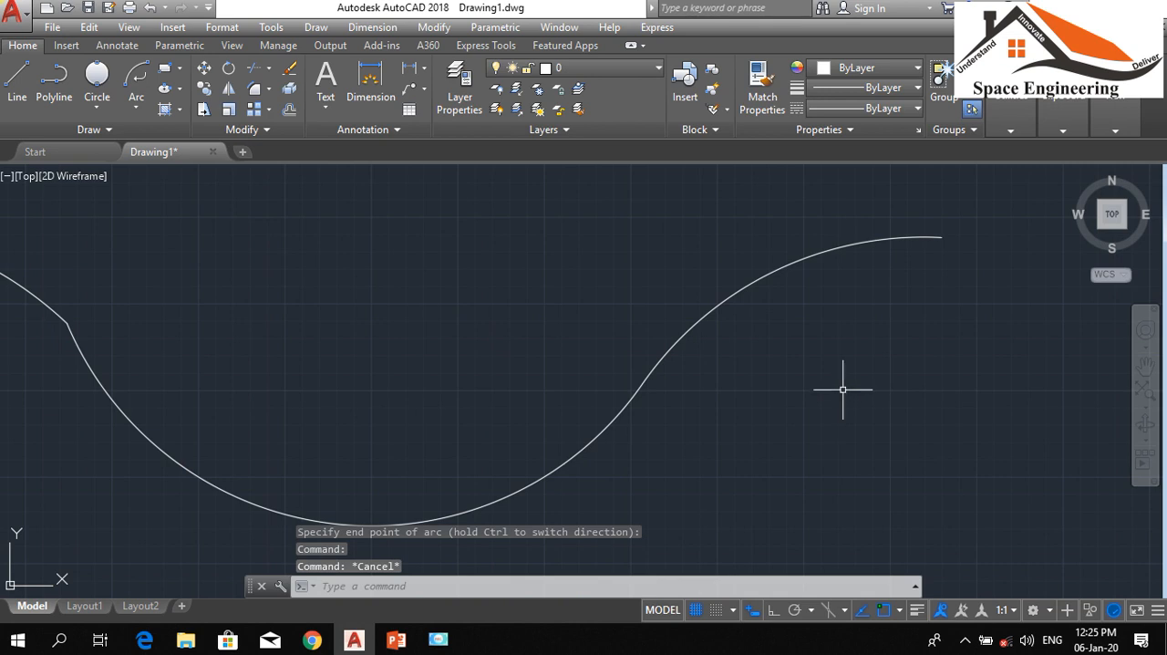
# Switch to the PowerPoint presentation to review the Lesson 4 command list
pyautogui.click(391, 643)
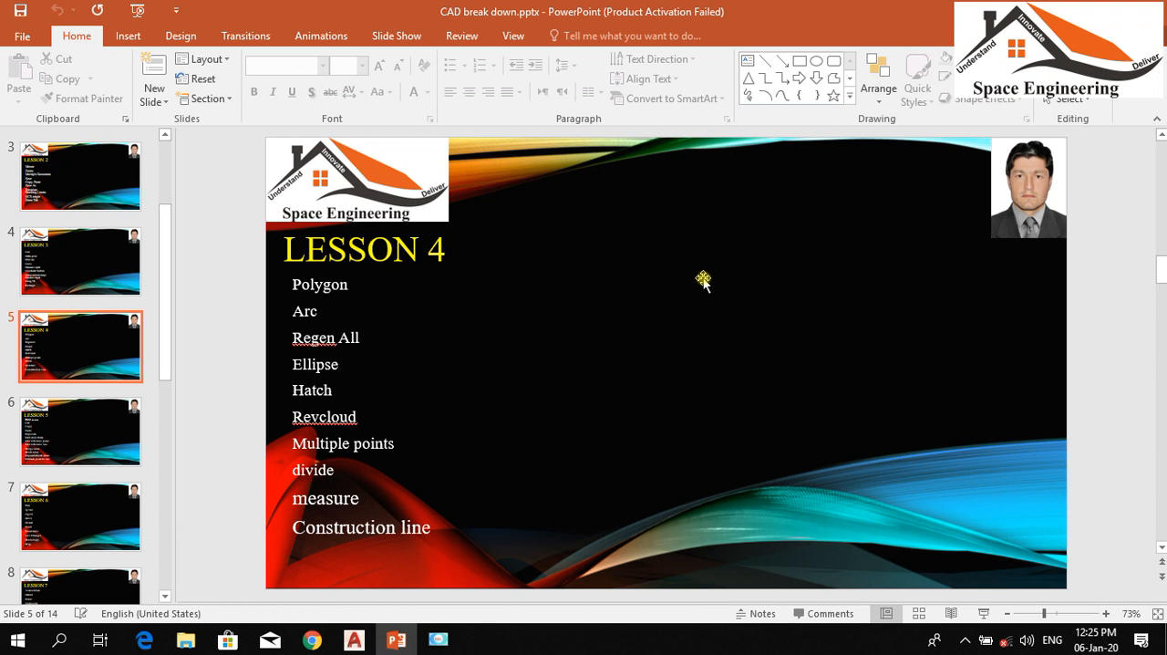
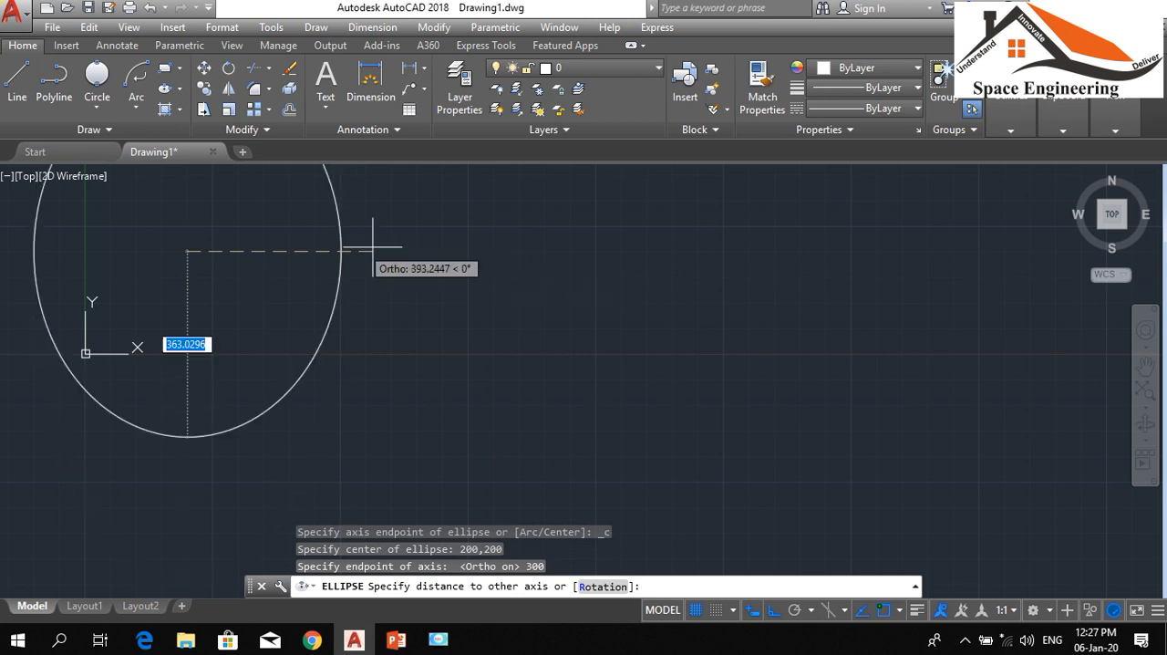
# Finish the ellipse centred at 200,200 by setting its other half-axis distance to 100
pyautogui.scroll(-5, 326, 318)
pyautogui.scroll(7, 319, 283)
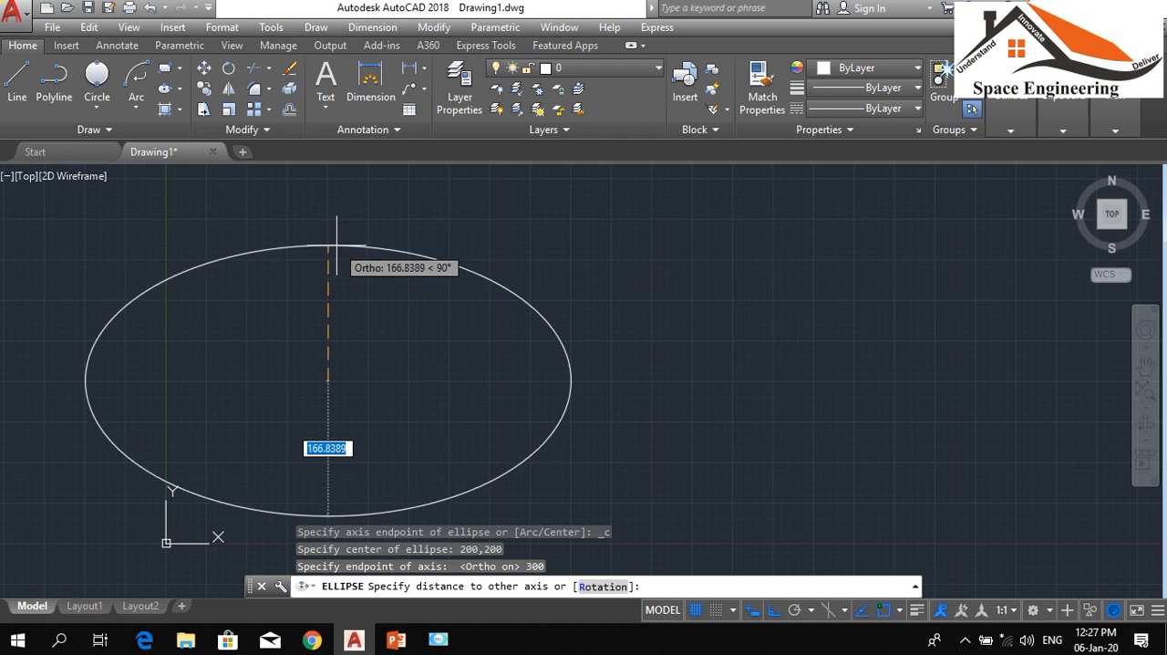
pyautogui.write('100')
pyautogui.press('Return')
pyautogui.scroll(-3, 788, 338)
pyautogui.scroll(5, 699, 347)
pyautogui.scroll(-3, 182, 347)
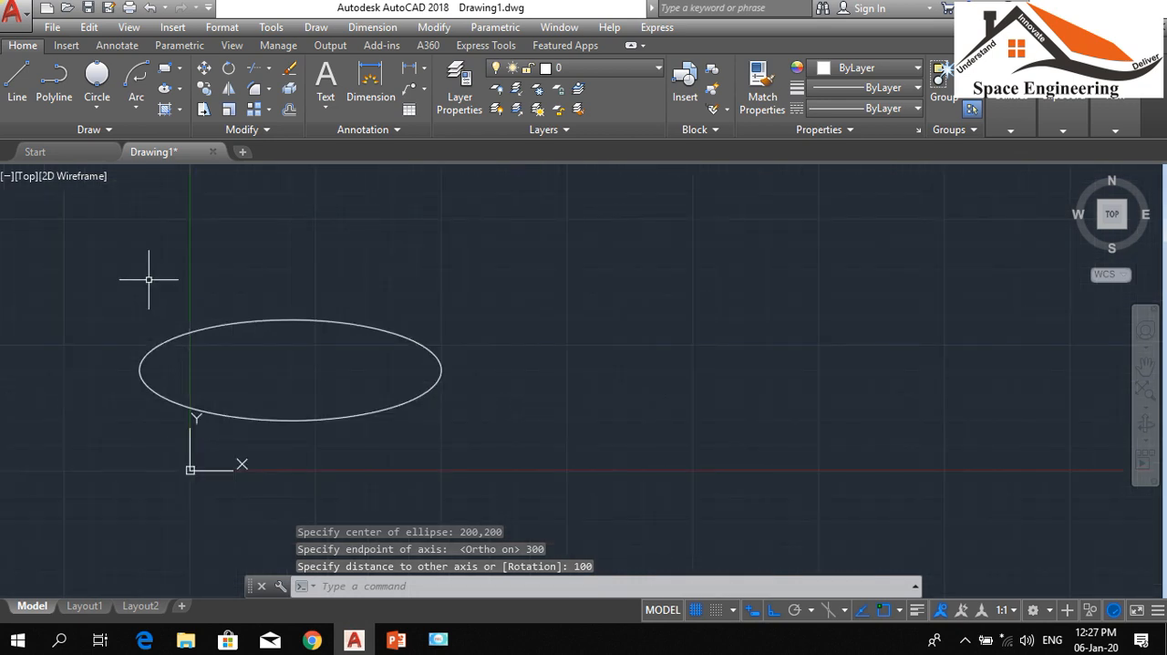
# Draw an Axis, End ellipse beside the first one, with a horizontal axis 600 long and a distance of 100 to the other axis
pyautogui.click(180, 87)
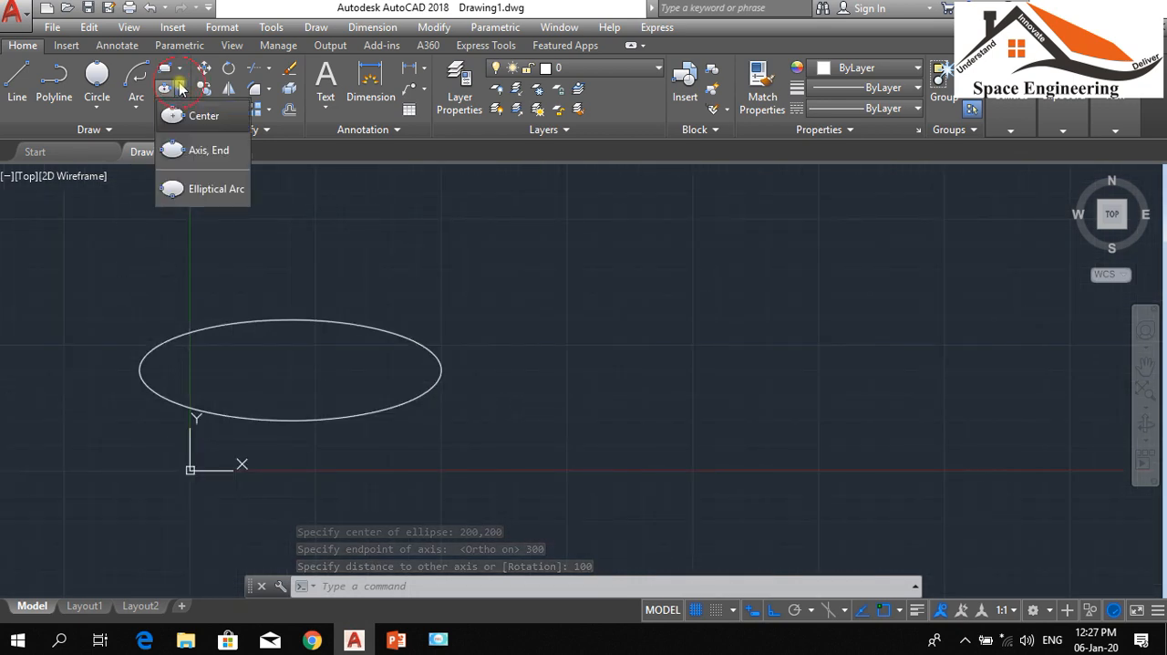
pyautogui.click(197, 152)
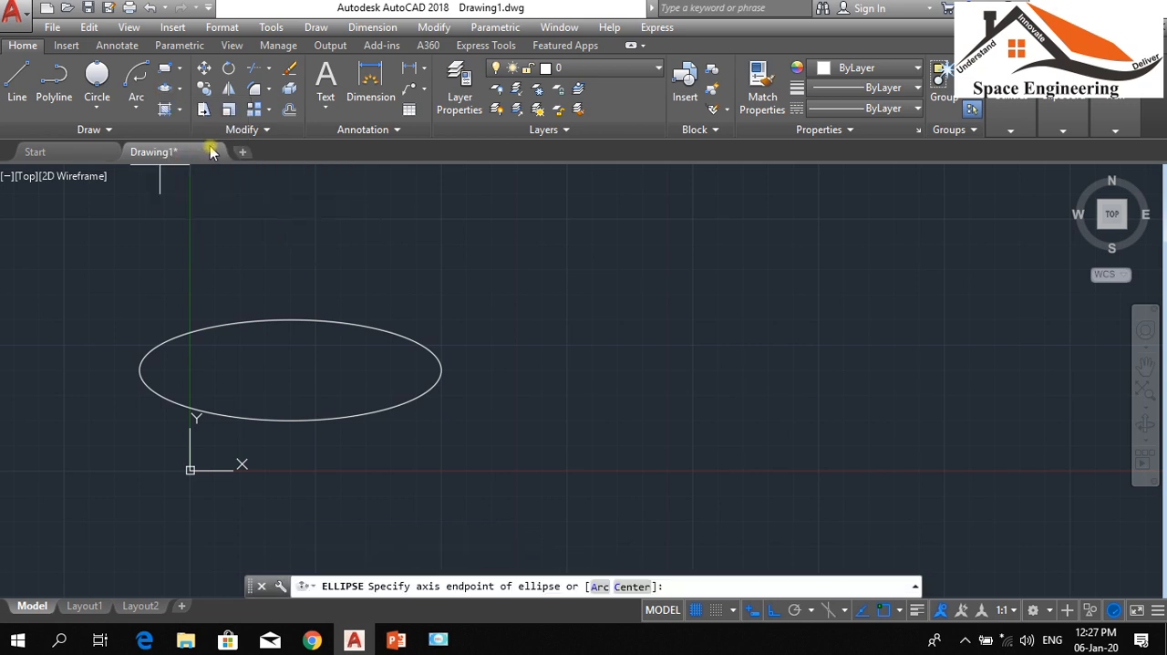
pyautogui.click(553, 356)
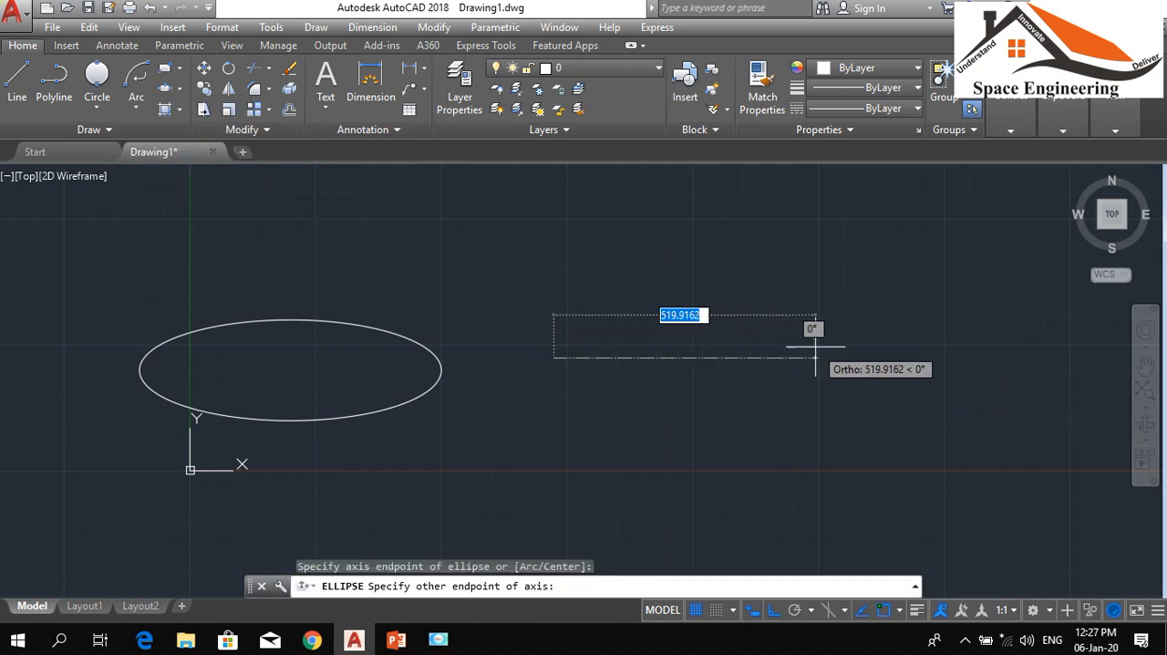
pyautogui.write('600')
pyautogui.press('Return')
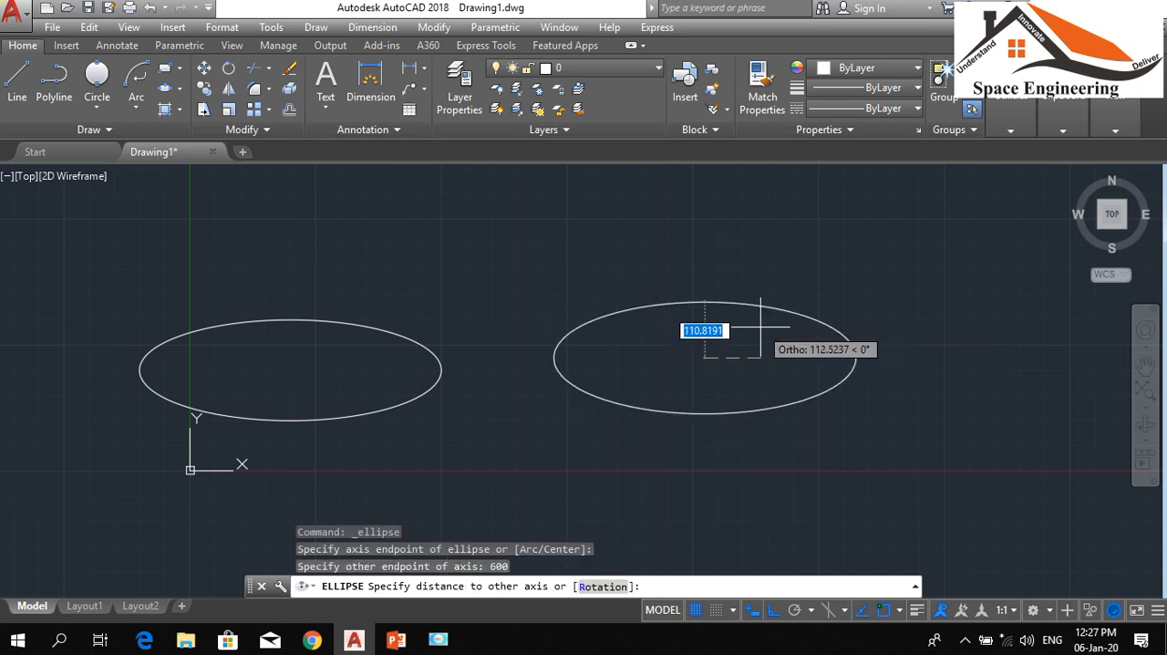
pyautogui.write('100')
pyautogui.press('Return')
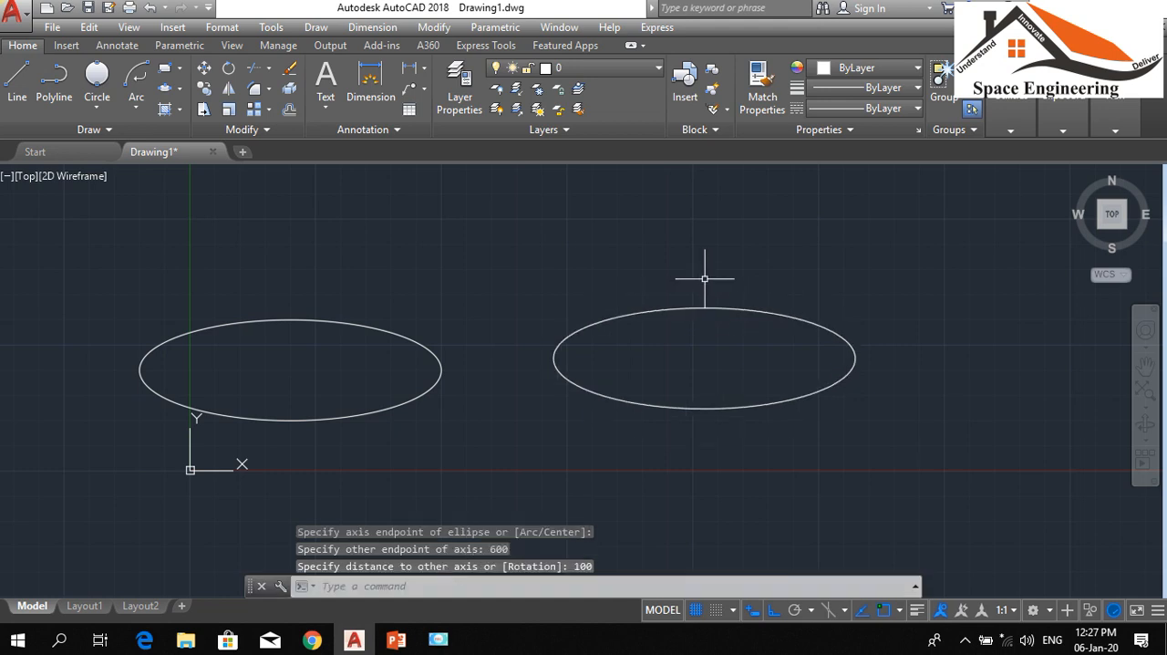
pyautogui.click(179, 93)
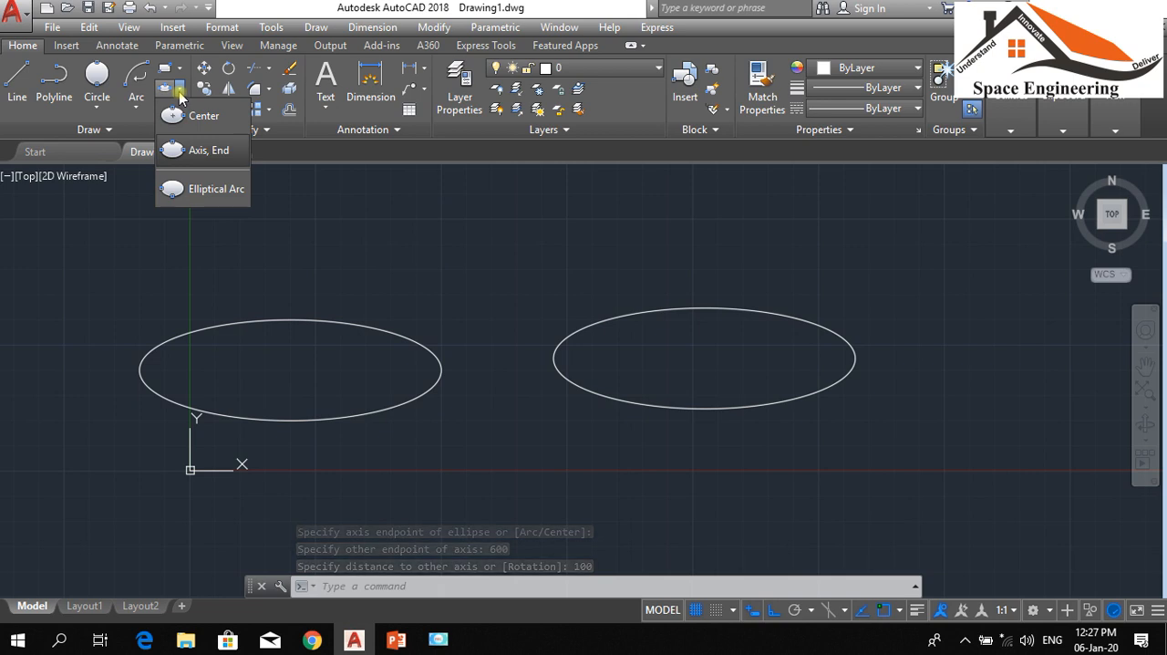
pyautogui.click(195, 151)
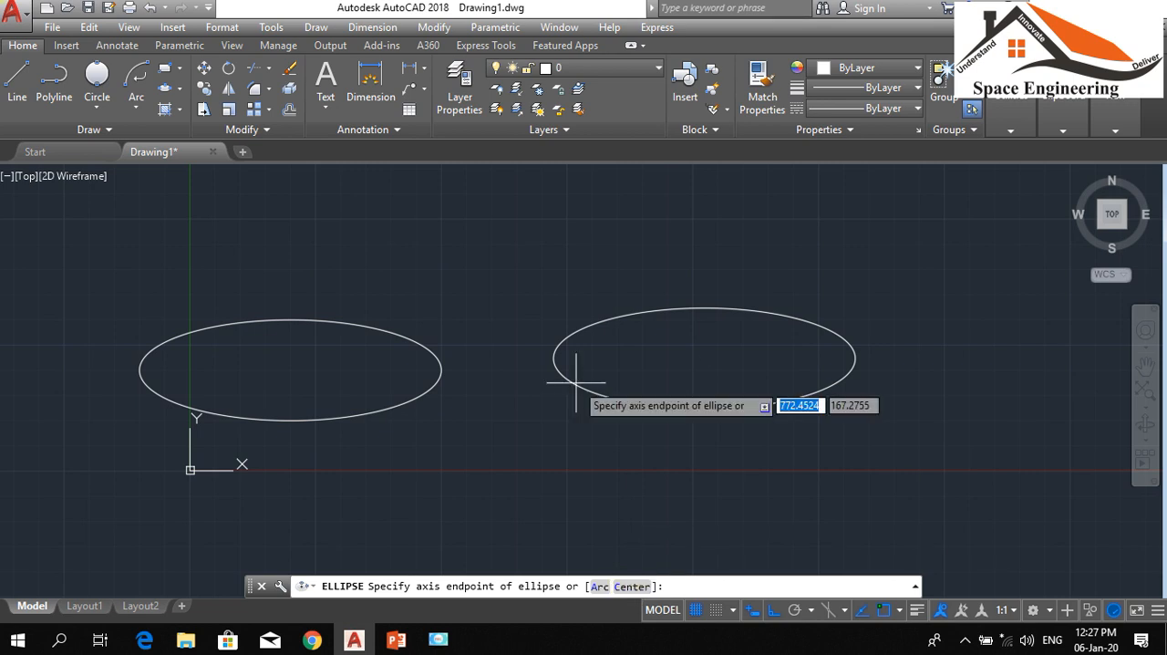
pyautogui.click(183, 95)
pyautogui.click(188, 115)
pyautogui.scroll(-2, 476, 465)
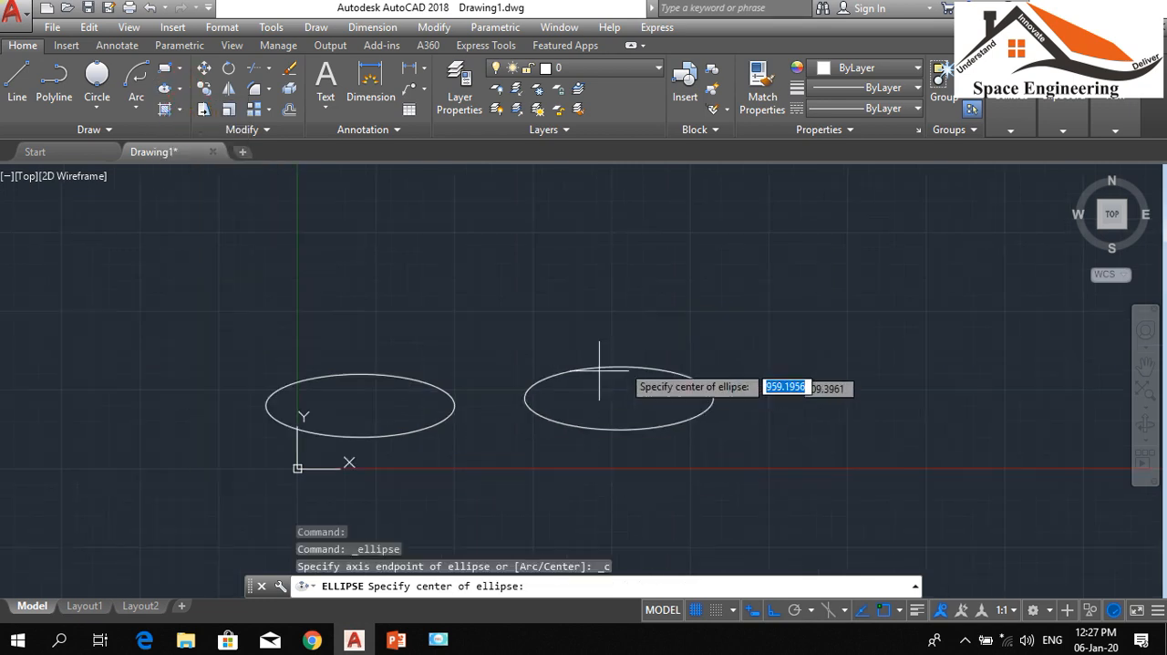
pyautogui.click(533, 288)
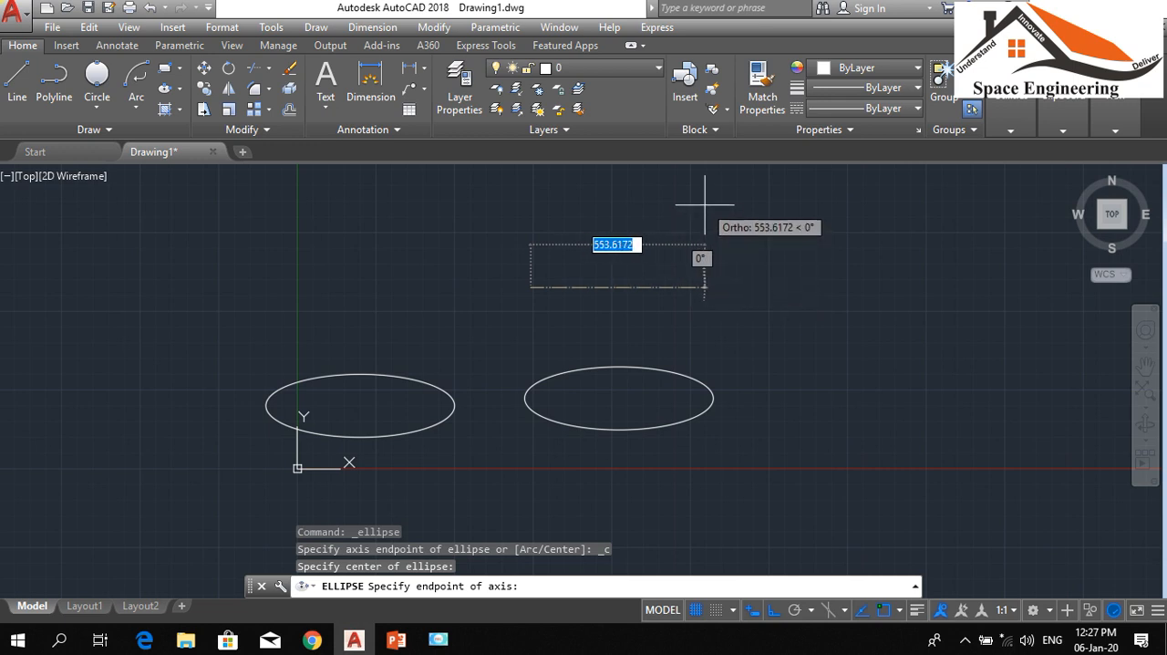
pyautogui.press('F8')
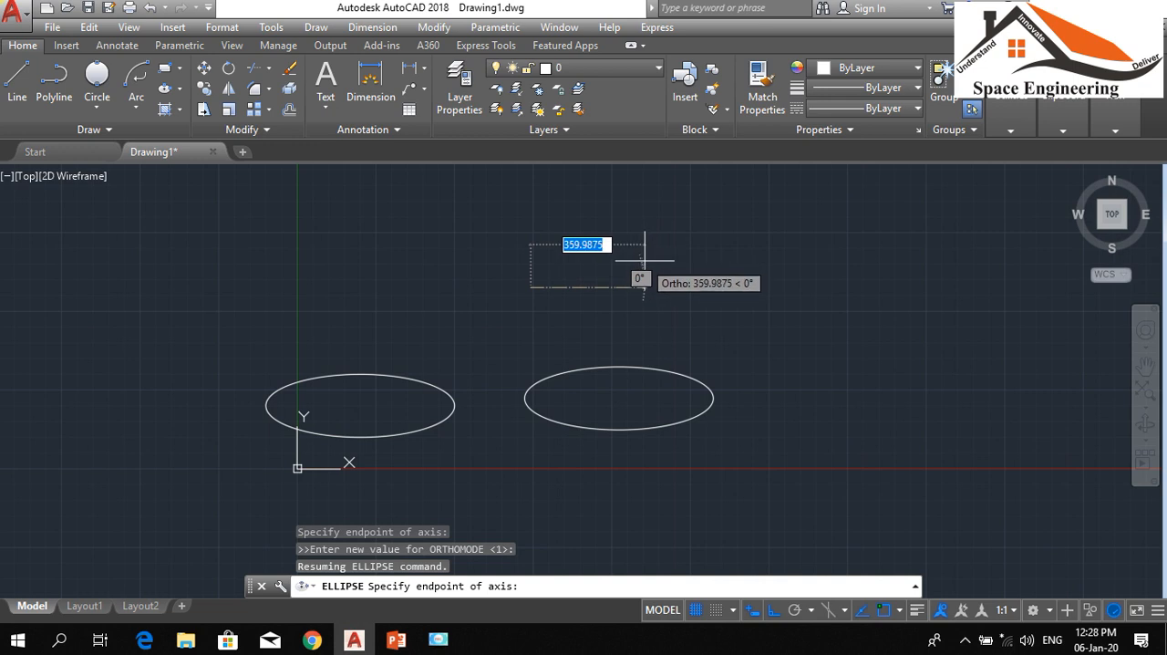
pyautogui.press('Escape')
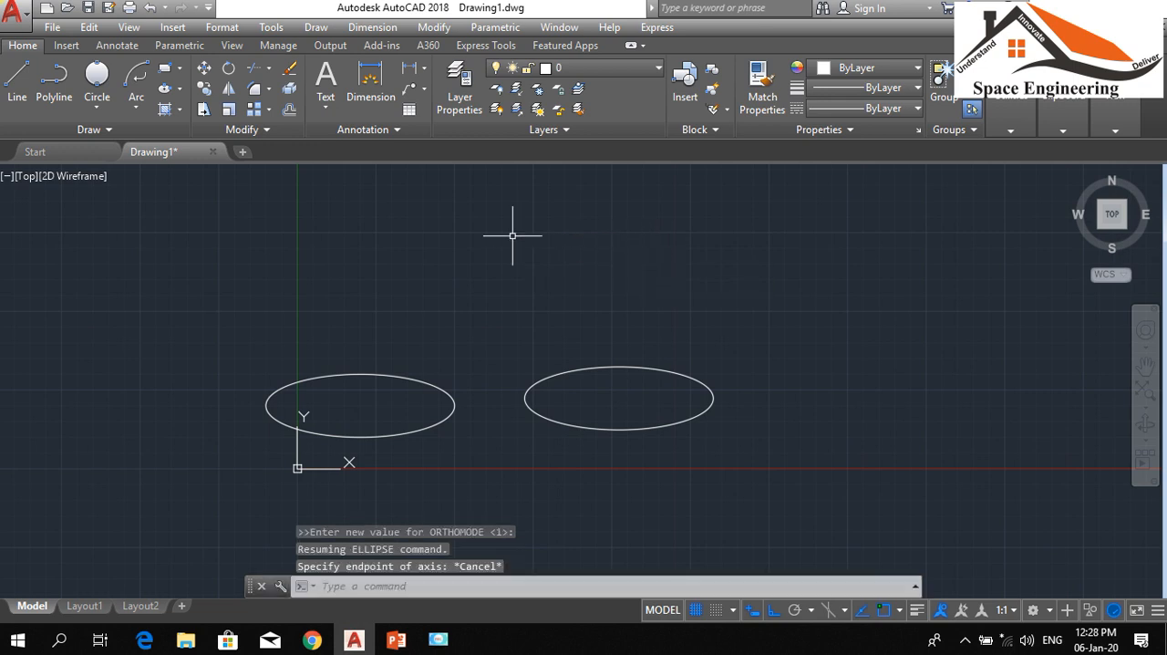
pyautogui.click(178, 88)
pyautogui.click(165, 110)
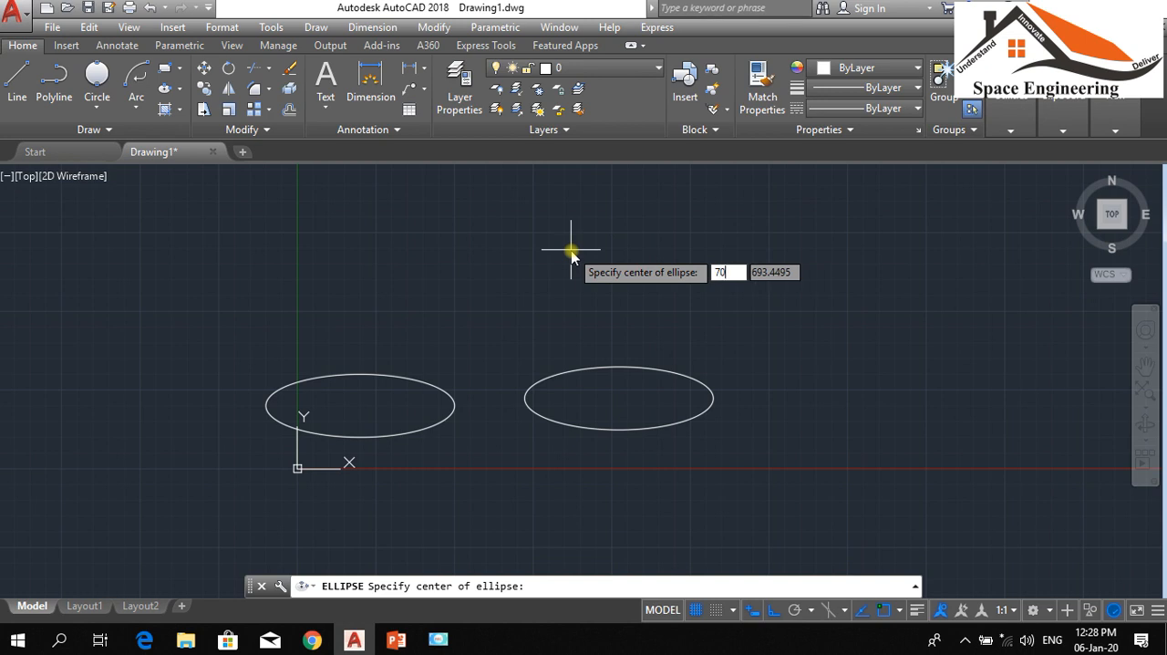
pyautogui.press('Tab')
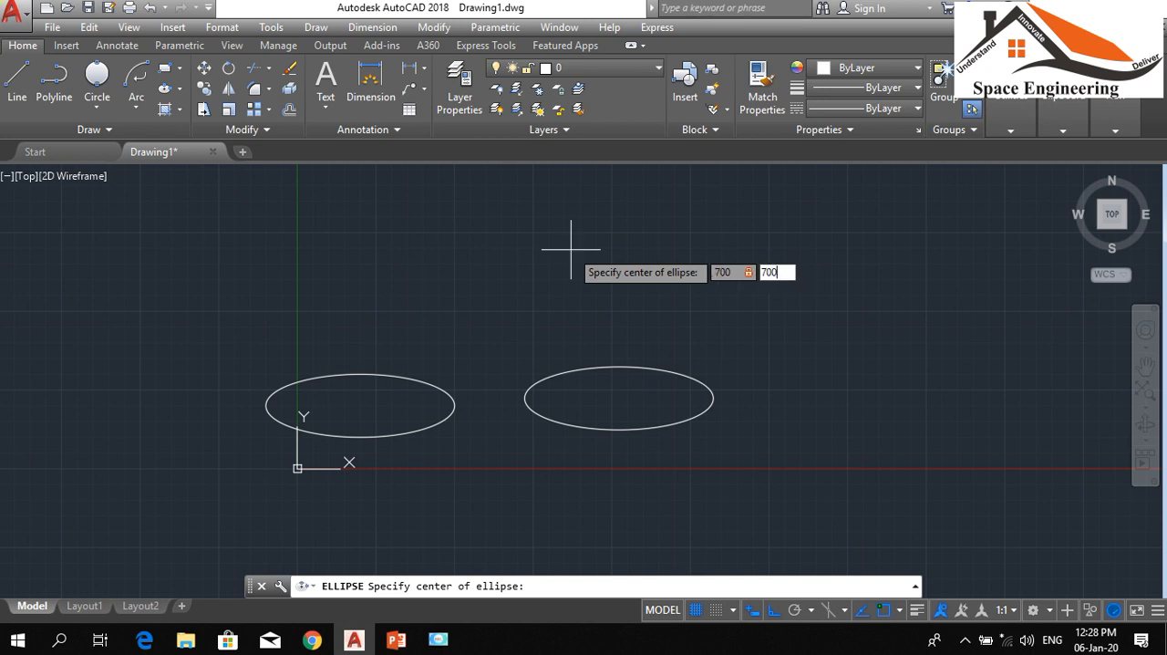
pyautogui.press('Return')
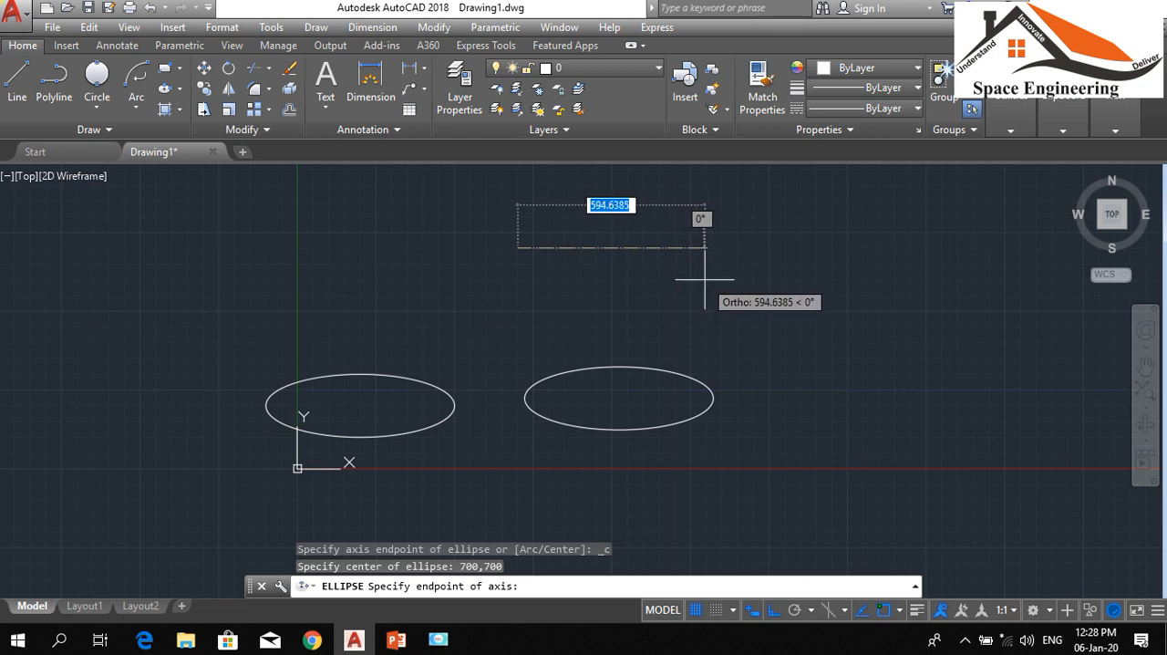
pyautogui.write('400,')
pyautogui.press('Return')
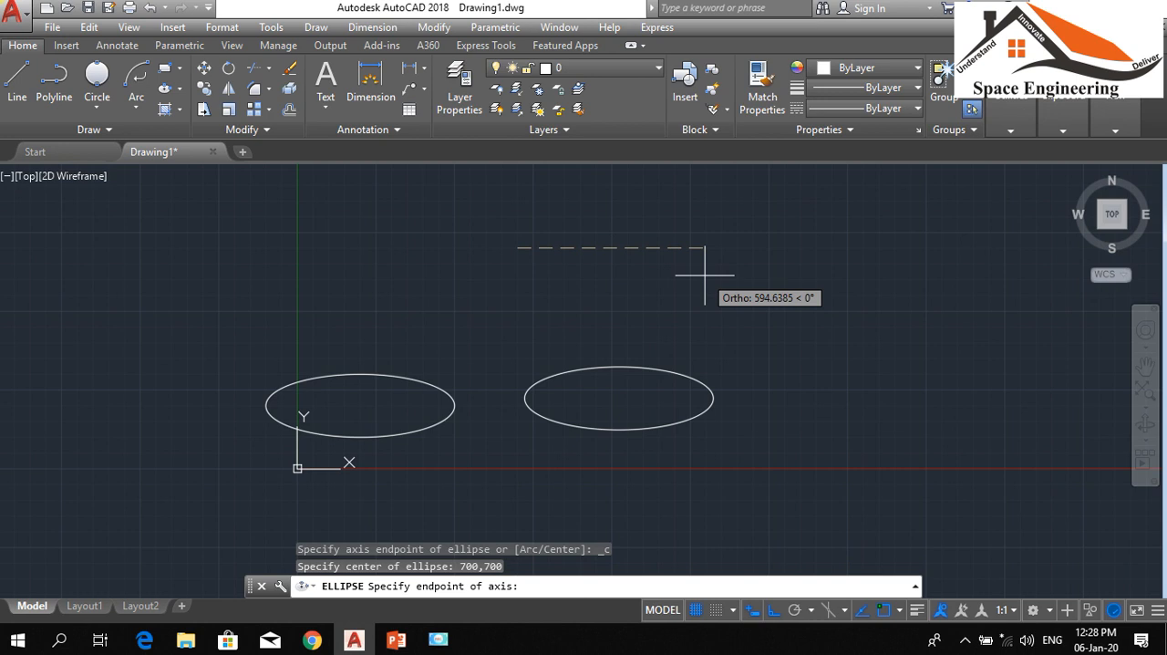
pyautogui.write('800')
pyautogui.press('Return')
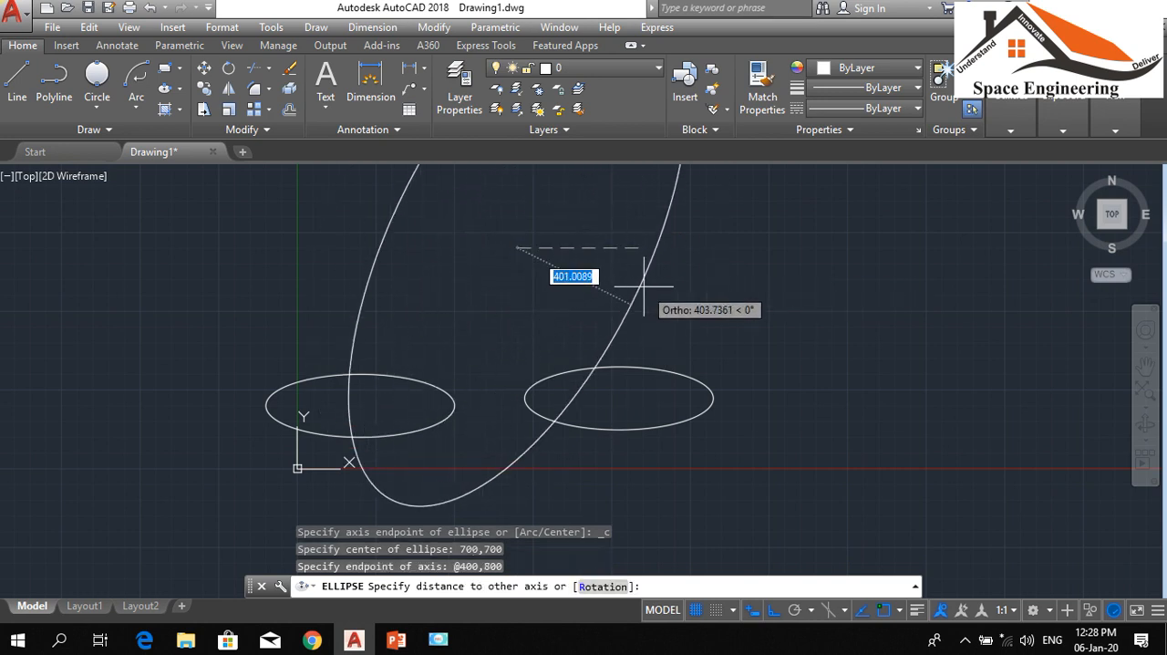
# Complete the slanted ellipse with a distance of 200 to its other axis
pyautogui.scroll(-5, 641, 282)
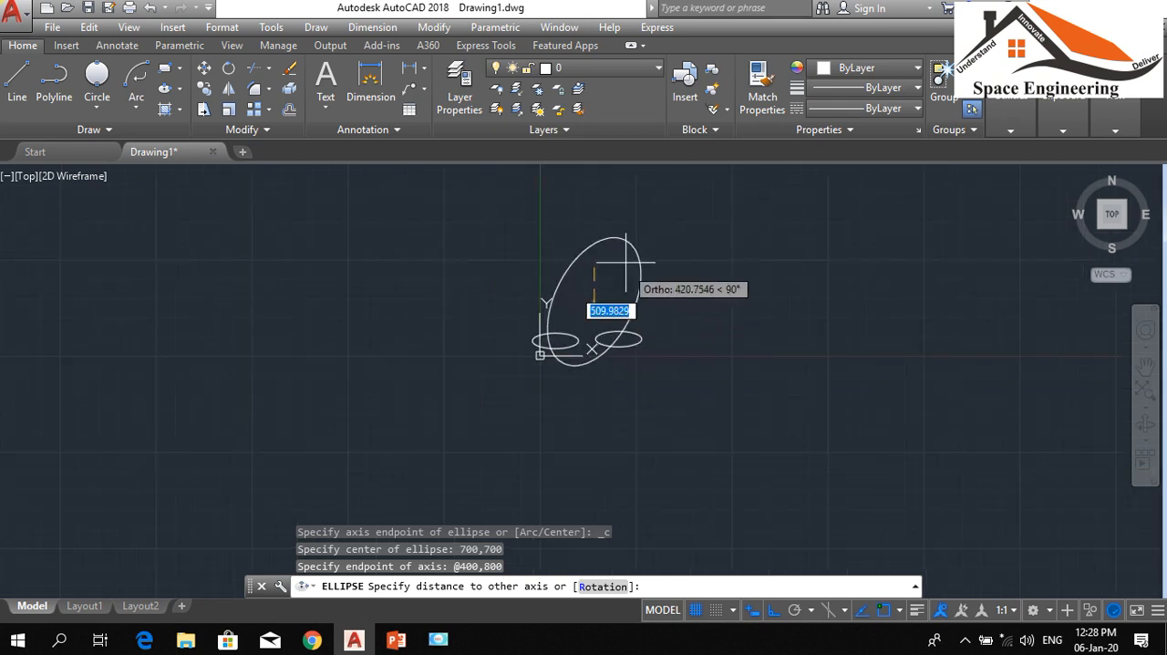
pyautogui.scroll(6, 600, 297)
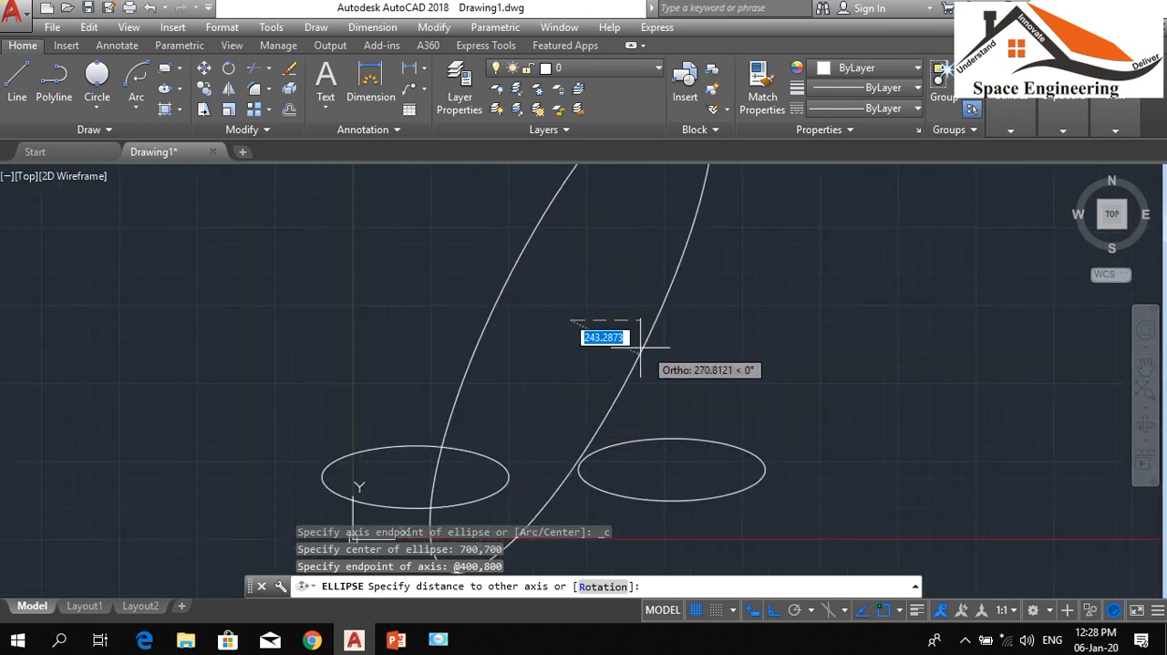
pyautogui.click(652, 348)
pyautogui.write('20')
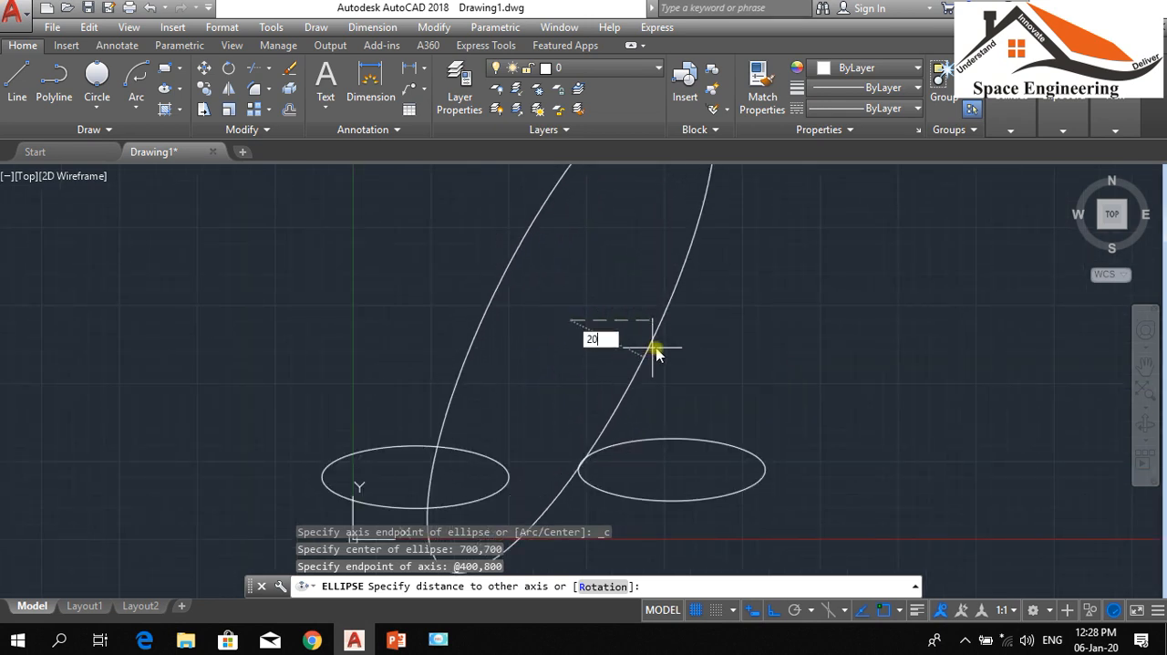
pyautogui.write('0')
pyautogui.press('Return')
pyautogui.scroll(-4, 711, 340)
pyautogui.scroll(5, 775, 334)
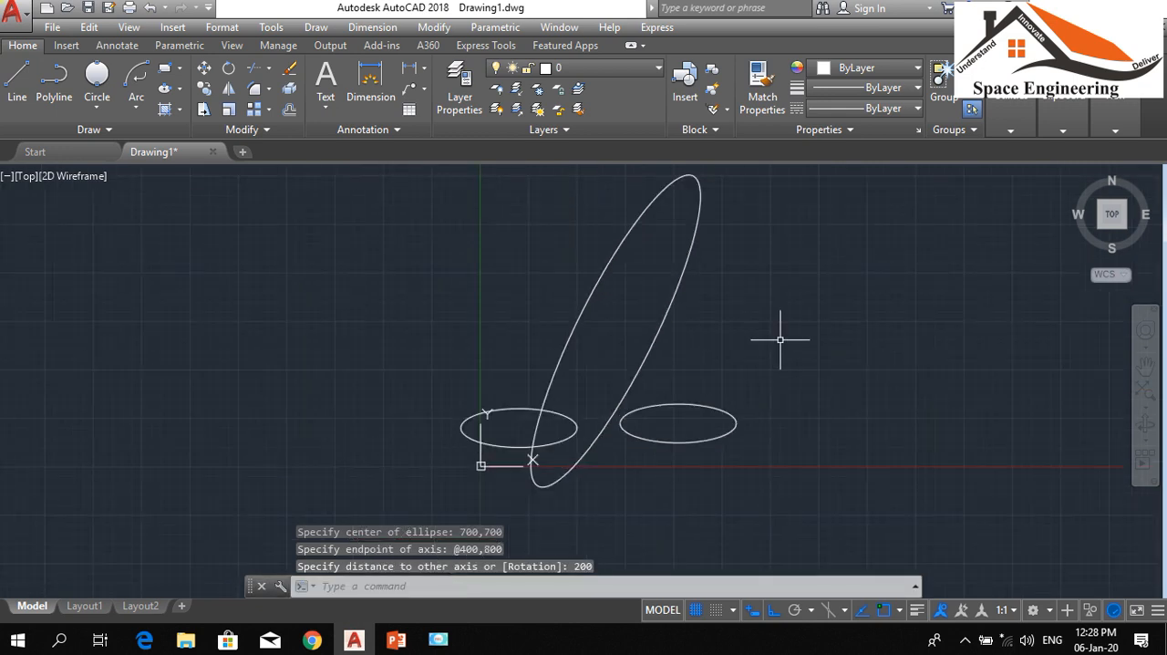
# Erase all three ellipses from the drawing
pyautogui.click(797, 520)
pyautogui.click(330, 172)
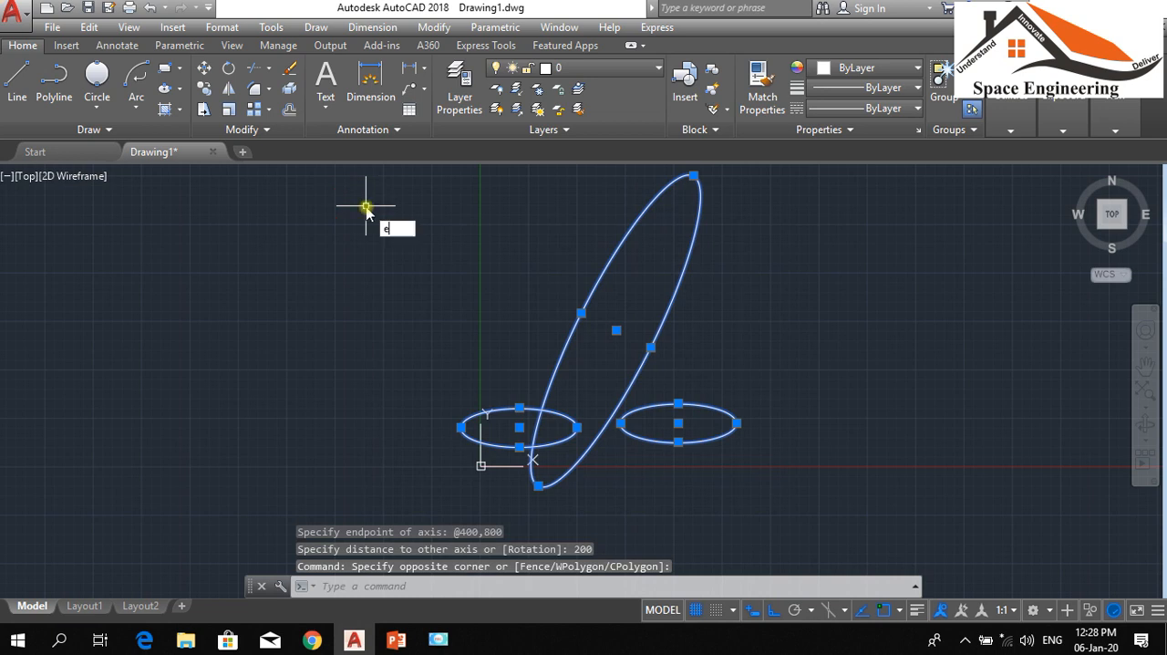
pyautogui.write('e')
pyautogui.press('Return')
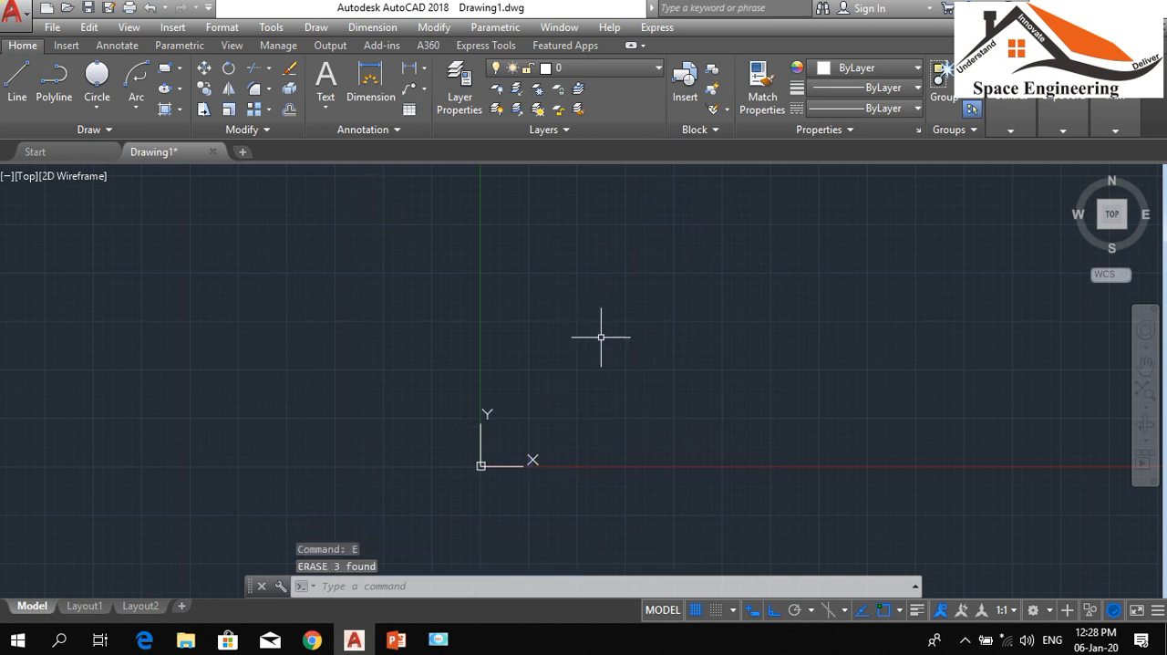
pyautogui.click(182, 90)
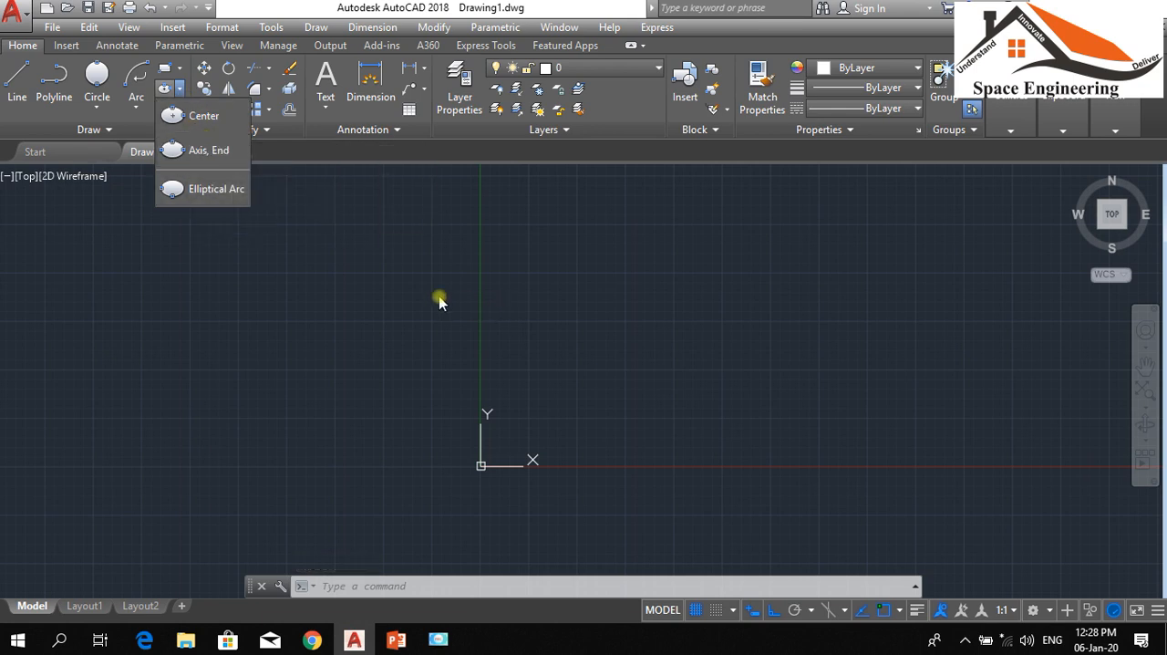
pyautogui.click(568, 302)
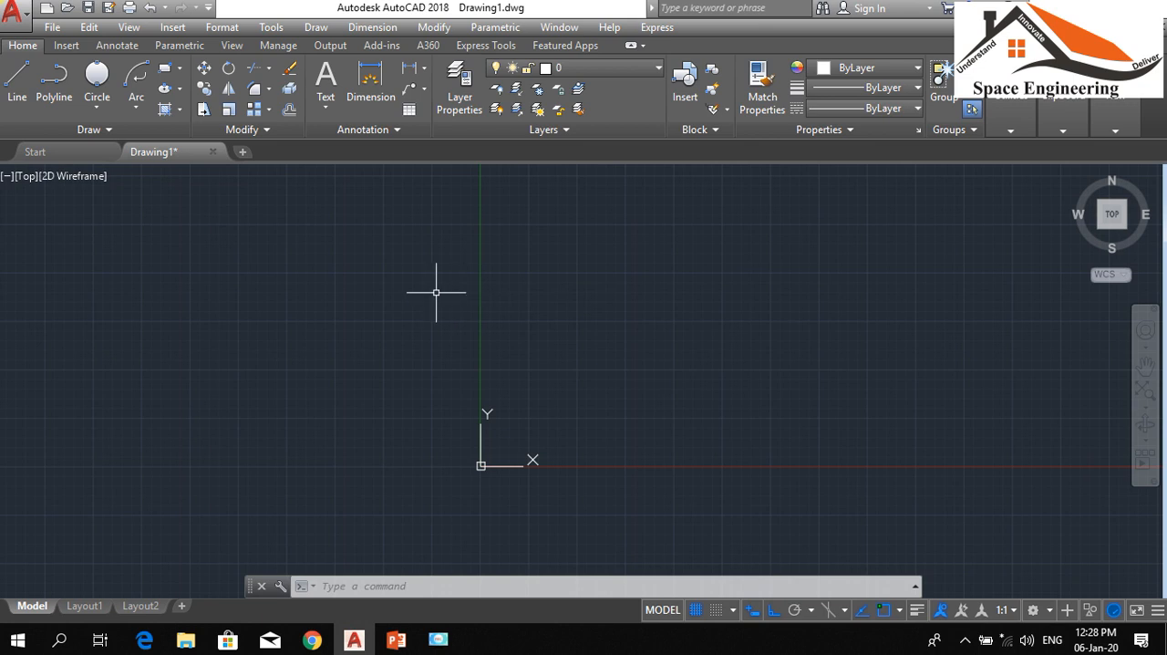
pyautogui.write('e')
pyautogui.press('Return')
pyautogui.press('Escape')
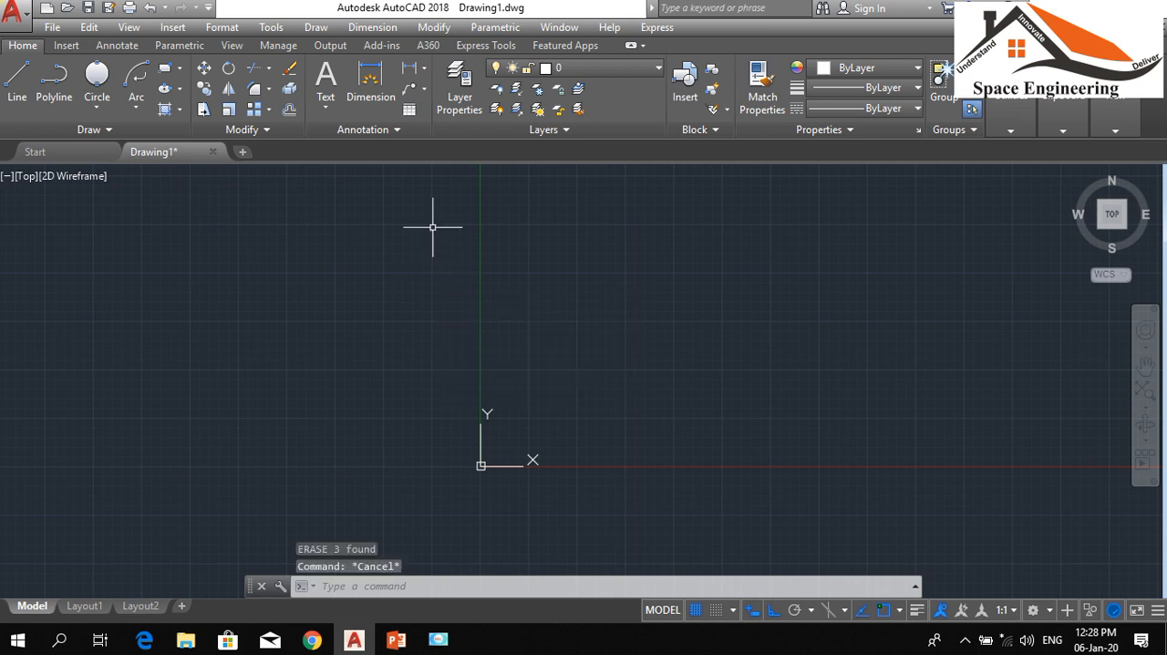
# Draw a rectangle about 1839 wide and 867 high, above and to the right of the origin
pyautogui.write('rec')
pyautogui.press('Return')
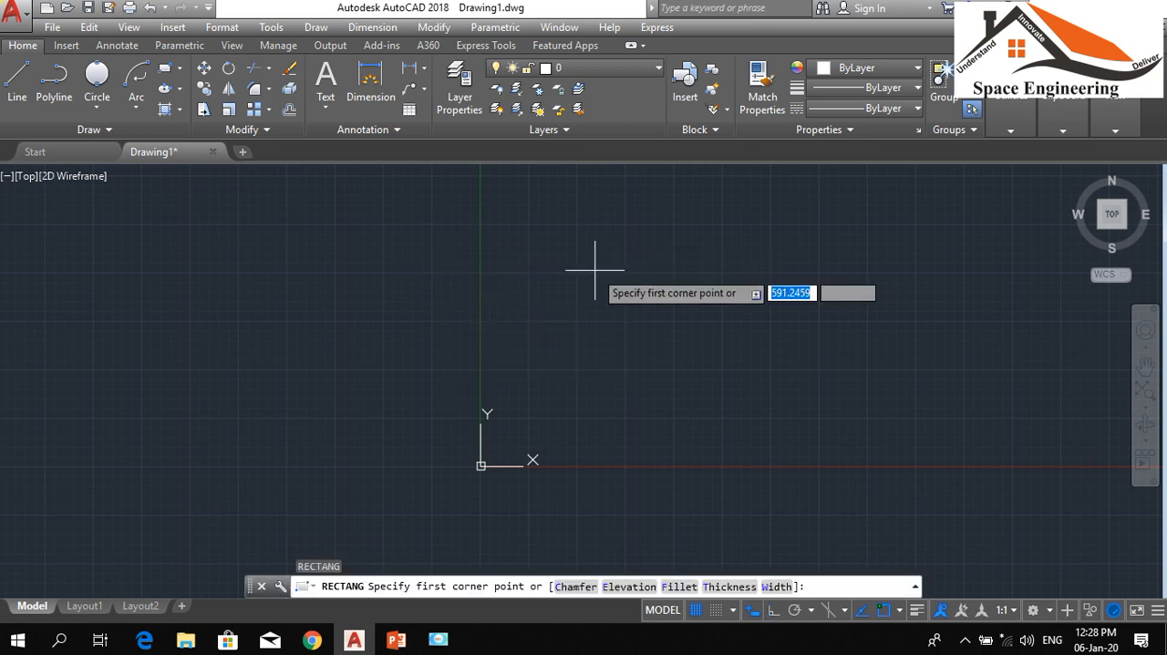
pyautogui.click(624, 257)
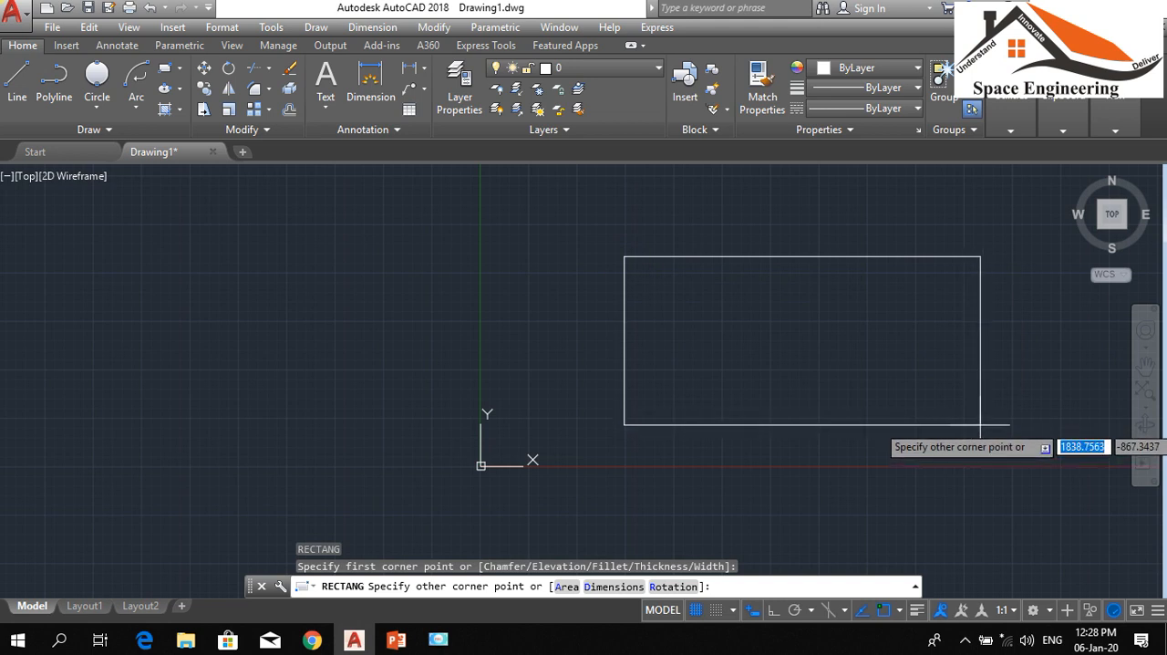
pyautogui.click(982, 423)
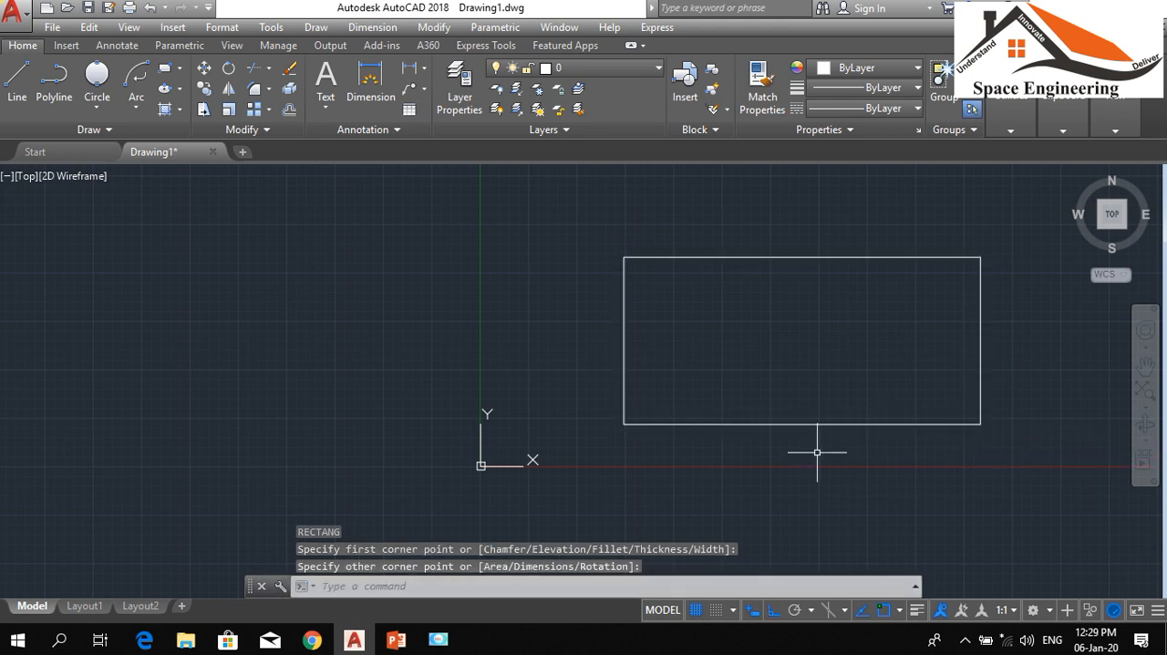
# Copy the rectangle horizontally to the right from its lower-left corner, leaving a gap between the two rectangles
pyautogui.scroll(-2, 708, 422)
pyautogui.scroll(2, 698, 410)
pyautogui.scroll(-2, 26, 242)
pyautogui.scroll(2, 393, 339)
pyautogui.scroll(-2, 393, 339)
pyautogui.scroll(2, 453, 226)
pyautogui.scroll(-2, 454, 227)
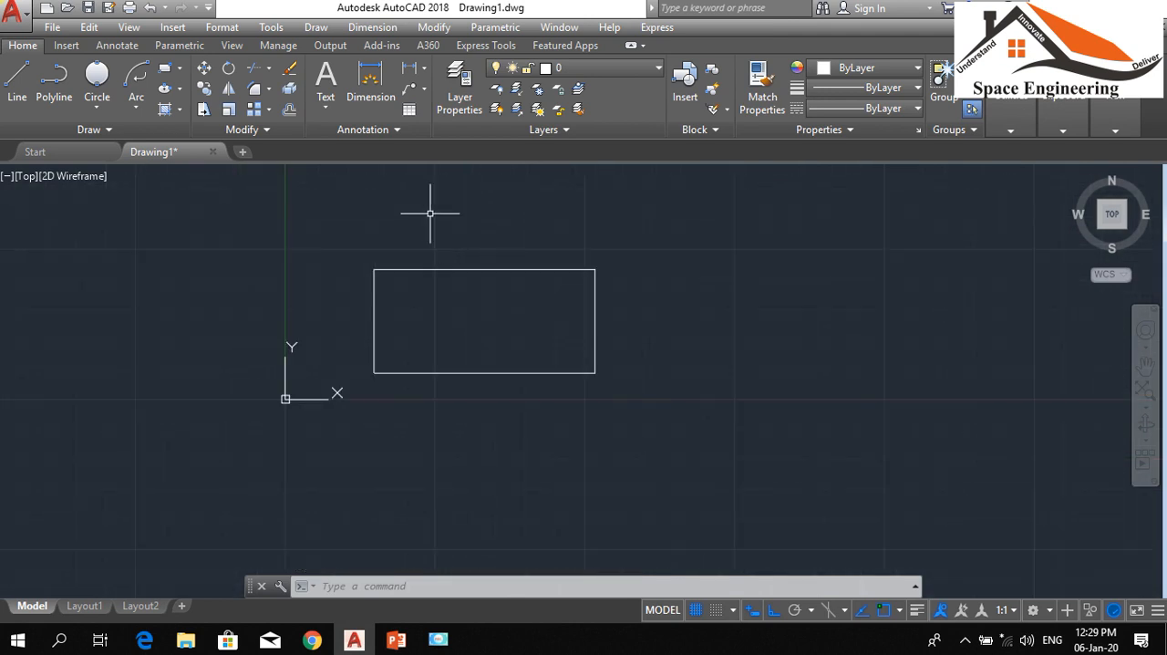
pyautogui.press('Return')
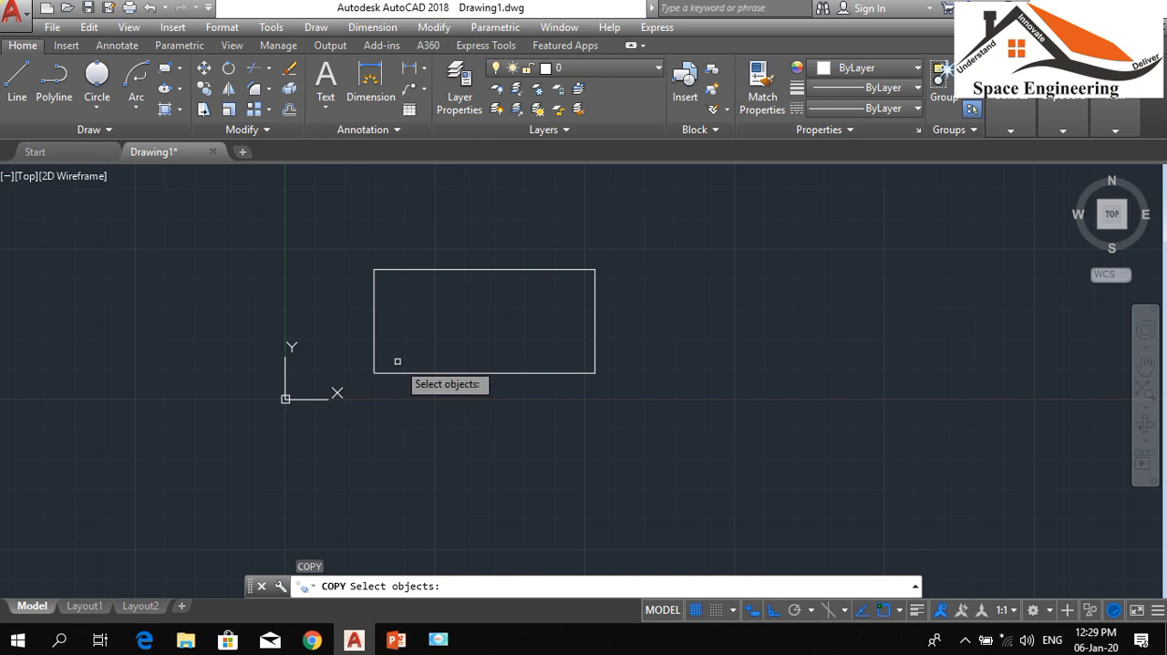
pyautogui.click(397, 368)
pyautogui.click(364, 391)
pyautogui.press('Return')
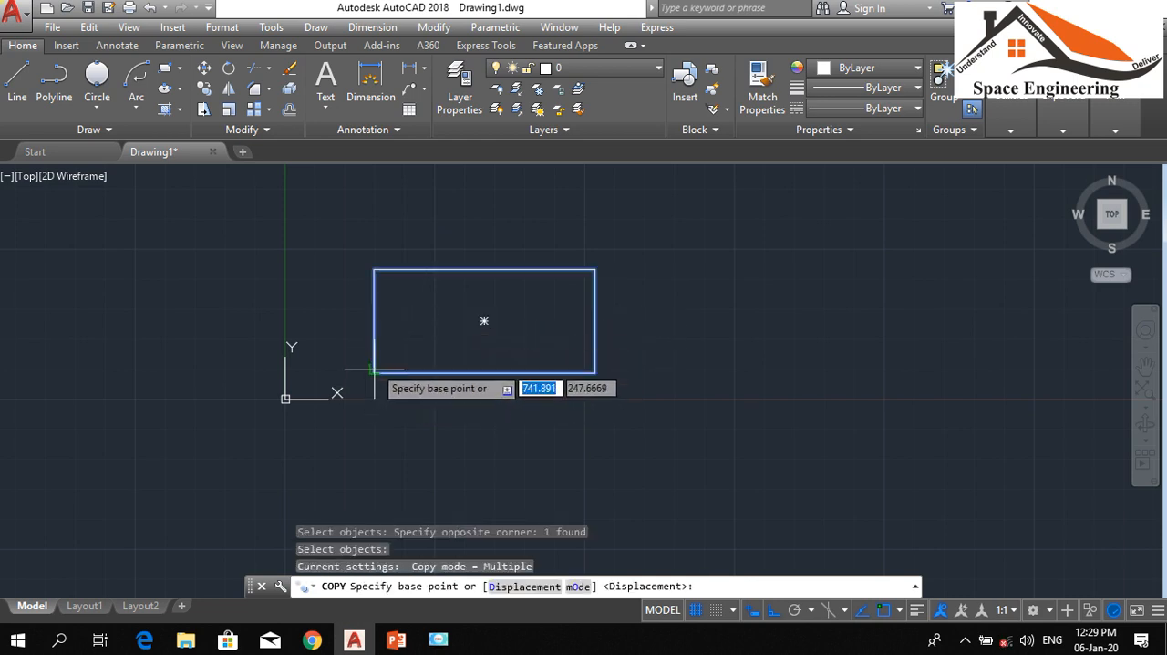
pyautogui.click(374, 365)
pyautogui.click(670, 365)
pyautogui.press('Escape')
pyautogui.press('Escape')
pyautogui.press('Escape')
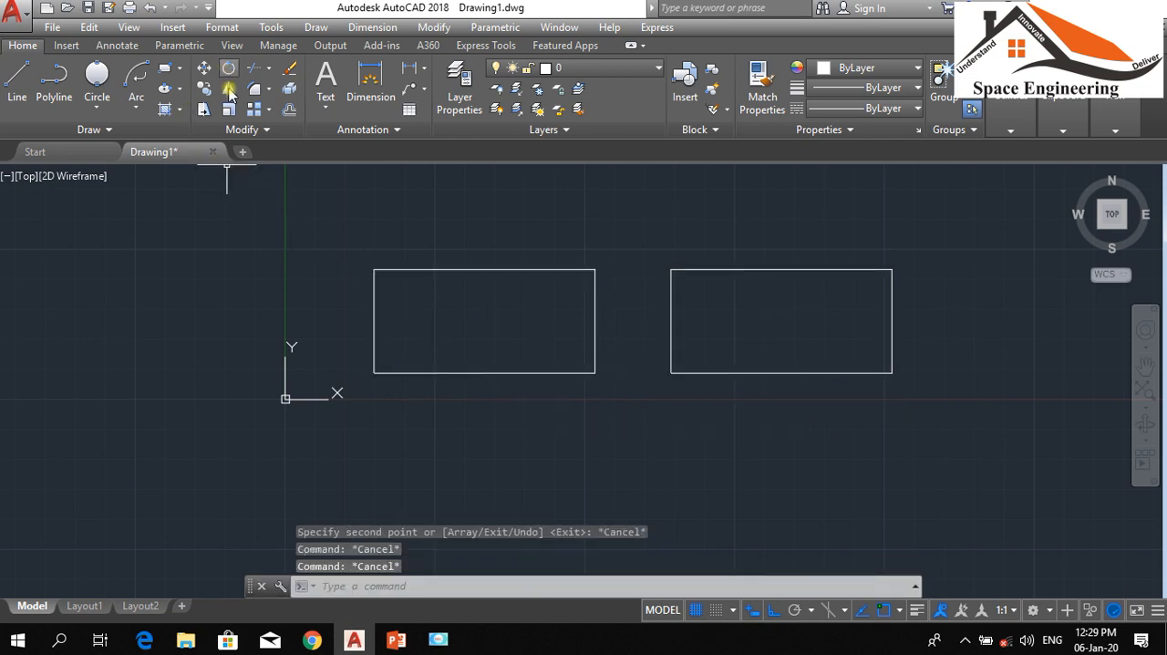
# With Ortho off, draw a 3-Point arc above the right rectangle, starting and ending at its two upper corners
pyautogui.click(137, 110)
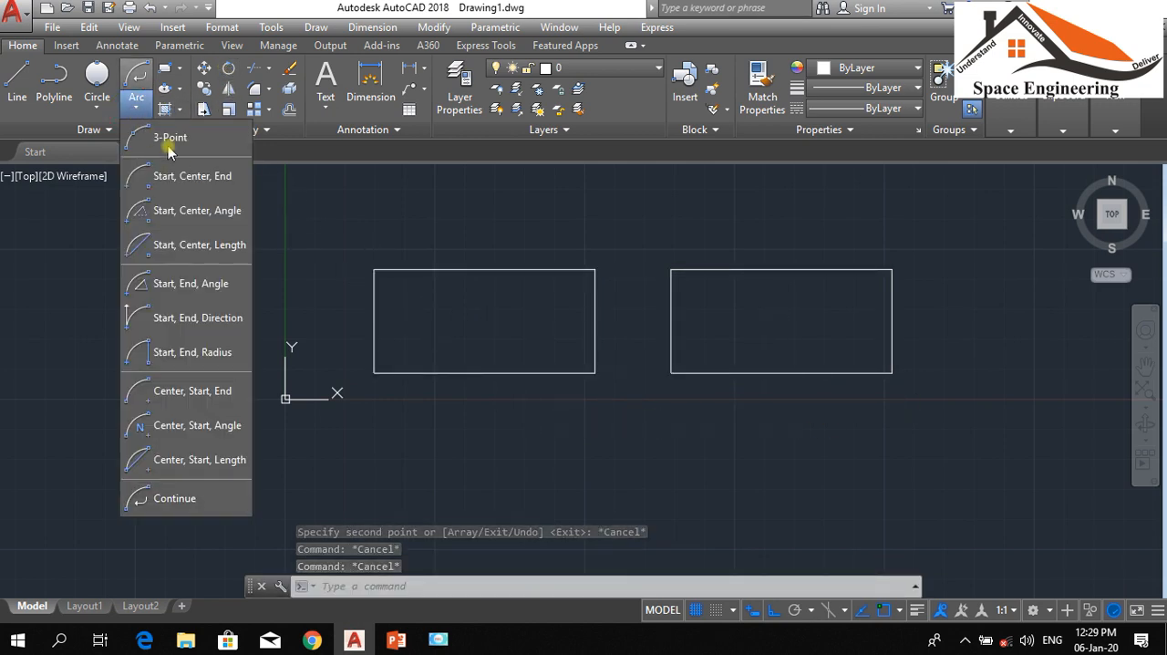
pyautogui.click(166, 140)
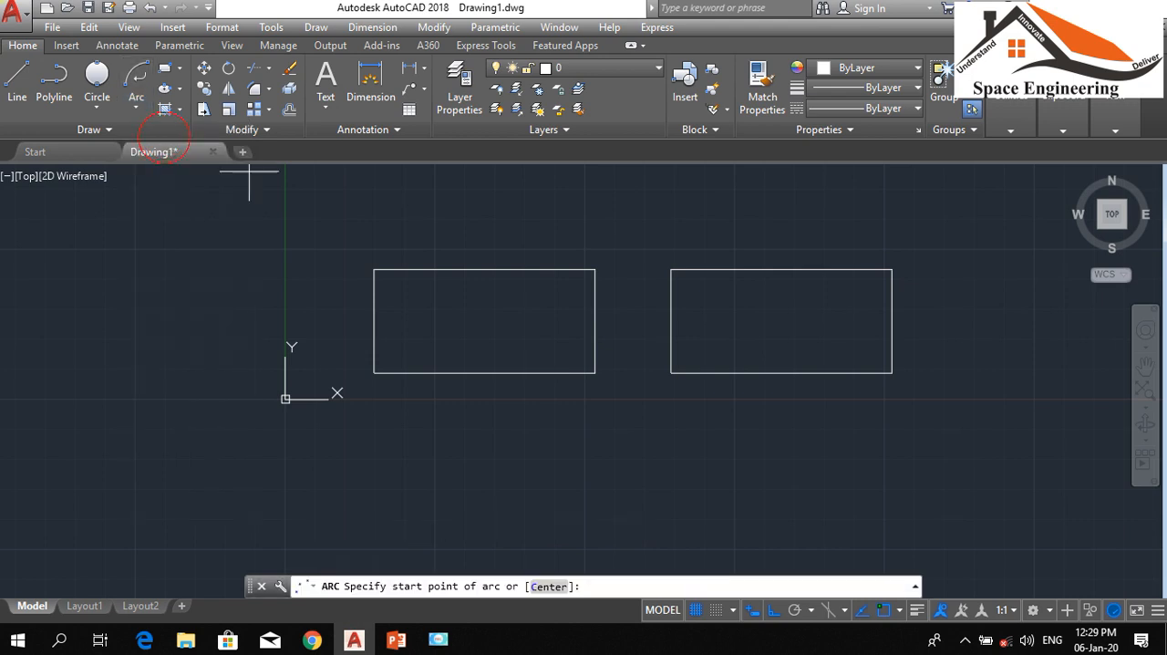
pyautogui.click(672, 269)
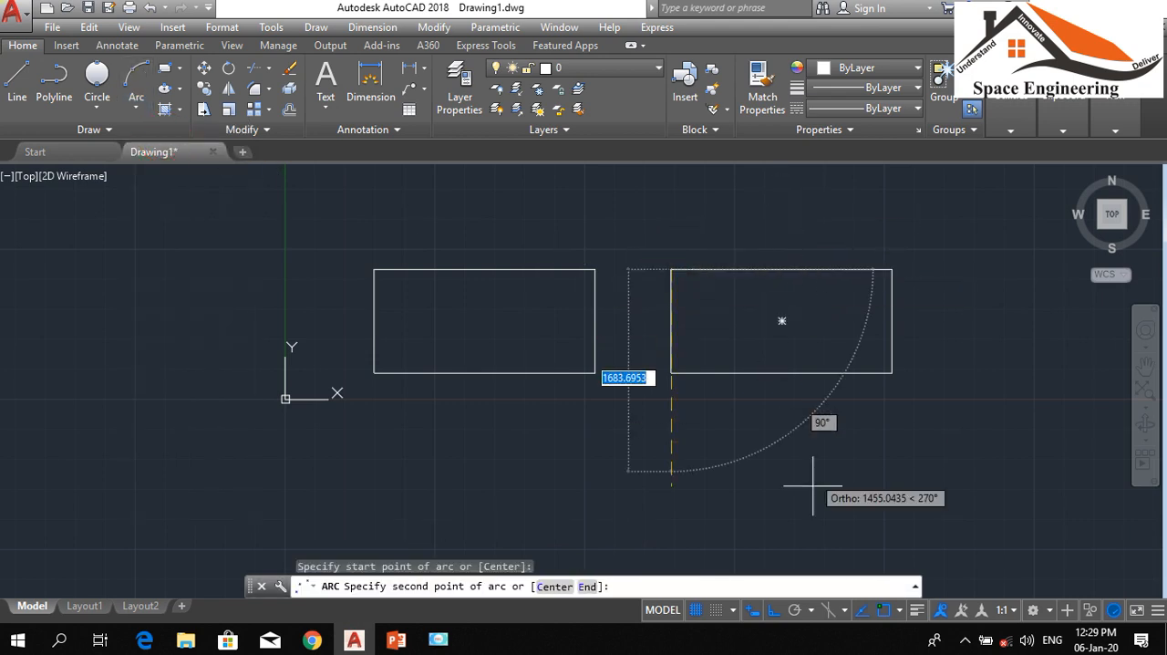
pyautogui.click(774, 611)
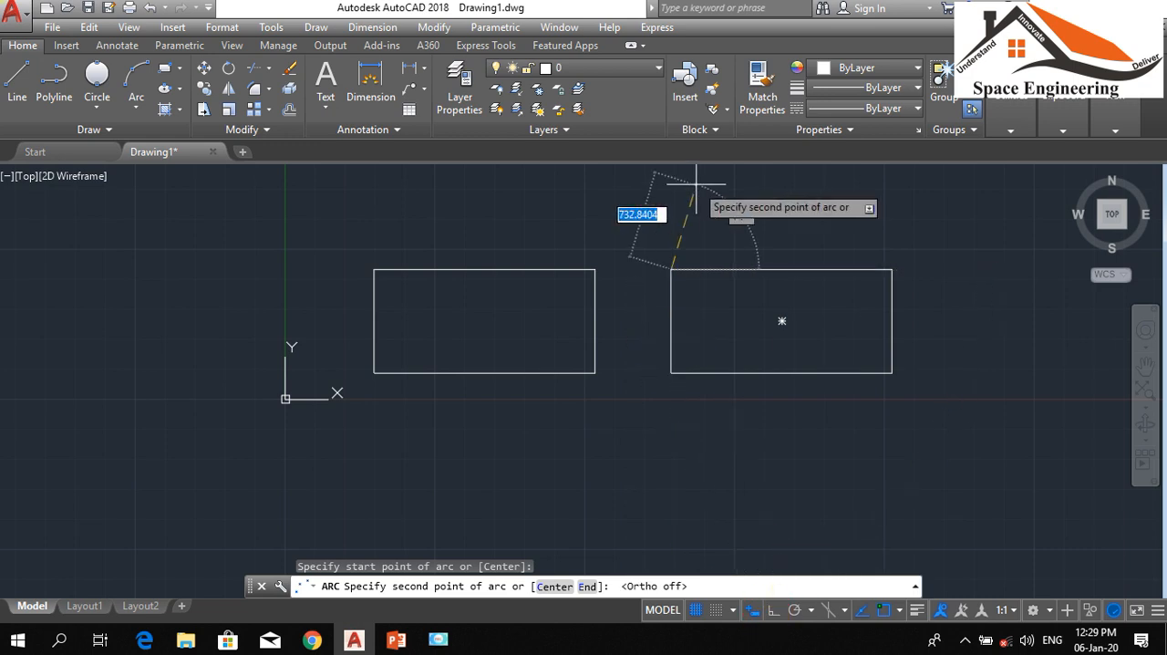
pyautogui.click(780, 207)
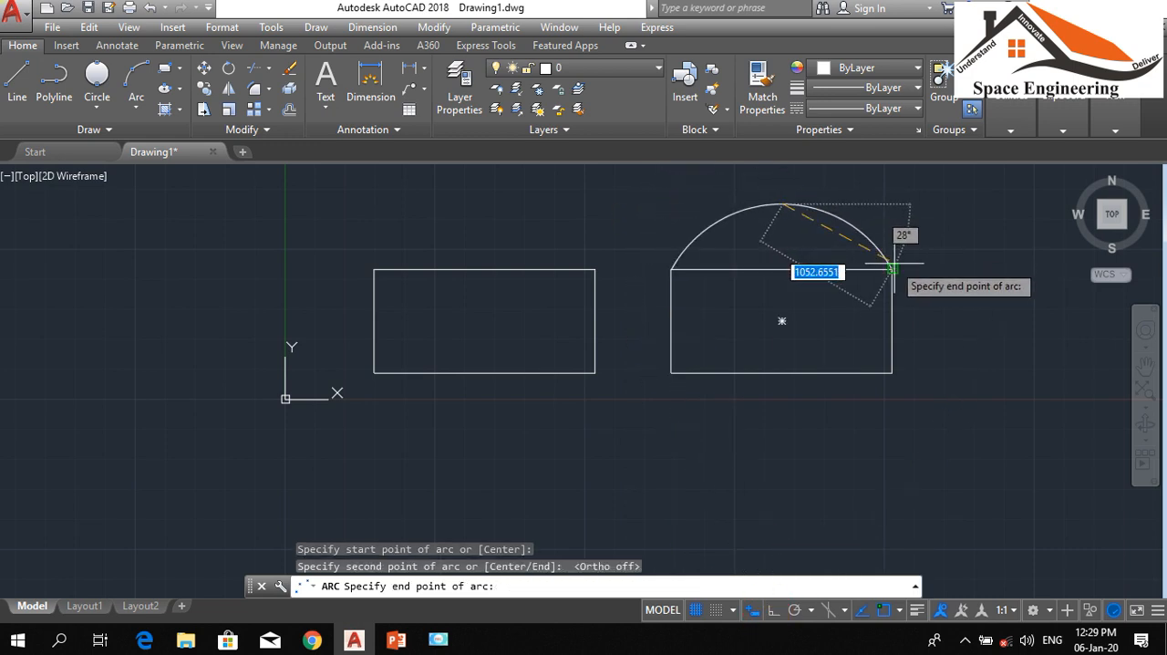
pyautogui.click(892, 269)
pyautogui.scroll(4, 734, 220)
pyautogui.scroll(-2, 737, 221)
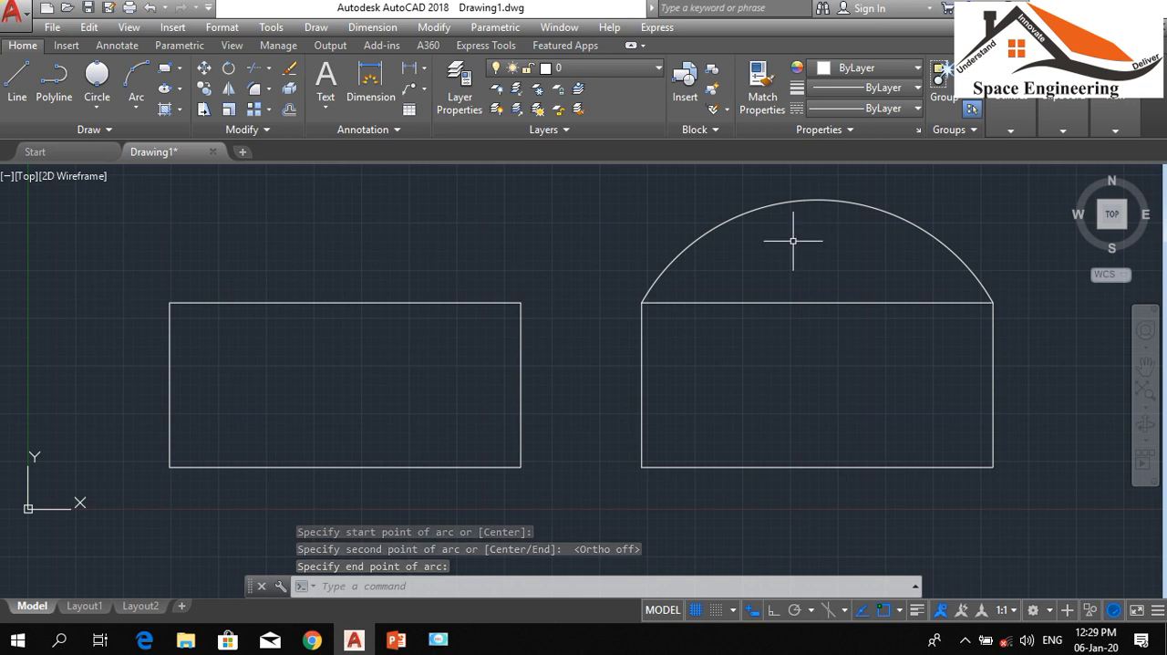
# Draw an elliptical arc with its axis along the left rectangle's top edge, start angle 0 and end angle 180
pyautogui.click(182, 89)
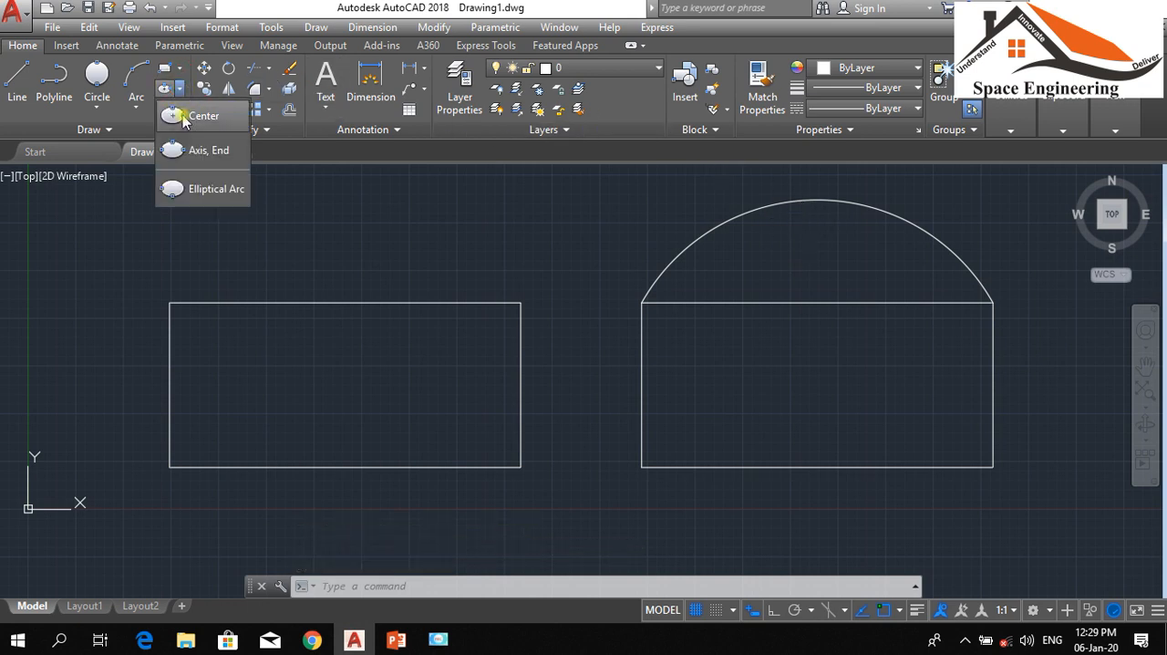
pyautogui.click(193, 188)
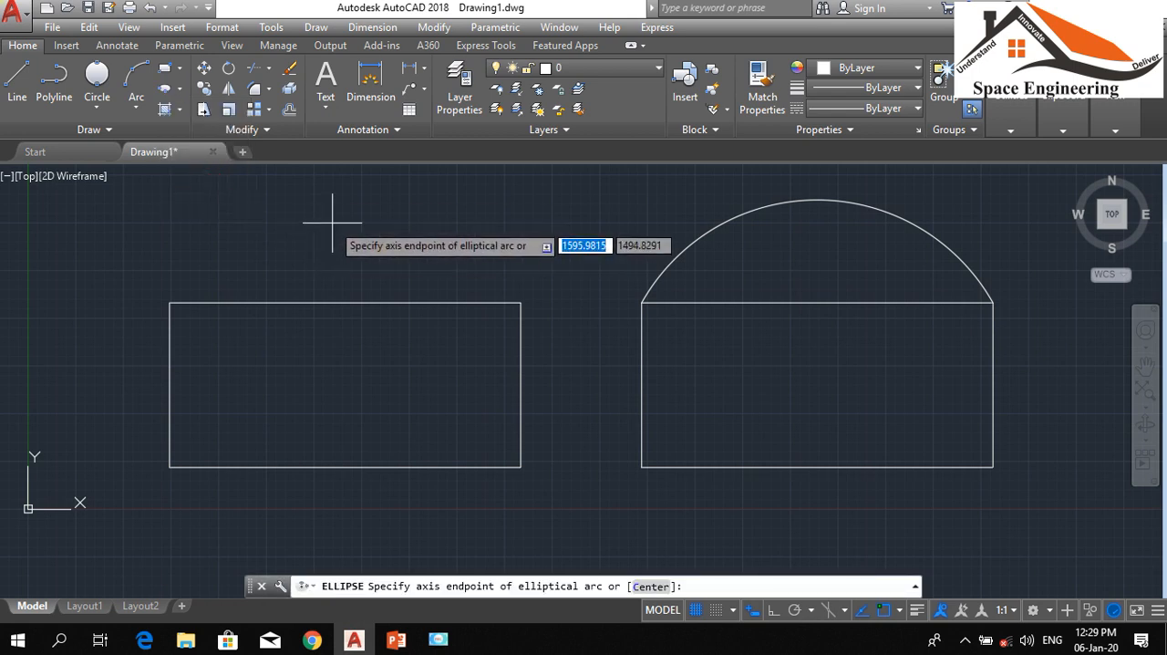
pyautogui.click(169, 303)
pyautogui.click(521, 303)
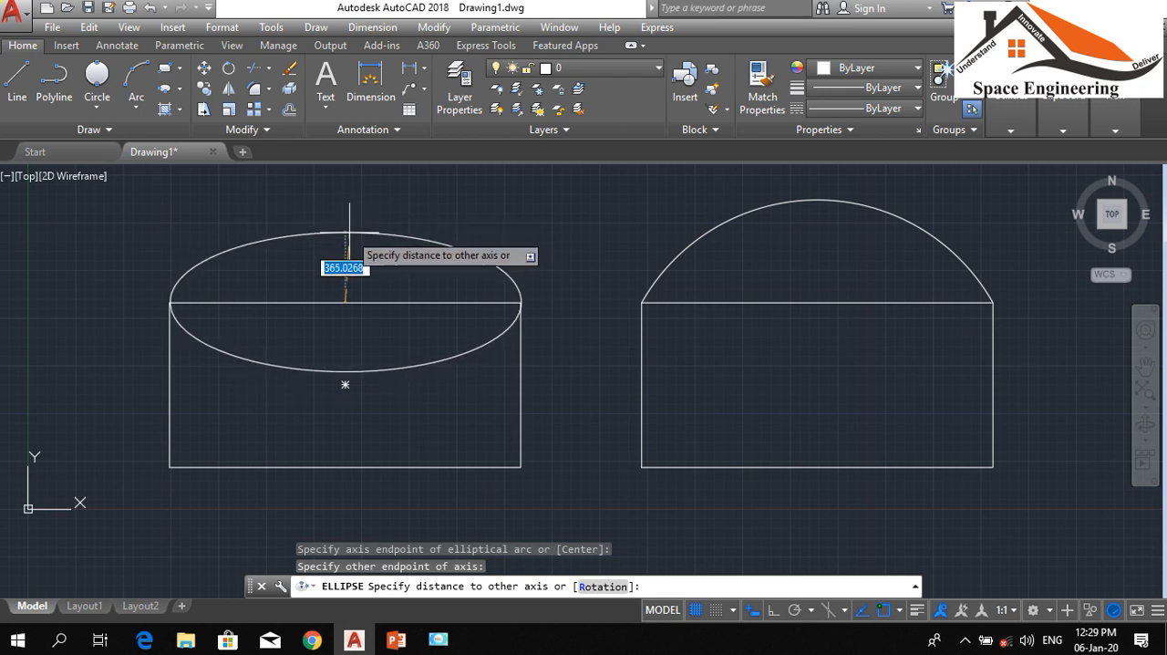
pyautogui.scroll(2, 344, 278)
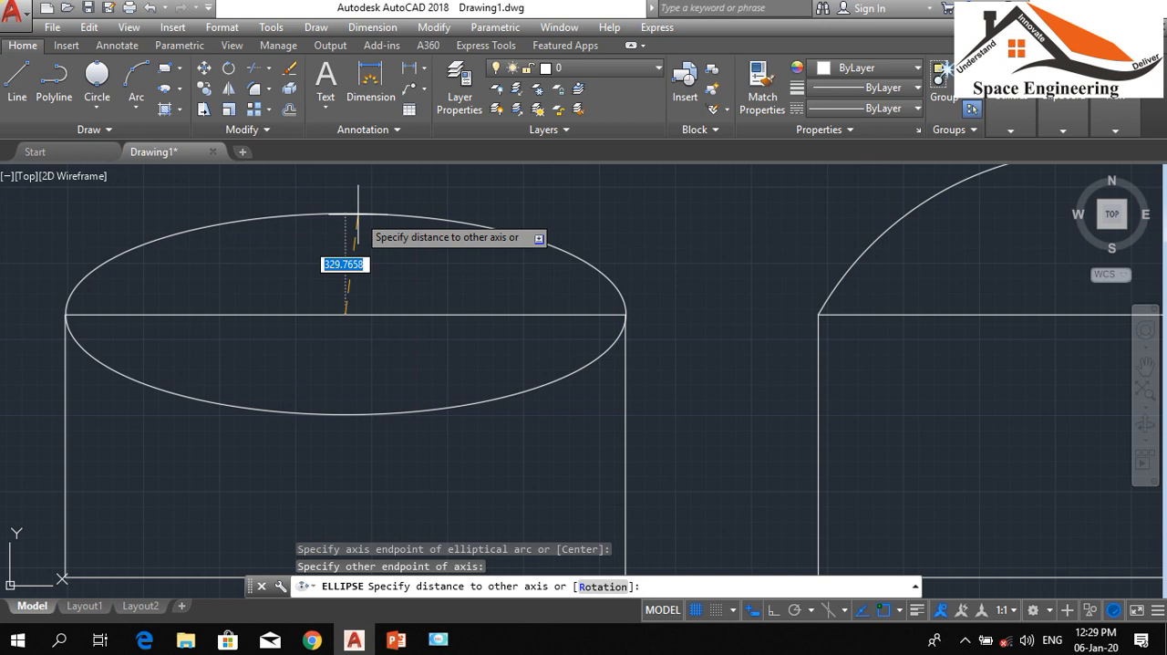
pyautogui.click(349, 219)
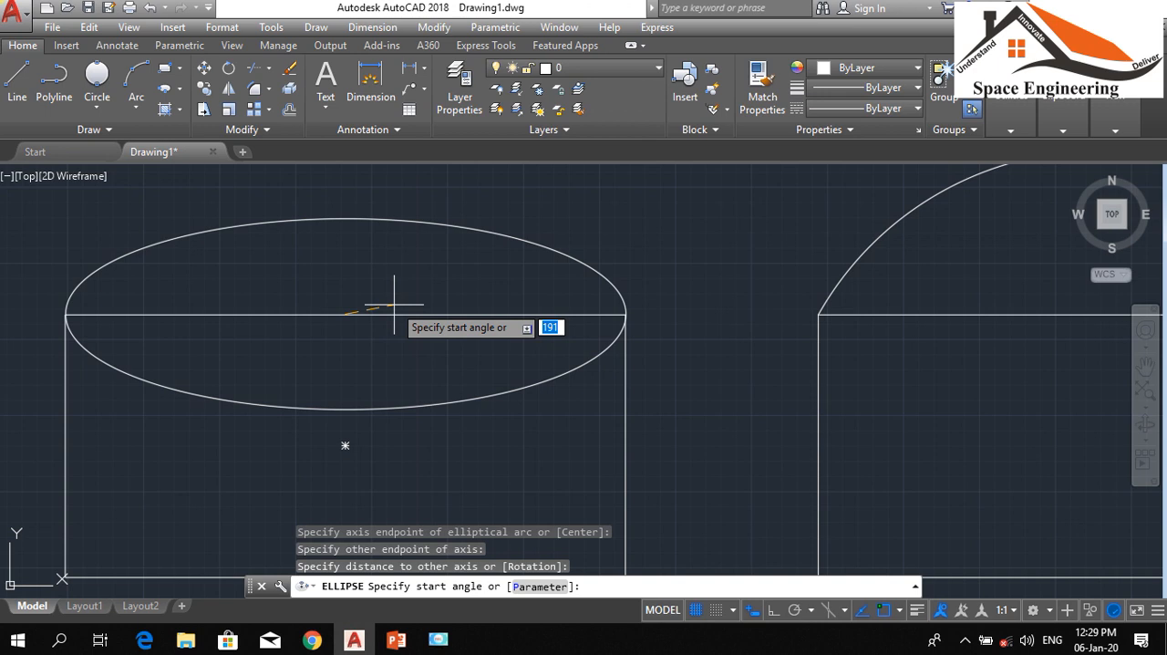
pyautogui.write('0')
pyautogui.press('Return')
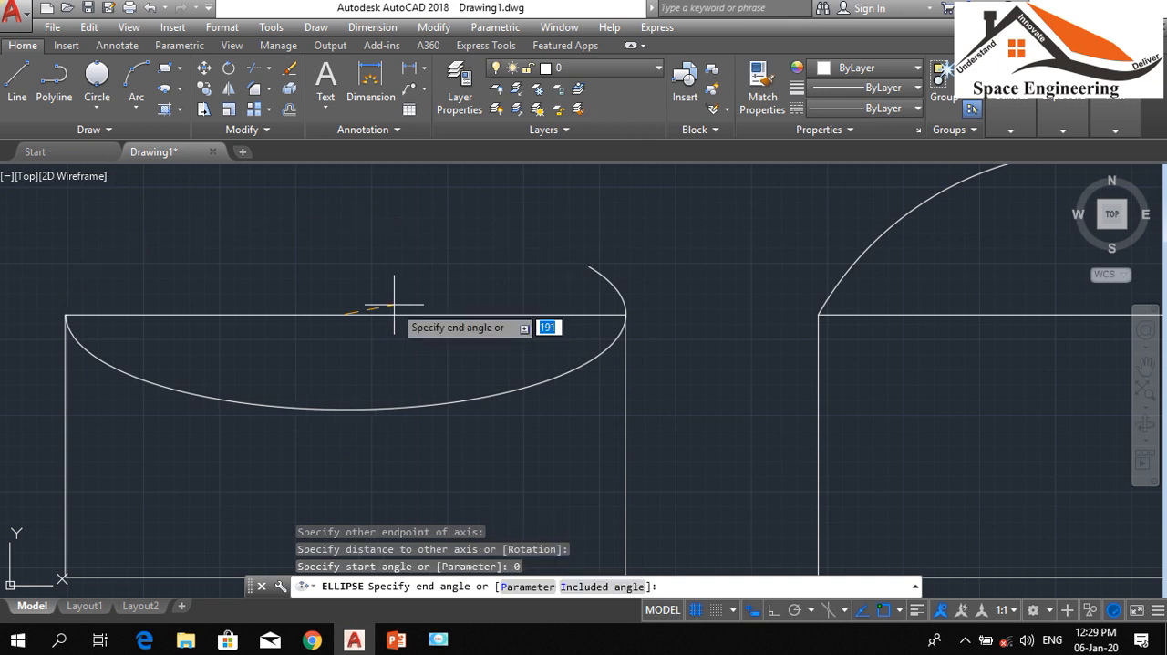
pyautogui.write('180')
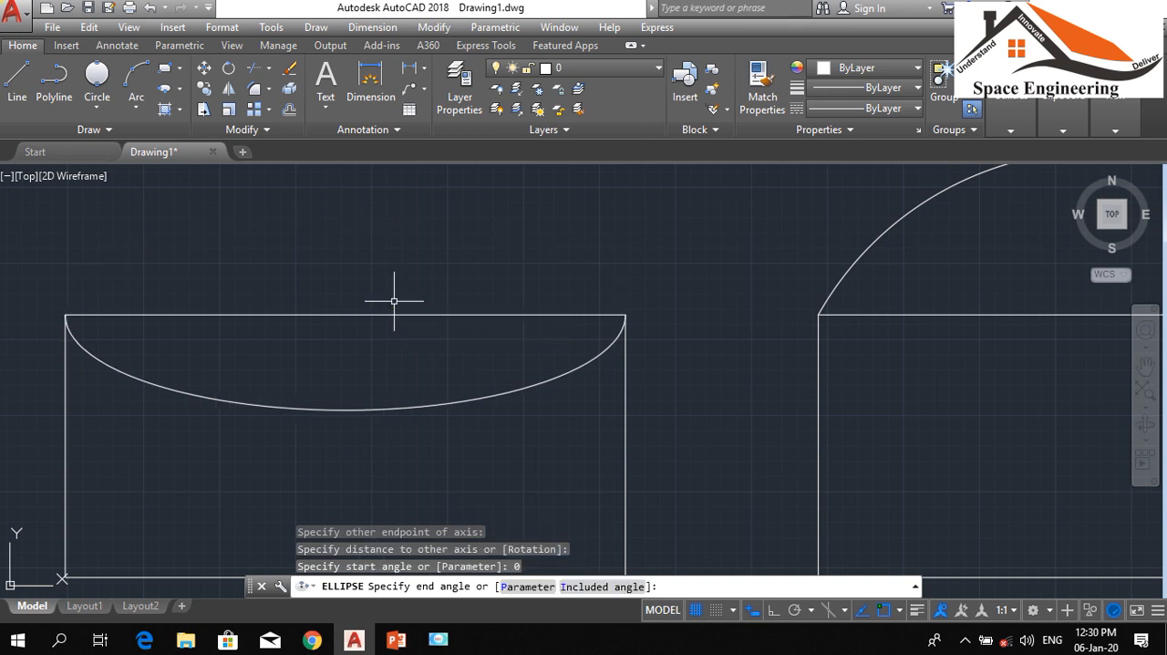
pyautogui.press('Return')
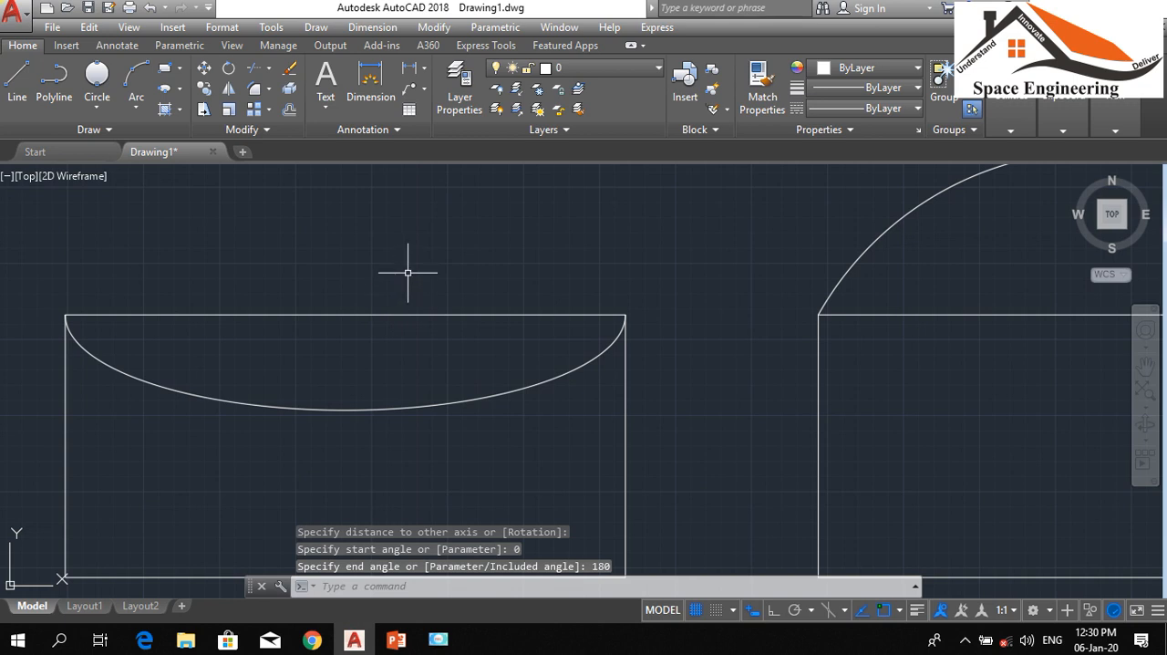
# Mirror the elliptical arc upward across the left rectangle's top edge, erasing the source arc
pyautogui.scroll(-2, 408, 273)
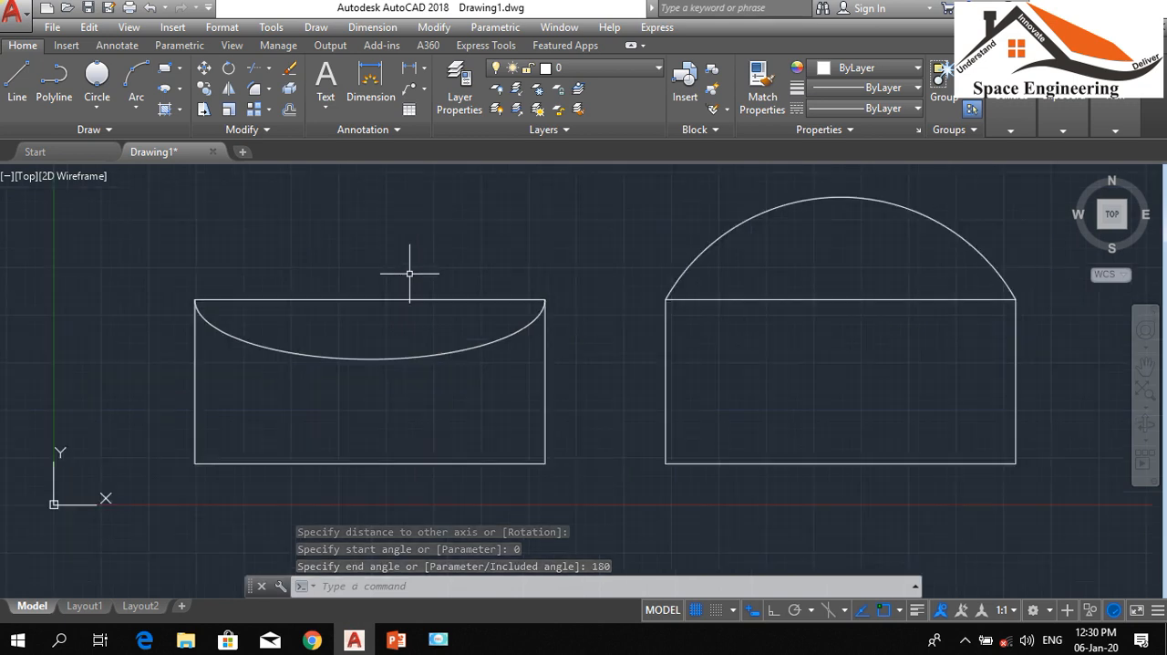
pyautogui.write('mi')
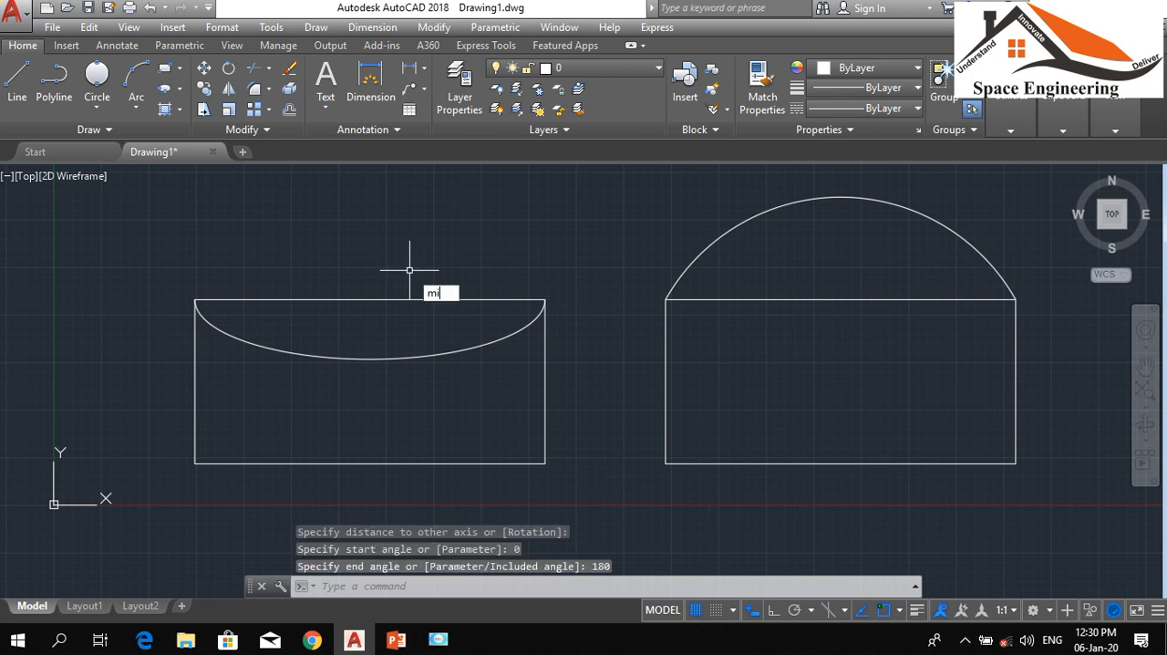
pyautogui.press('Return')
pyautogui.click(413, 358)
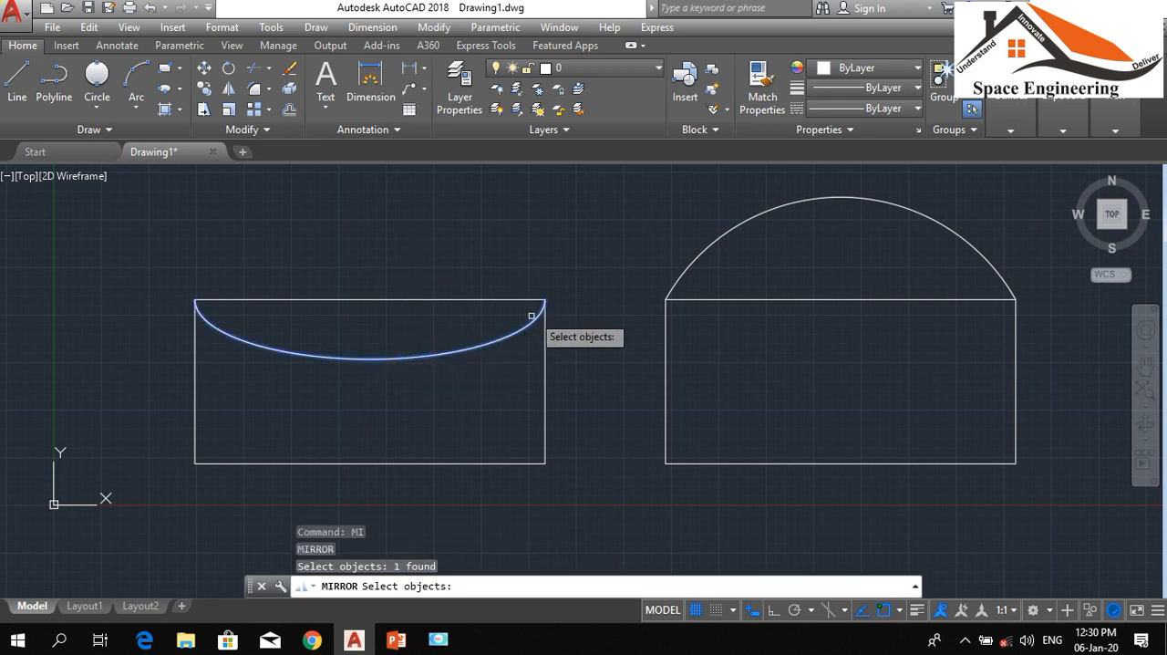
pyautogui.press('Return')
pyautogui.click(545, 299)
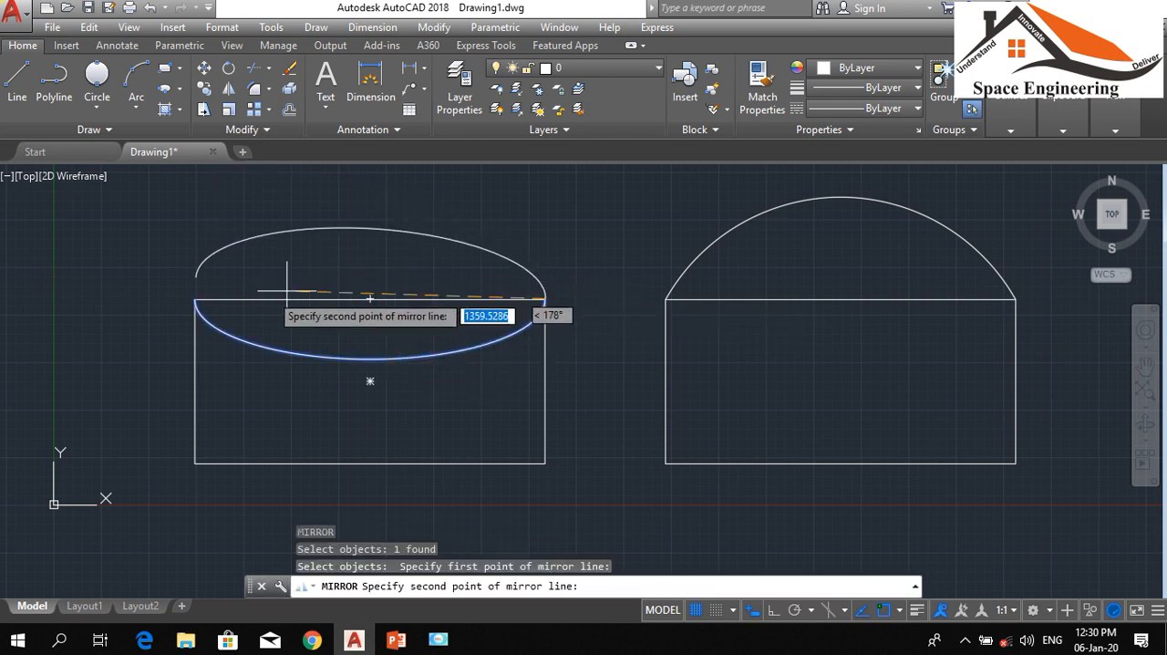
pyautogui.click(194, 300)
pyautogui.click(234, 348)
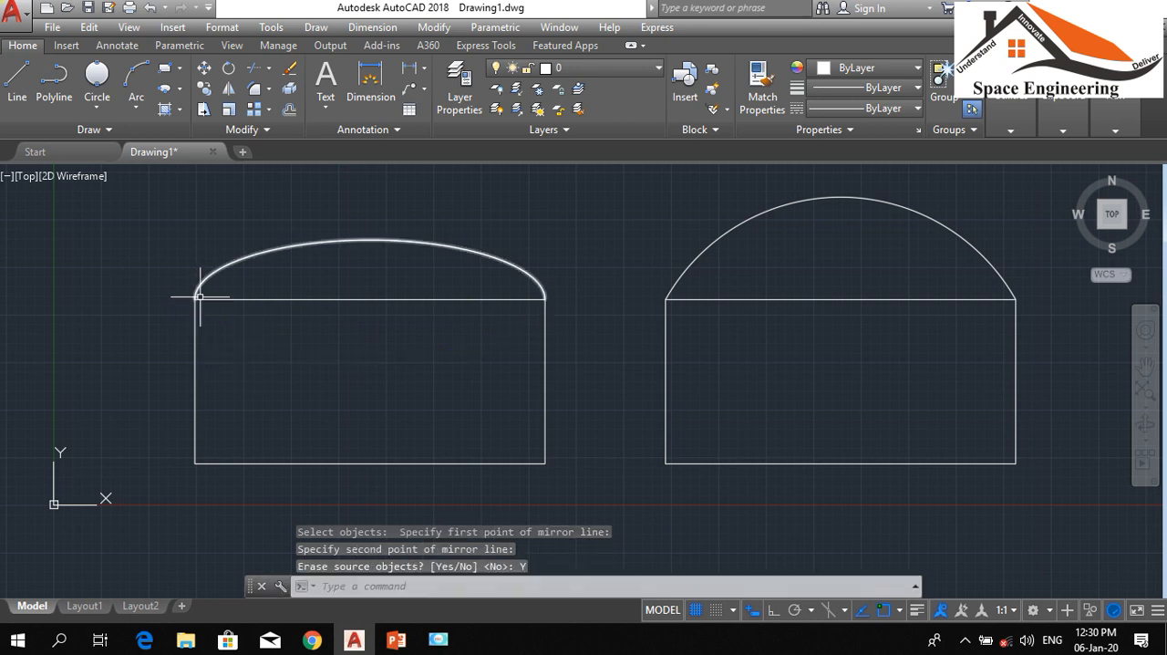
pyautogui.press('Escape')
pyautogui.press('Escape')
# Trim away the straight top edges beneath the arcs on both rectangles
pyautogui.write('tr')
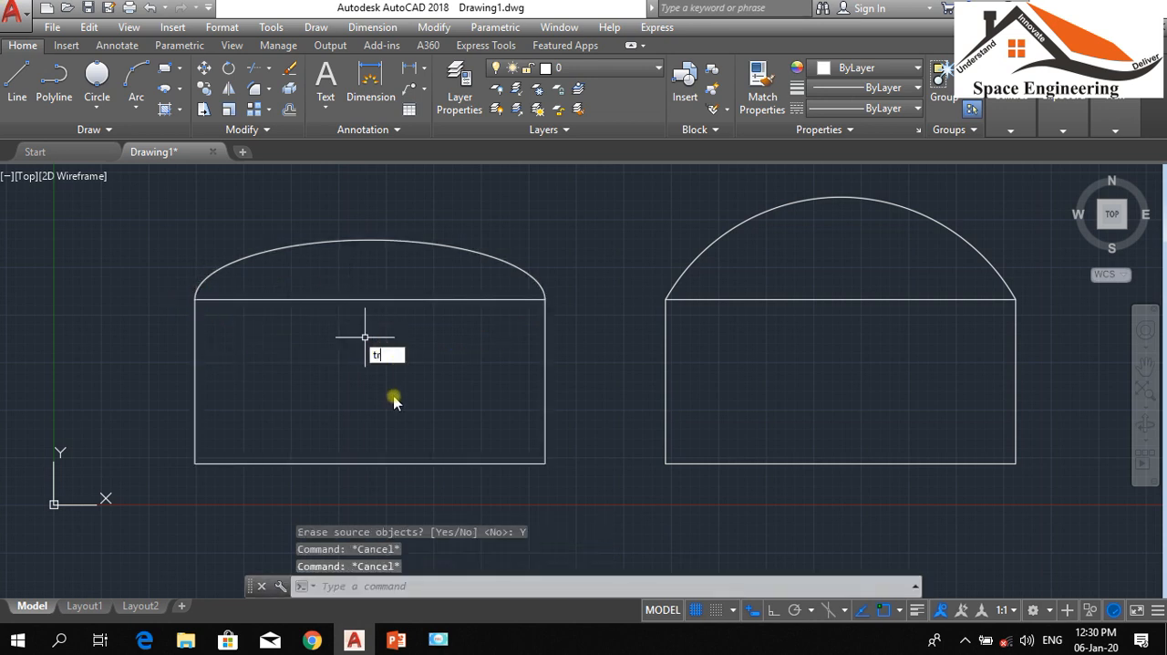
pyautogui.press('Return')
pyautogui.press('Return')
pyautogui.click(416, 407)
pyautogui.click(324, 283)
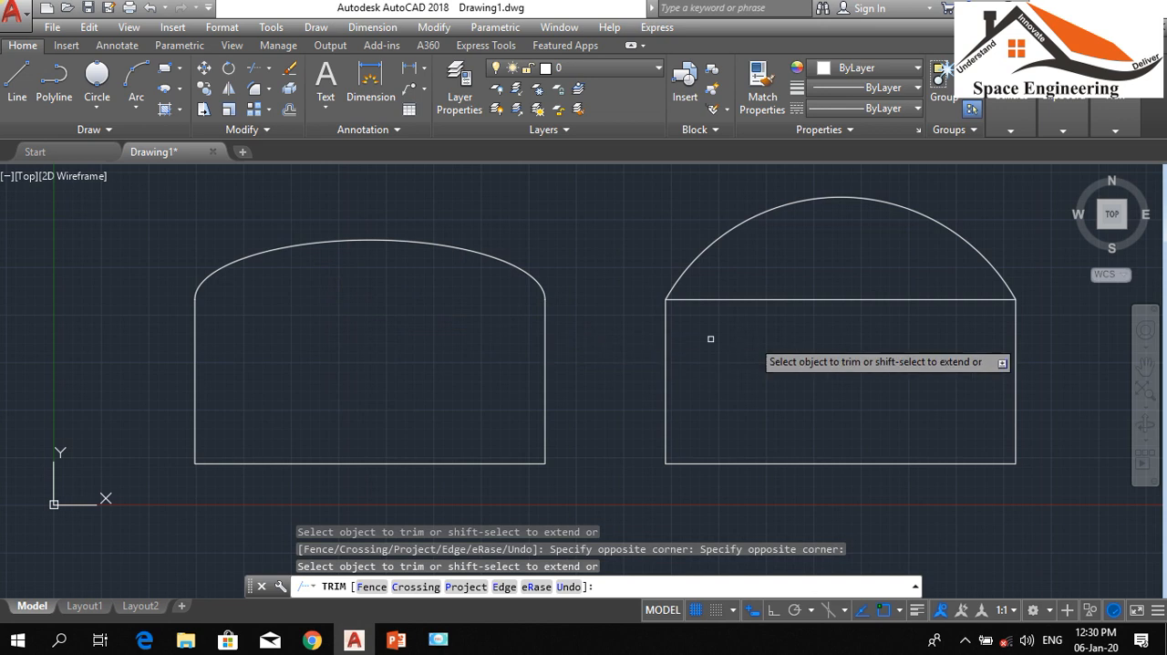
pyautogui.press('Escape')
pyautogui.press('Escape')
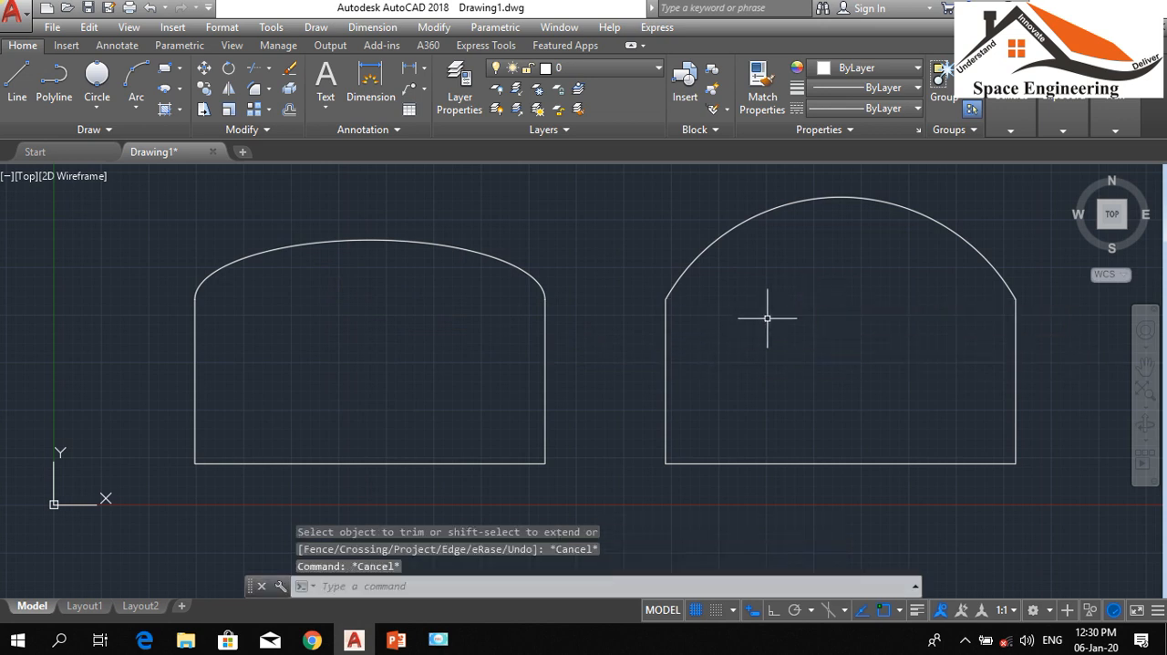
# Mirror the left shape's elliptical arc to its base across the midpoints of its vertical sides, keeping the source arc
pyautogui.scroll(-2, 771, 315)
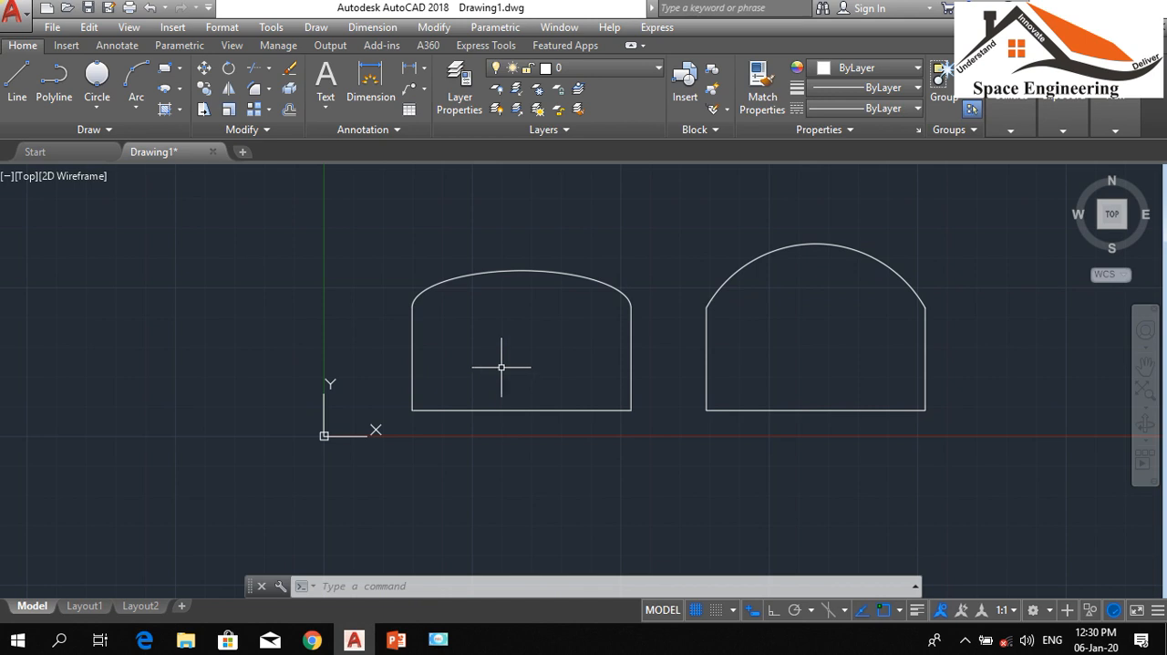
pyautogui.write('m')
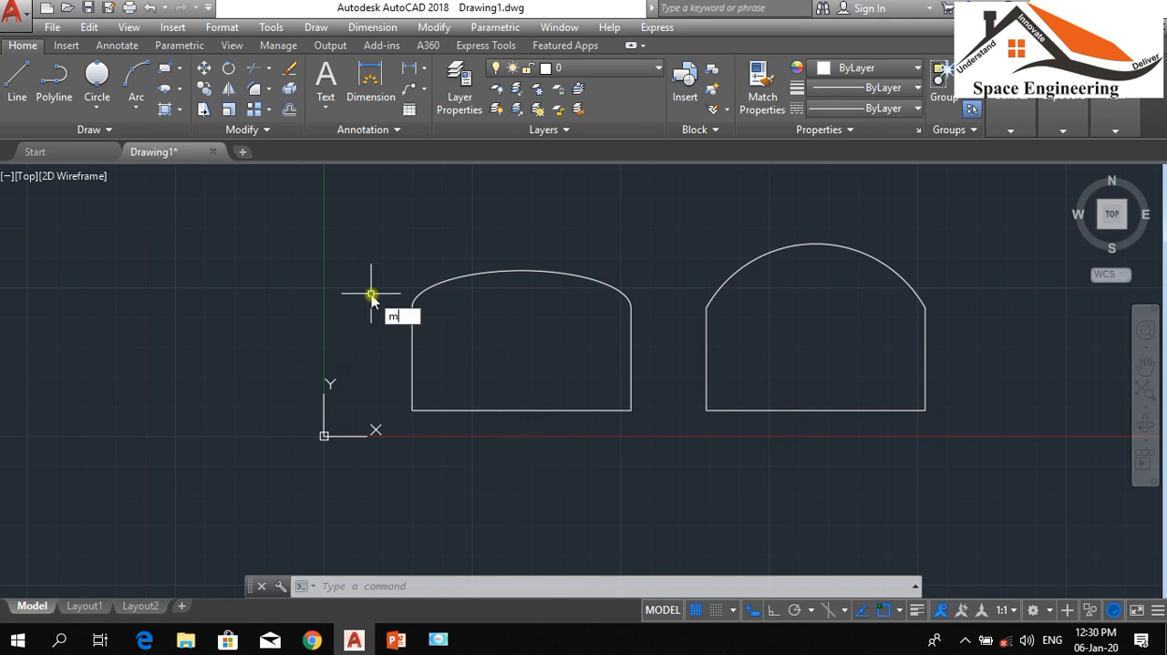
pyautogui.write('i')
pyautogui.press('Return')
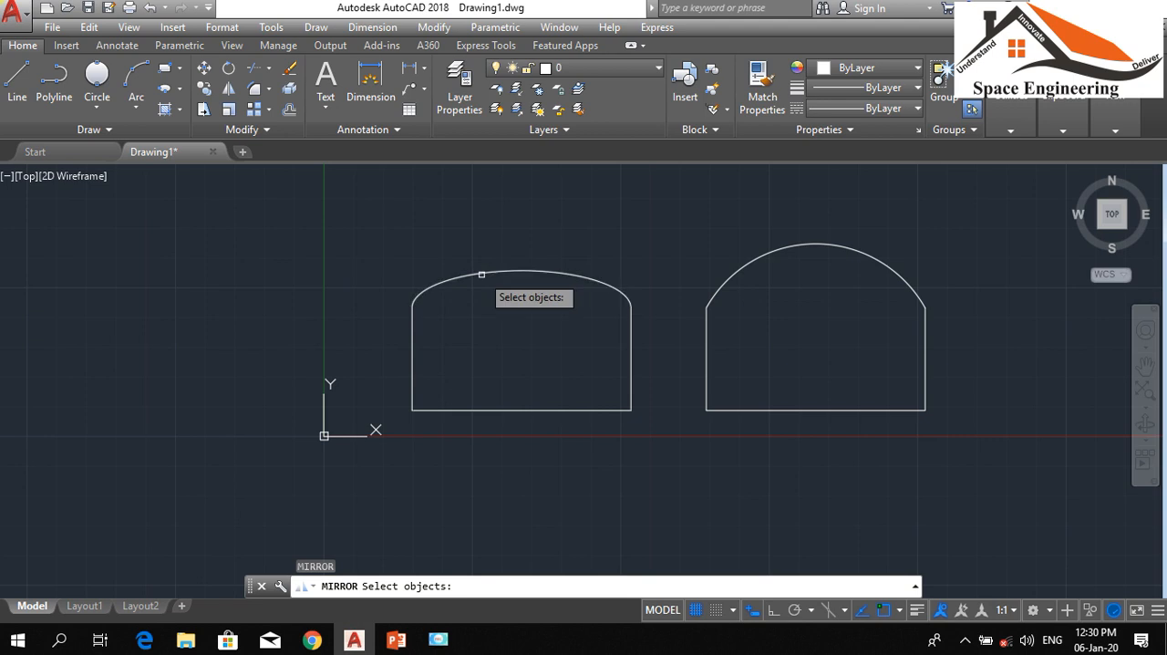
pyautogui.click(483, 268)
pyautogui.press('Return')
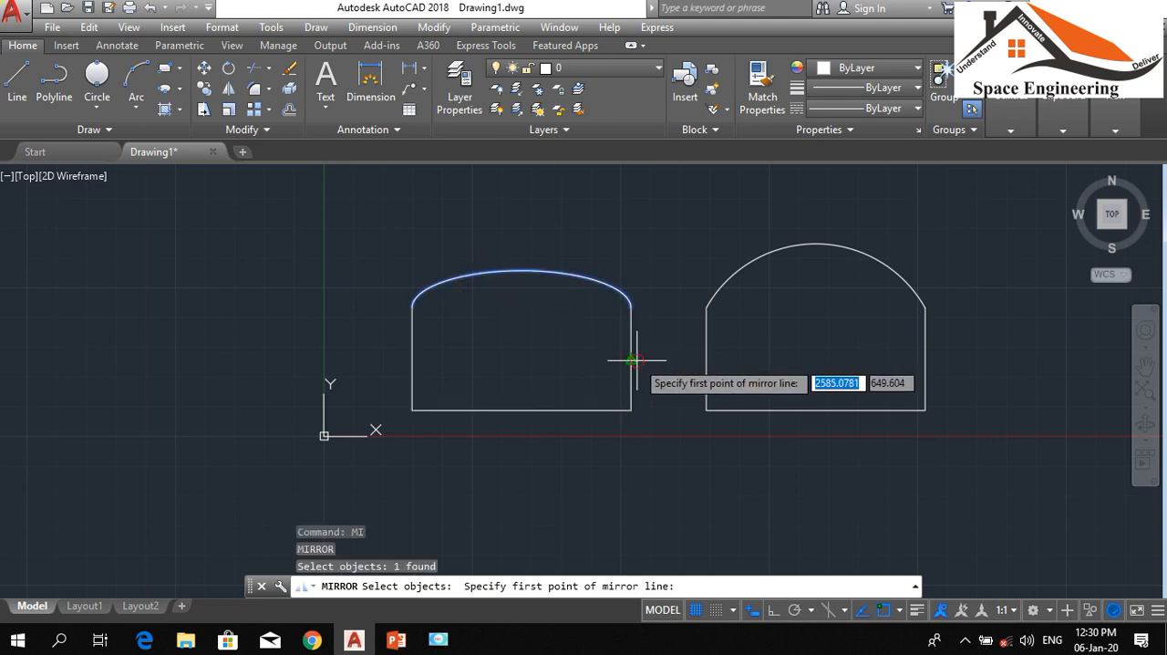
pyautogui.click(632, 355)
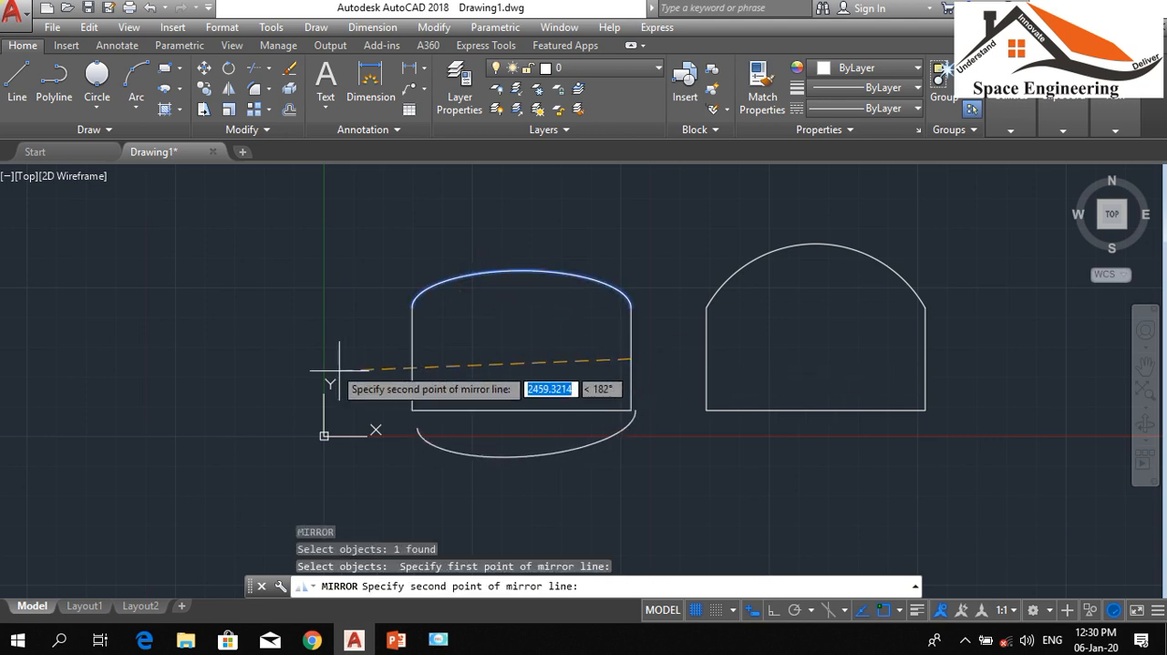
pyautogui.click(414, 356)
pyautogui.press('Return')
# Trim away the left shape's straight bottom edge above the mirrored arc
pyautogui.write('tr')
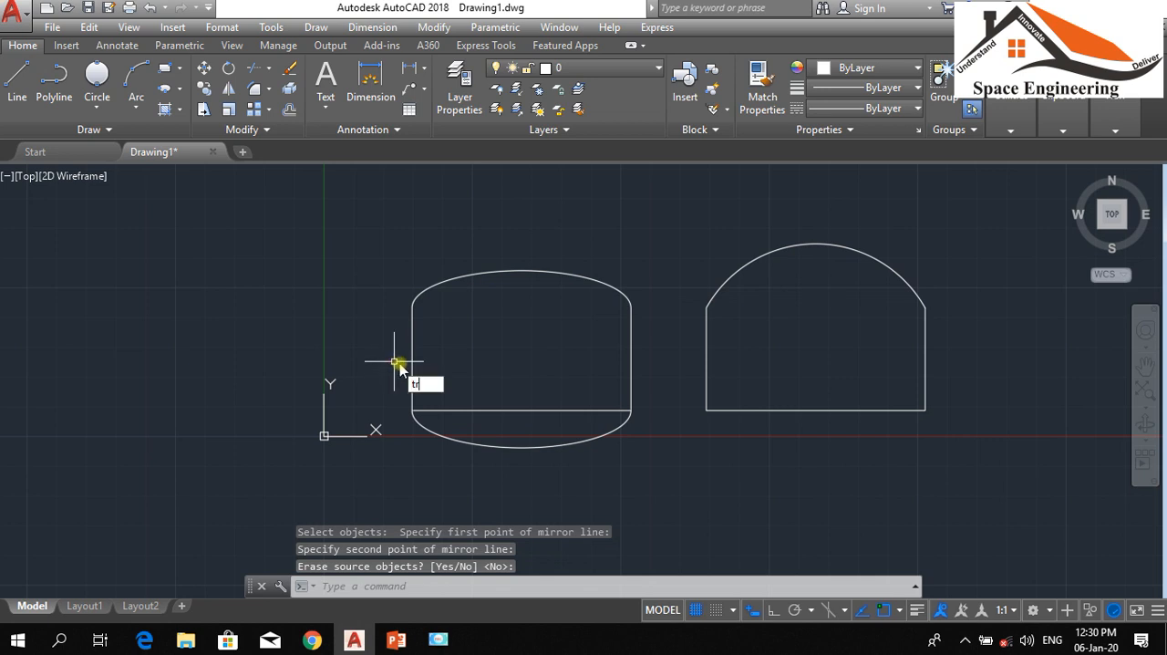
pyautogui.press('Return')
pyautogui.press('Return')
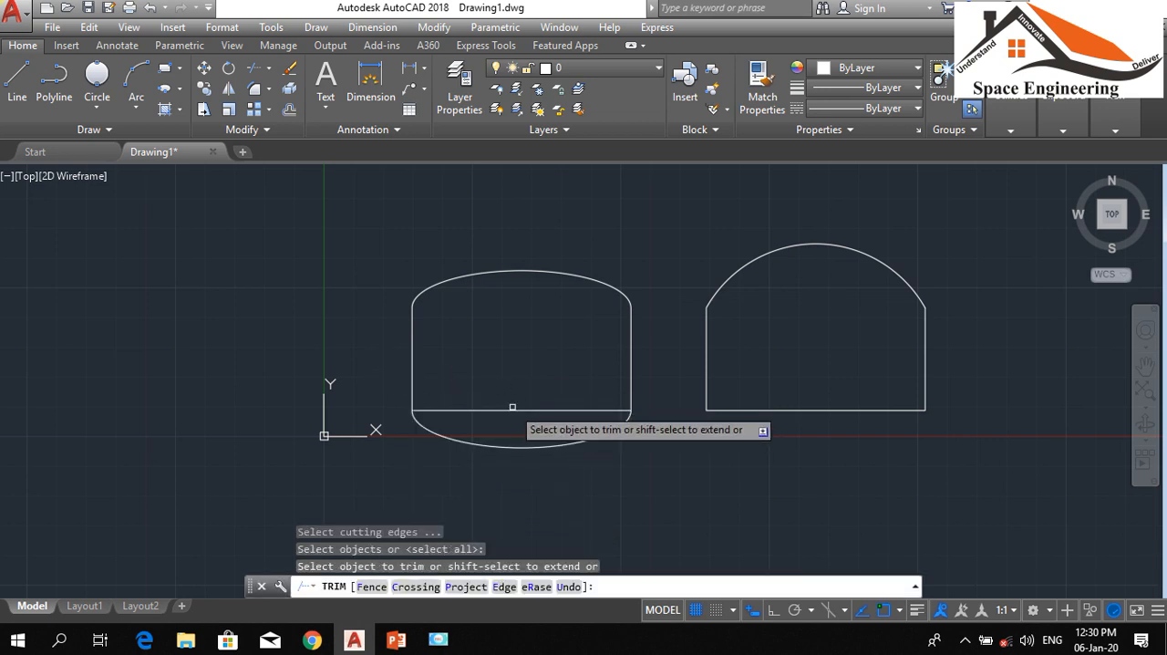
pyautogui.click(507, 411)
pyautogui.press('Escape')
pyautogui.press('Escape')
pyautogui.press('Escape')
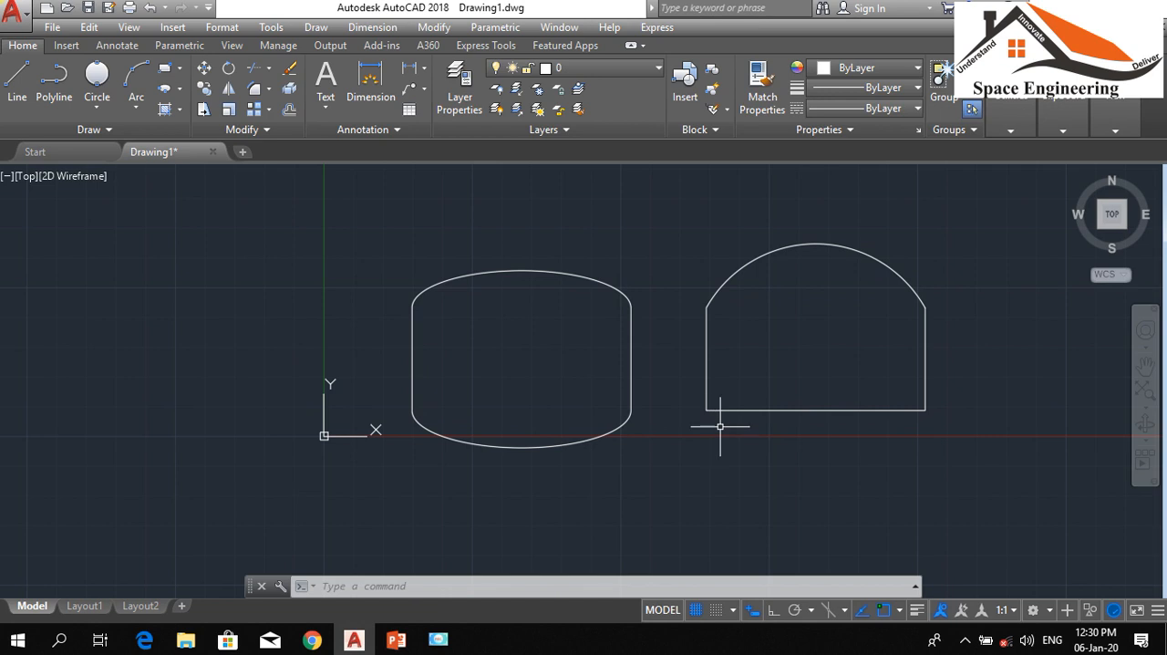
# Mirror the left shape's upper elliptical arc downward across the line joining its endpoints, keeping the source arc
pyautogui.write('mi')
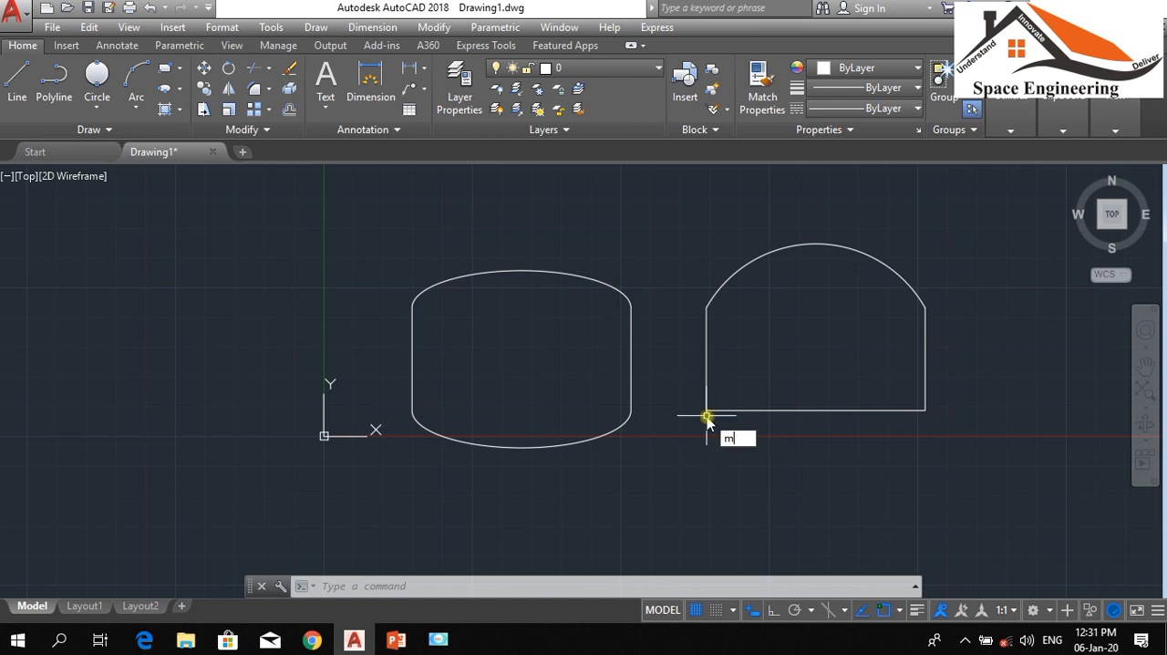
pyautogui.press('Return')
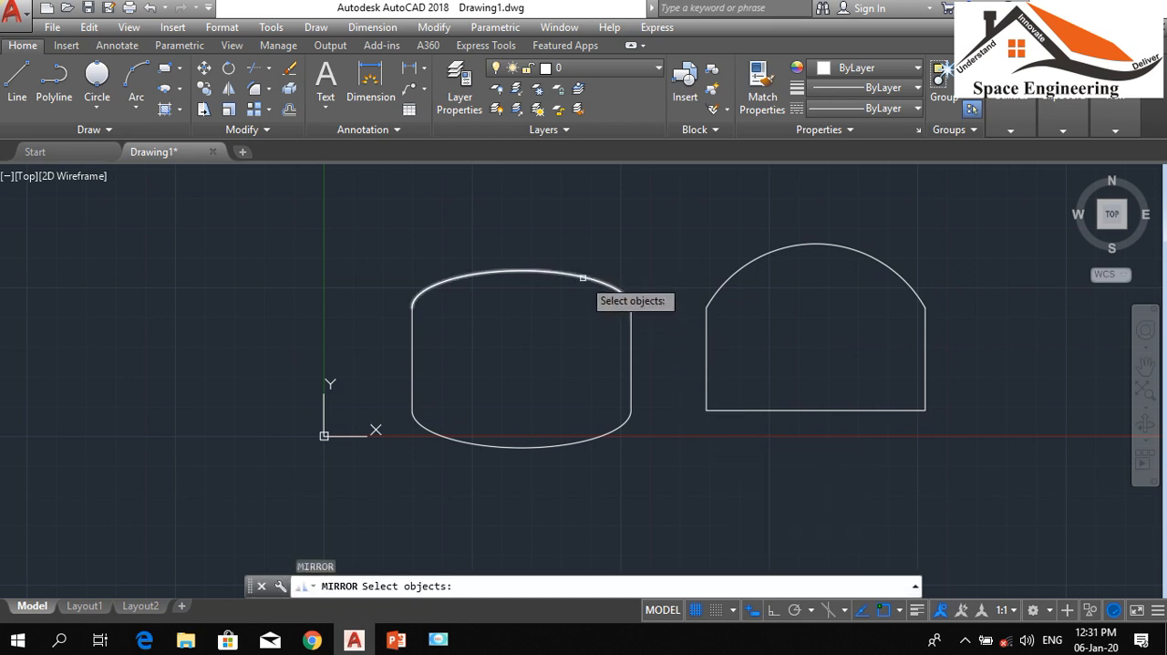
pyautogui.click(584, 277)
pyautogui.press('Return')
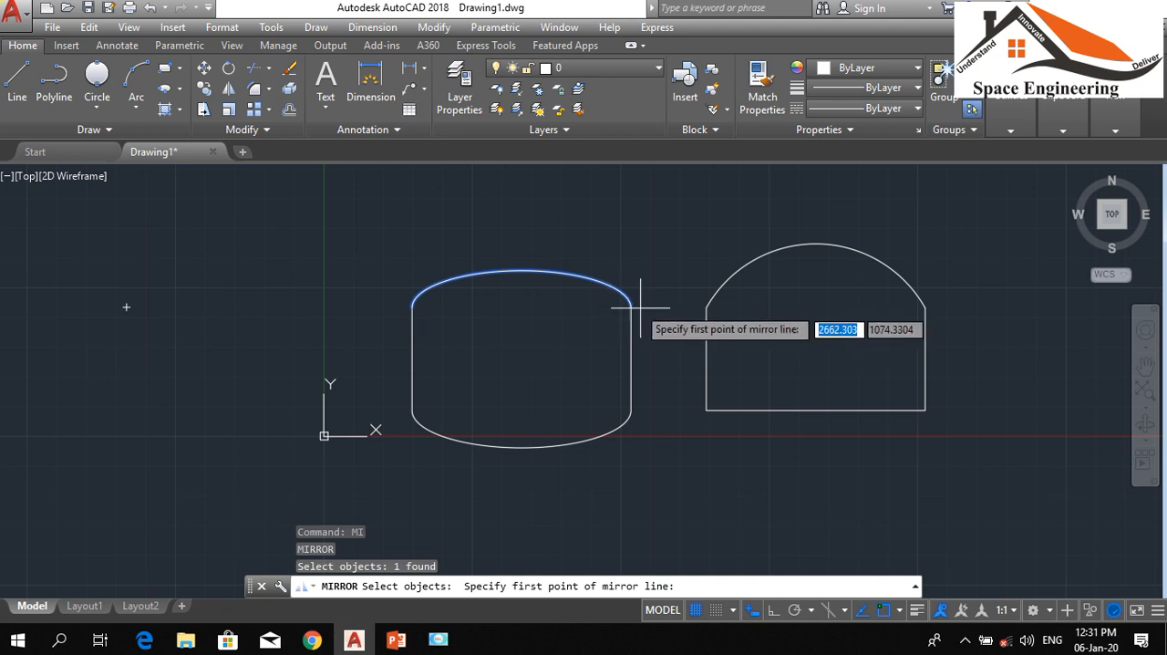
pyautogui.click(626, 305)
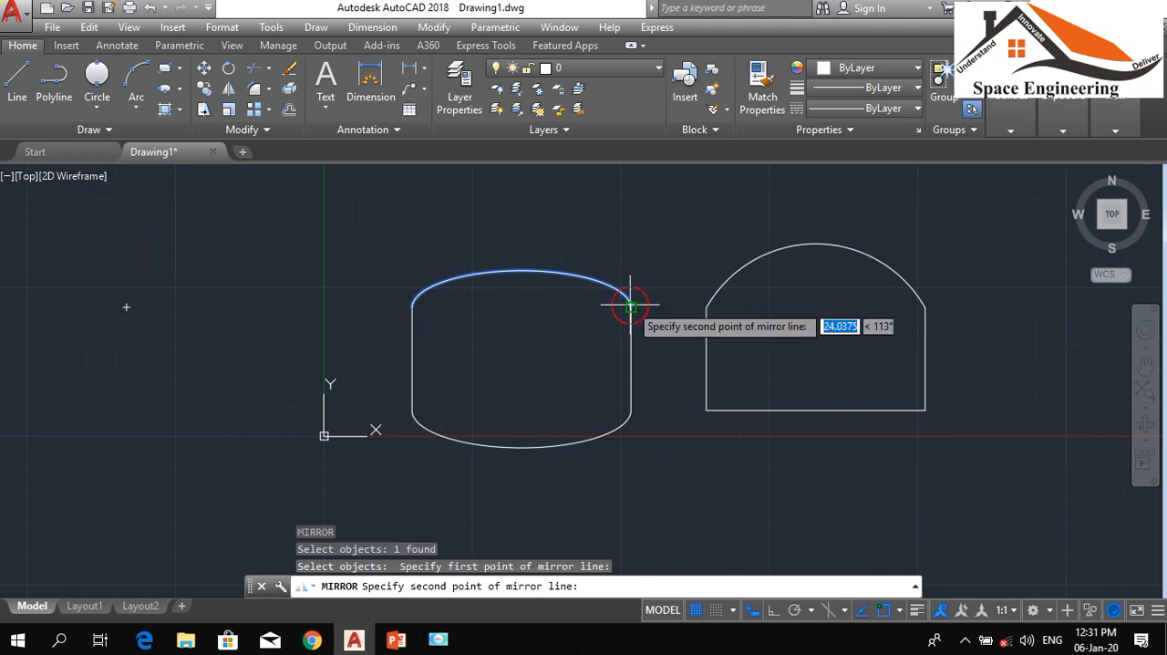
pyautogui.click(417, 307)
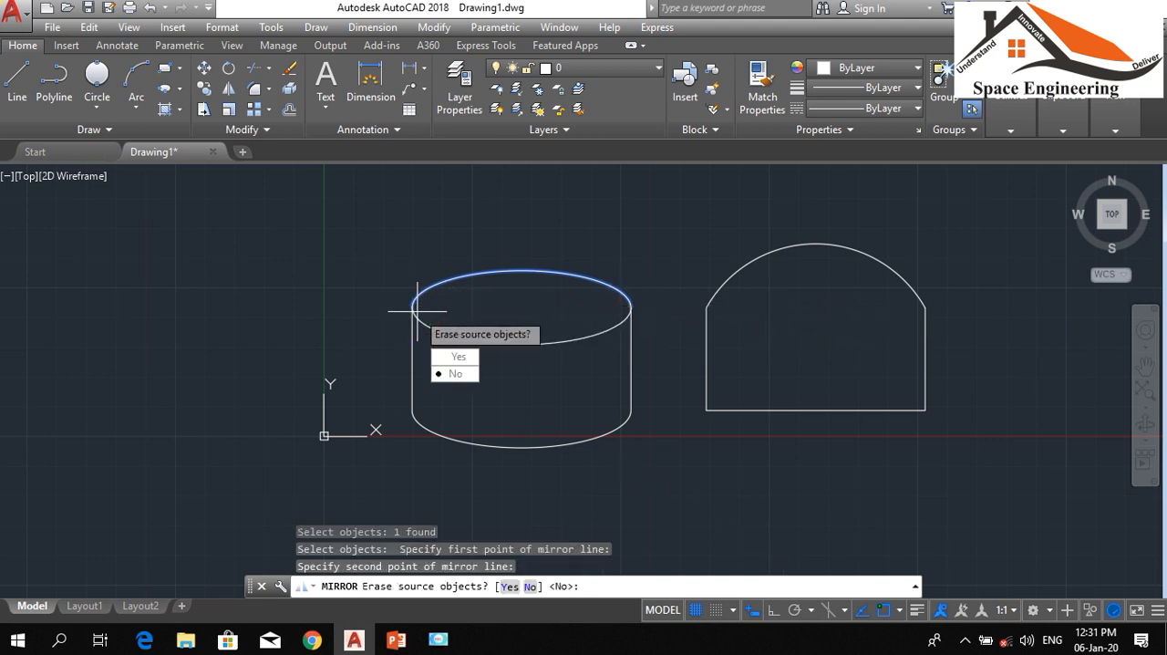
pyautogui.press('Return')
pyautogui.press('Return')
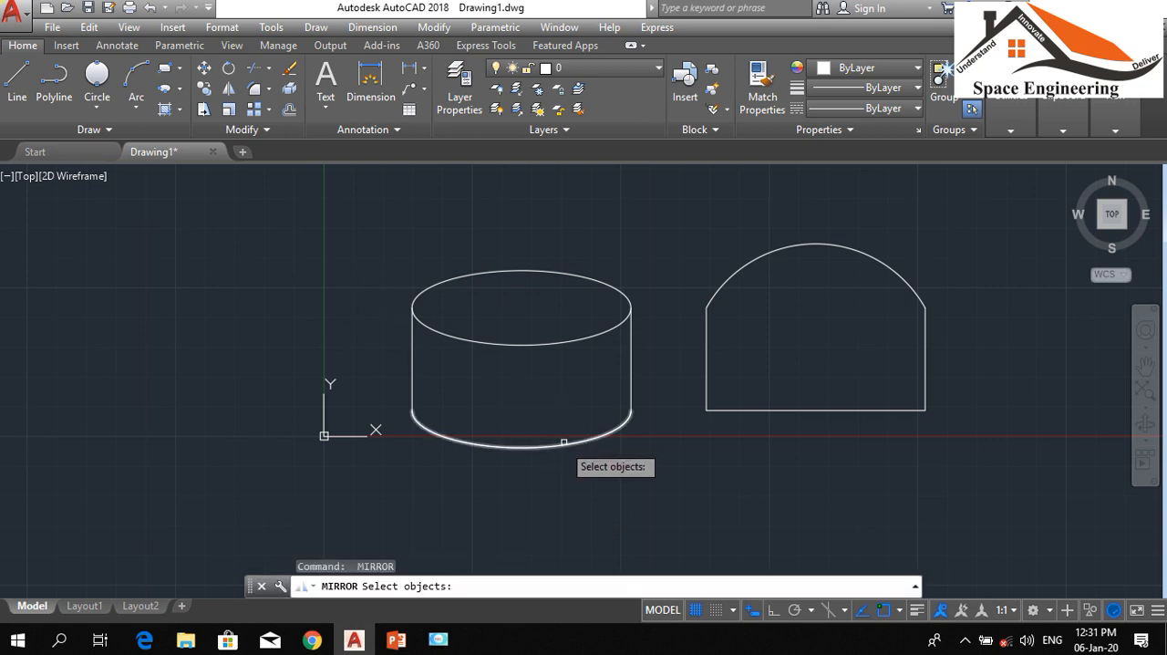
# Mirror the left shape's lower elliptical arc upward across the line joining its endpoints, keeping the source arc
pyautogui.click(570, 452)
pyautogui.click(566, 454)
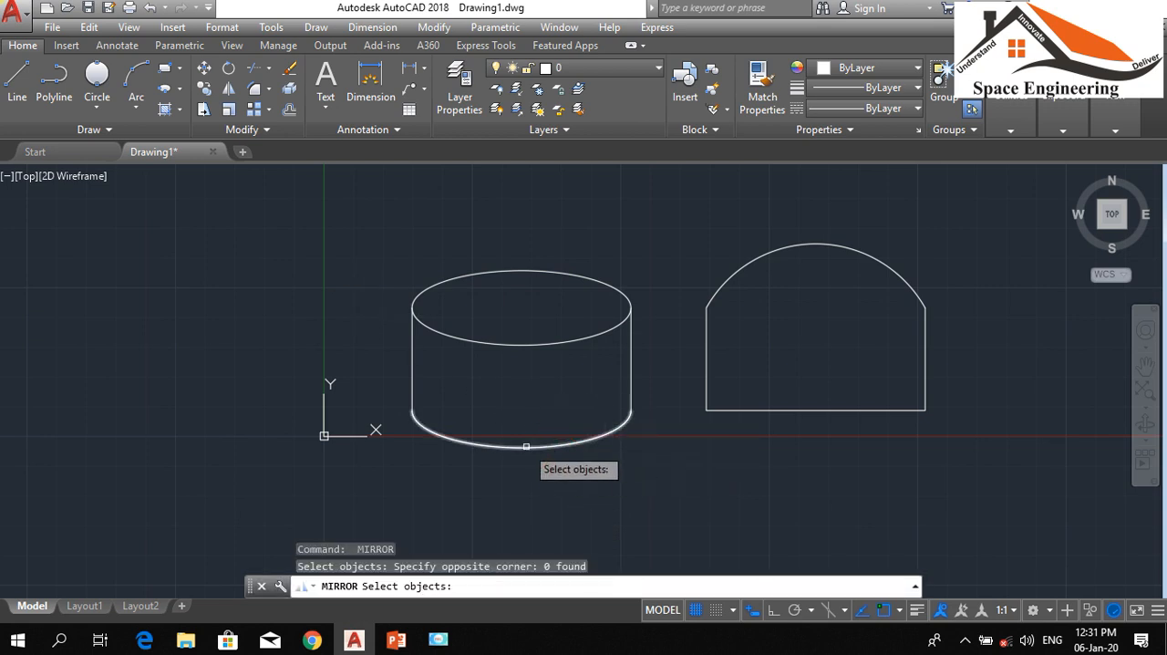
pyautogui.click(522, 447)
pyautogui.press('Return')
pyautogui.click(630, 410)
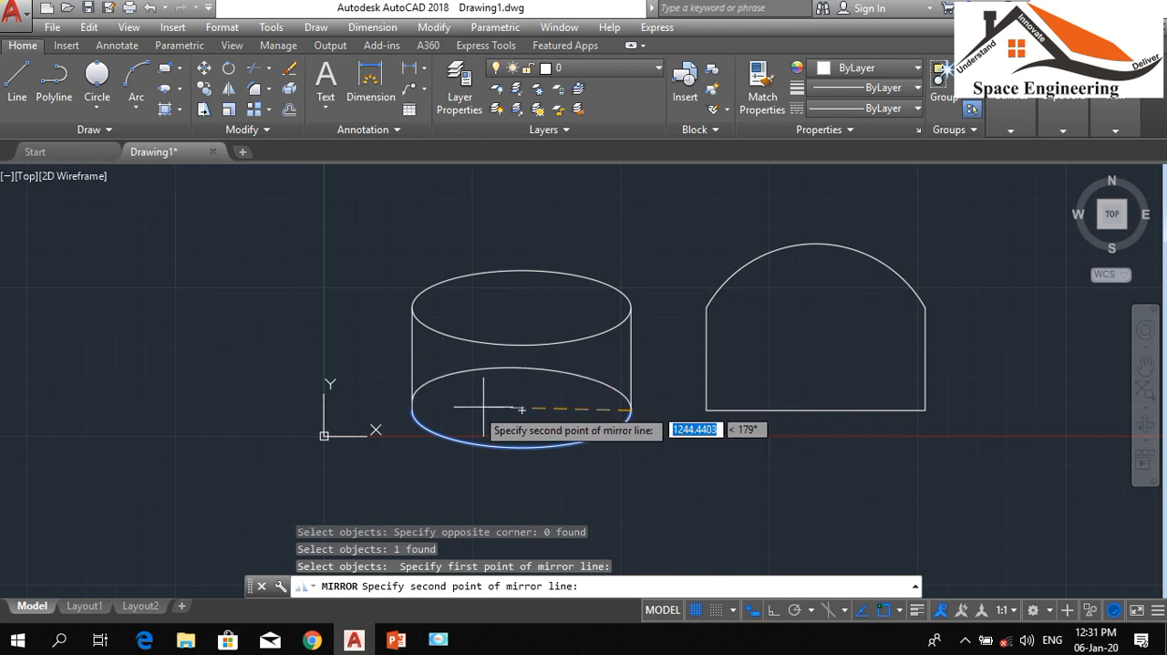
pyautogui.click(401, 415)
pyautogui.press('Return')
pyautogui.scroll(-5, 439, 298)
pyautogui.scroll(5, 456, 313)
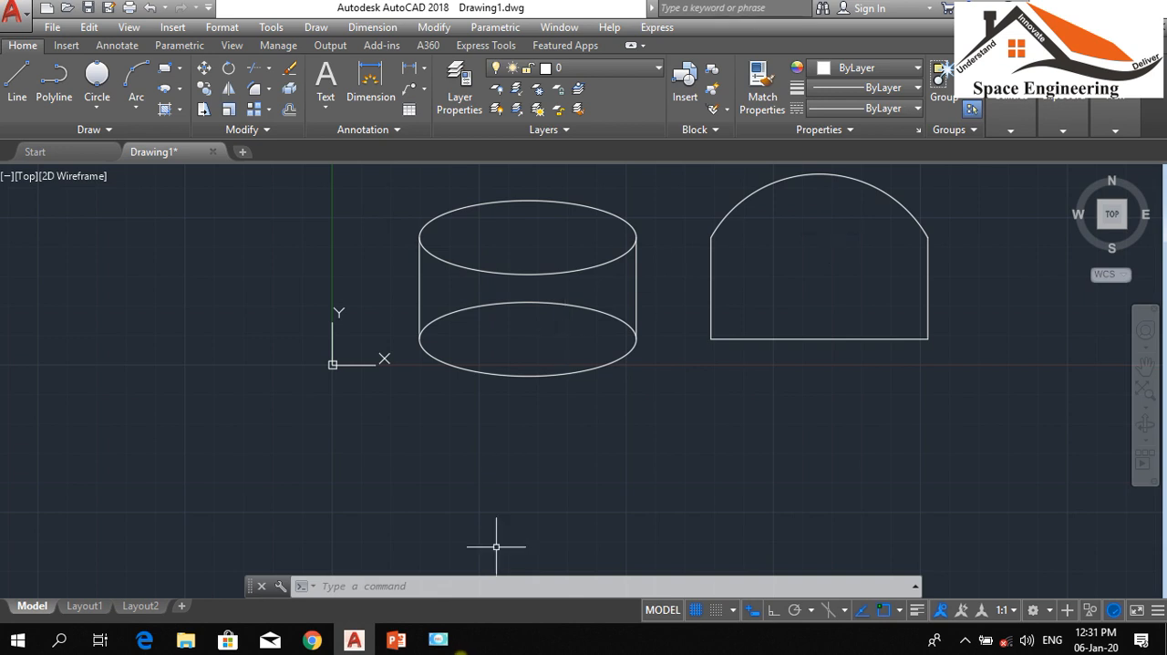
# Switch to PowerPoint to view the Lesson 4 topic list, and bring up the screen recorder window
pyautogui.click(395, 641)
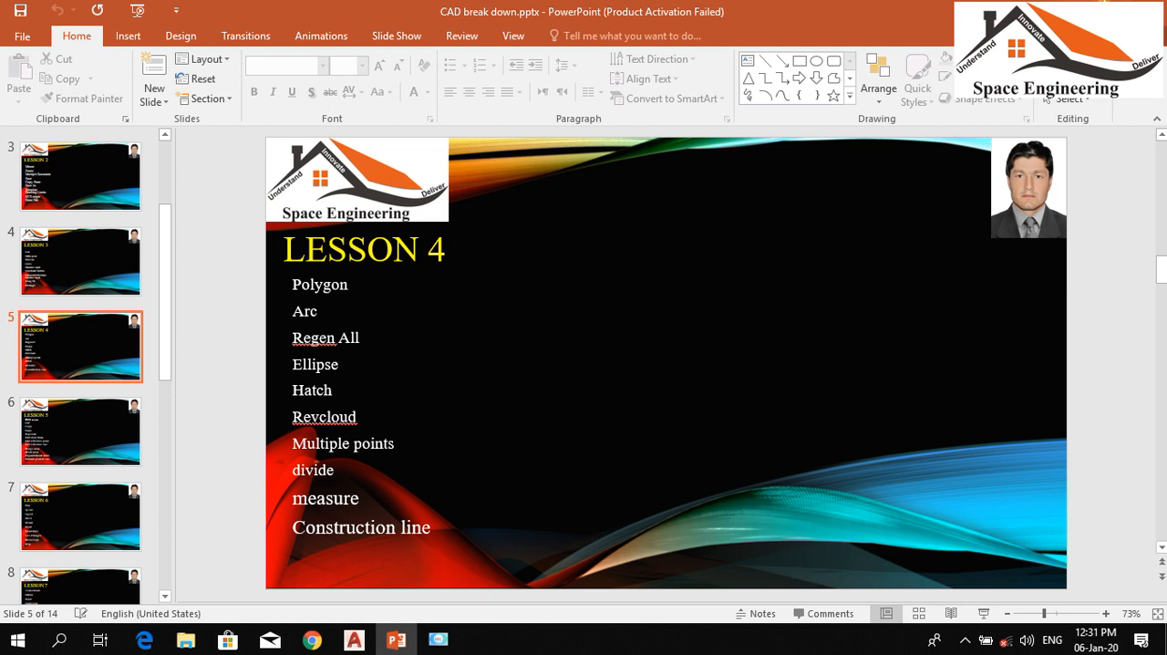
pyautogui.click(438, 641)
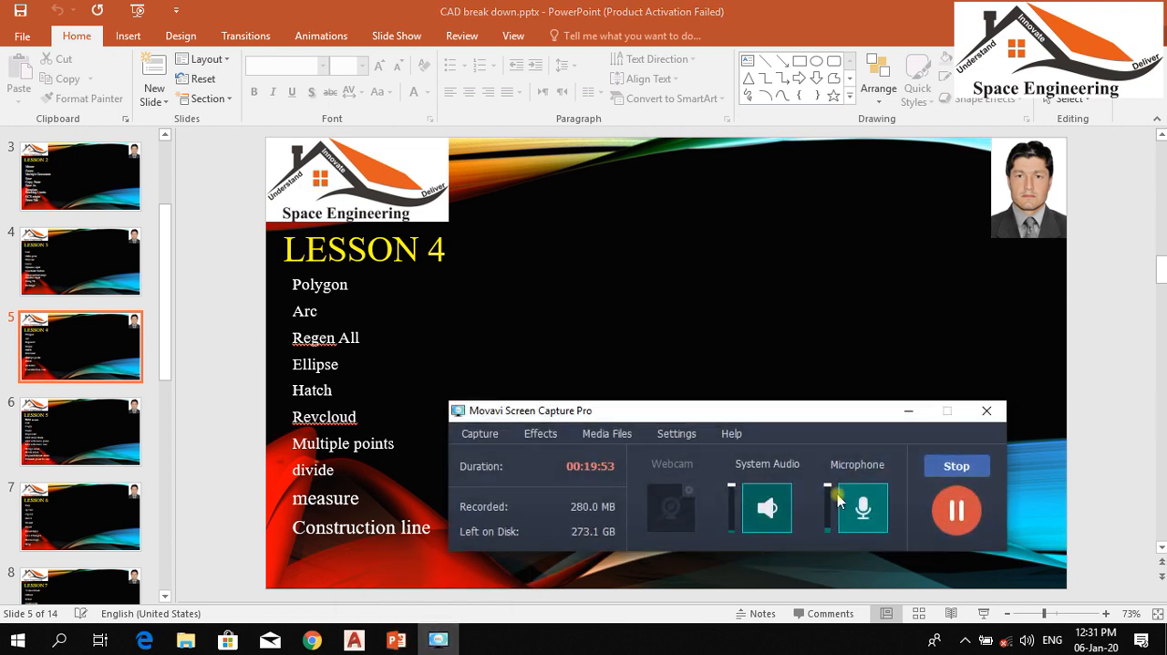